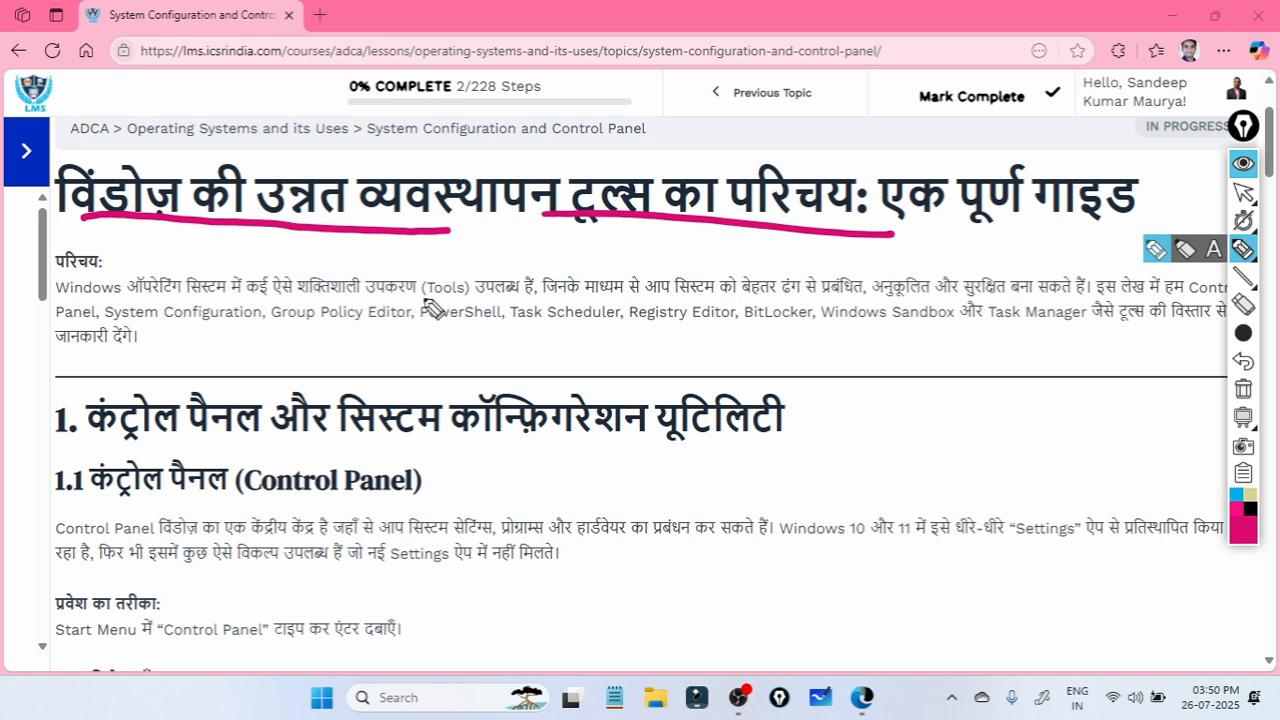
# Step: Underline the key phrases and the listed tool names in the lesson's introductory paragraph with the pink pen
pyautogui.moveTo(583, 296); pyautogui.dragTo(1030, 297)
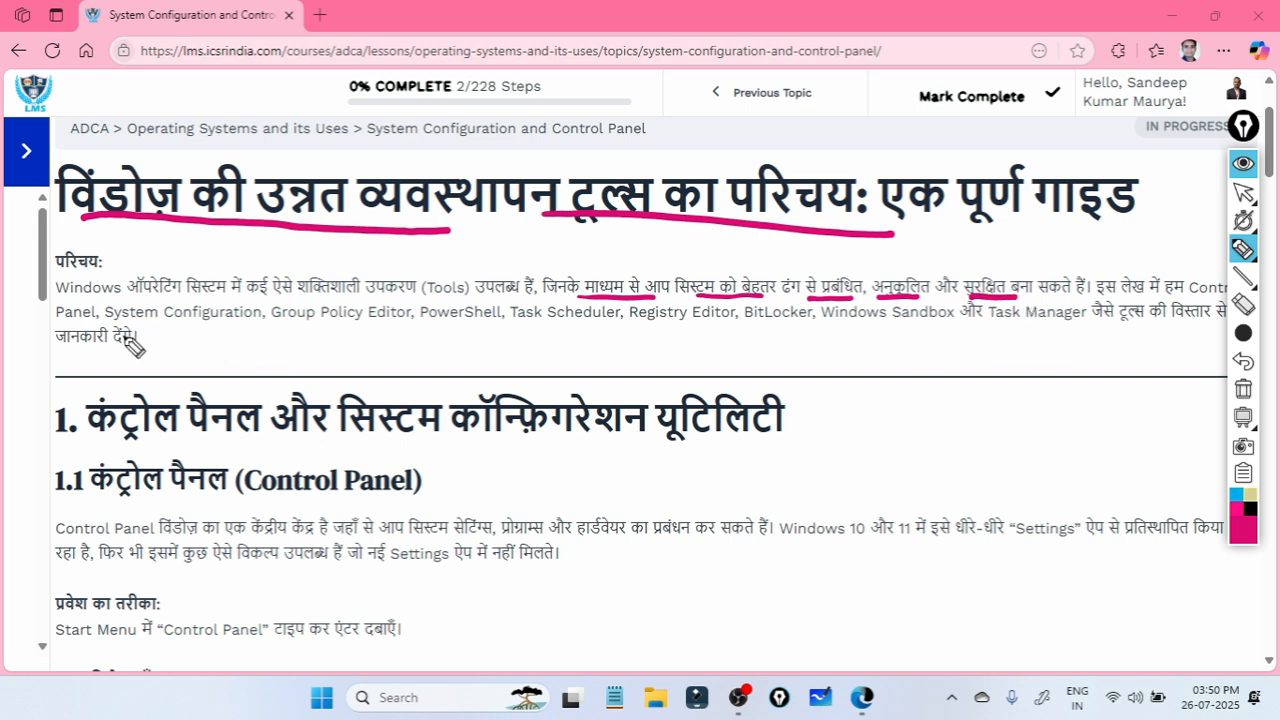
pyautogui.moveTo(54, 323); pyautogui.dragTo(1140, 338)
pyautogui.moveTo(1148, 338); pyautogui.dragTo(1182, 337)
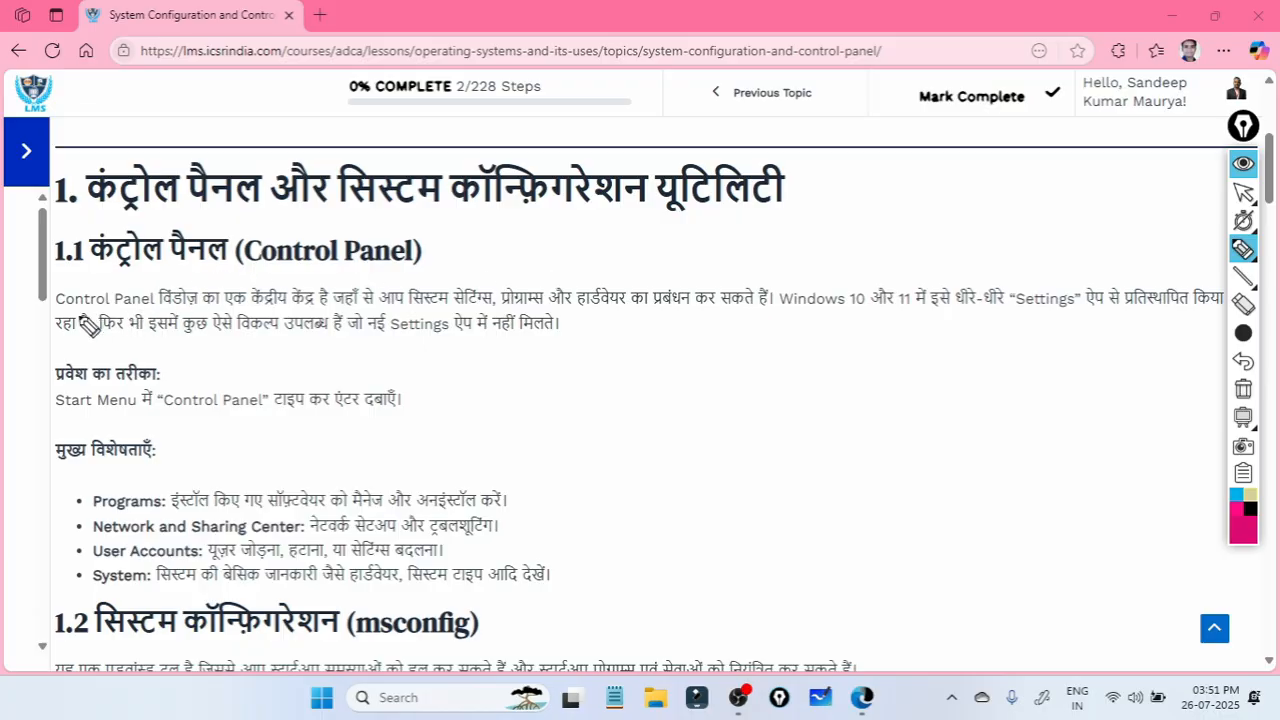
# Step: Underline the key phrases of section 1.1's Control Panel description and its Start Menu access instruction in pink
pyautogui.moveTo(50, 310); pyautogui.dragTo(505, 301)
pyautogui.moveTo(530, 303); pyautogui.dragTo(1017, 314)
pyautogui.moveTo(1095, 317); pyautogui.dragTo(1215, 317)
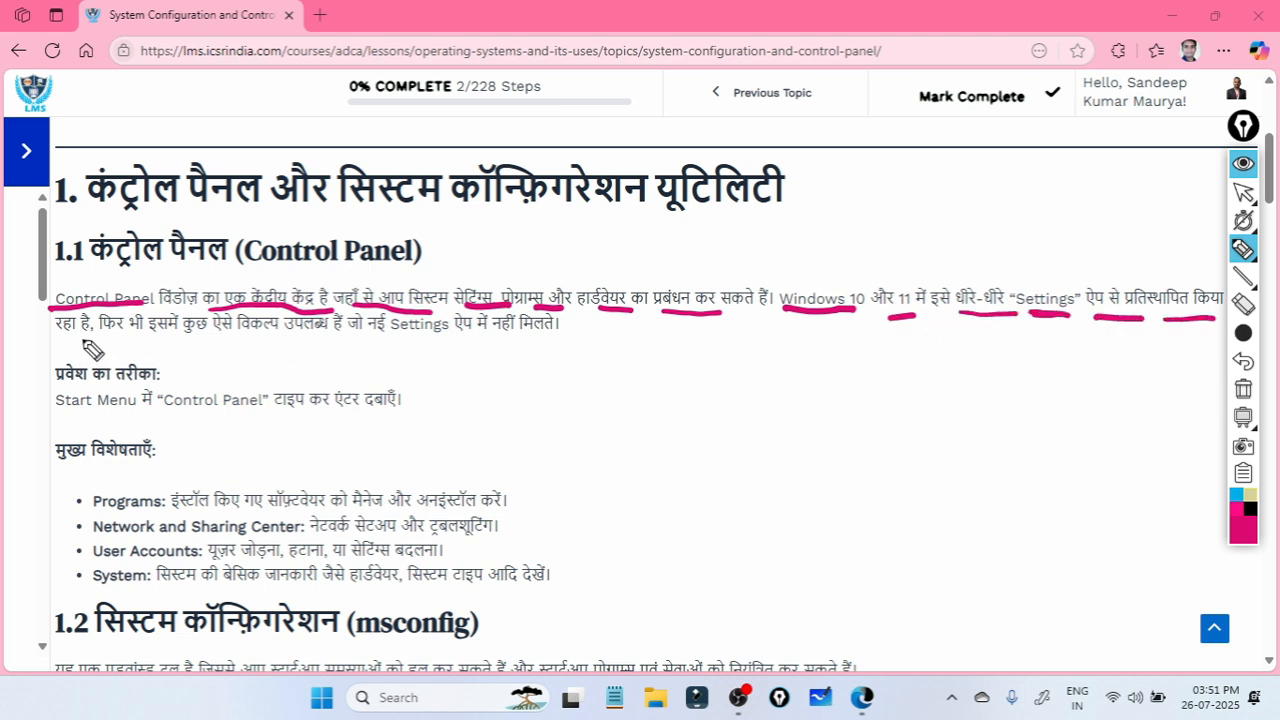
pyautogui.moveTo(56, 340); pyautogui.dragTo(108, 340)
pyautogui.moveTo(150, 341); pyautogui.dragTo(276, 343)
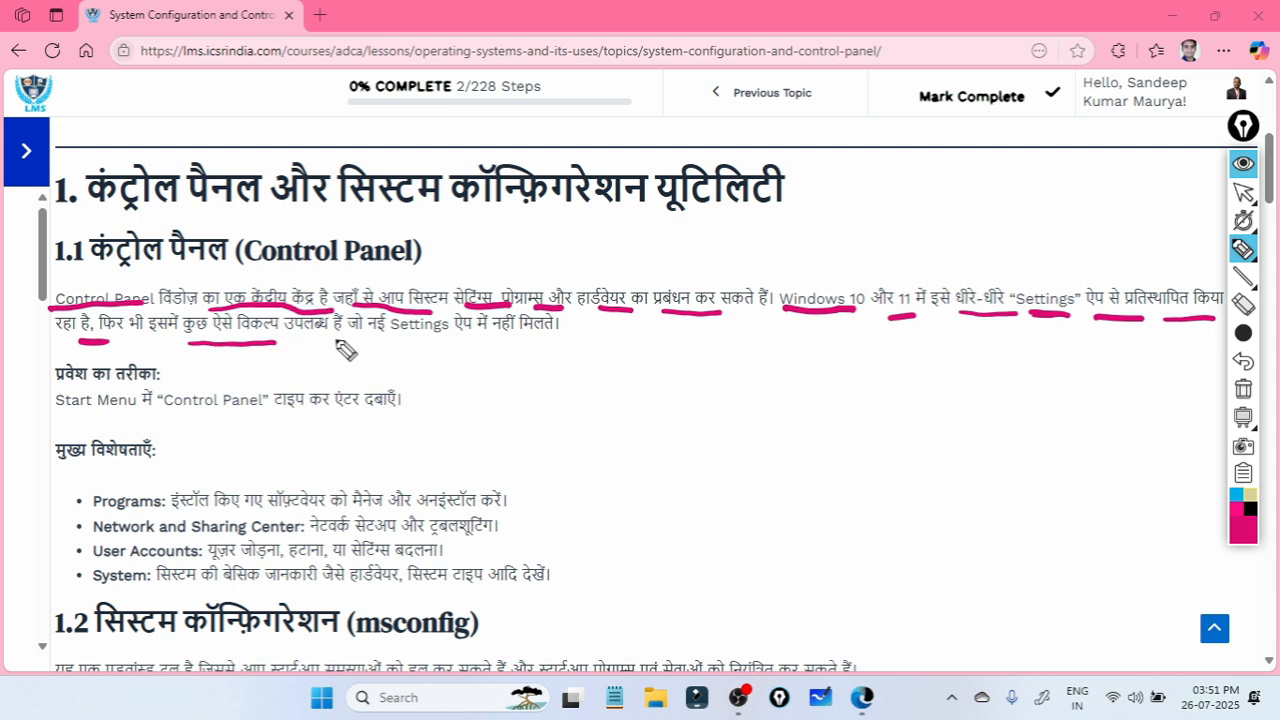
pyautogui.moveTo(385, 337); pyautogui.dragTo(506, 340)
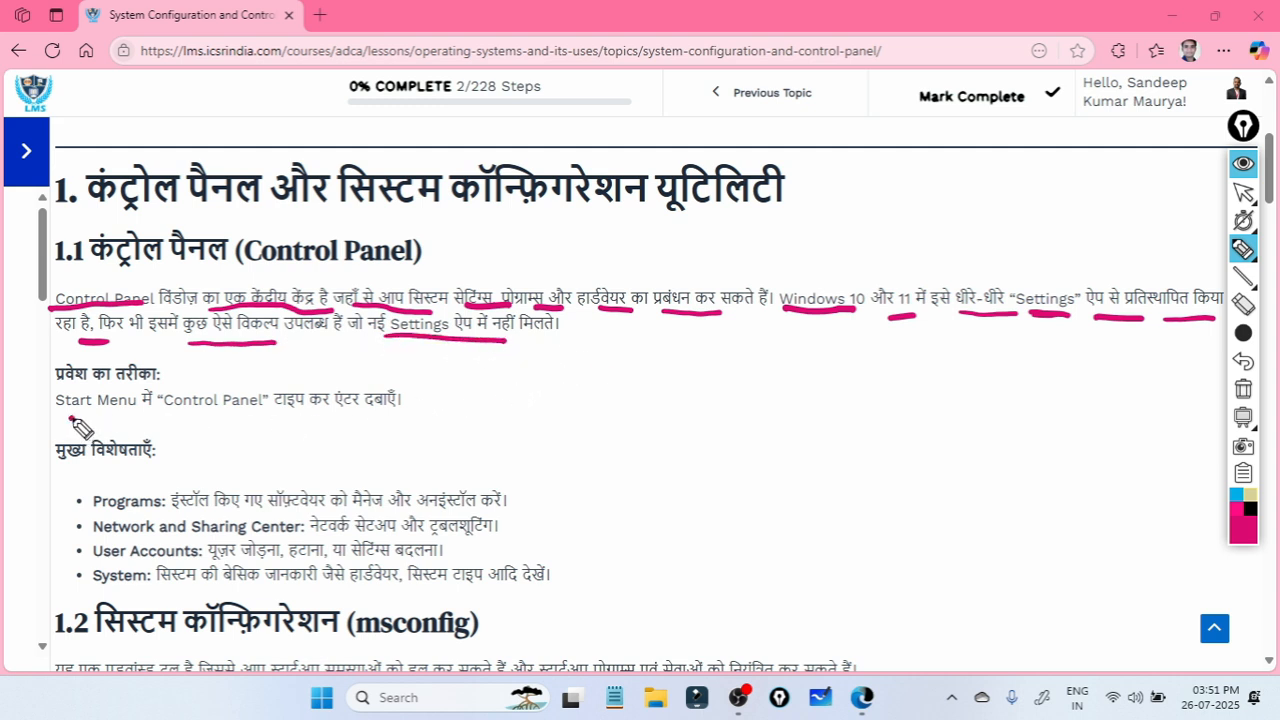
pyautogui.moveTo(70, 416); pyautogui.dragTo(250, 409)
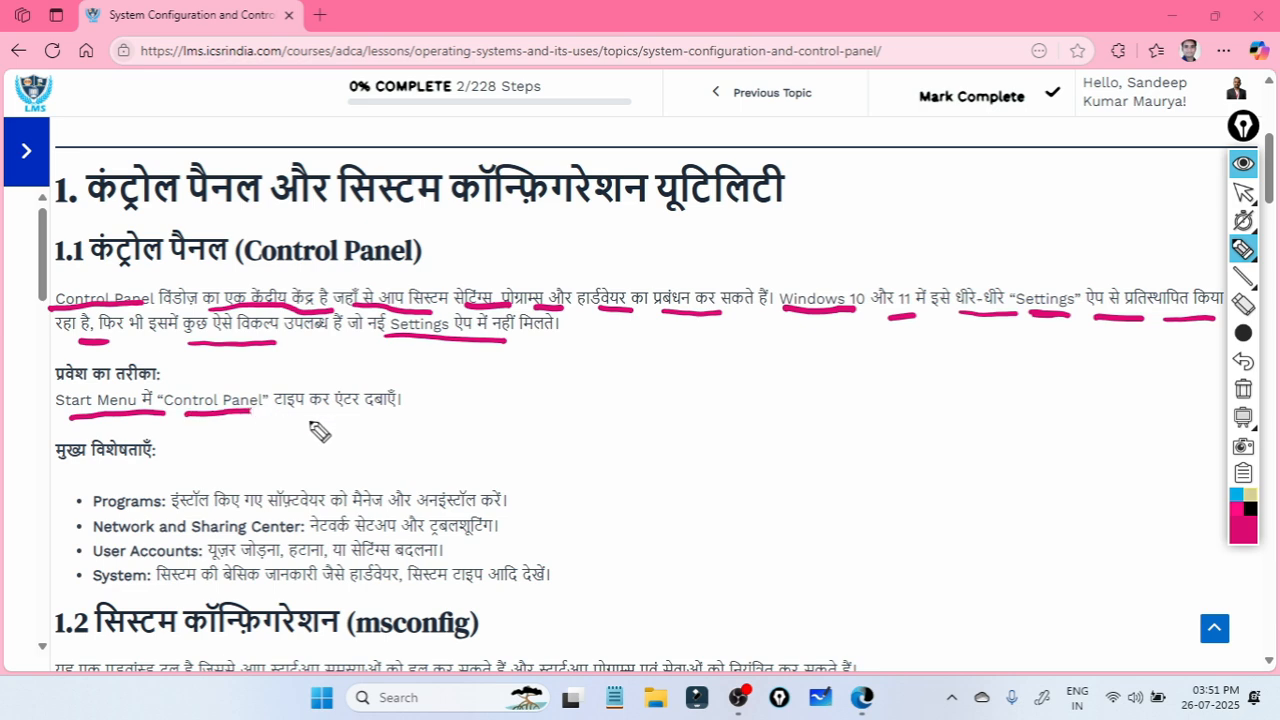
# Step: Stop drawing, search Windows for "control panel" and open Control Panel
pyautogui.click(1243, 192)
pyautogui.click(462, 690)
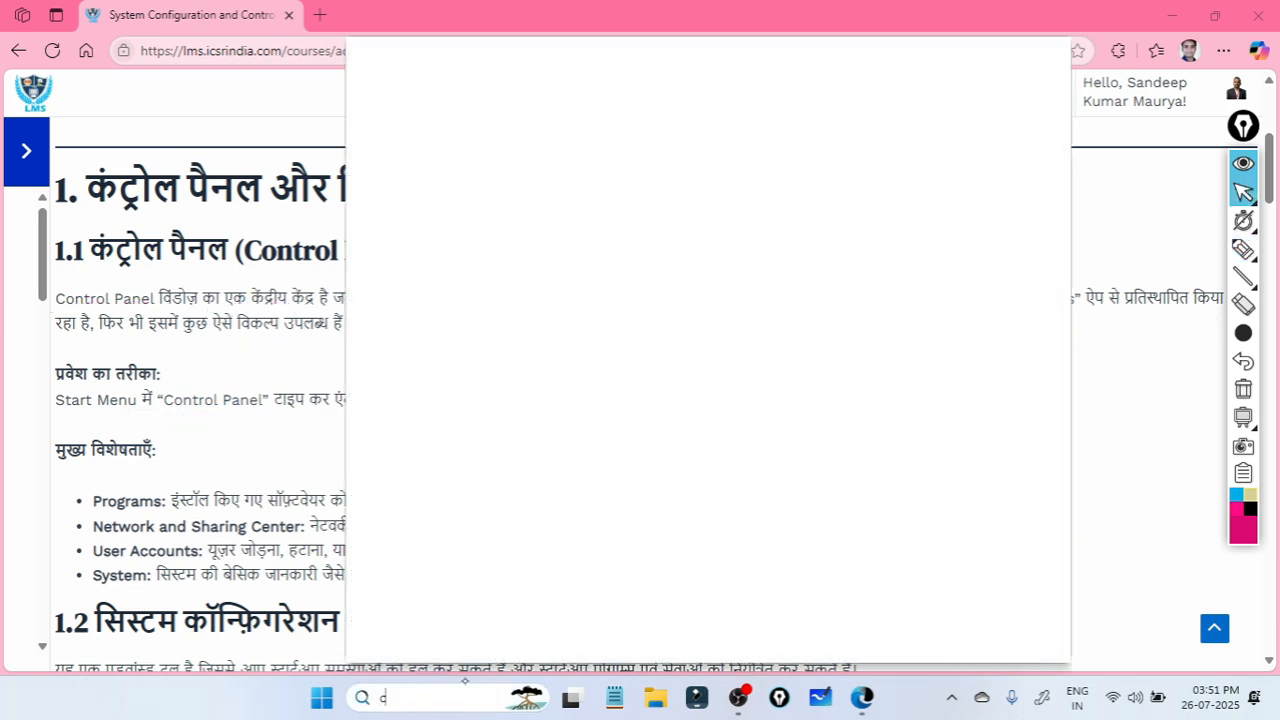
pyautogui.write('control panel')
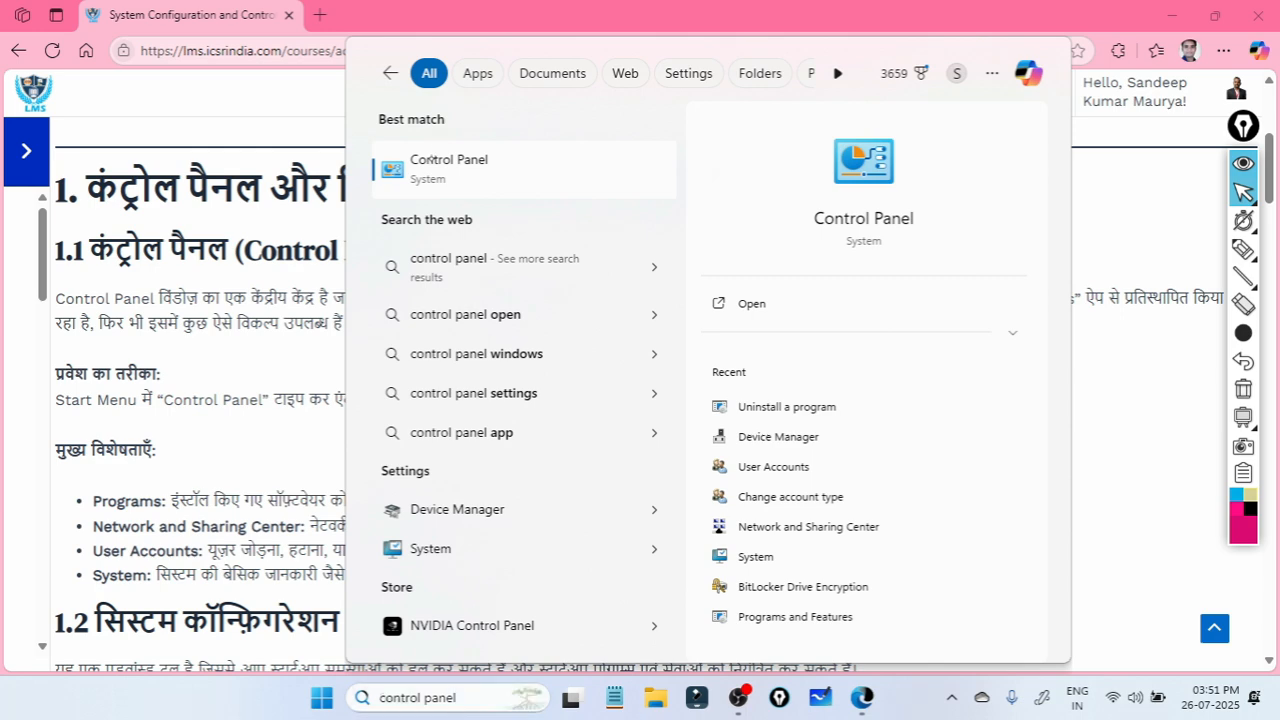
pyautogui.click(430, 160)
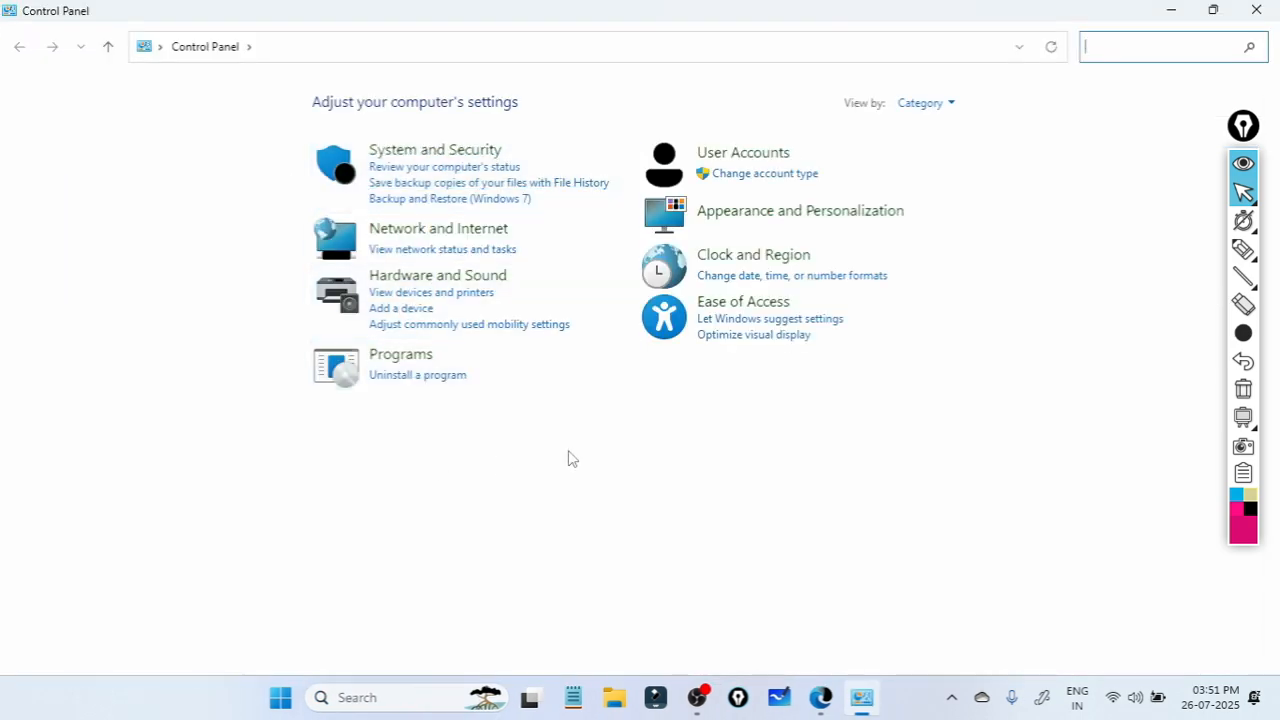
# Step: Return to the desktop and open its Personalization settings
pyautogui.click(1250, 8)
pyautogui.click(1171, 10)
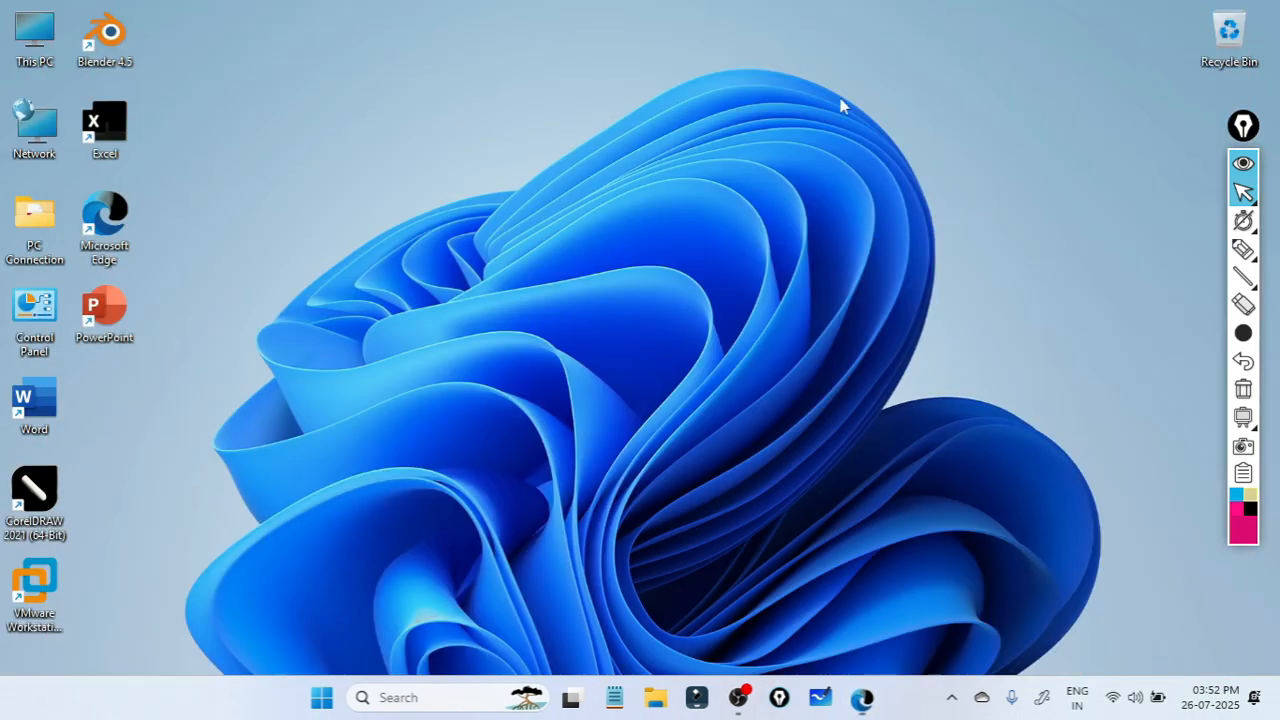
pyautogui.rightClick(680, 147)
pyautogui.click(680, 147)
pyautogui.rightClick(680, 147)
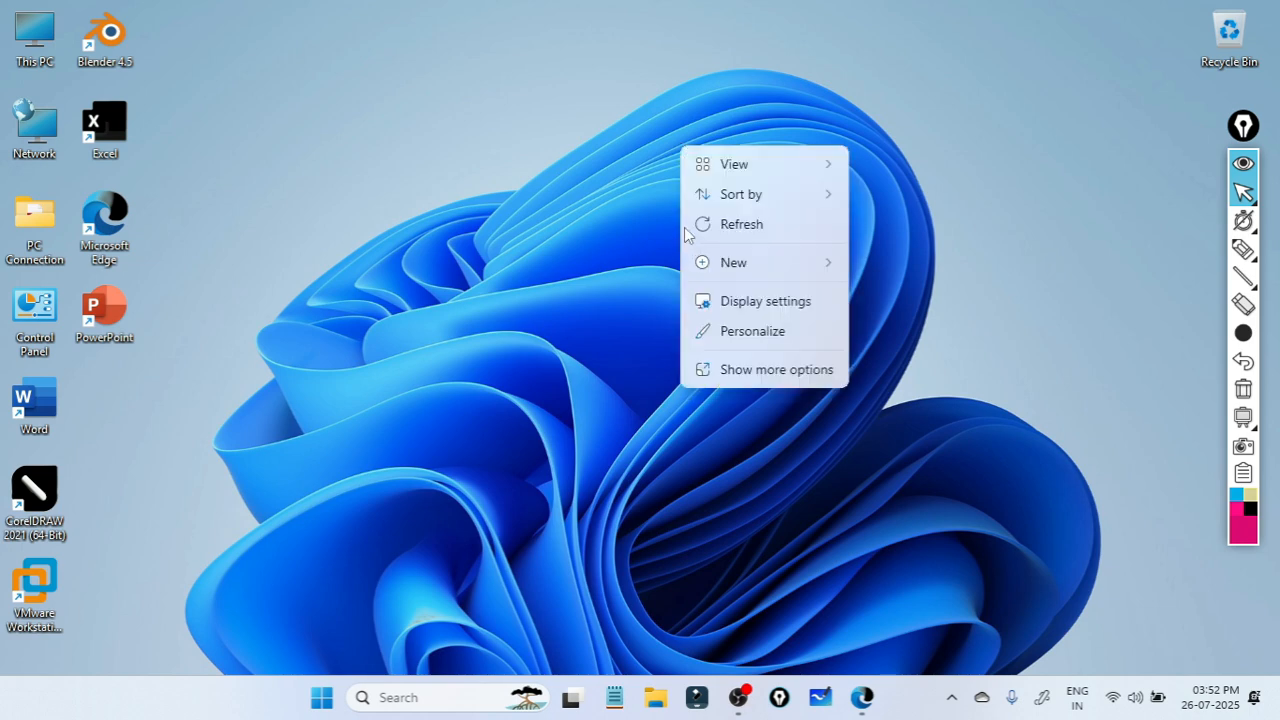
pyautogui.click(759, 332)
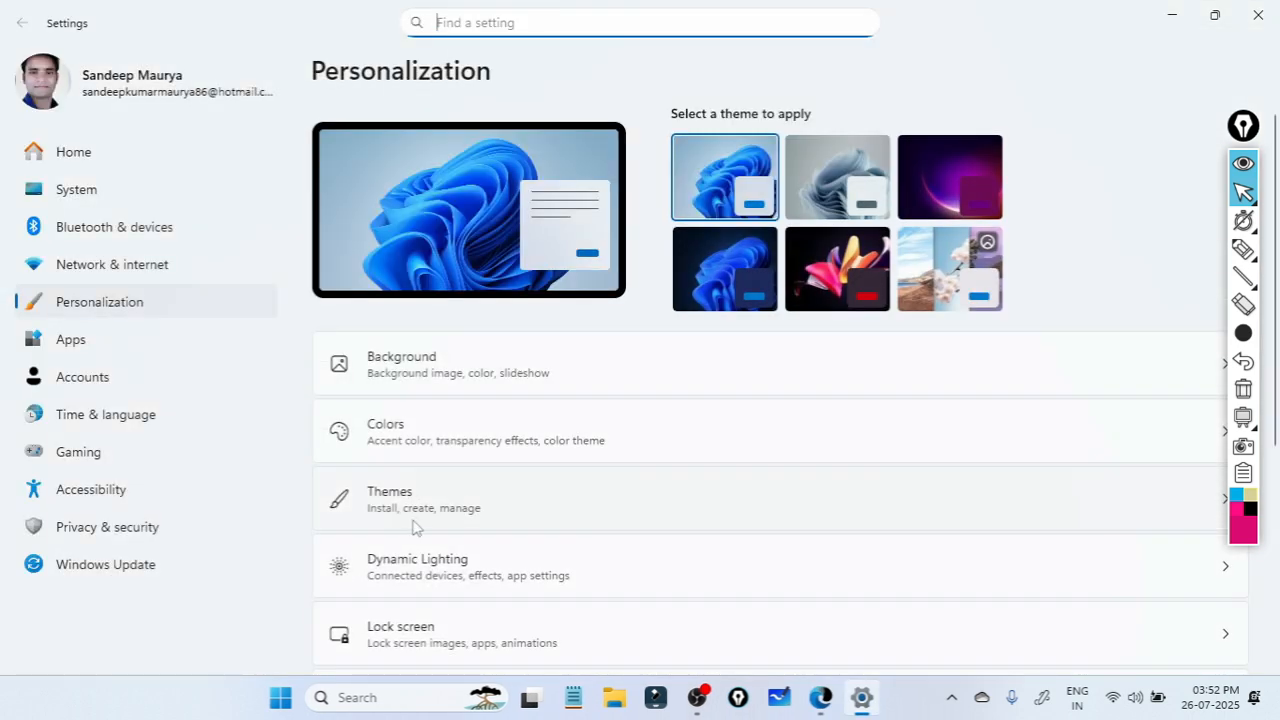
# Step: In the Themes page's desktop icon settings, have Control Panel shown on the desktop, apply it, and close Settings
pyautogui.click(415, 522)
pyautogui.scroll(-3, 574, 368)
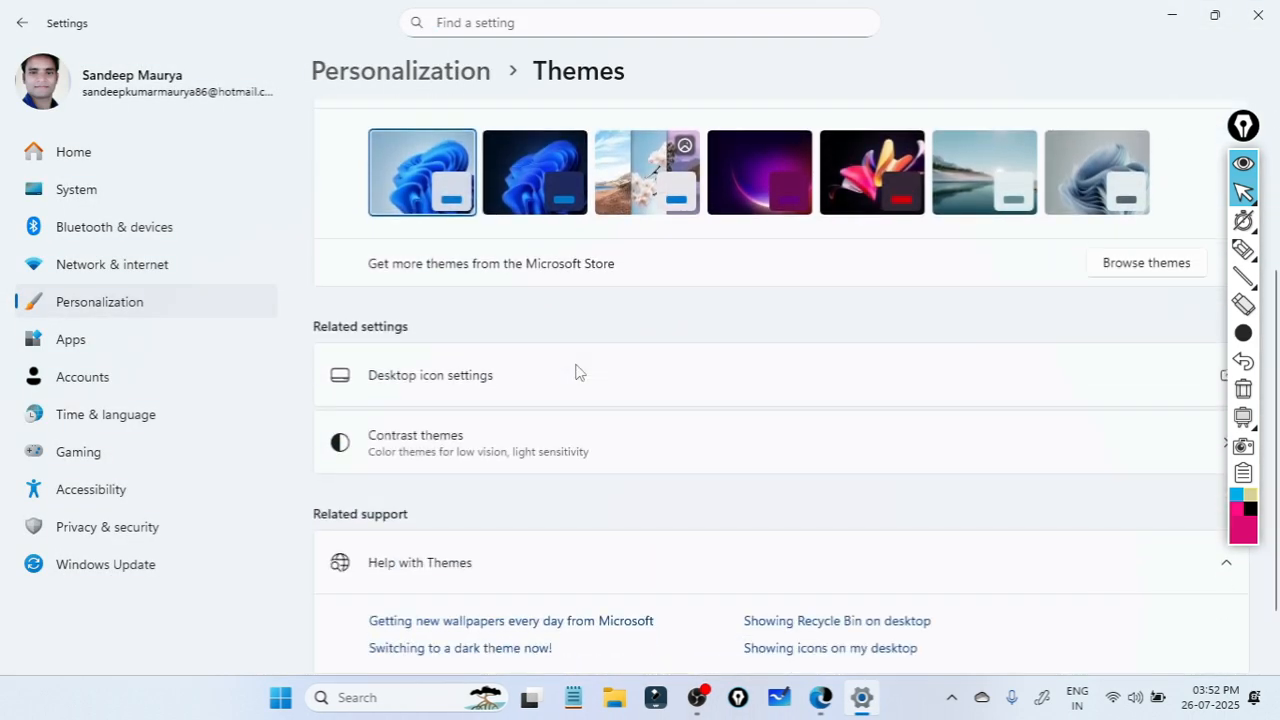
pyautogui.click(410, 390)
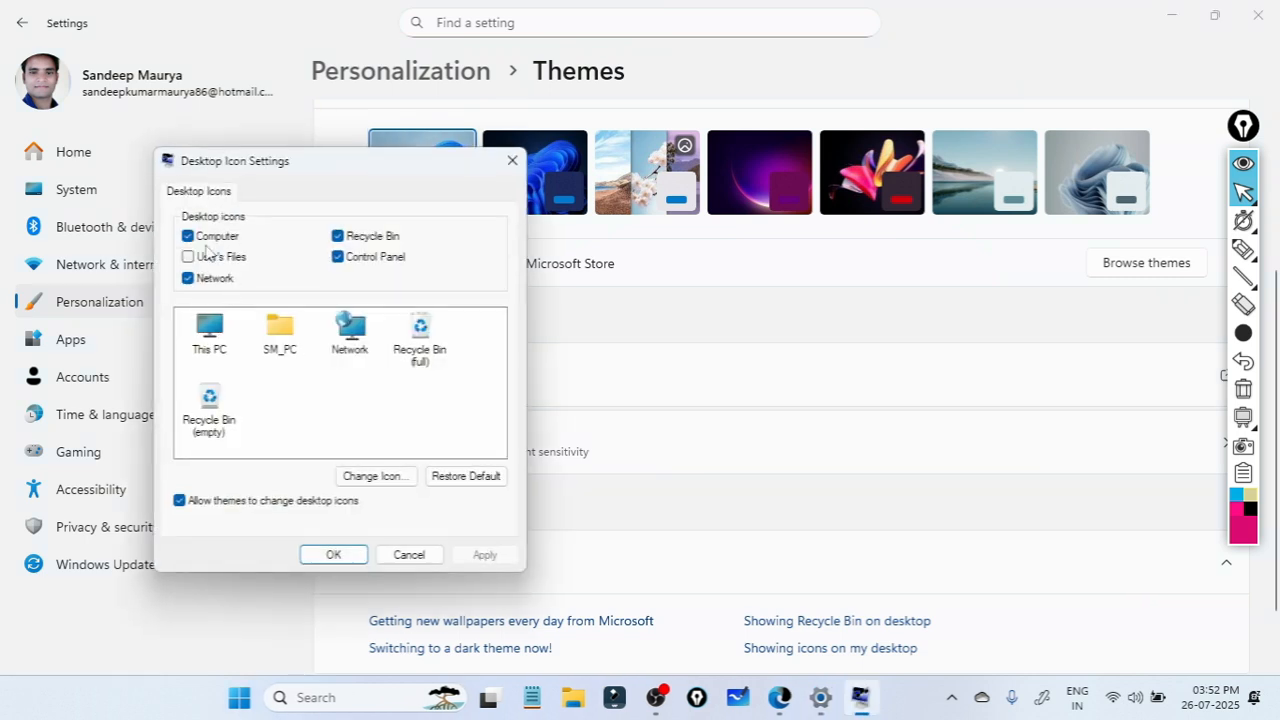
pyautogui.click(338, 258)
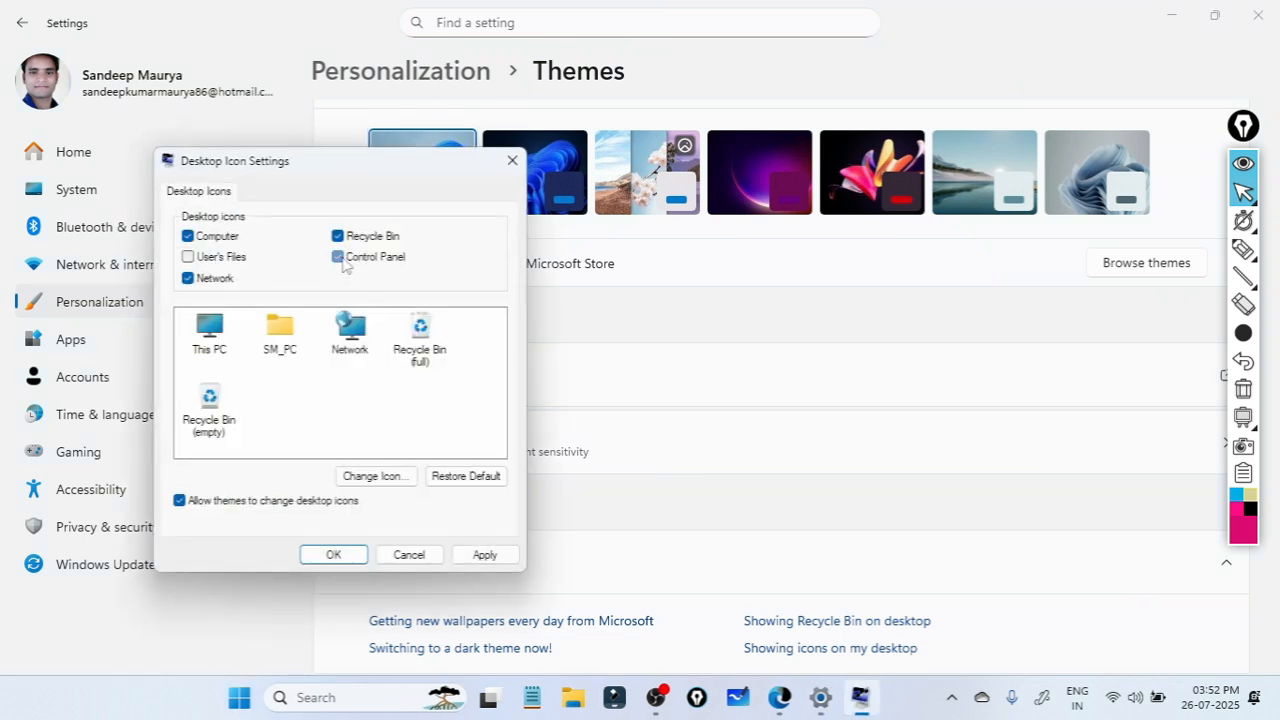
pyautogui.click(487, 558)
pyautogui.click(334, 554)
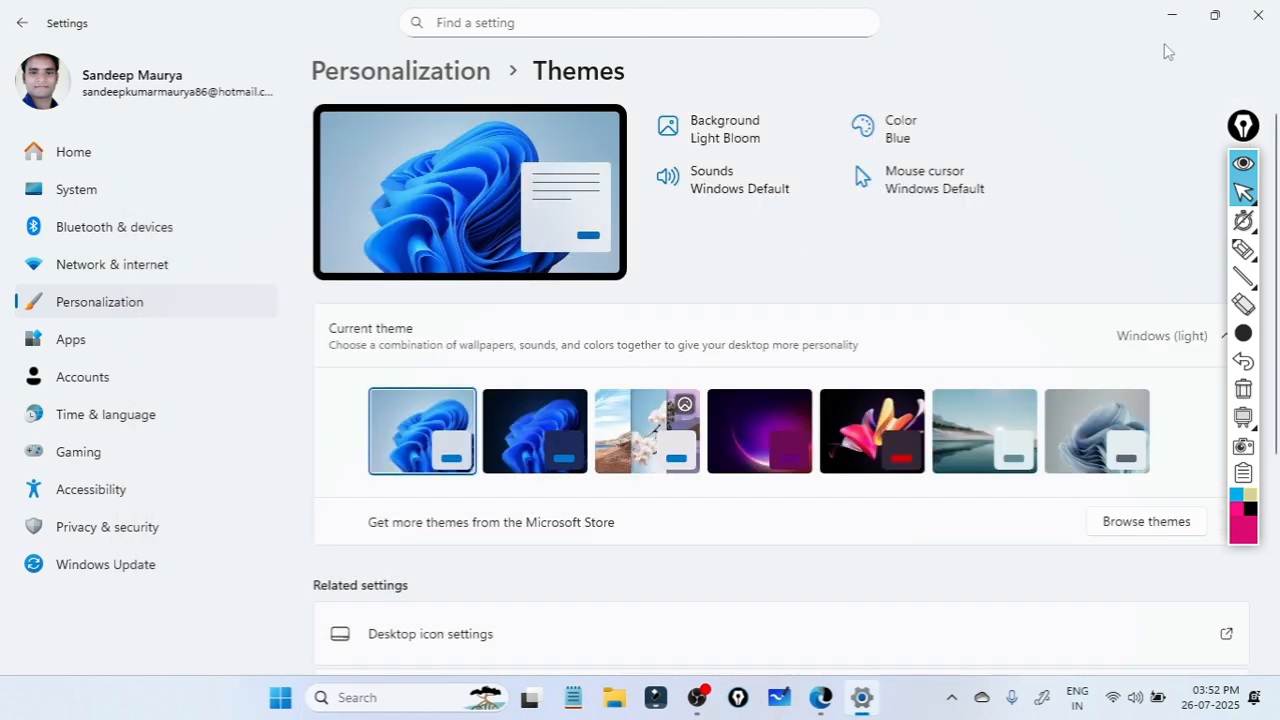
pyautogui.click(1258, 15)
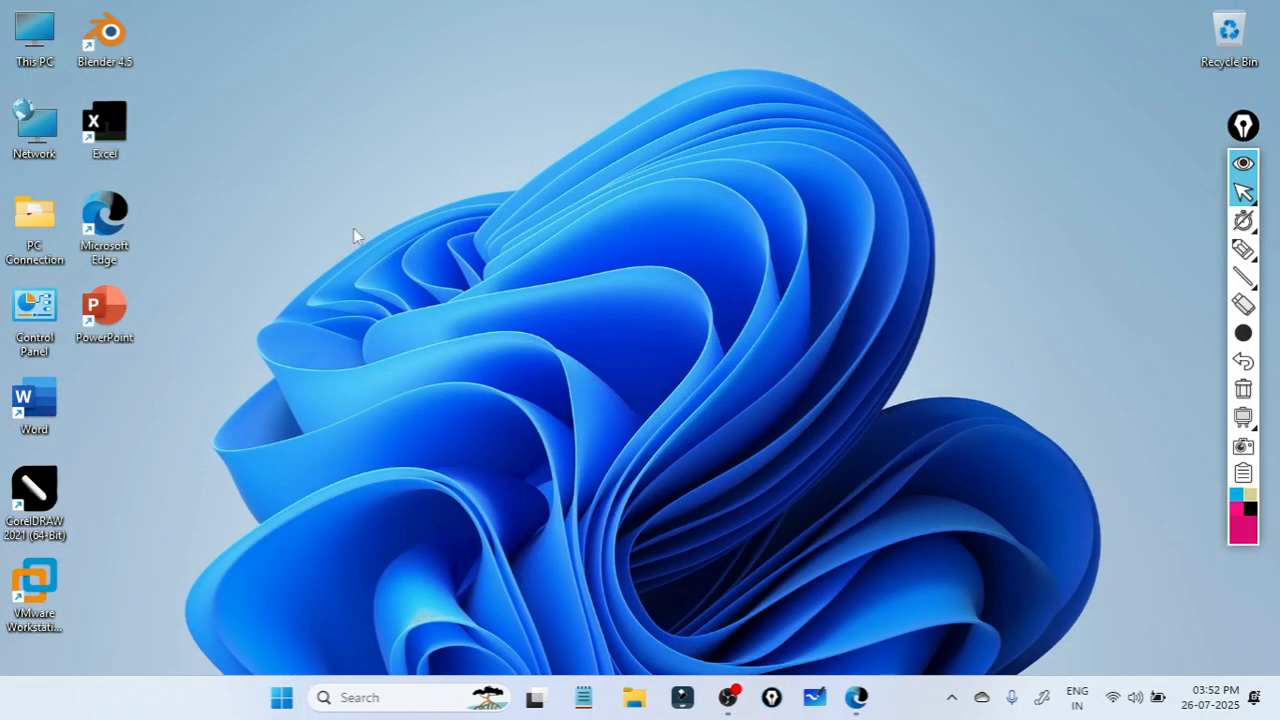
# Step: Open Control Panel from its desktop icon and again through a Windows search for "control panel"
pyautogui.doubleClick(30, 318)
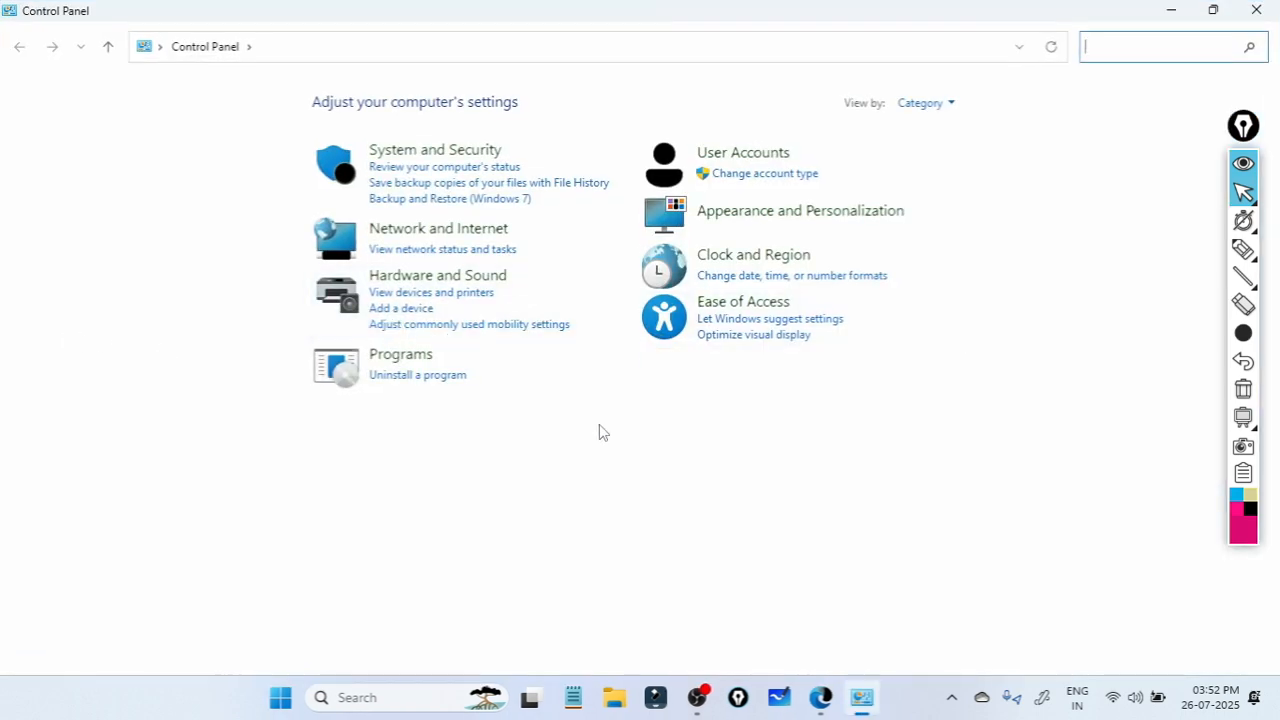
pyautogui.click(371, 698)
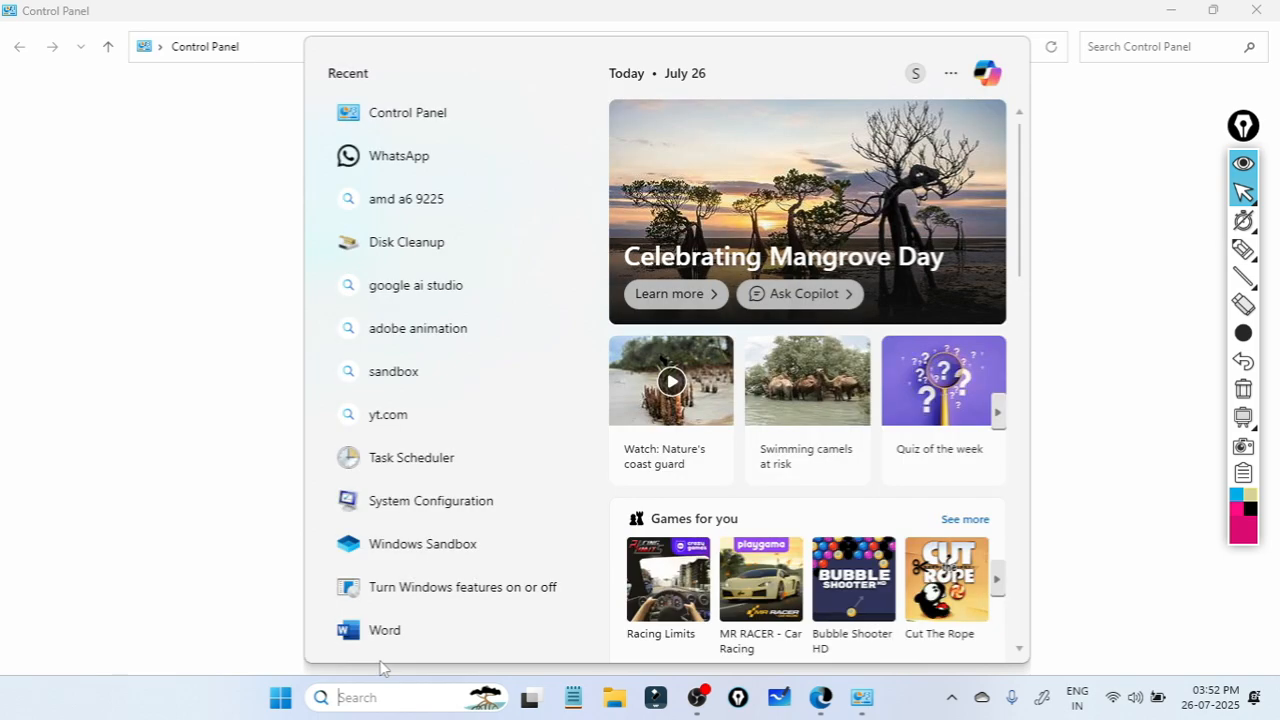
pyautogui.write('control panel')
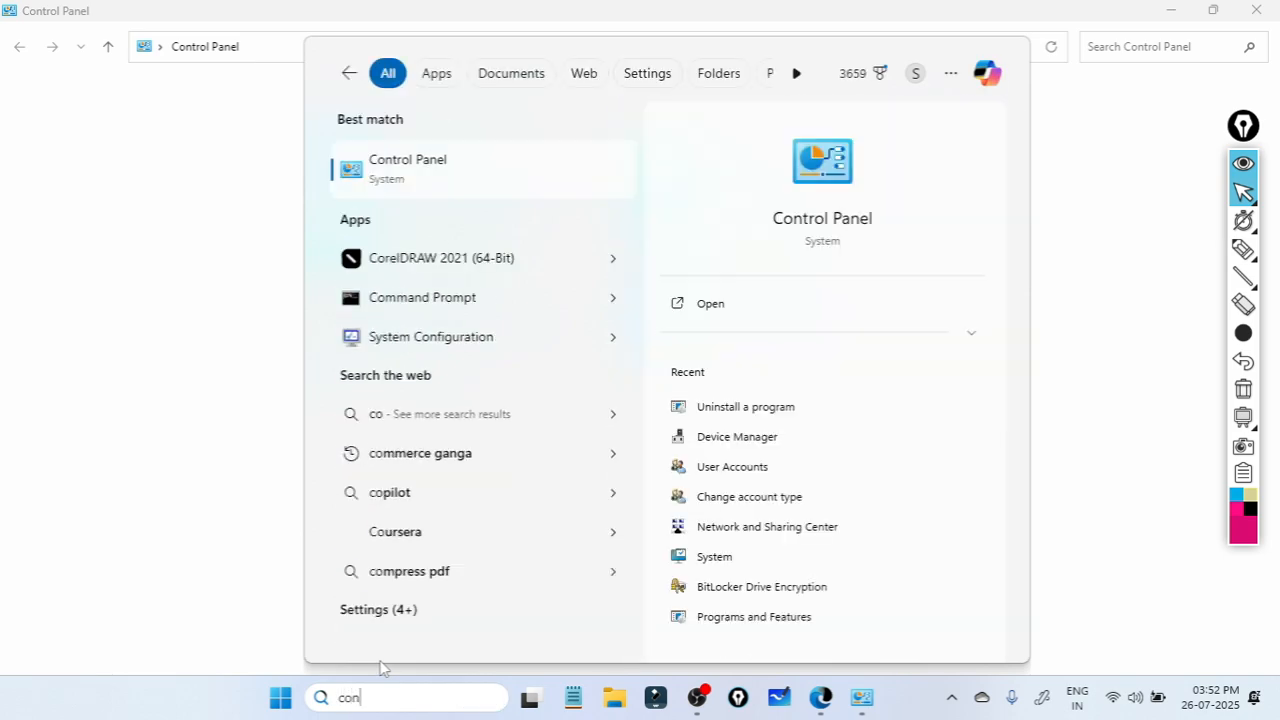
pyautogui.click(421, 177)
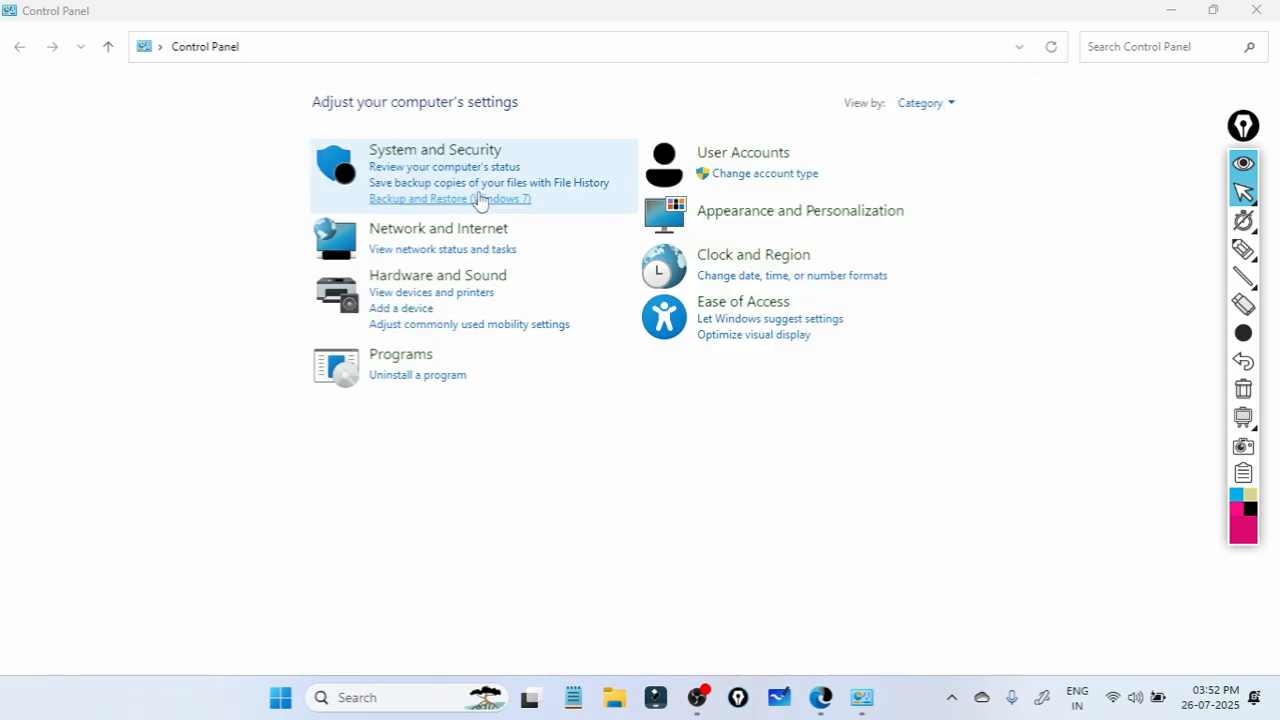
pyautogui.click(1168, 10)
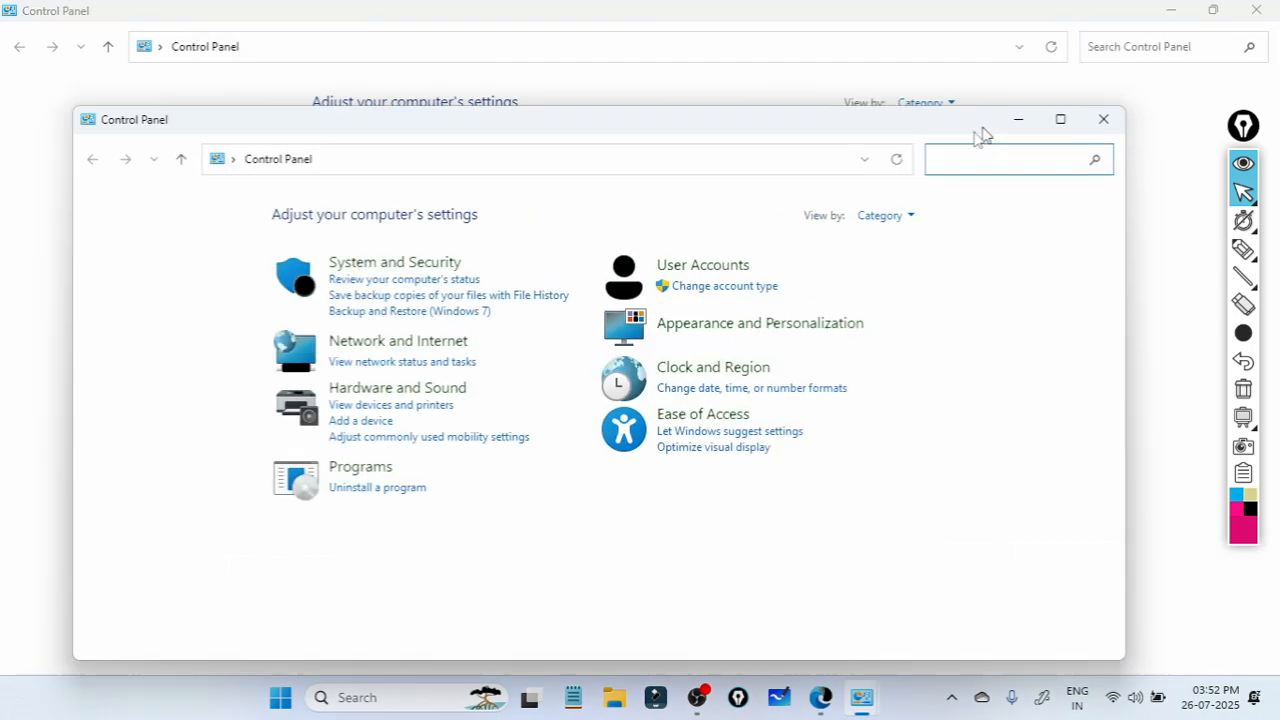
# Step: Switch to the lesson in Microsoft Edge and underline the Programs entry in section 1.1's feature list with the pen
pyautogui.click(820, 697)
pyautogui.scroll(-1, 137, 421)
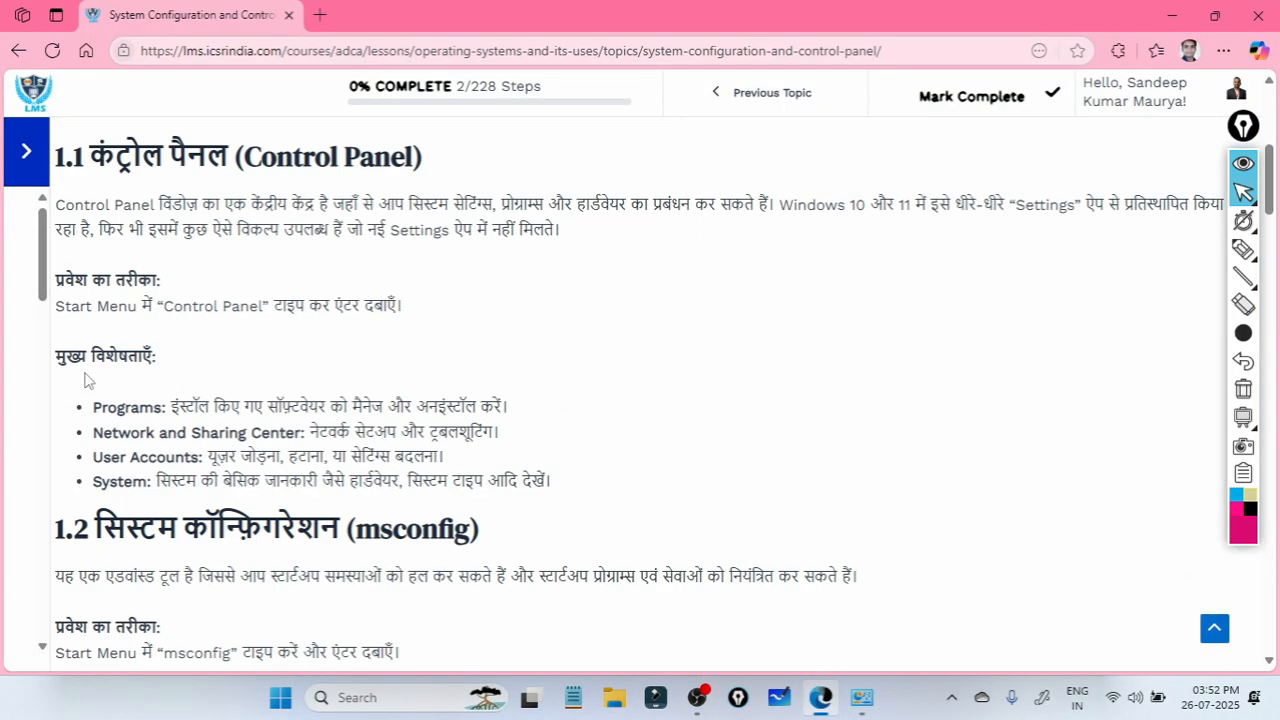
pyautogui.scroll(-1, 474, 318)
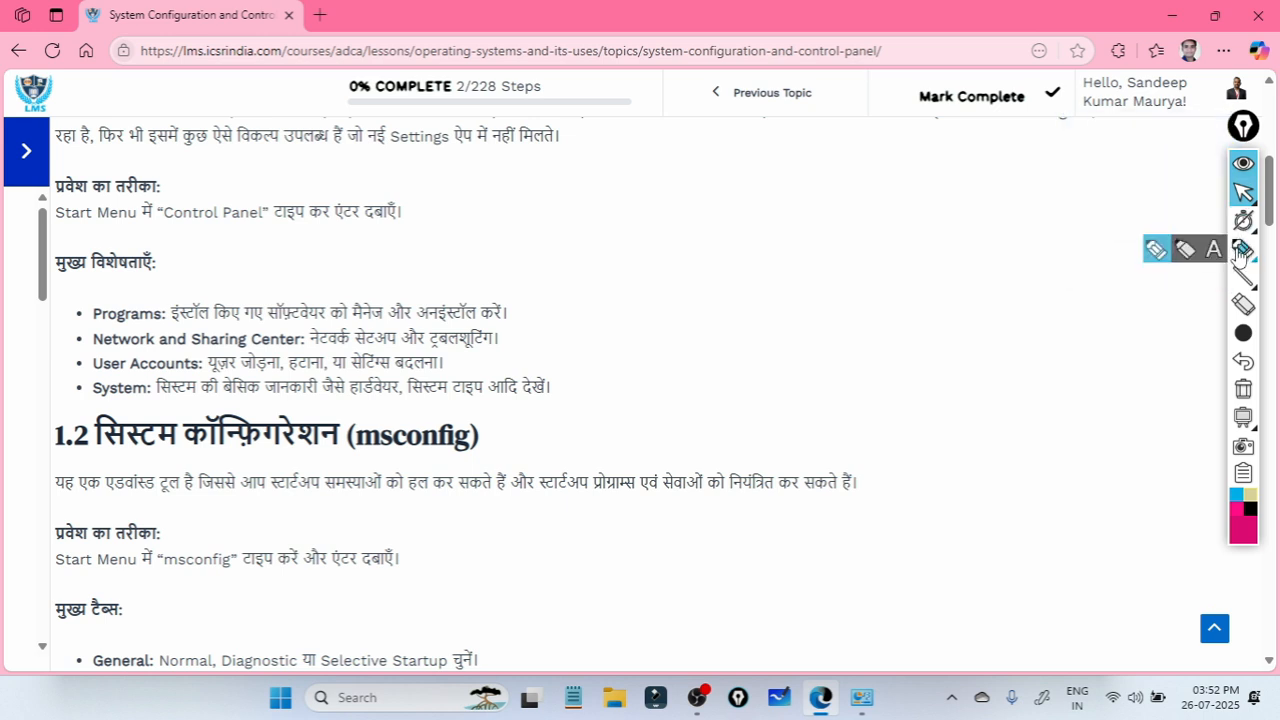
pyautogui.click(1151, 253)
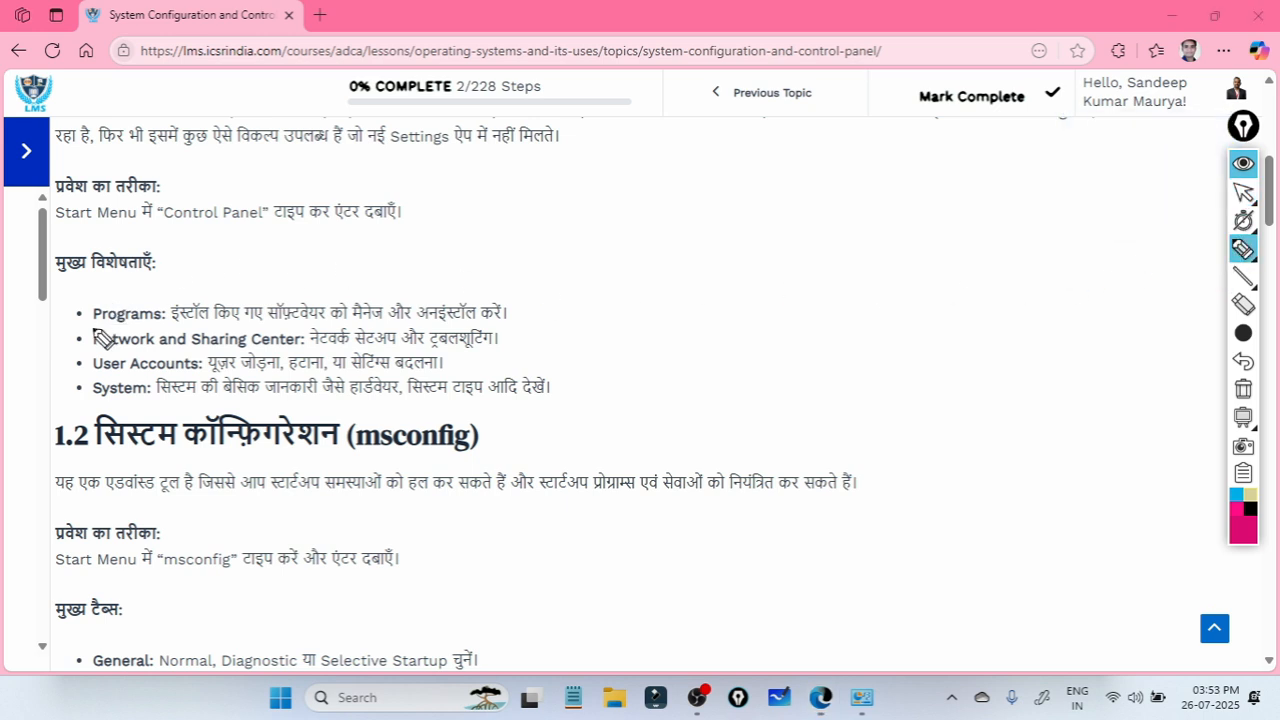
pyautogui.moveTo(90, 322); pyautogui.dragTo(266, 324)
pyautogui.moveTo(284, 322); pyautogui.dragTo(503, 324)
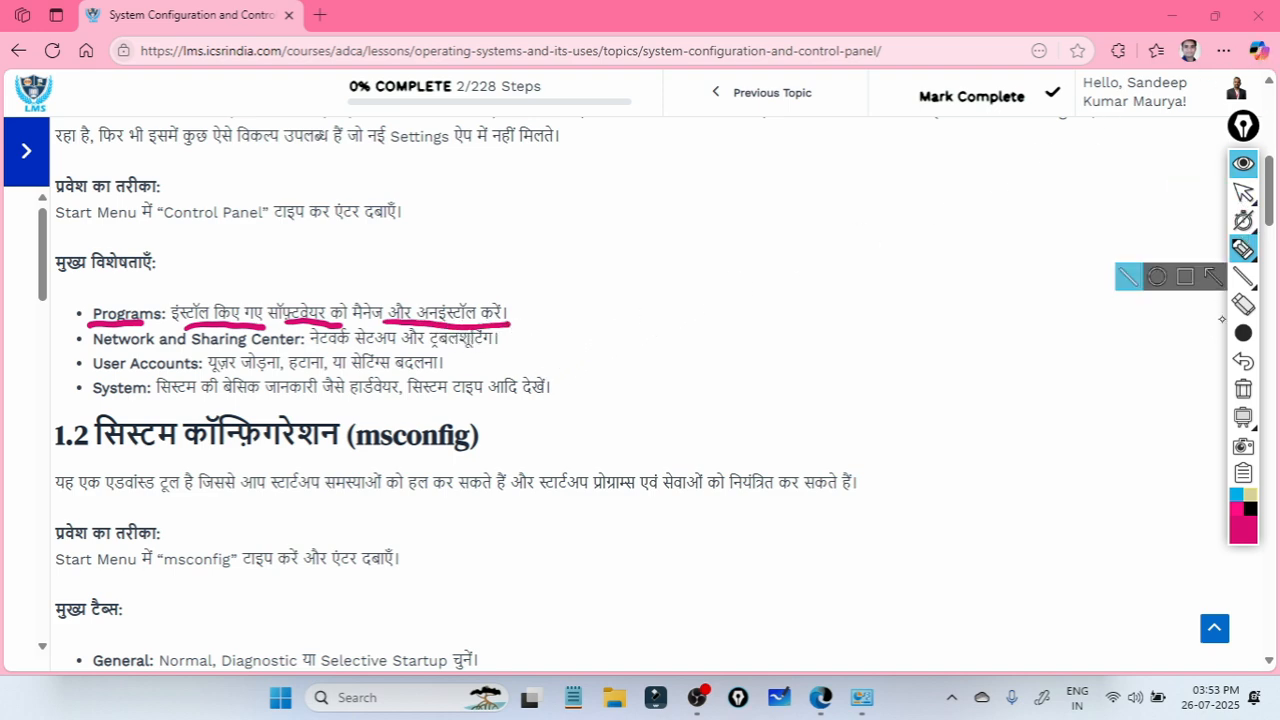
# Step: Erase the pen underlines and switch to Control Panel's Programs category, closing the Uninstall updates page
pyautogui.click(1243, 389)
pyautogui.click(1243, 192)
pyautogui.click(1174, 15)
pyautogui.press('super+Up')
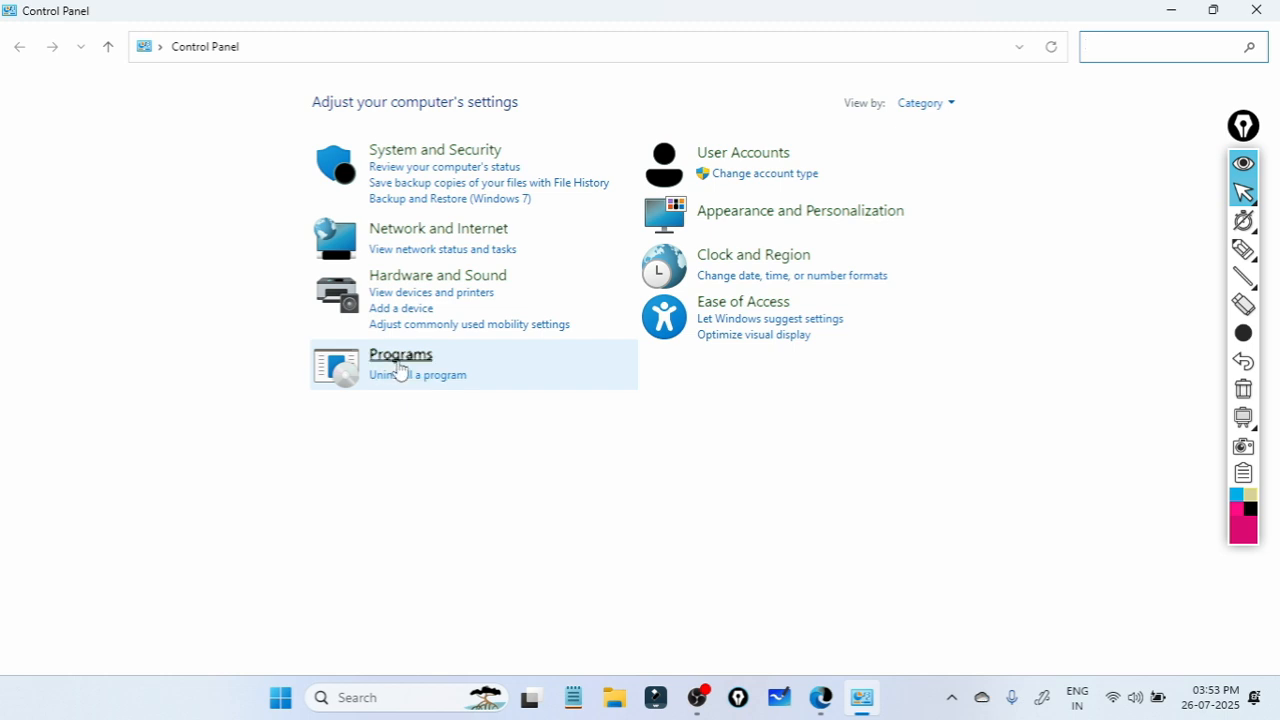
pyautogui.click(396, 362)
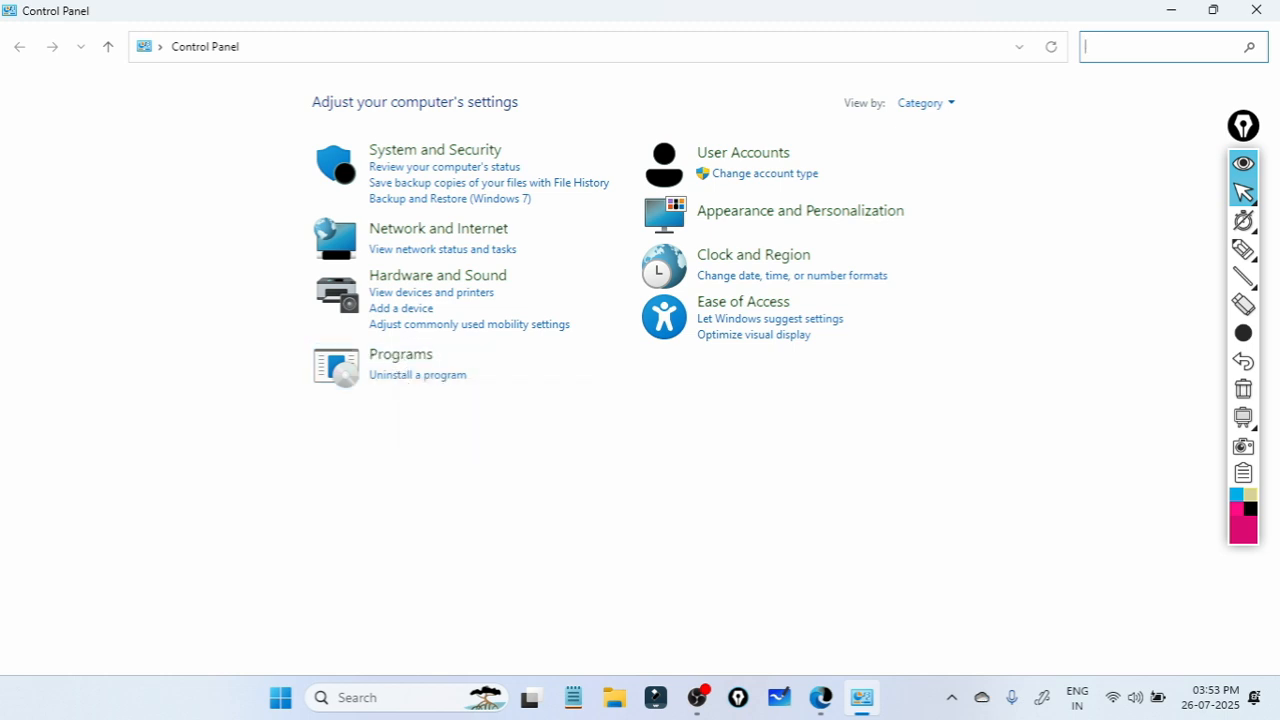
pyautogui.click(407, 362)
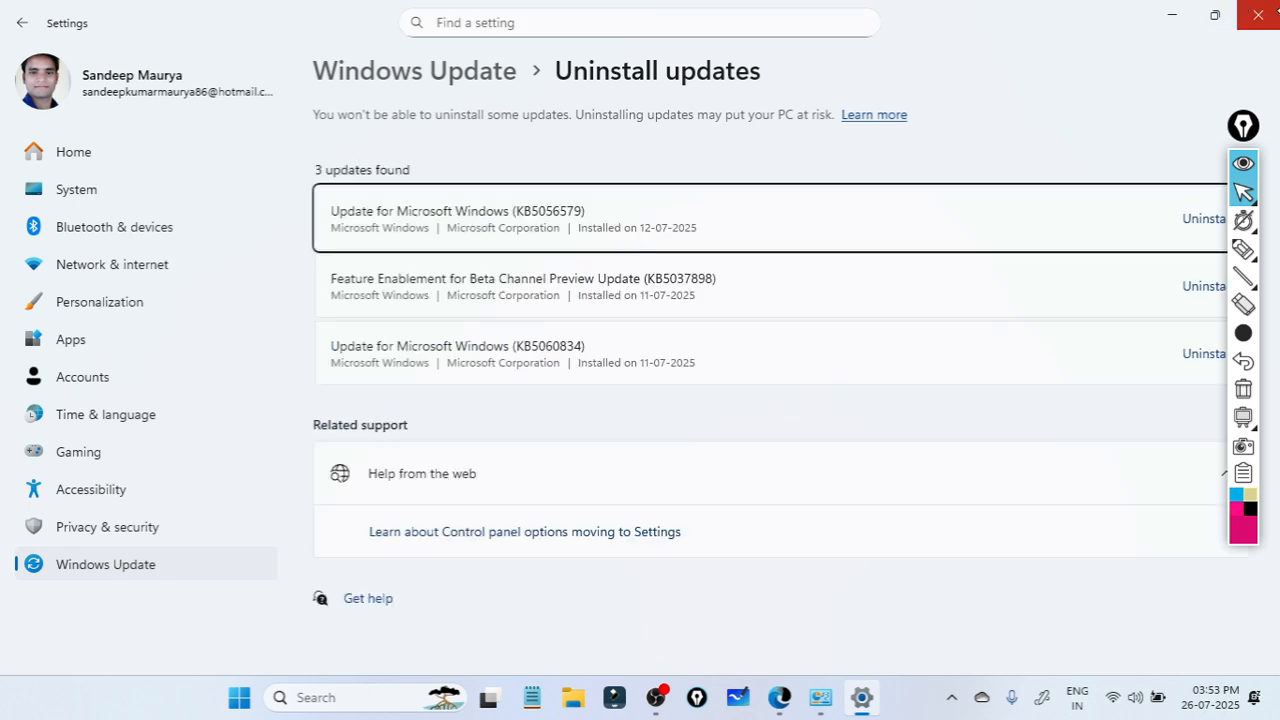
pyautogui.click(1258, 15)
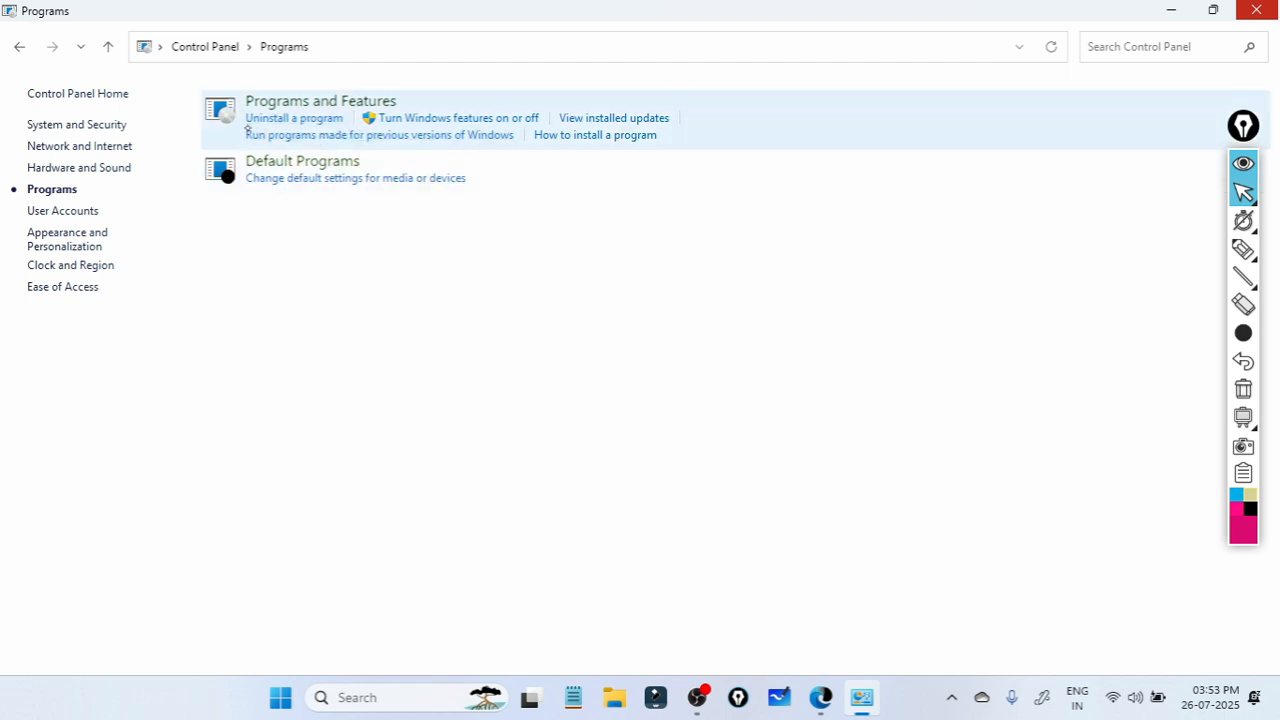
# Step: Uninstall MediaTek SP Driver version 5.23.07.02 from Programs and Features and confirm its complete removal
pyautogui.click(318, 117)
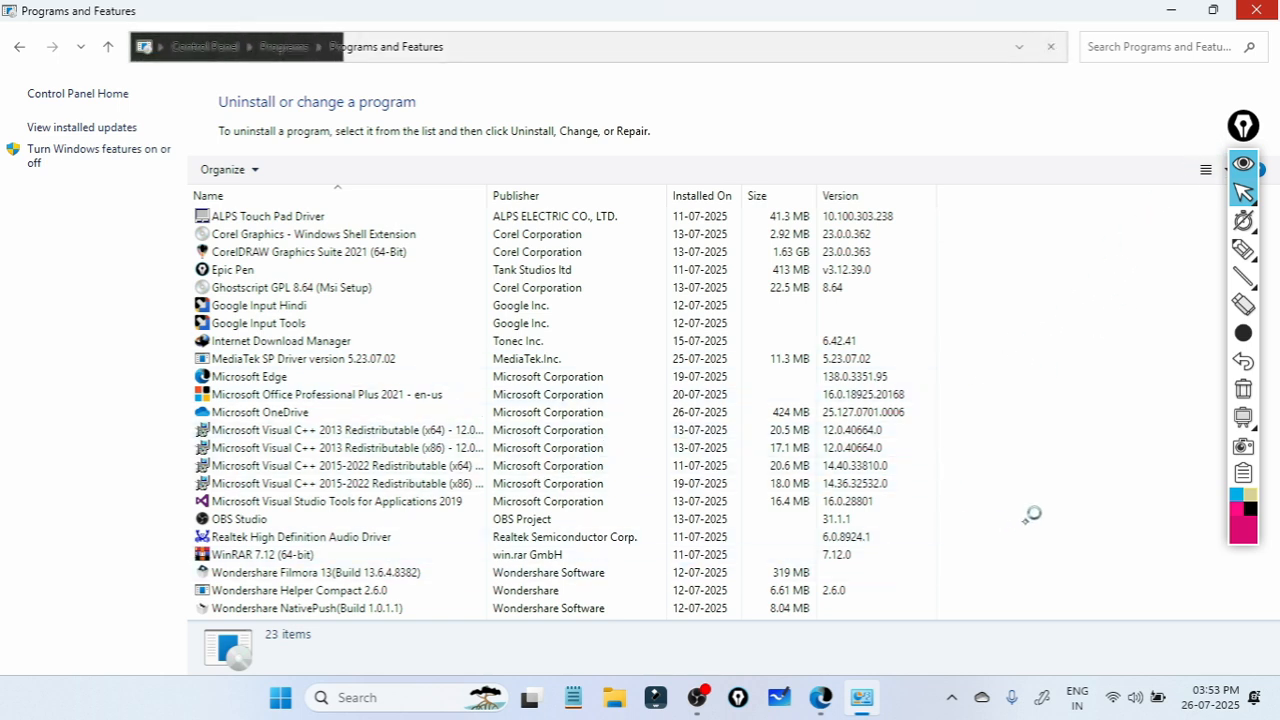
pyautogui.click(620, 548)
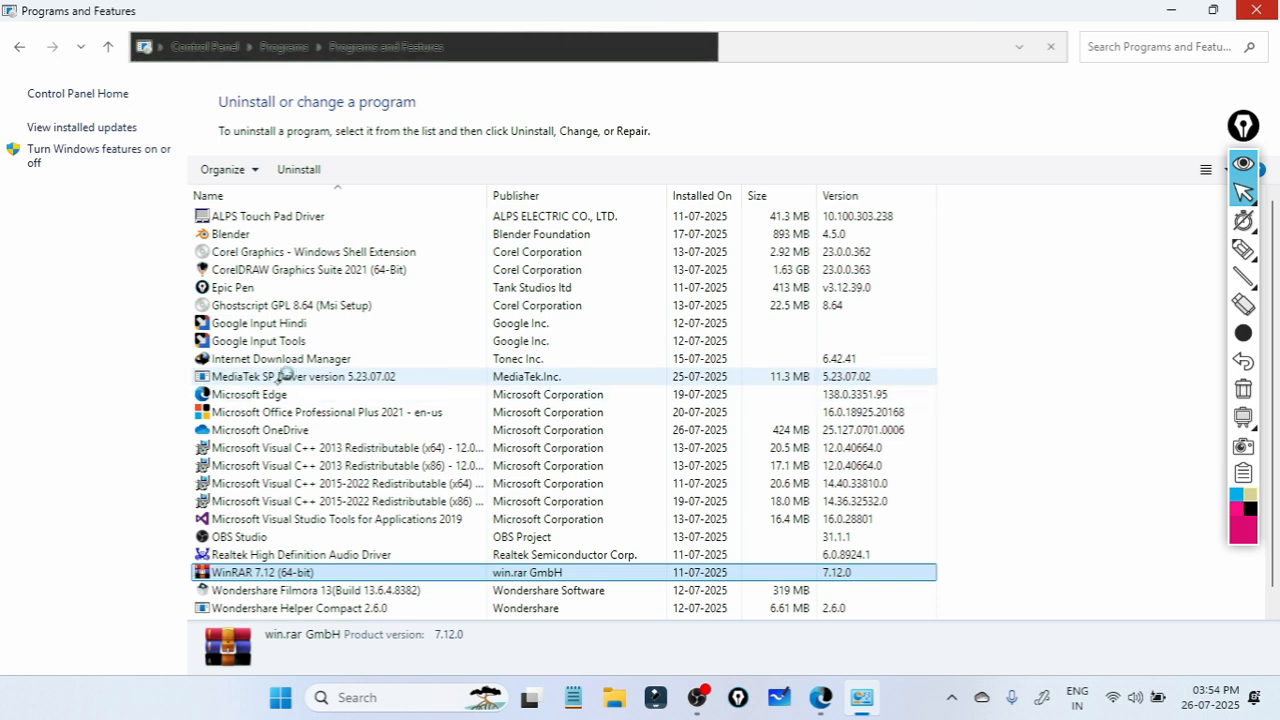
pyautogui.click(295, 376)
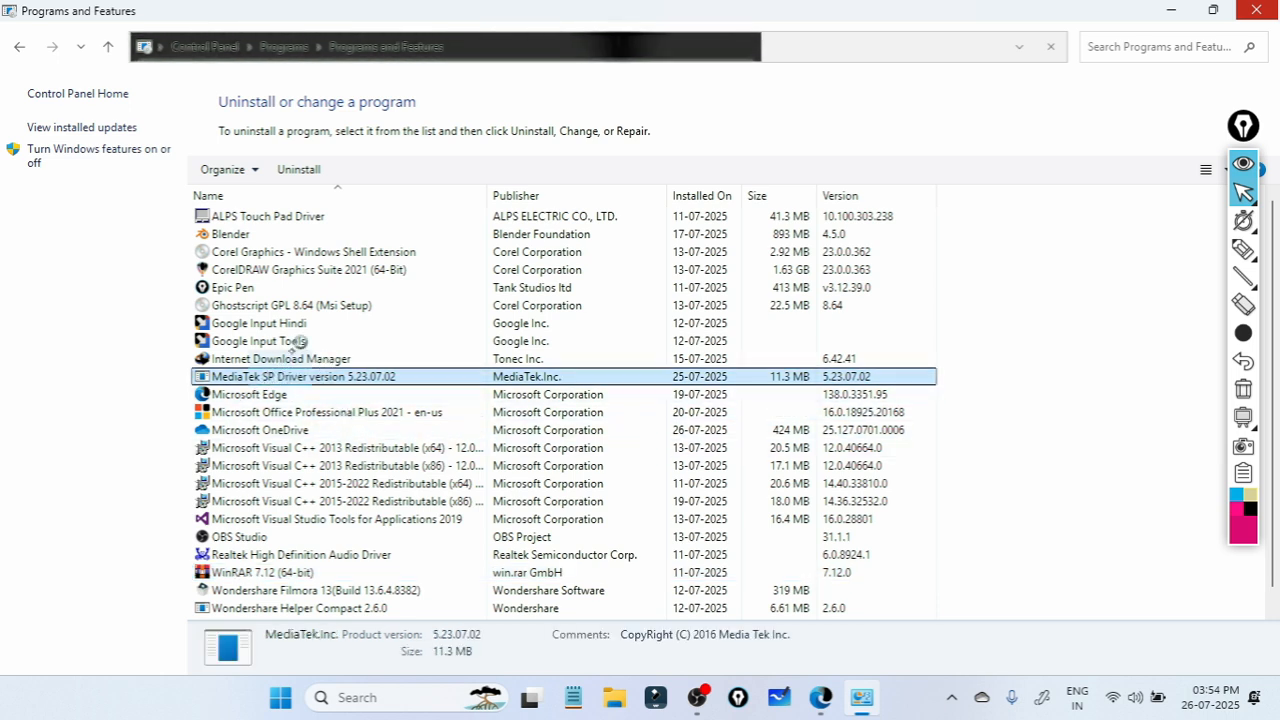
pyautogui.click(299, 170)
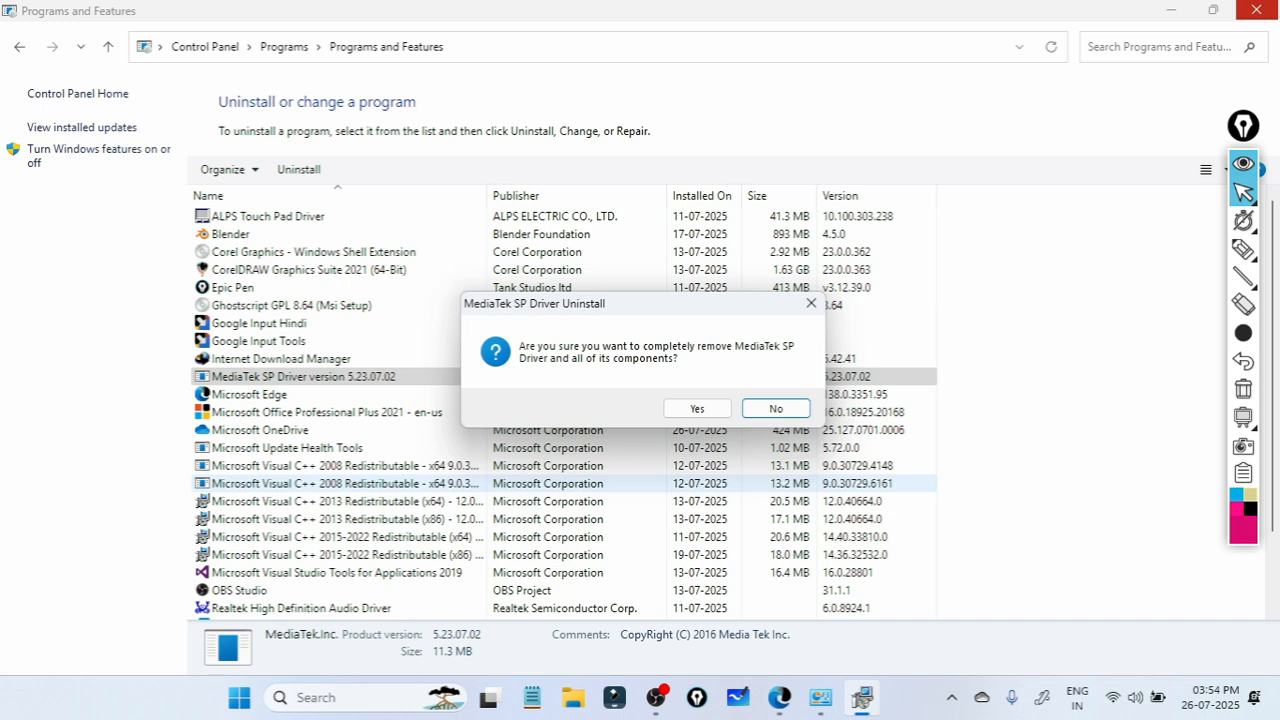
pyautogui.click(697, 408)
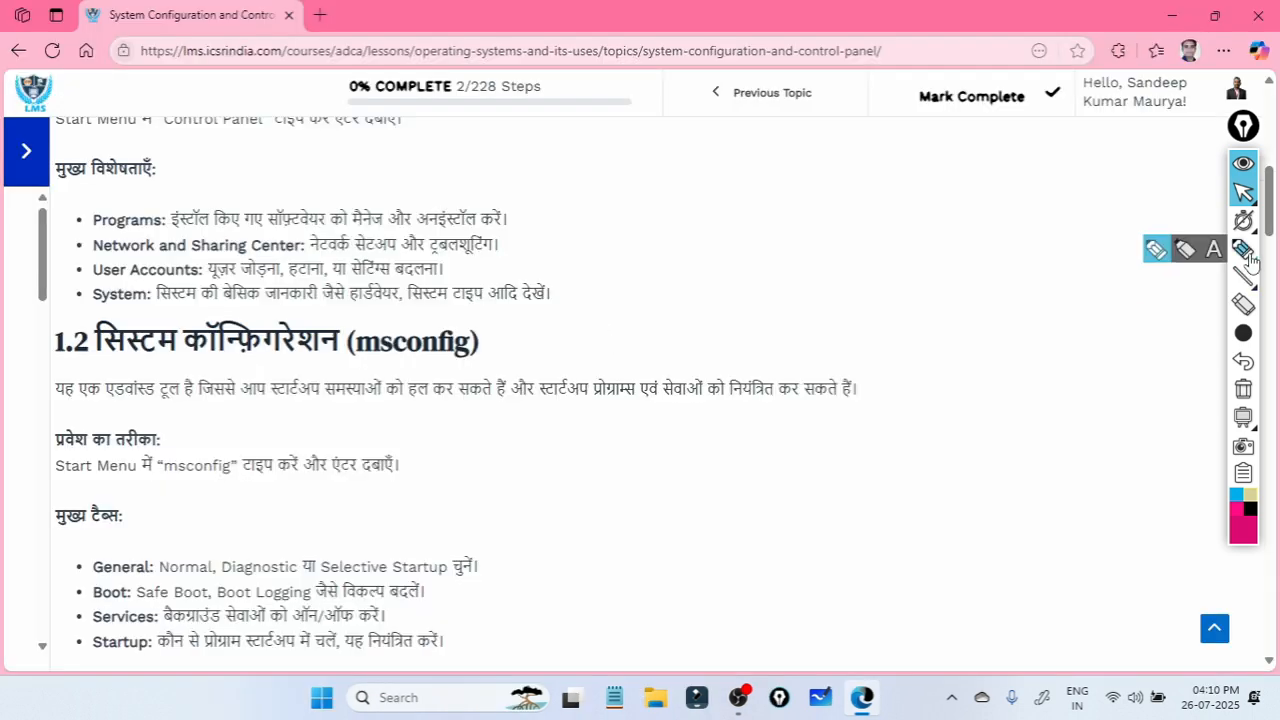
# Step: Underline the Network and Sharing Center entry and its description in section 1.1's feature list with the pen
pyautogui.moveTo(1243, 250)
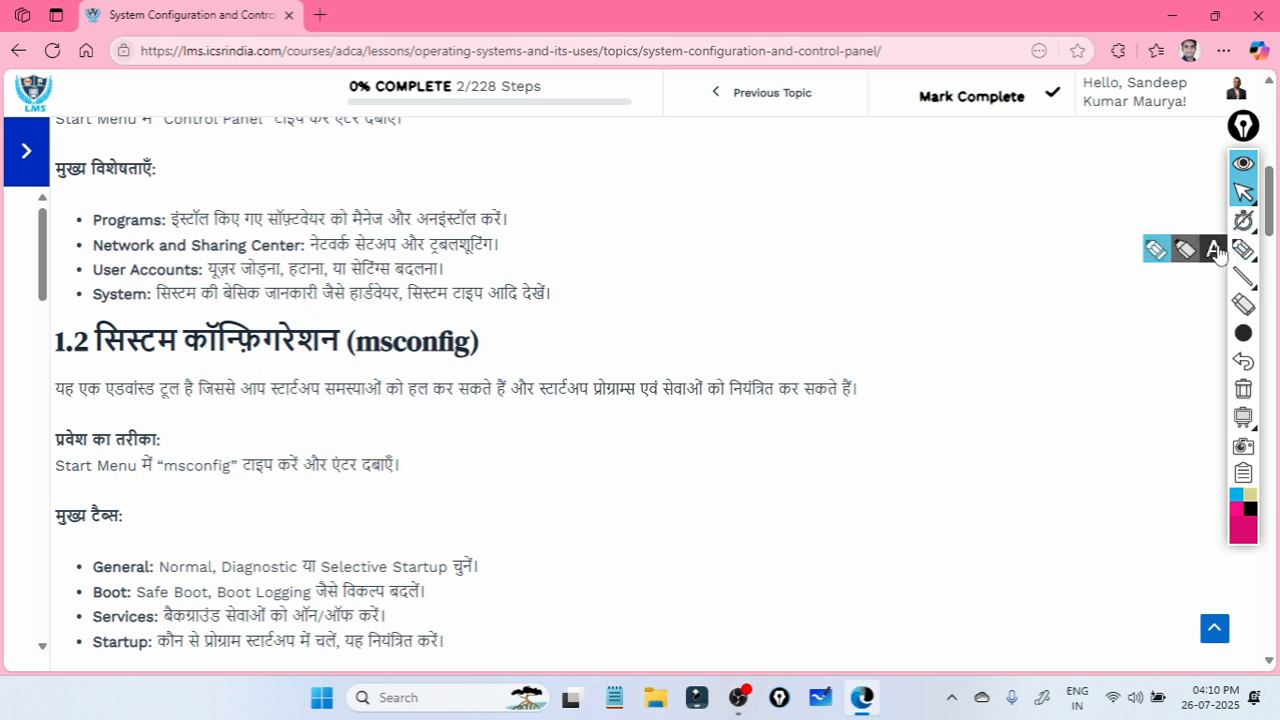
pyautogui.click(1155, 250)
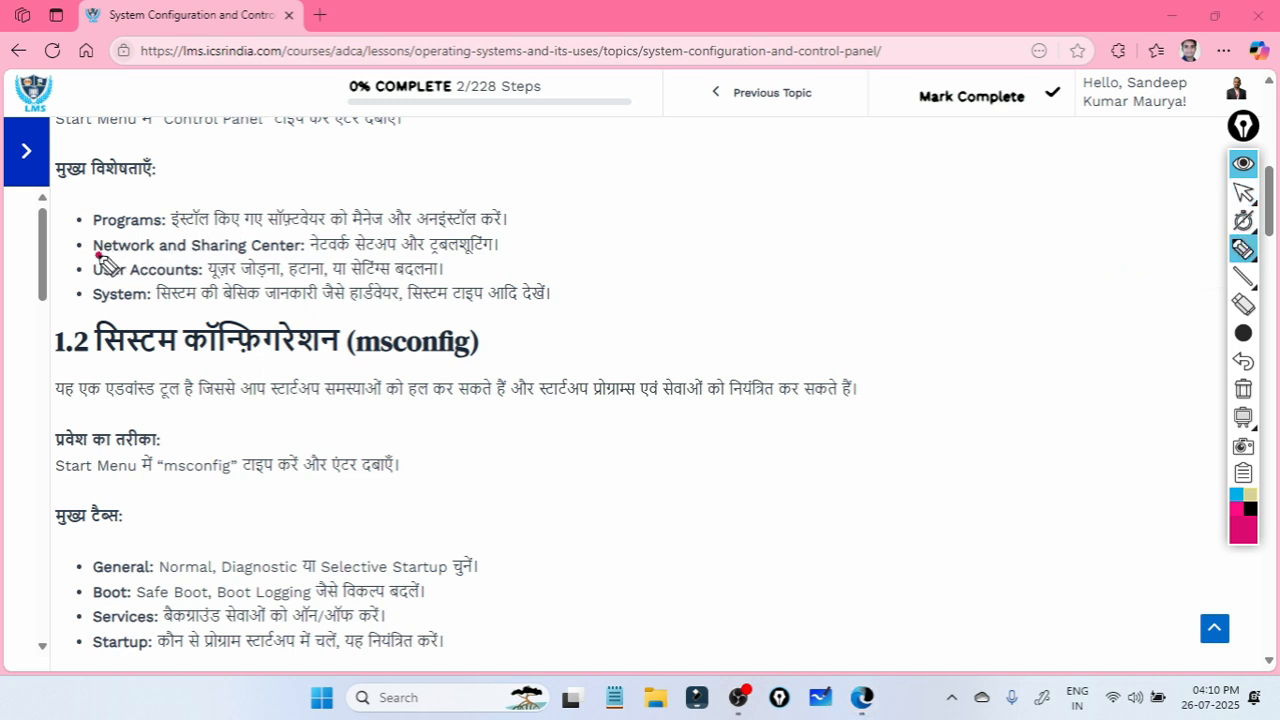
pyautogui.moveTo(94, 258); pyautogui.dragTo(485, 256)
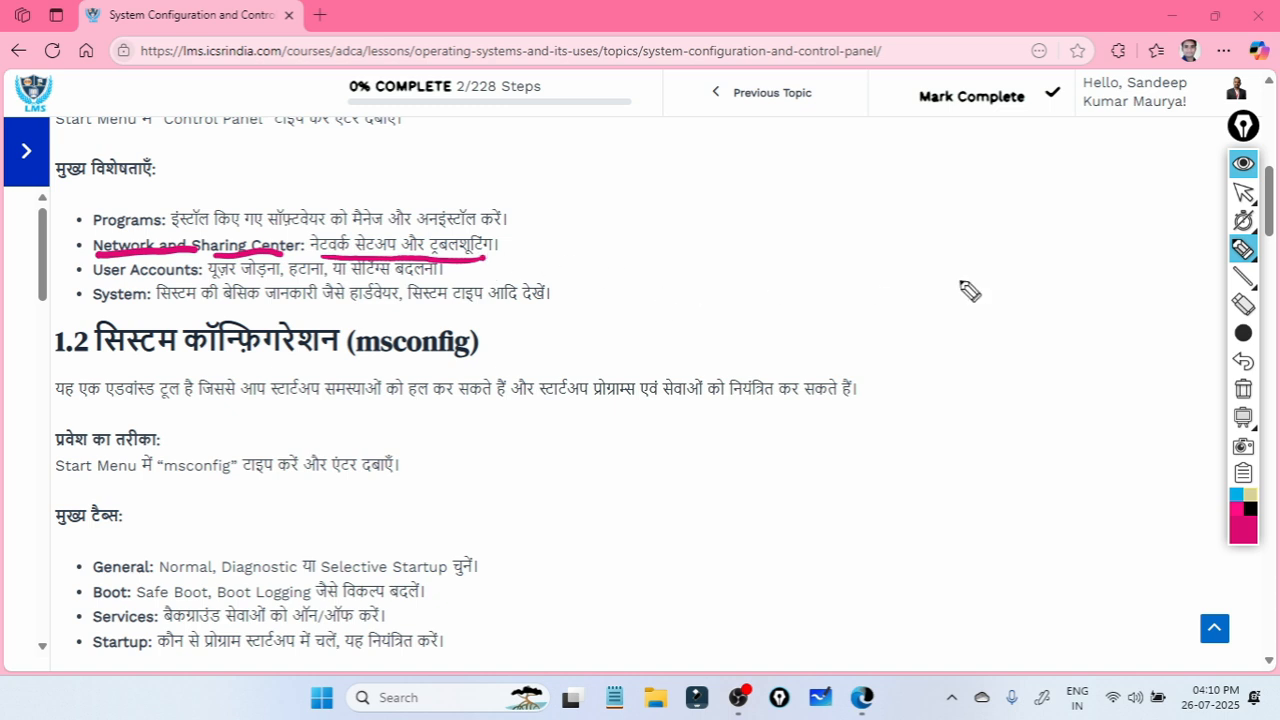
pyautogui.click(1254, 202)
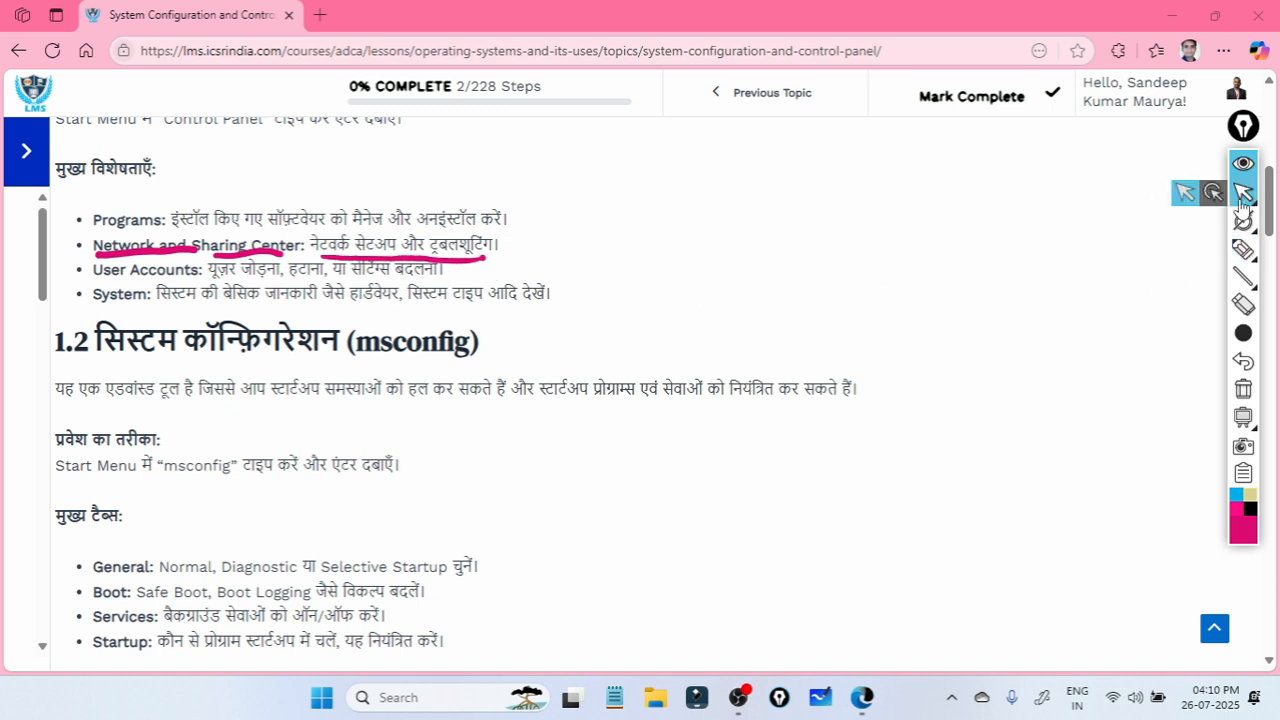
# Step: Clear the pen marks, minimize the lesson window, and open the Network and Sharing Center in Control Panel
pyautogui.click(324, 695)
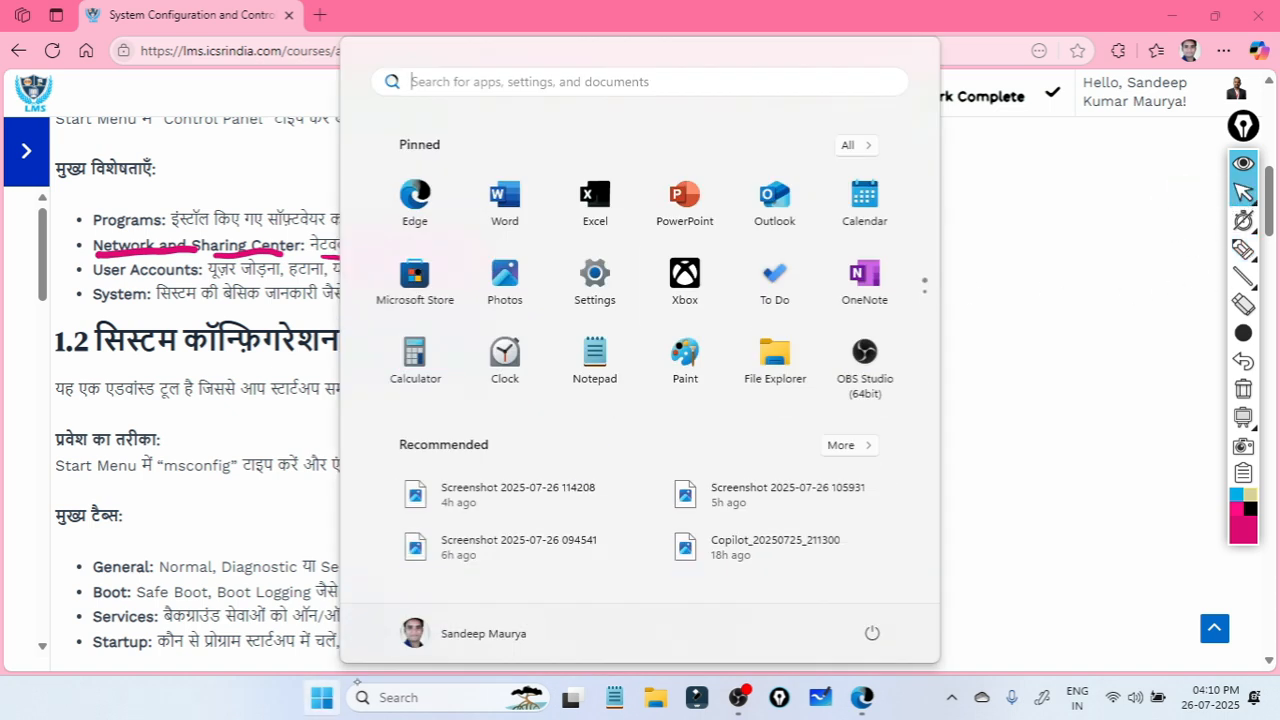
pyautogui.click(1172, 16)
pyautogui.click(1243, 389)
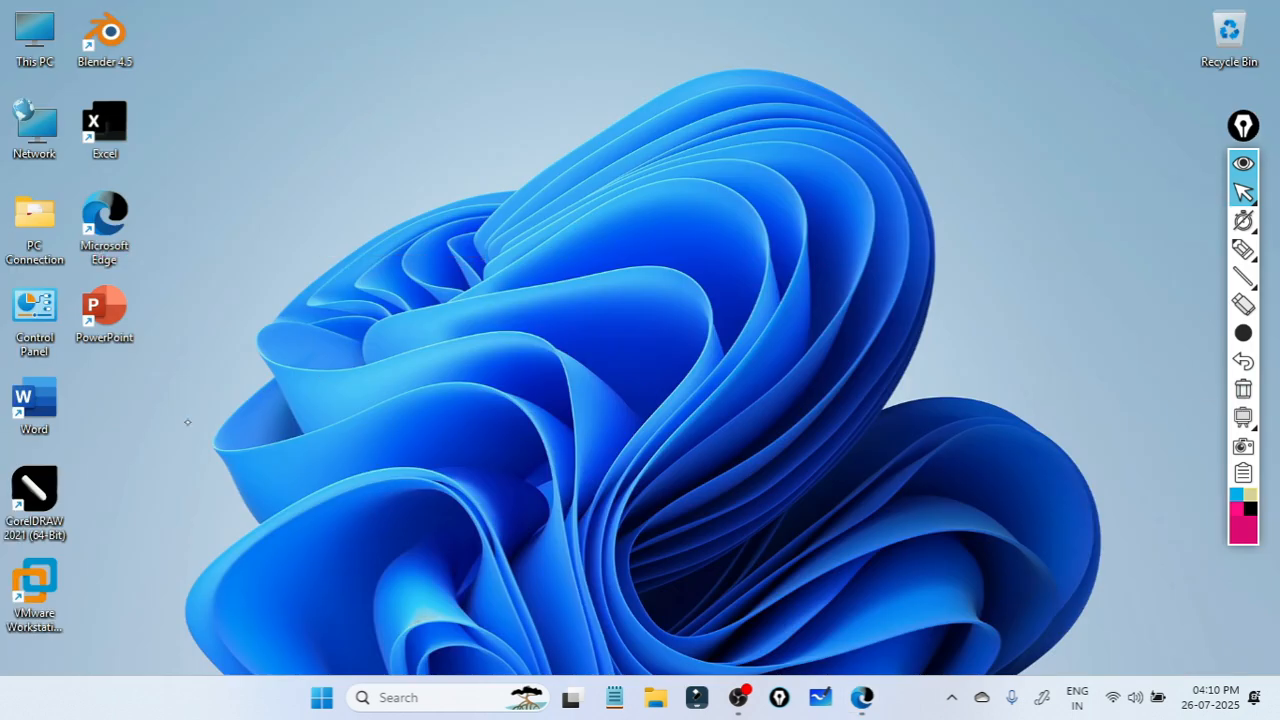
pyautogui.doubleClick(62, 305)
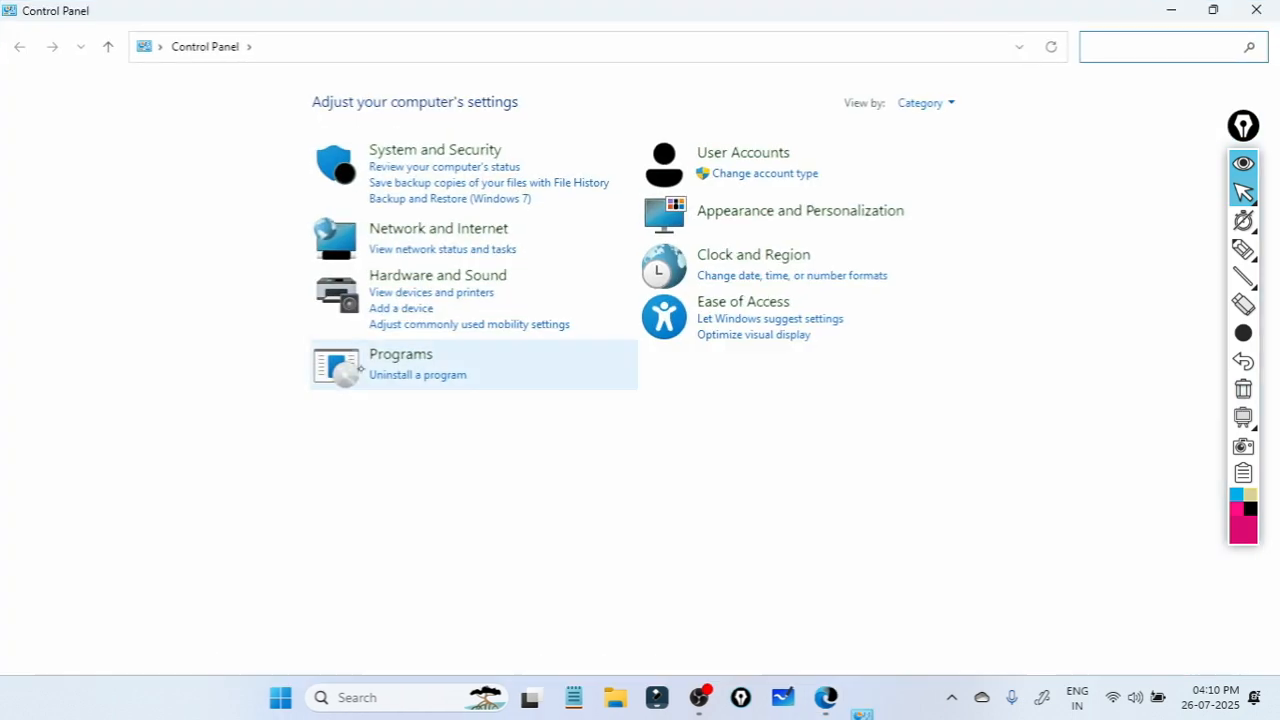
pyautogui.click(440, 236)
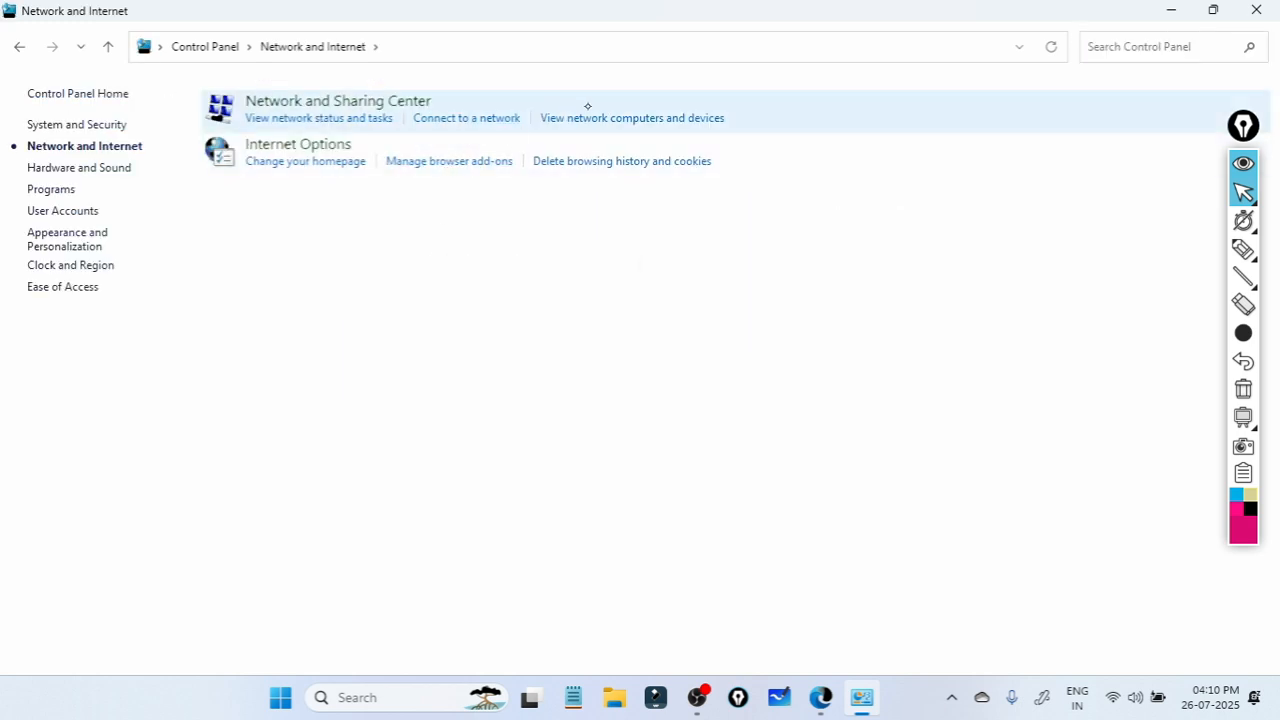
pyautogui.click(328, 120)
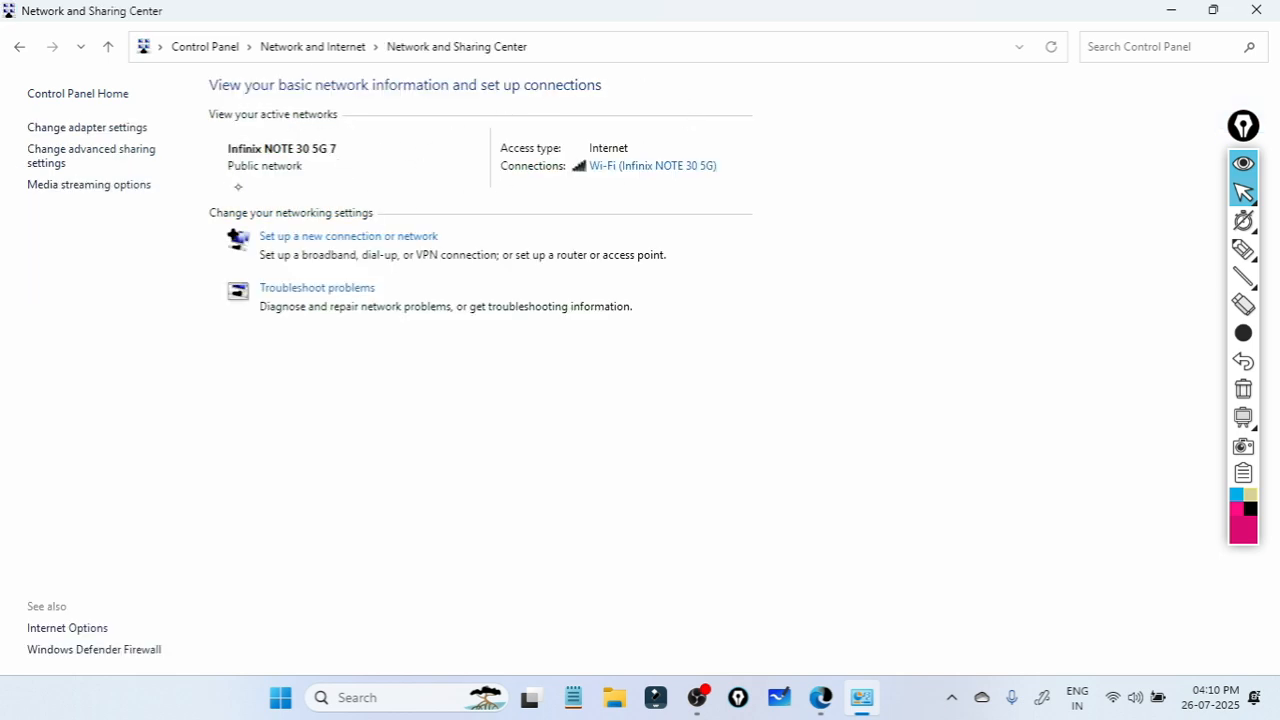
# Step: Circle the active network name and underline its Wi-Fi connection with the pen, then hide the annotations
pyautogui.click(1243, 249)
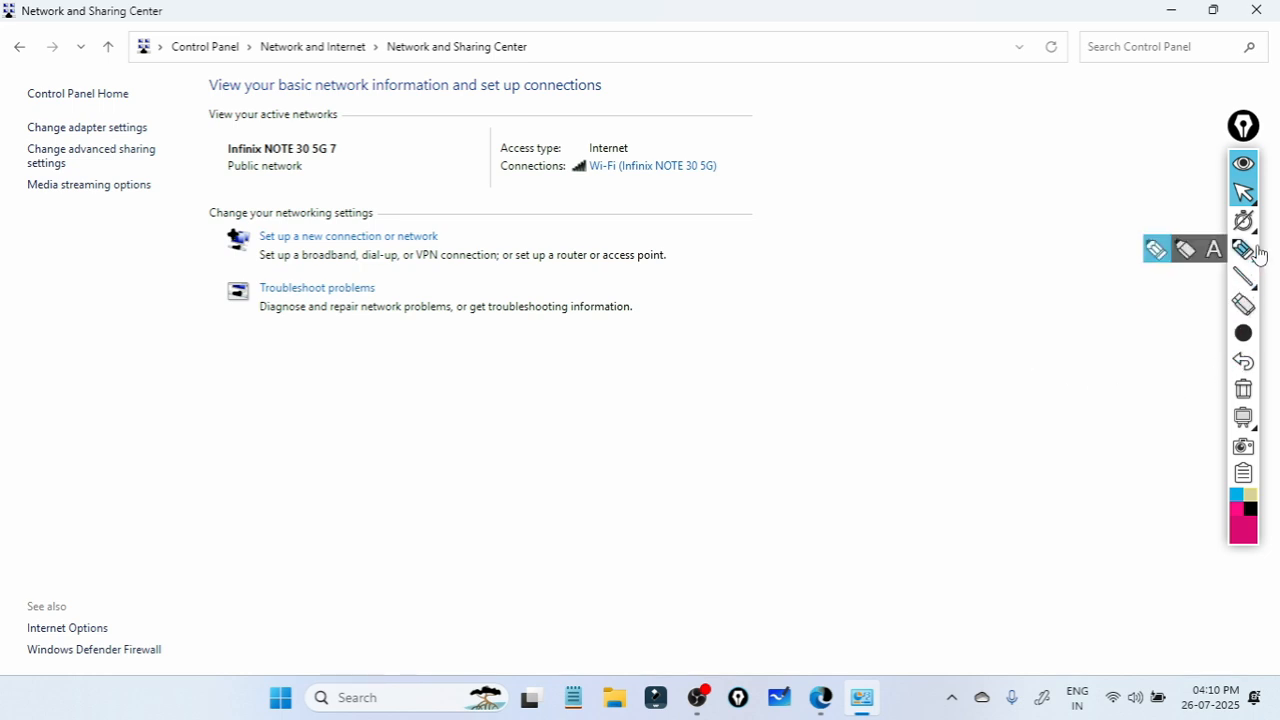
pyautogui.click(1169, 256)
pyautogui.moveTo(333, 146)
pyautogui.mouseDown()
pyautogui.moveTo(318, 140)
pyautogui.moveTo(264, 180)
pyautogui.moveTo(312, 170)
pyautogui.mouseUp()
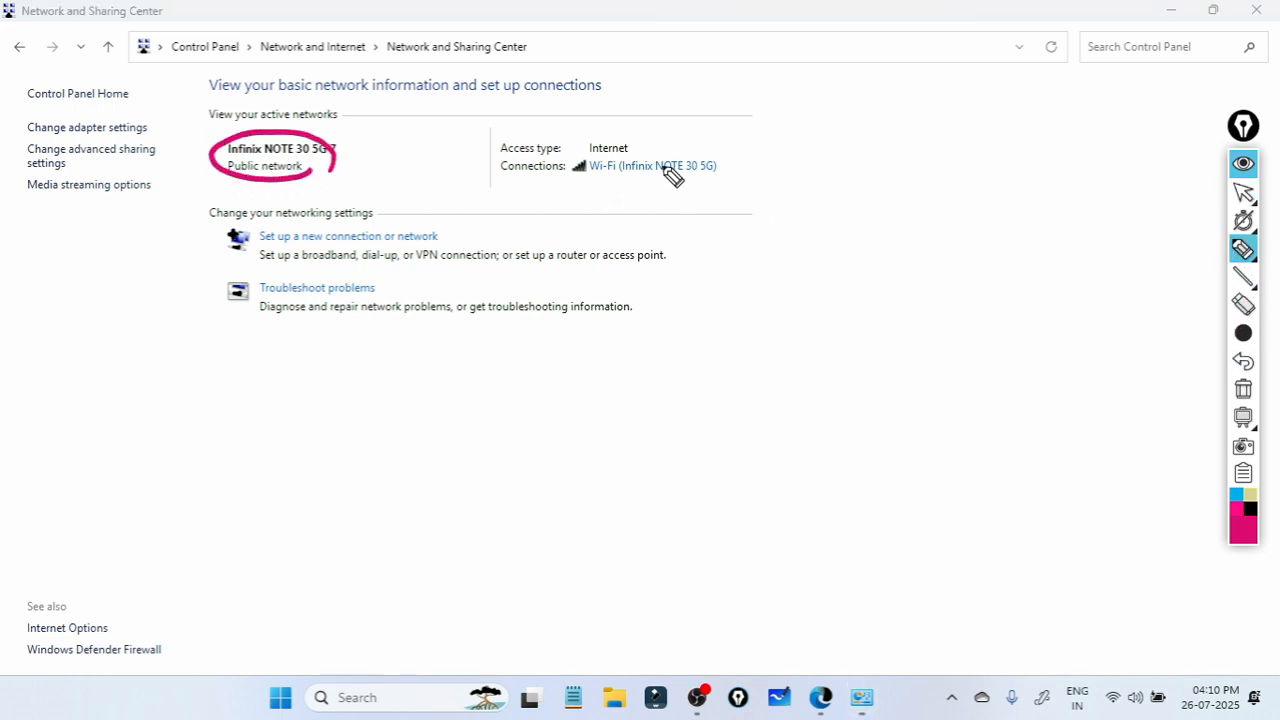
pyautogui.moveTo(568, 185); pyautogui.dragTo(735, 182)
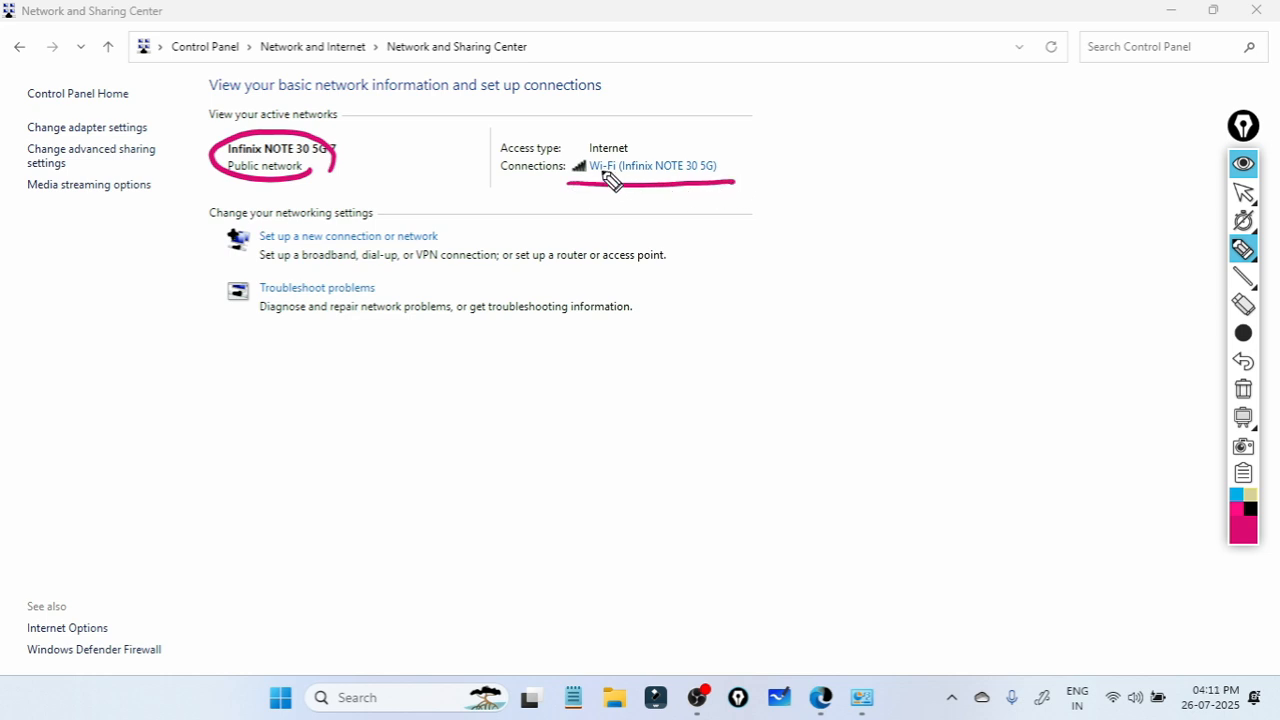
pyautogui.click(1246, 236)
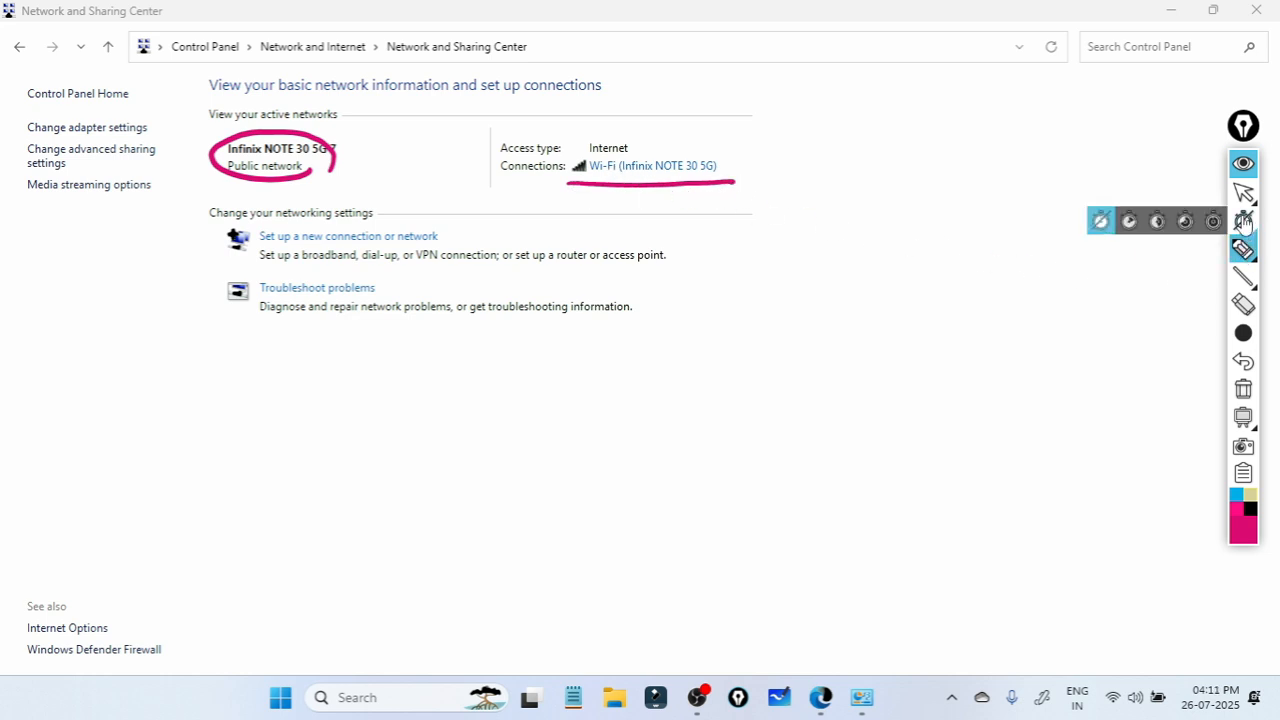
pyautogui.click(1243, 192)
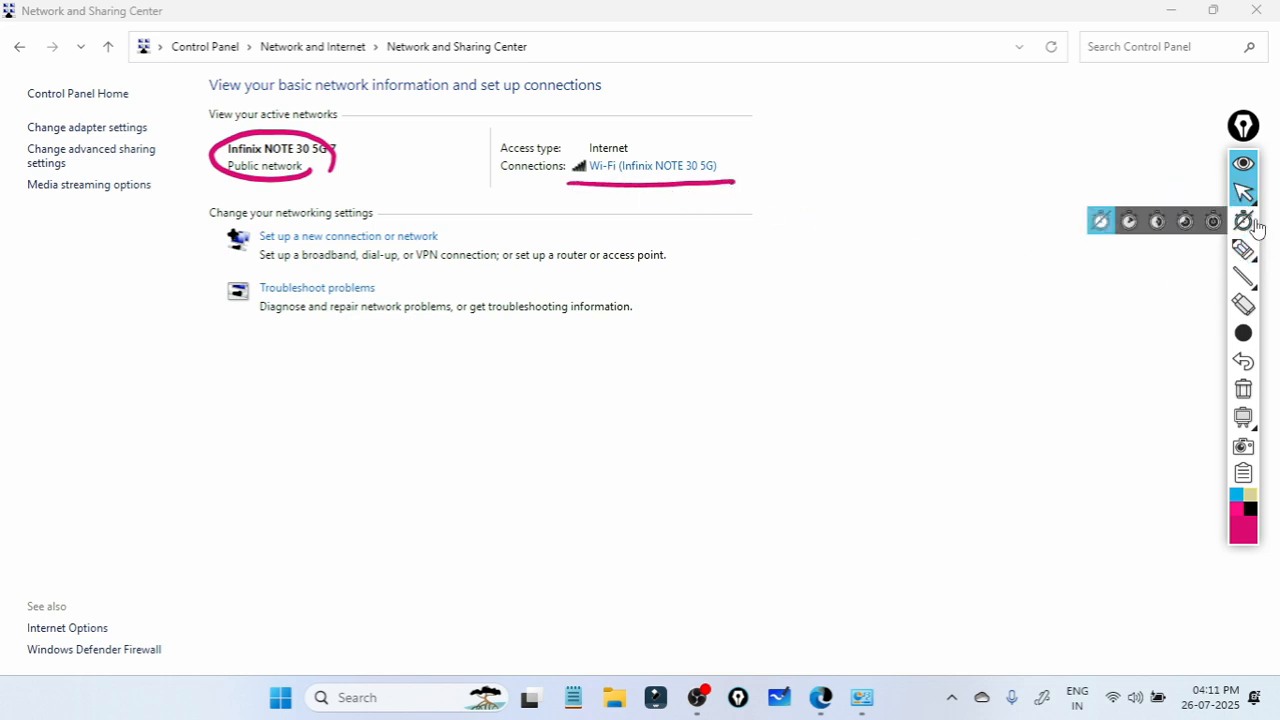
pyautogui.click(1244, 165)
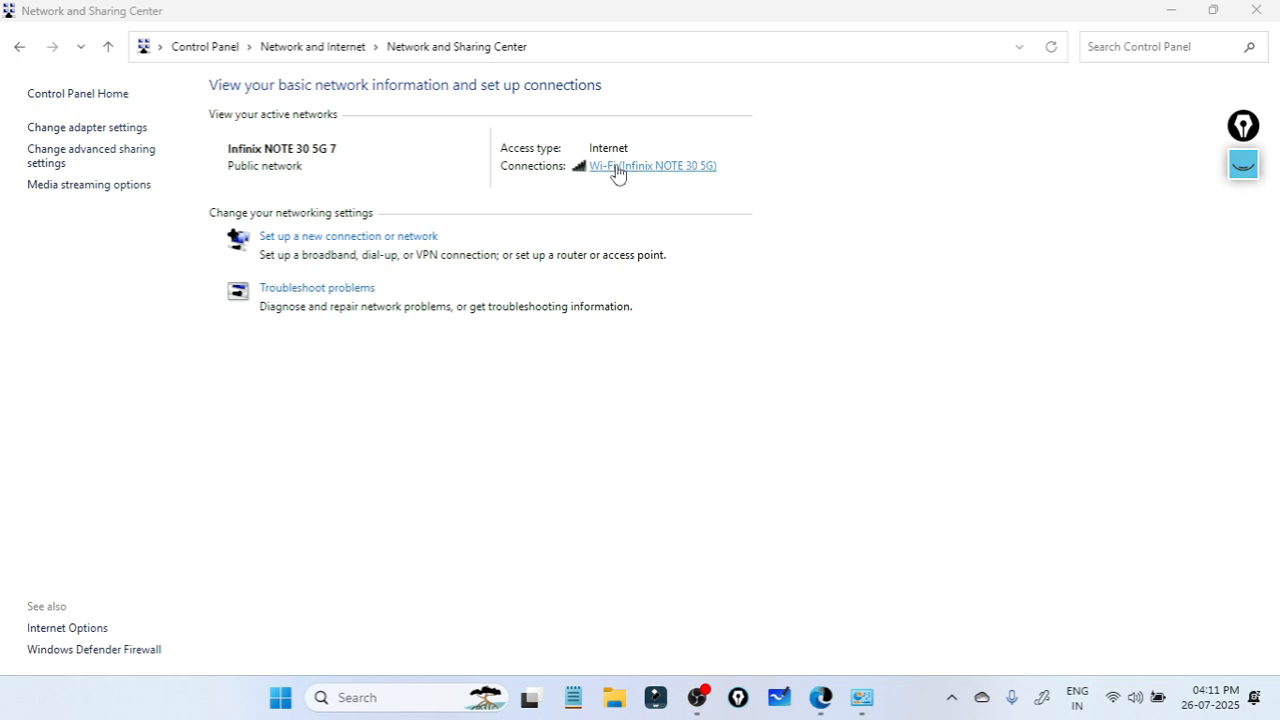
# Step: Open the Wi-Fi connection's status, clear the pen marks, and show the Security settings in its Wireless Properties
pyautogui.click(615, 168)
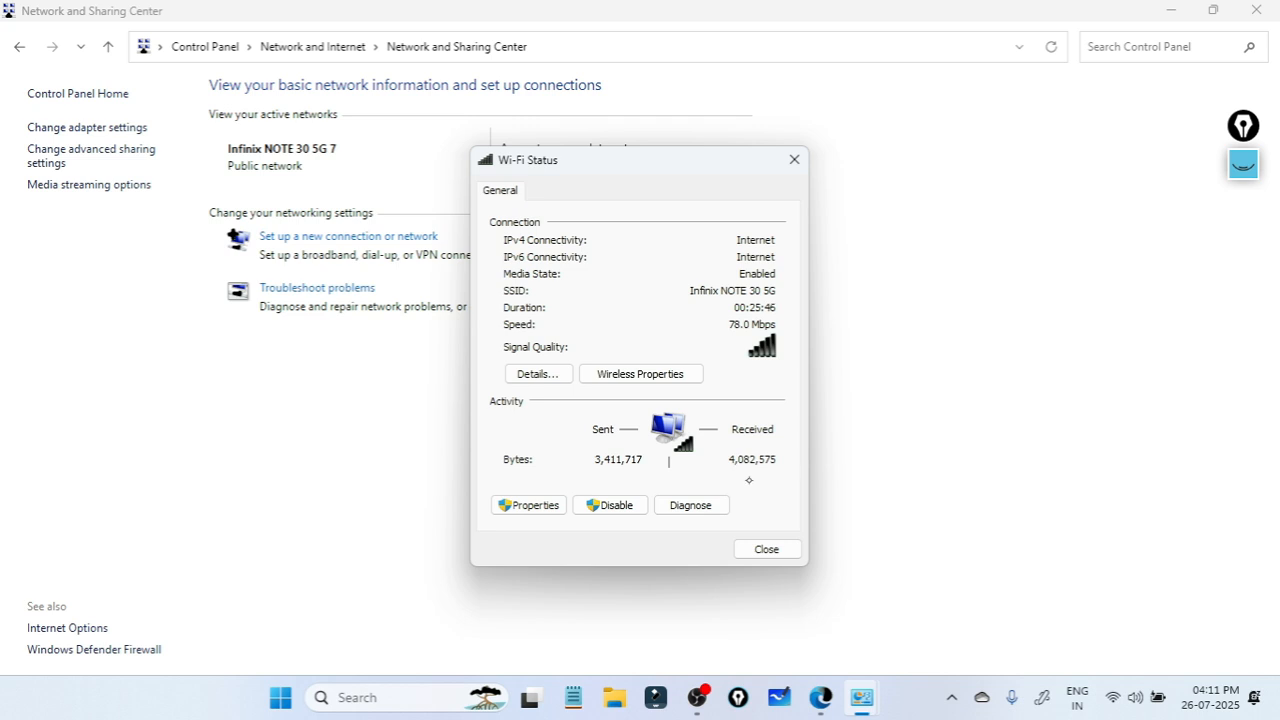
pyautogui.click(1243, 163)
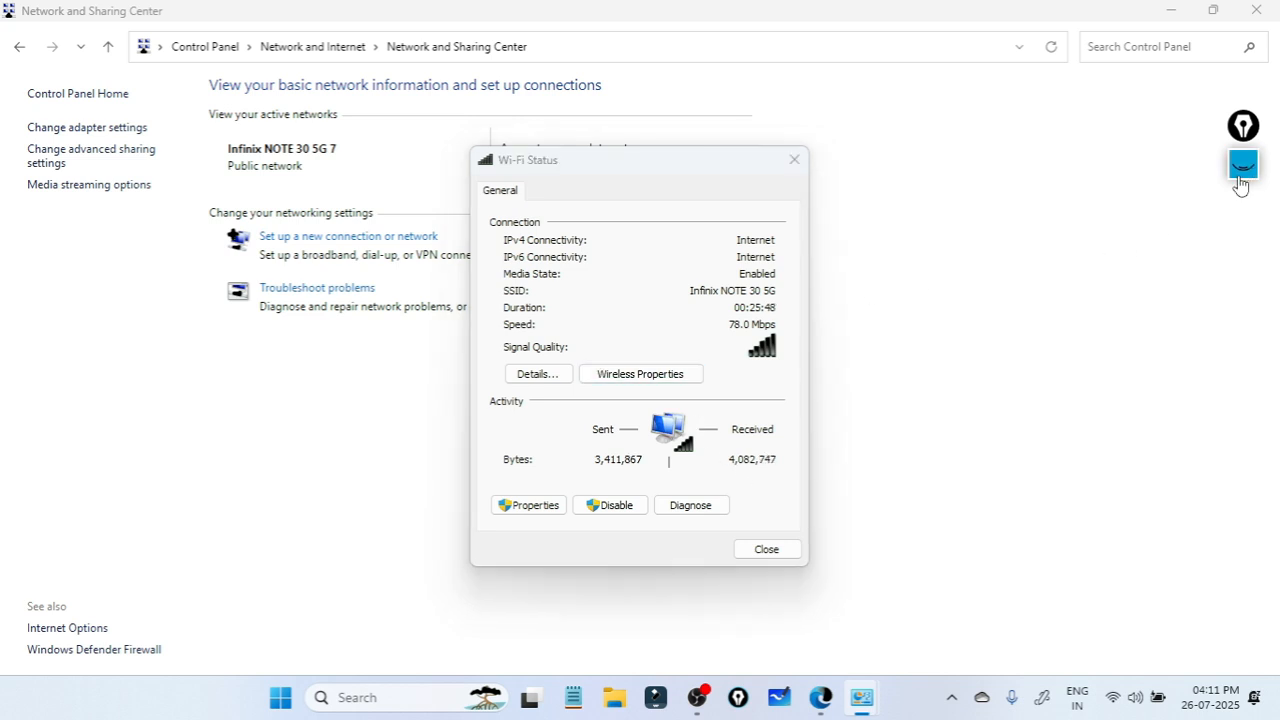
pyautogui.click(1243, 389)
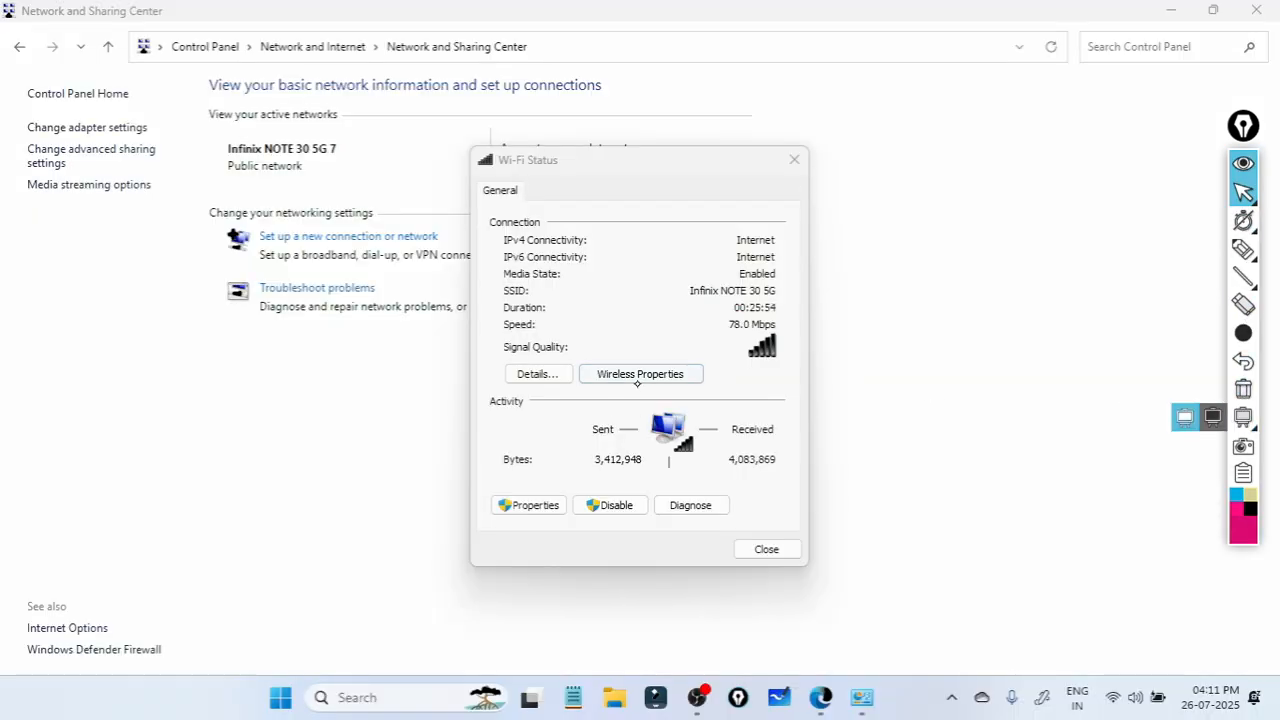
pyautogui.click(640, 375)
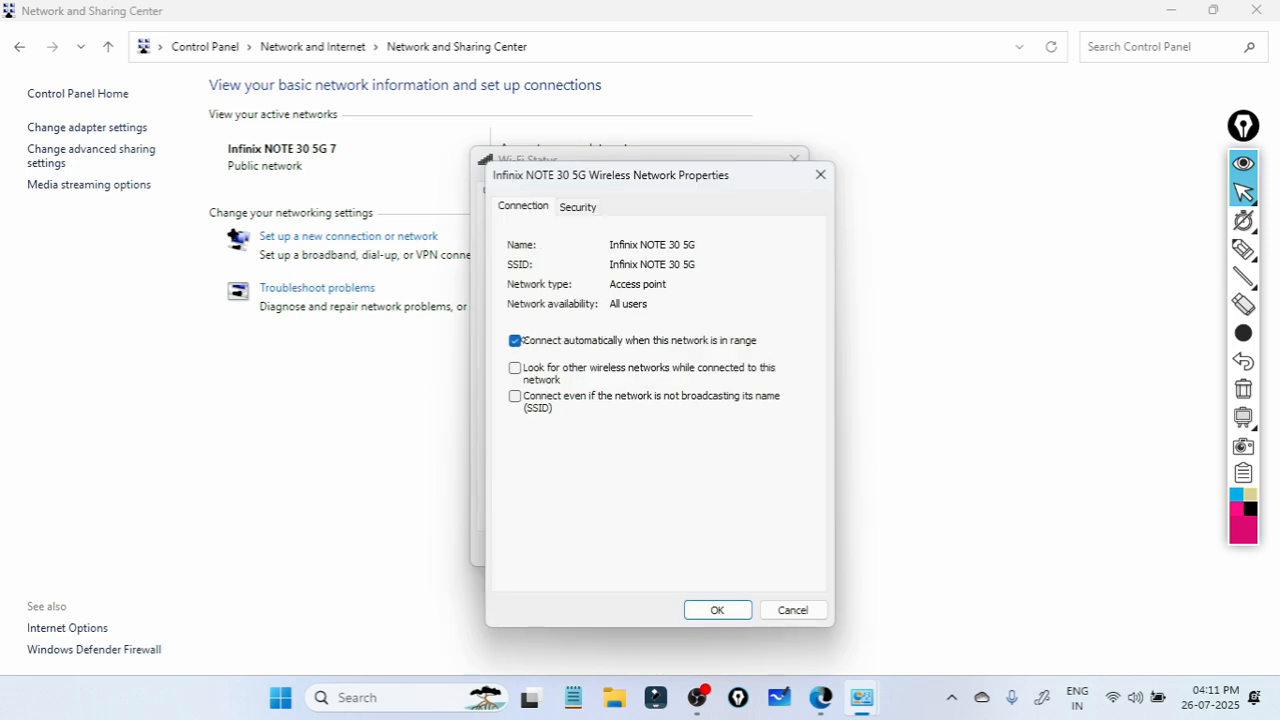
pyautogui.click(582, 207)
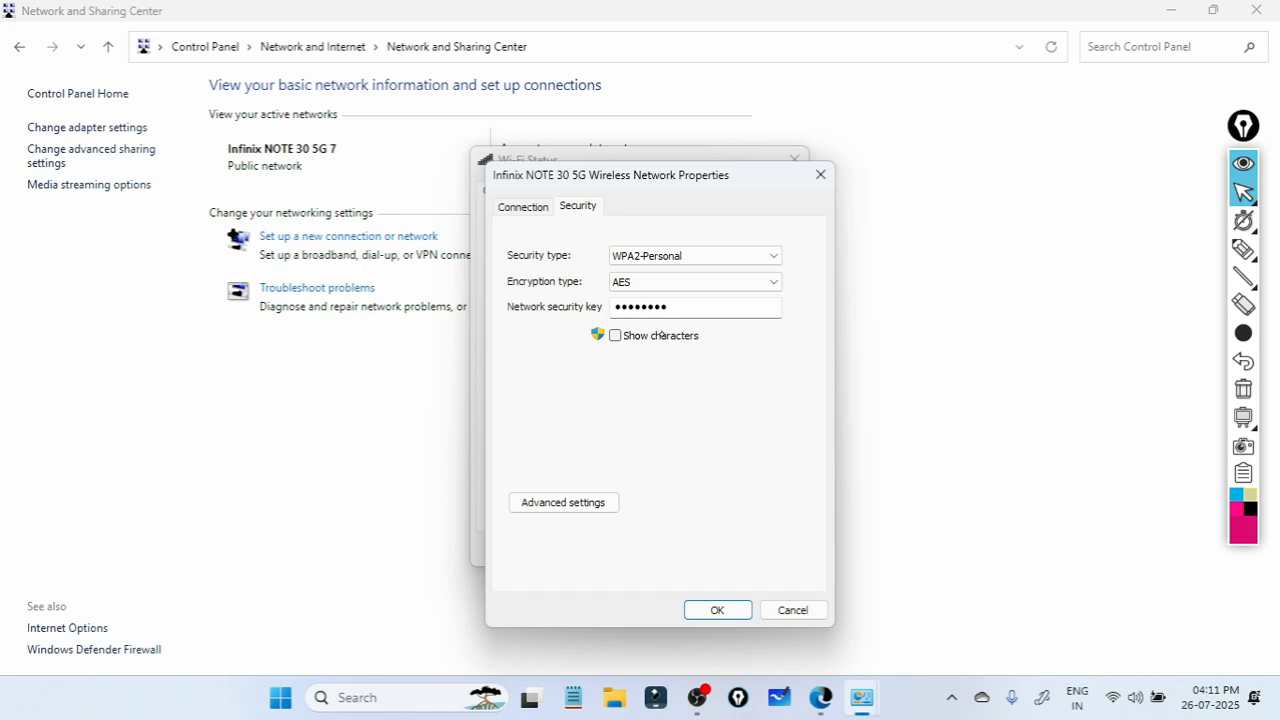
# Step: Examine the available security and encryption types, then close the wireless properties without changes and the Wi-Fi Status dialog
pyautogui.click(711, 258)
pyautogui.click(711, 258)
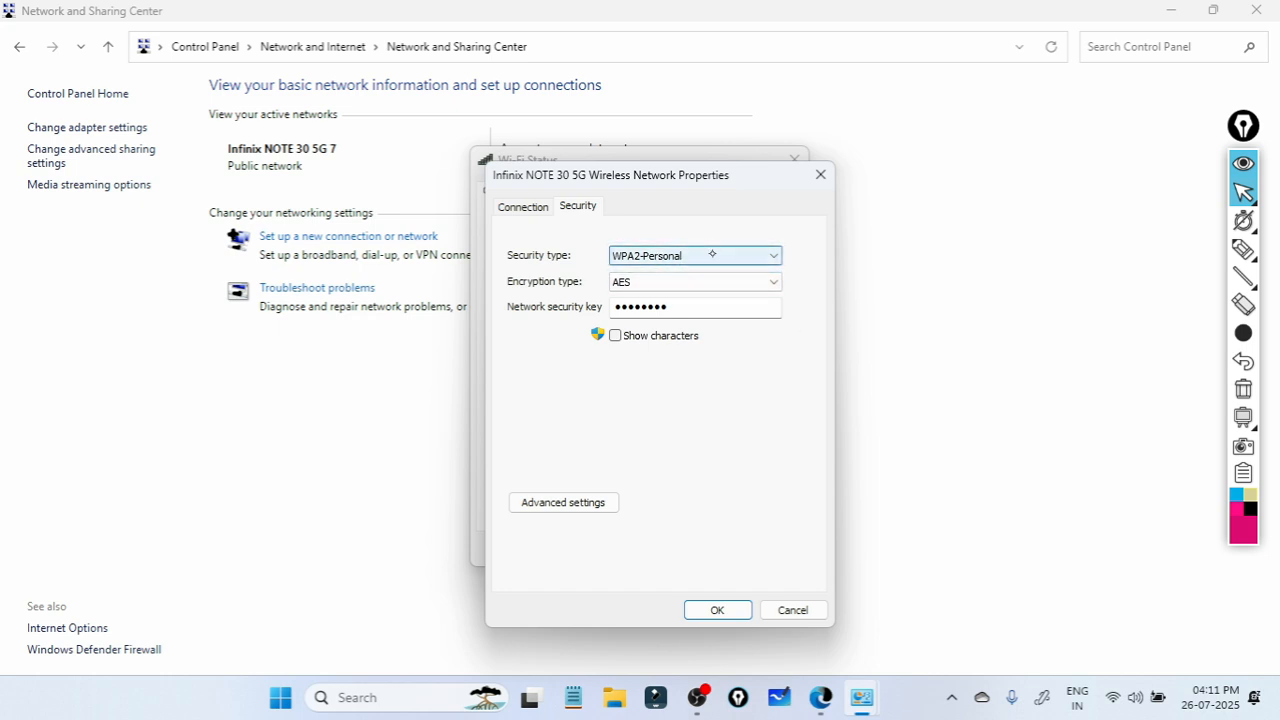
pyautogui.click(772, 258)
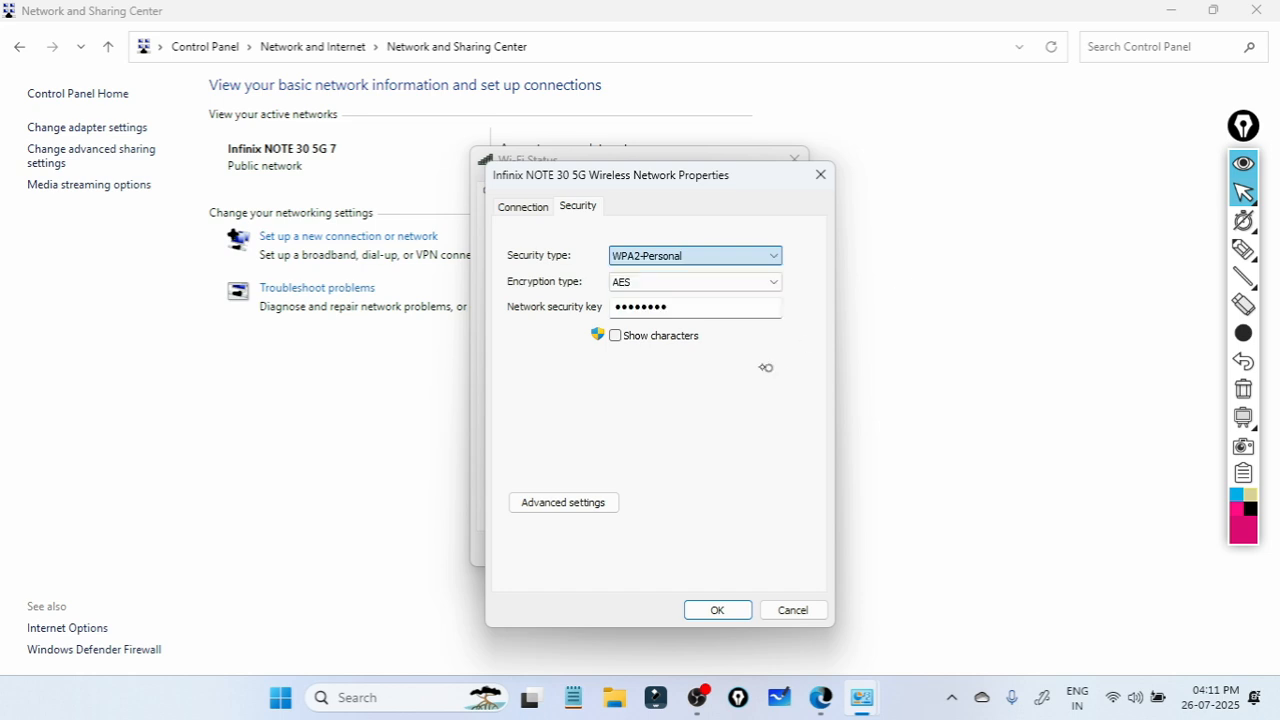
pyautogui.click(769, 367)
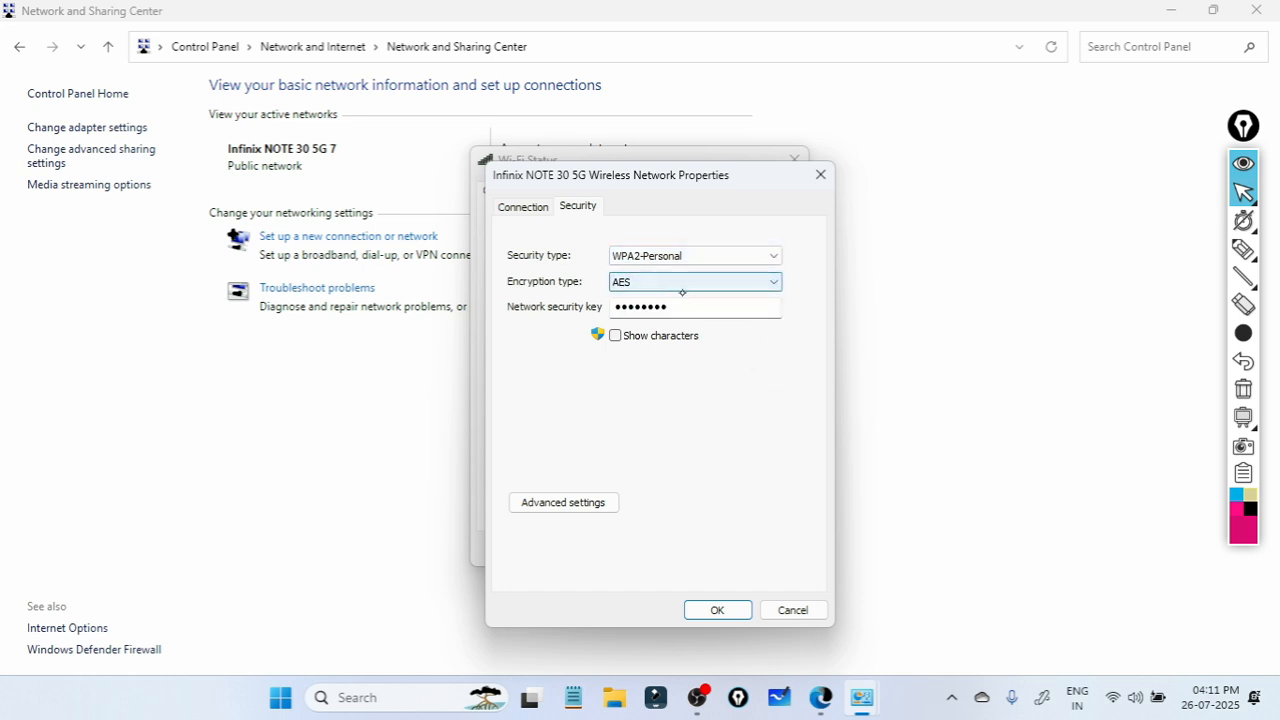
pyautogui.click(772, 281)
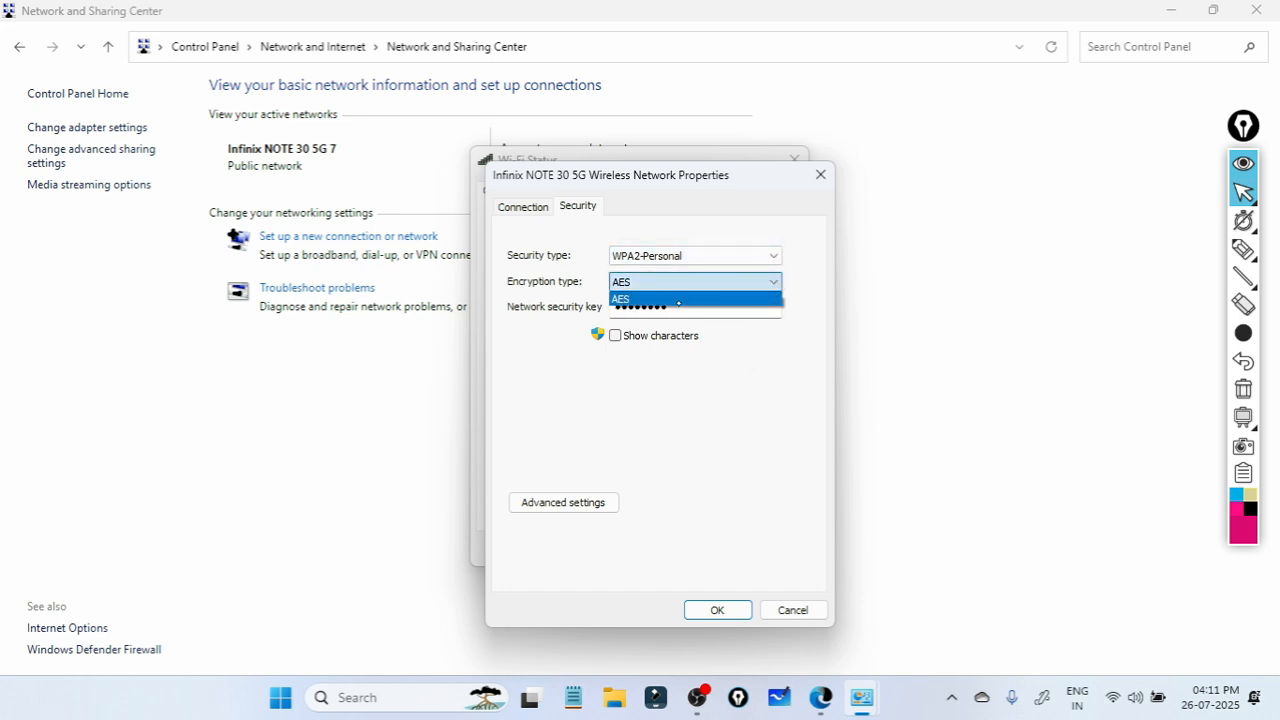
pyautogui.click(777, 335)
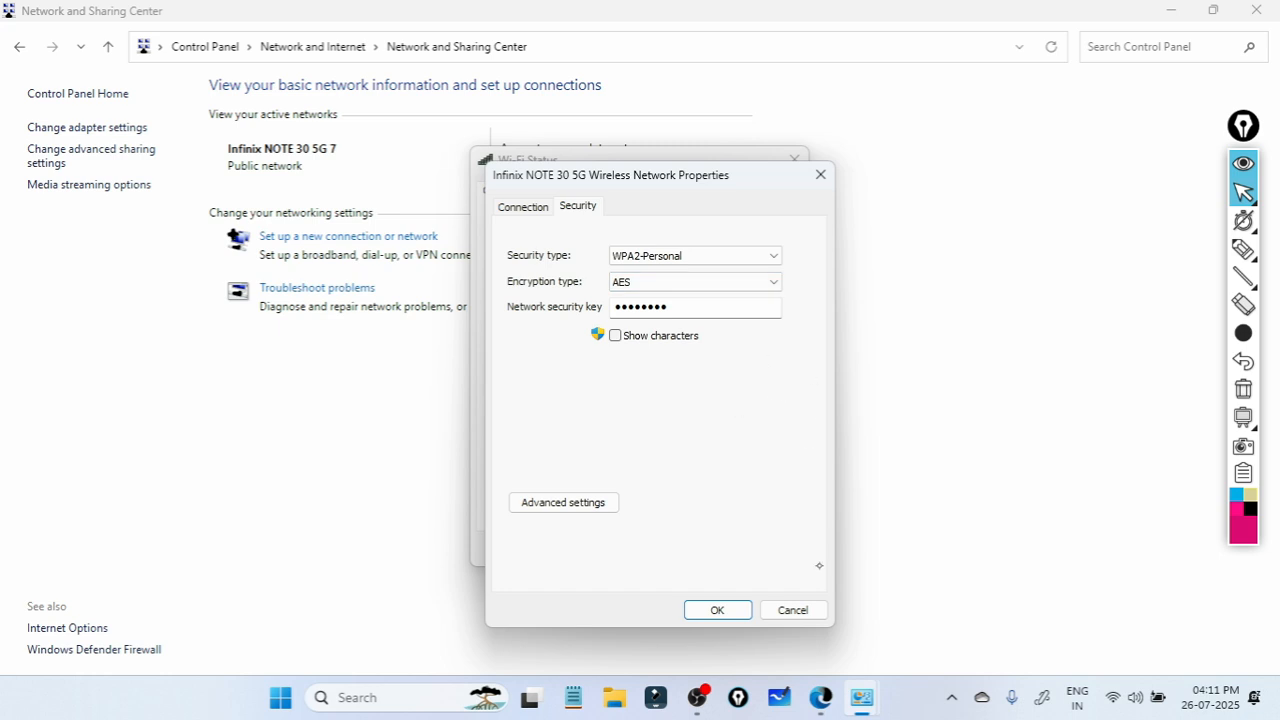
pyautogui.click(793, 610)
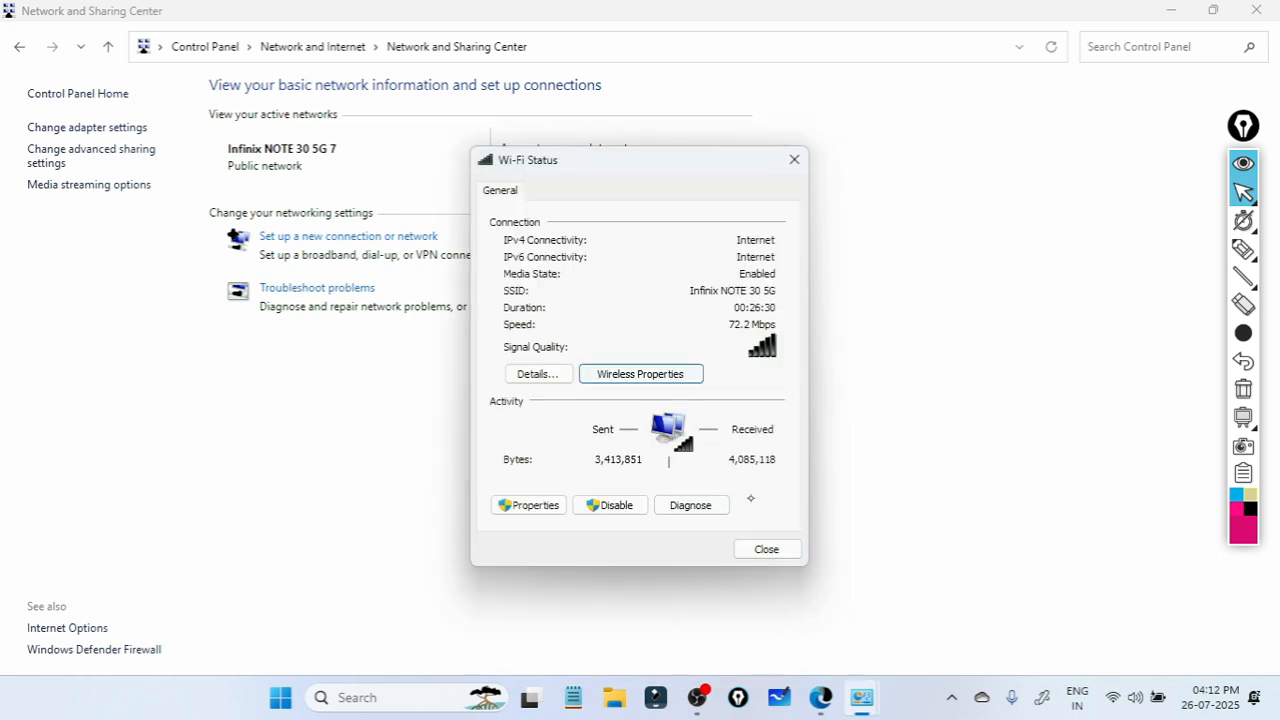
pyautogui.click(768, 550)
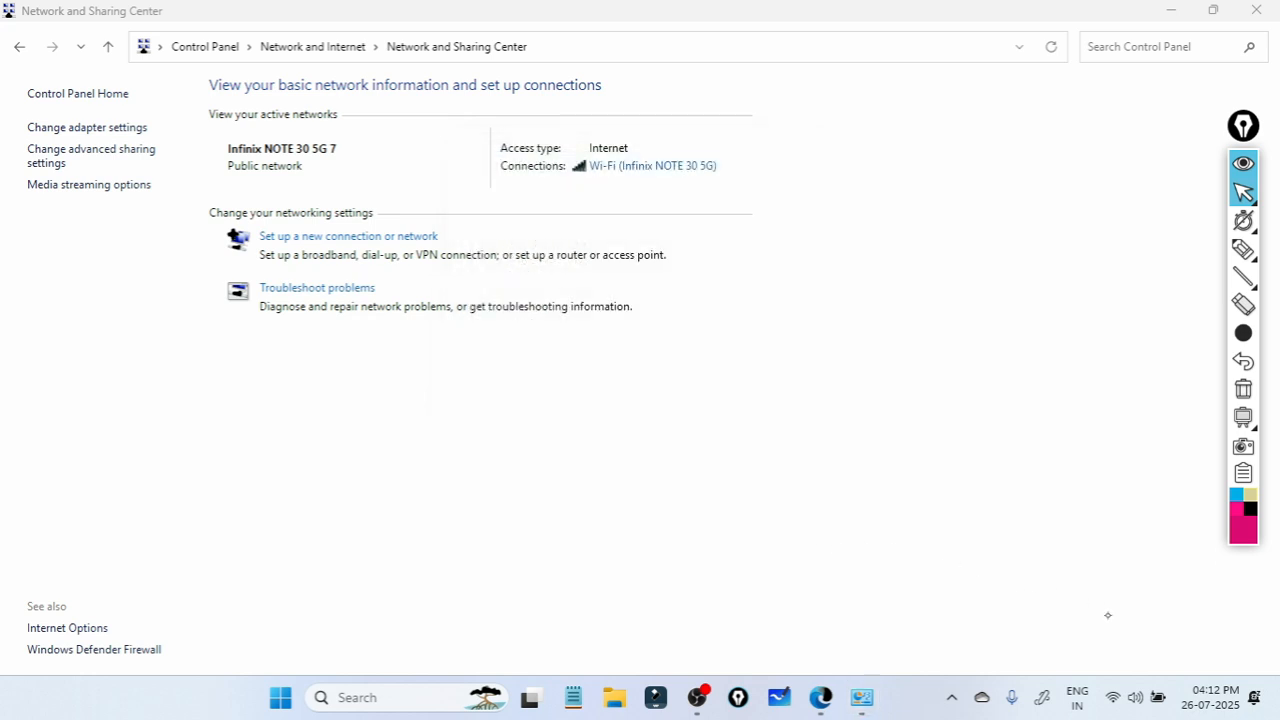
# Step: Review the connected Wi-Fi network's properties in Windows Settings via More Wi-Fi settings and open Get Help from that page
pyautogui.click(1120, 697)
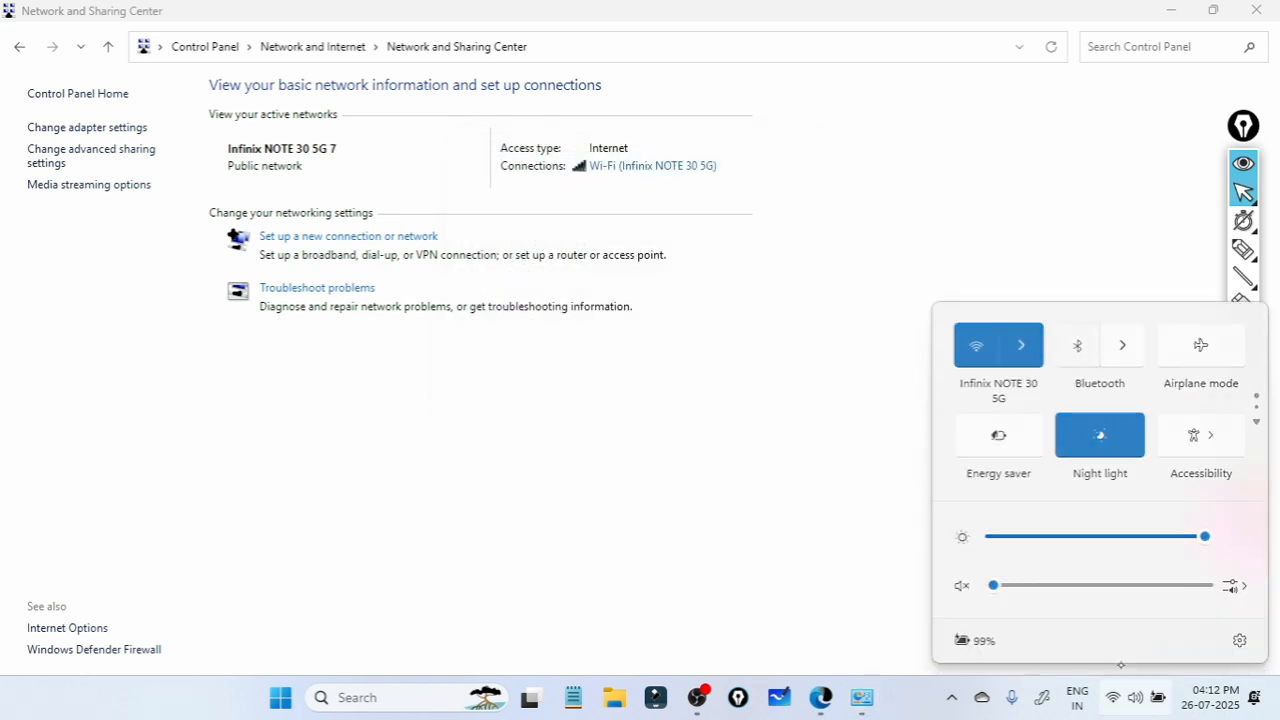
pyautogui.click(1021, 345)
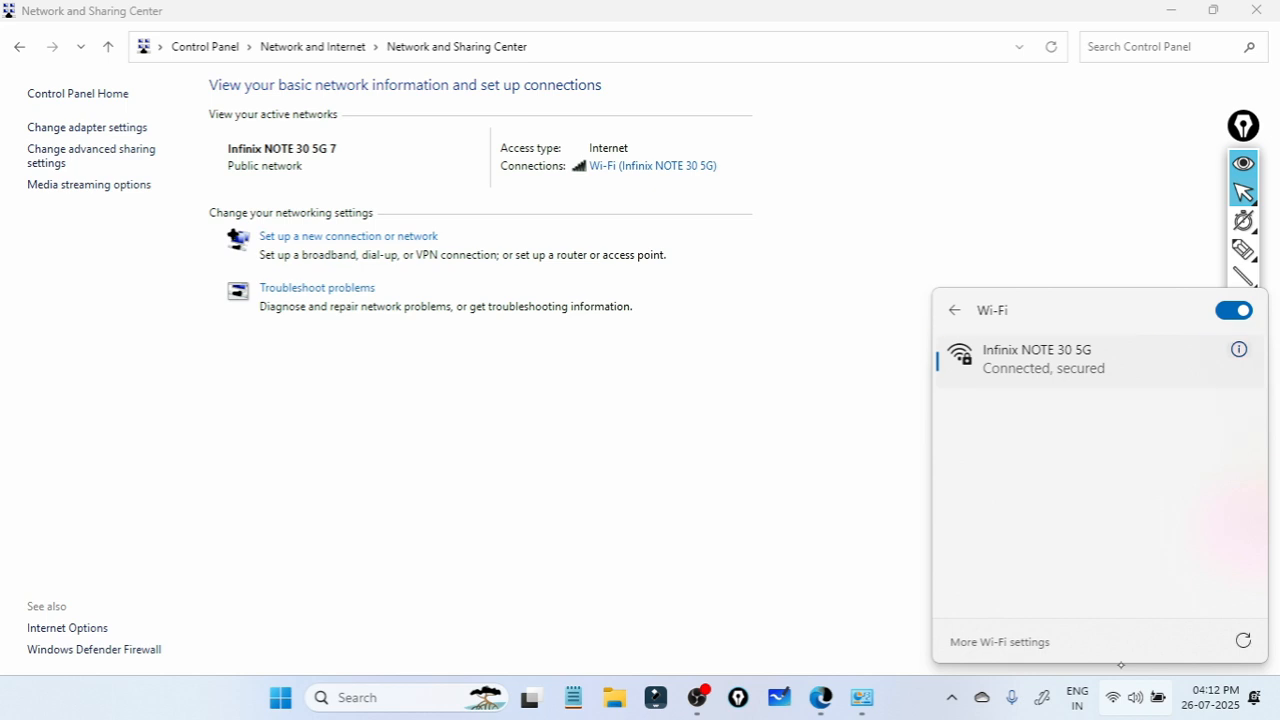
pyautogui.click(1000, 641)
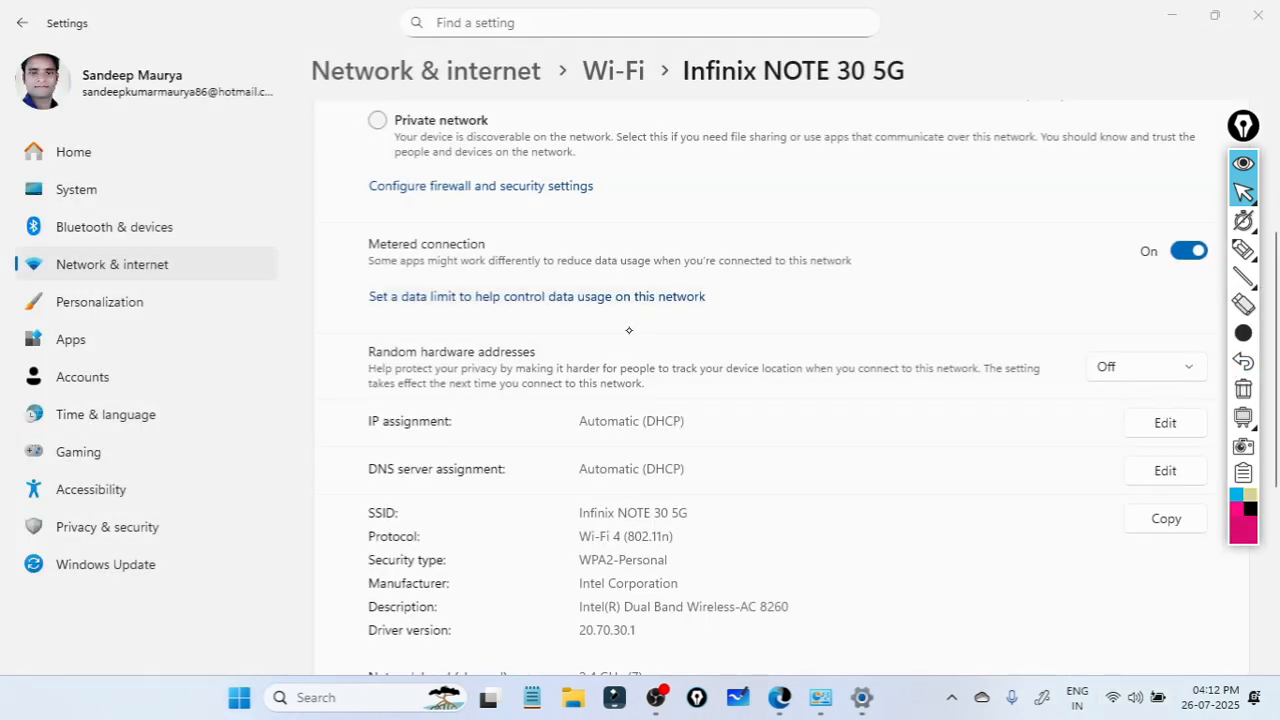
pyautogui.scroll(-2, 629, 330)
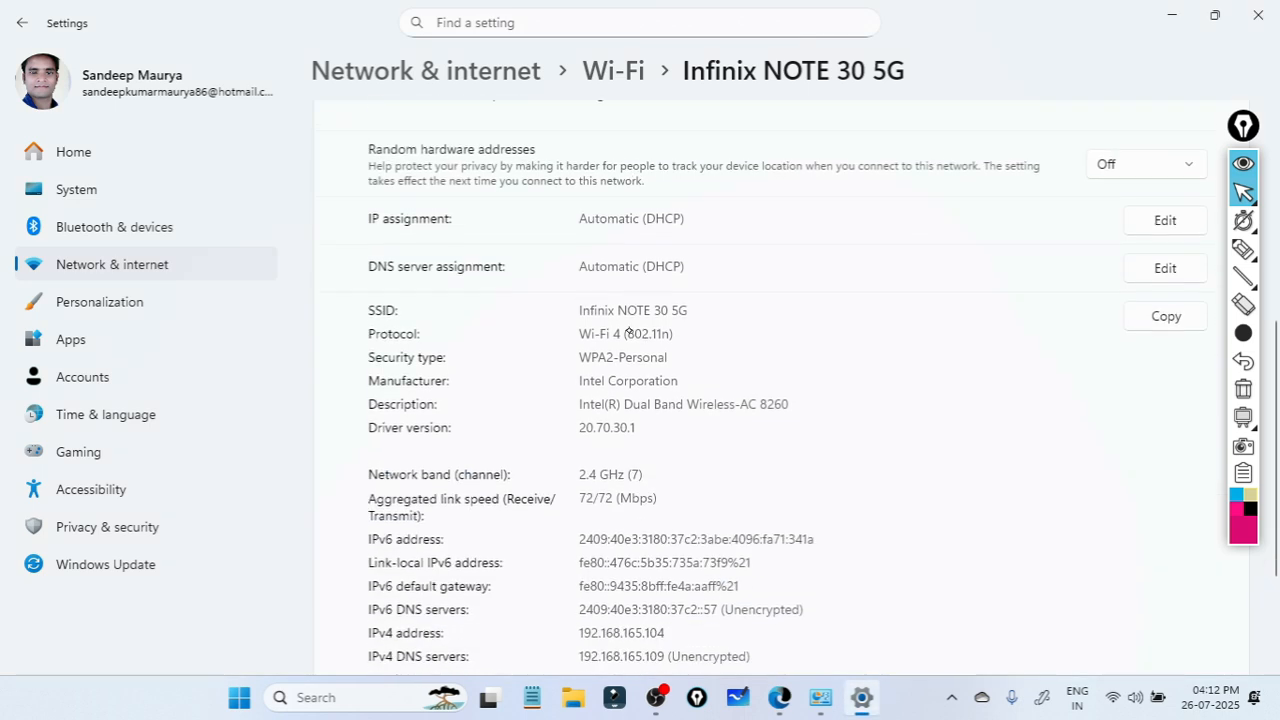
pyautogui.scroll(5, 629, 330)
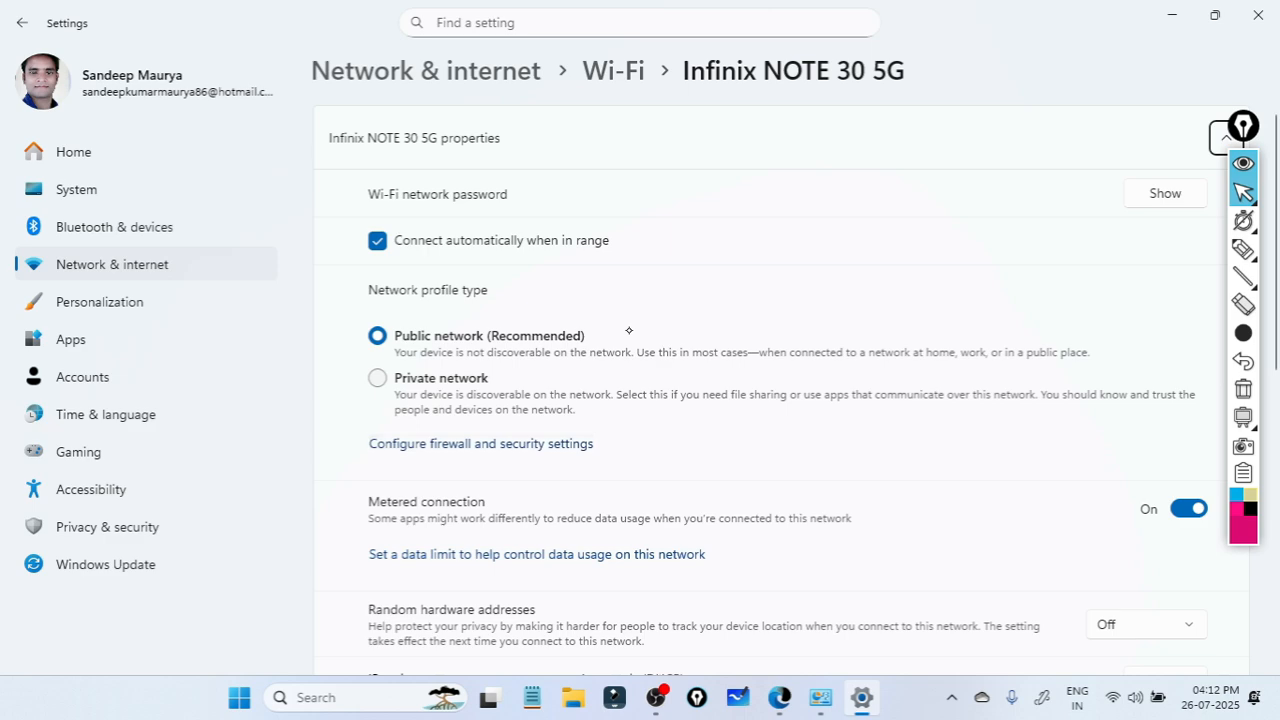
pyautogui.scroll(-2, 629, 330)
pyautogui.scroll(-5, 629, 330)
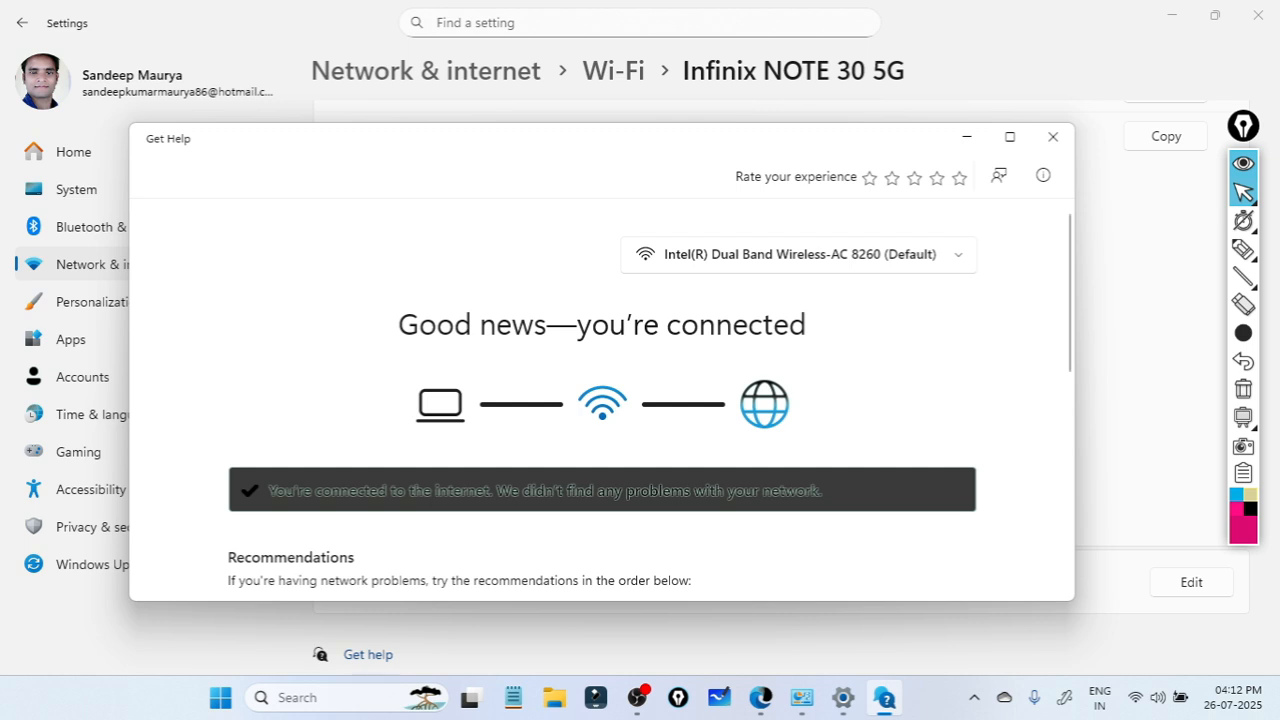
# Step: Select the annotation pen, run the network tests in Get Help, and look through the remaining recommendations
pyautogui.click(1243, 249)
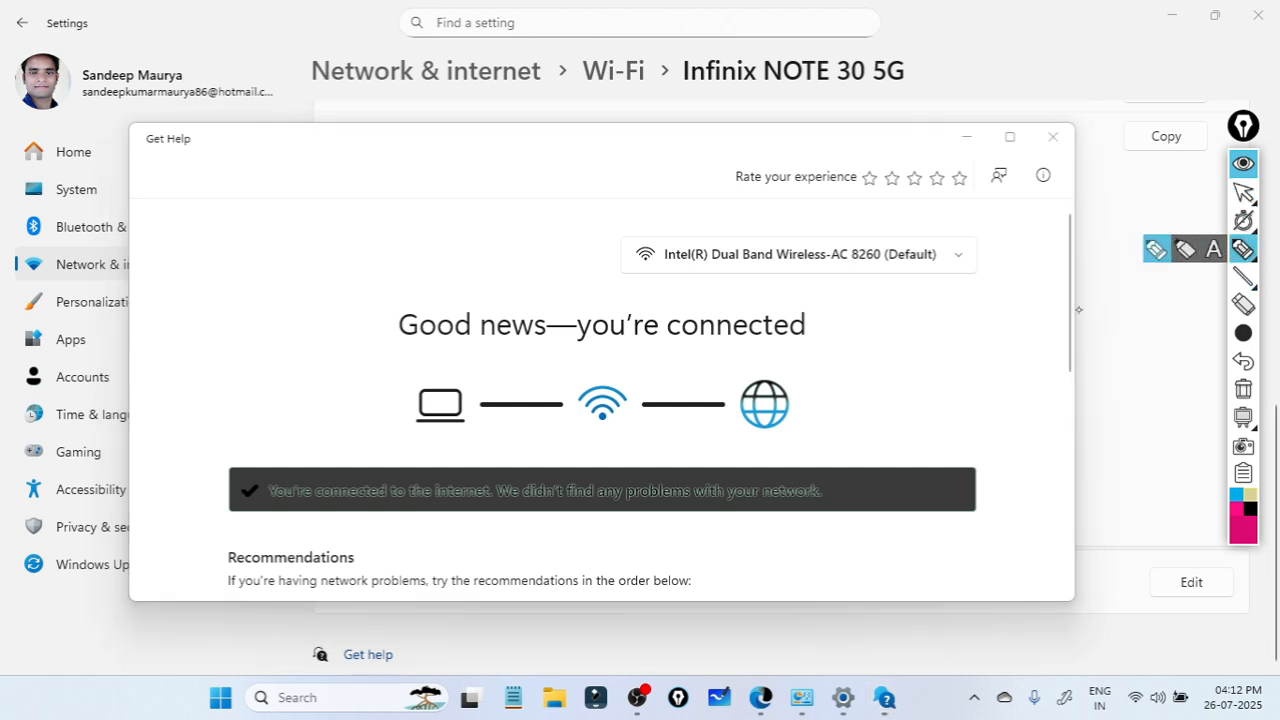
pyautogui.scroll(-5, 1078, 309)
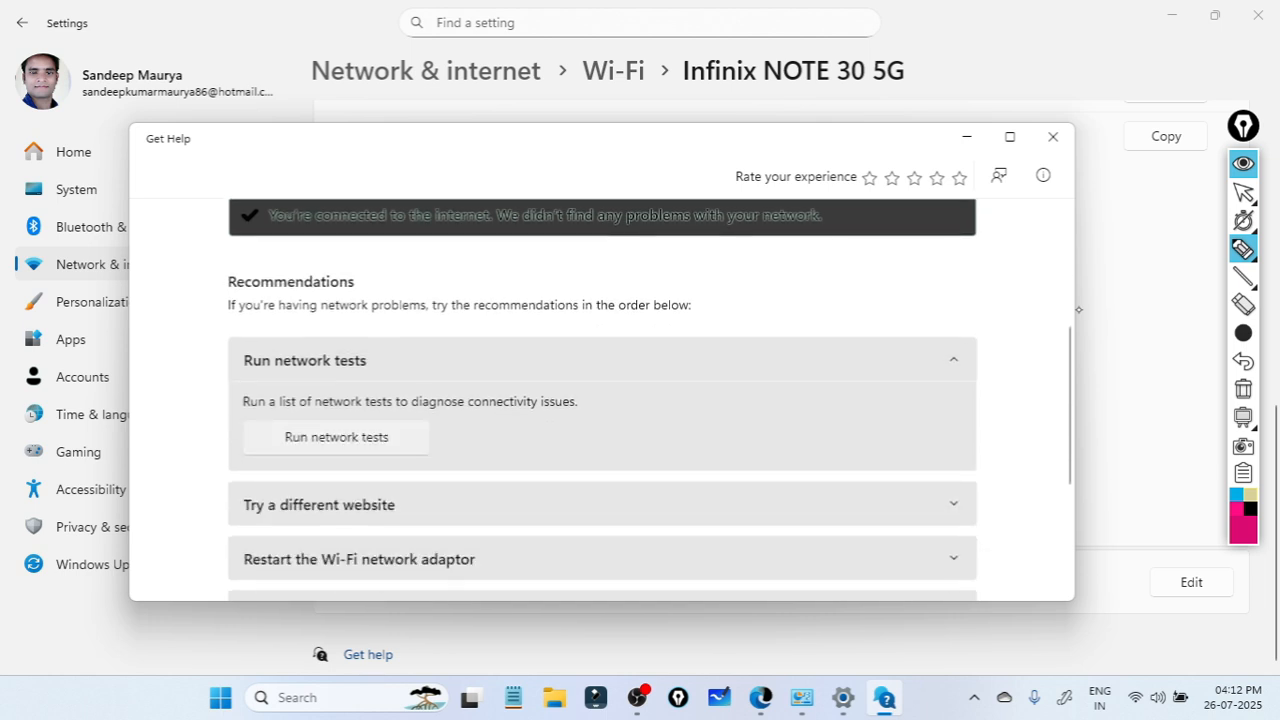
pyautogui.press('Return')
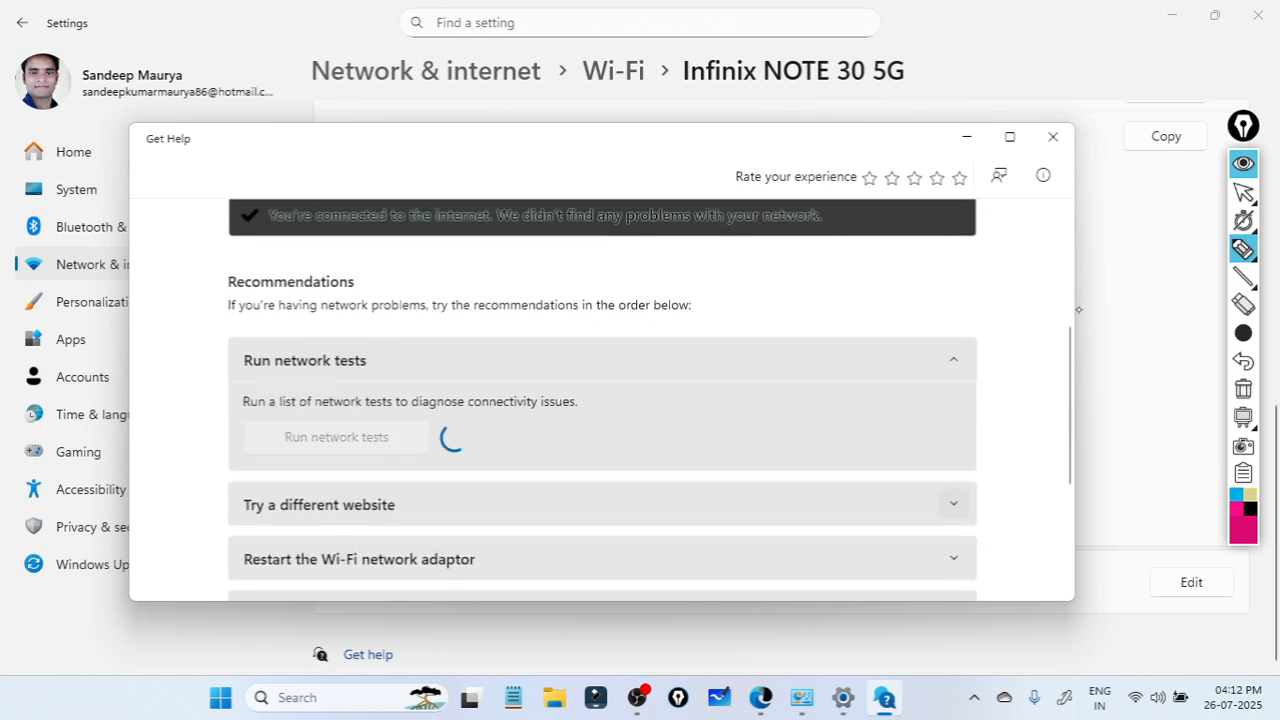
pyautogui.scroll(-3, 602, 400)
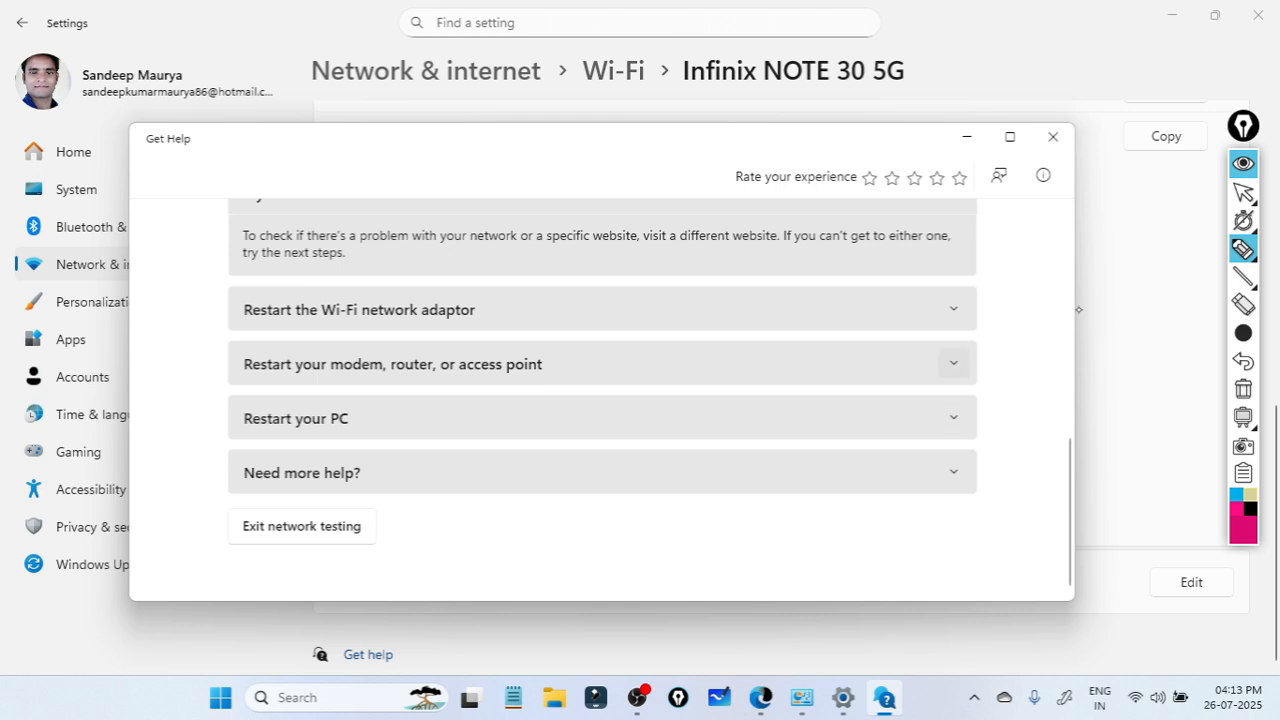
pyautogui.scroll(5, 602, 400)
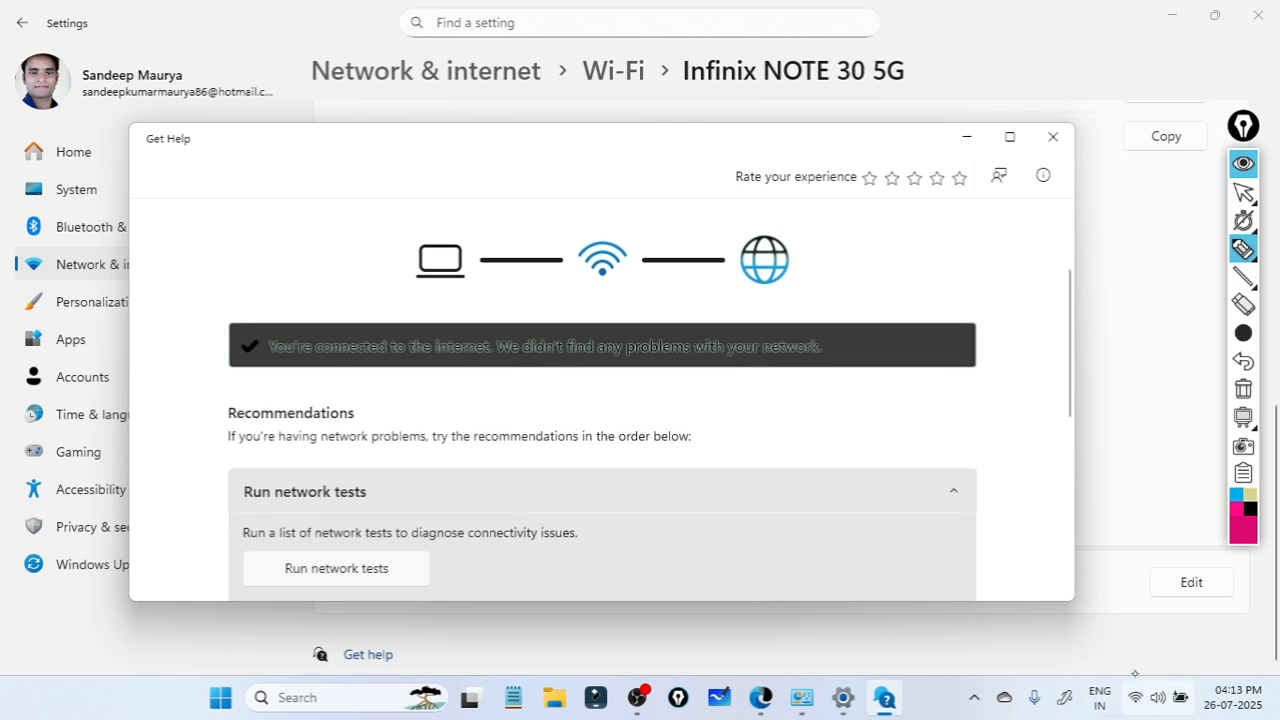
# Step: Disconnect and reconnect the Infinix NOTE 30 5G Wi-Fi network, then close the Get Help window
pyautogui.click(1135, 695)
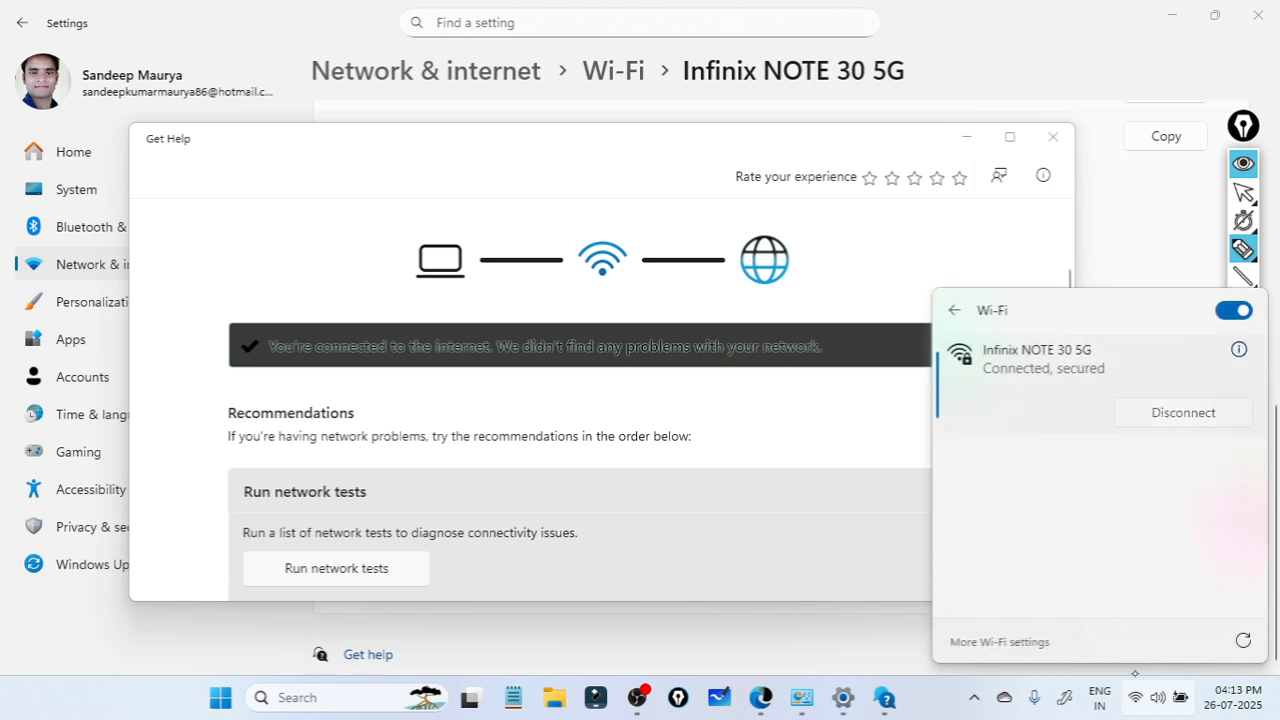
pyautogui.click(1183, 412)
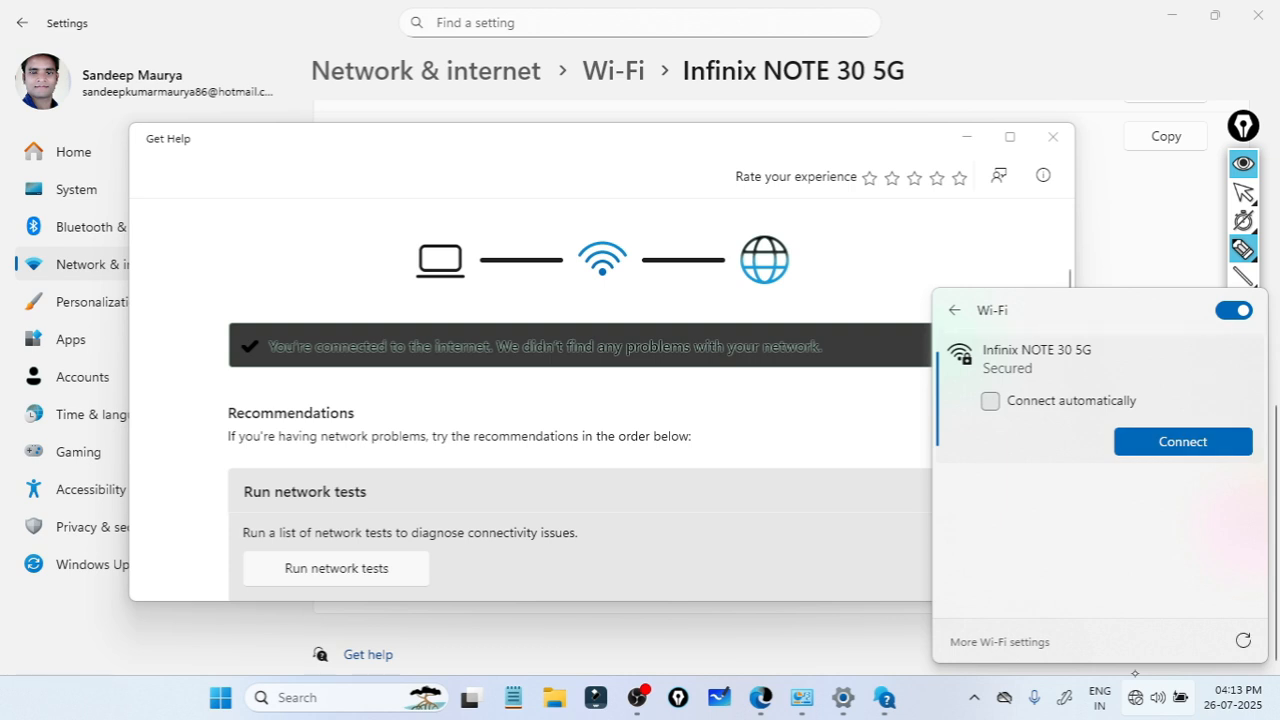
pyautogui.click(1183, 442)
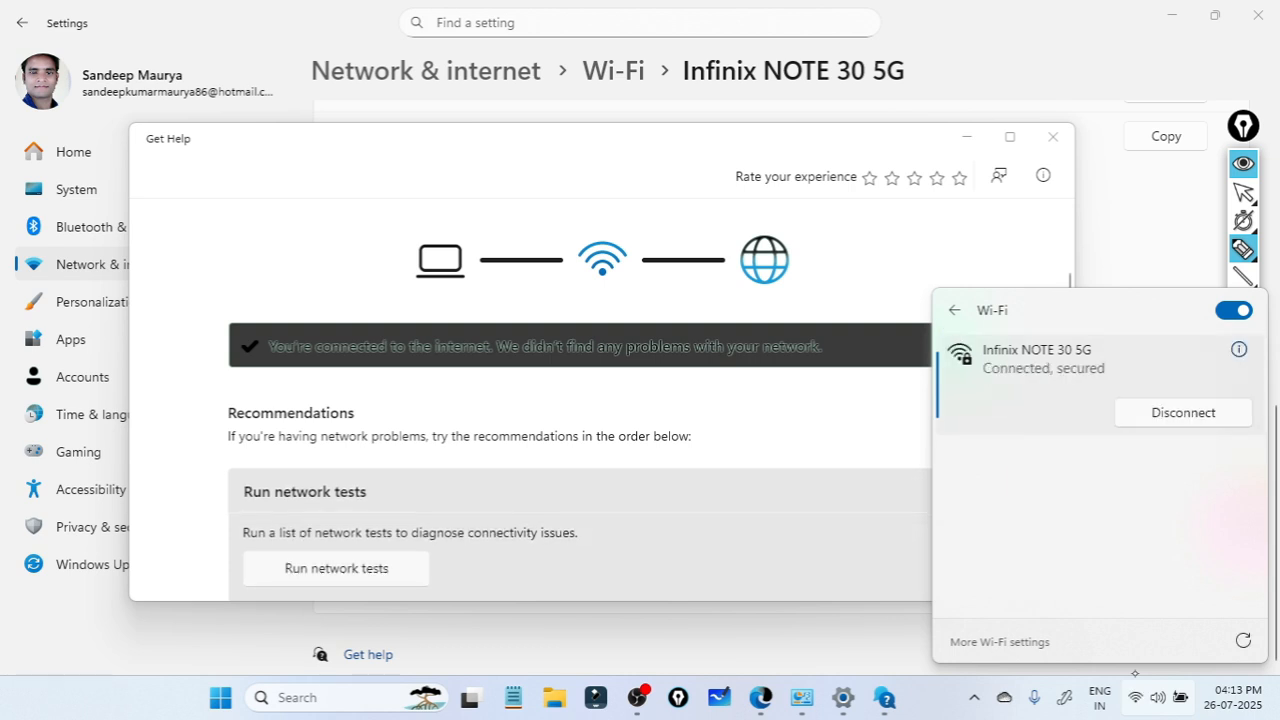
pyautogui.click(1135, 673)
pyautogui.click(1052, 137)
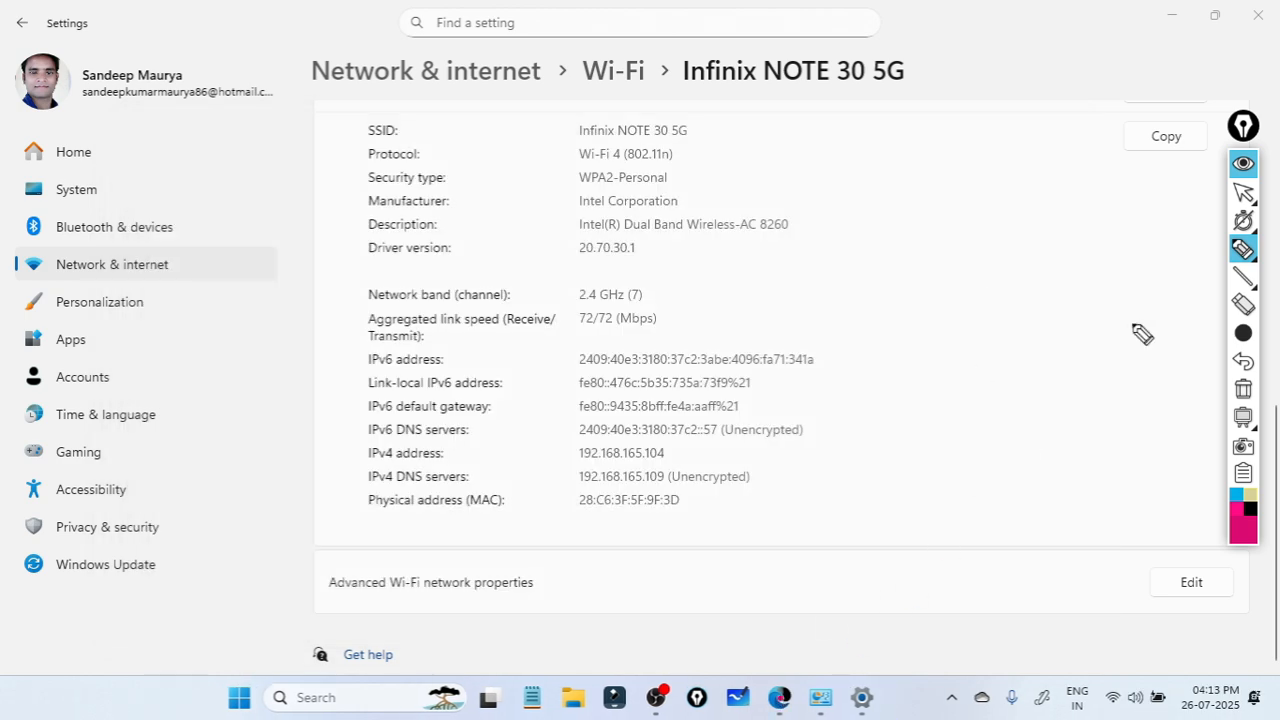
# Step: Collapse the annotation toolbar, switch to Microsoft Edge, and open Canva in a new tab
pyautogui.click(1248, 180)
pyautogui.click(779, 697)
pyautogui.click(320, 15)
pyautogui.click(520, 266)
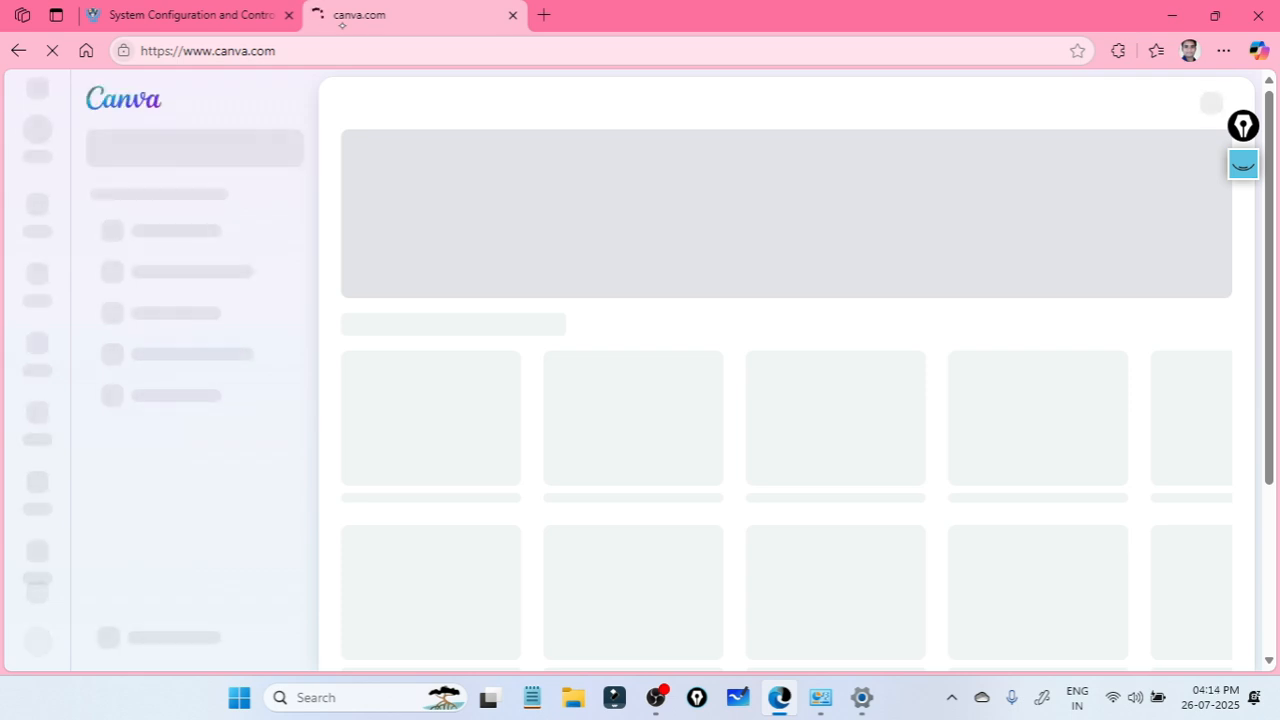
# Step: Open YouTube in another new tab to test the internet connection and close the Canva tab
pyautogui.click(1124, 697)
pyautogui.click(544, 15)
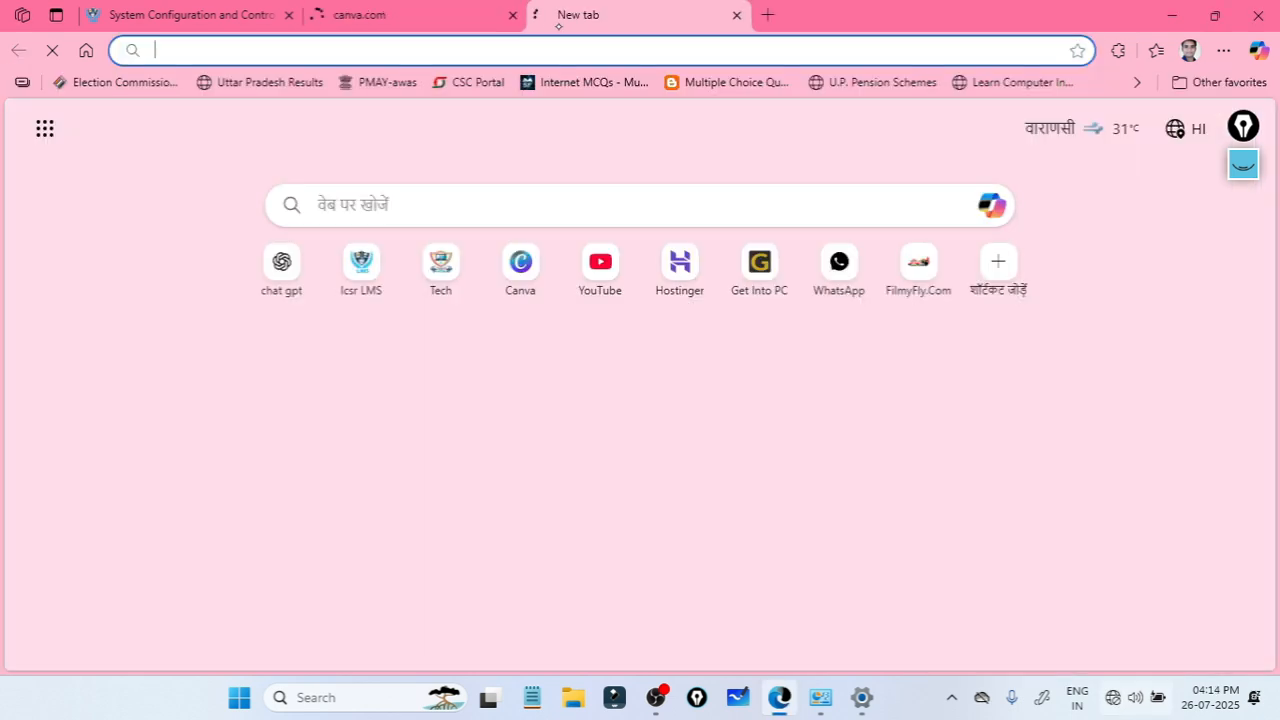
pyautogui.click(600, 262)
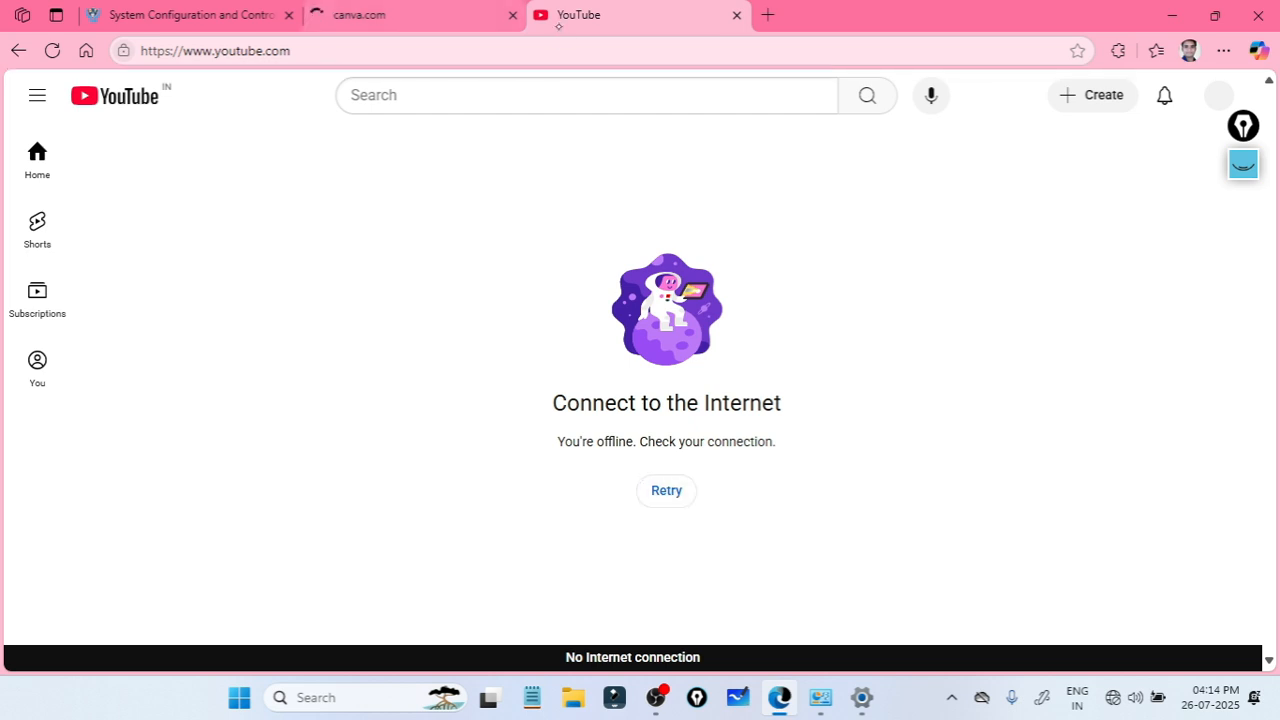
pyautogui.click(418, 14)
pyautogui.middleClick(418, 14)
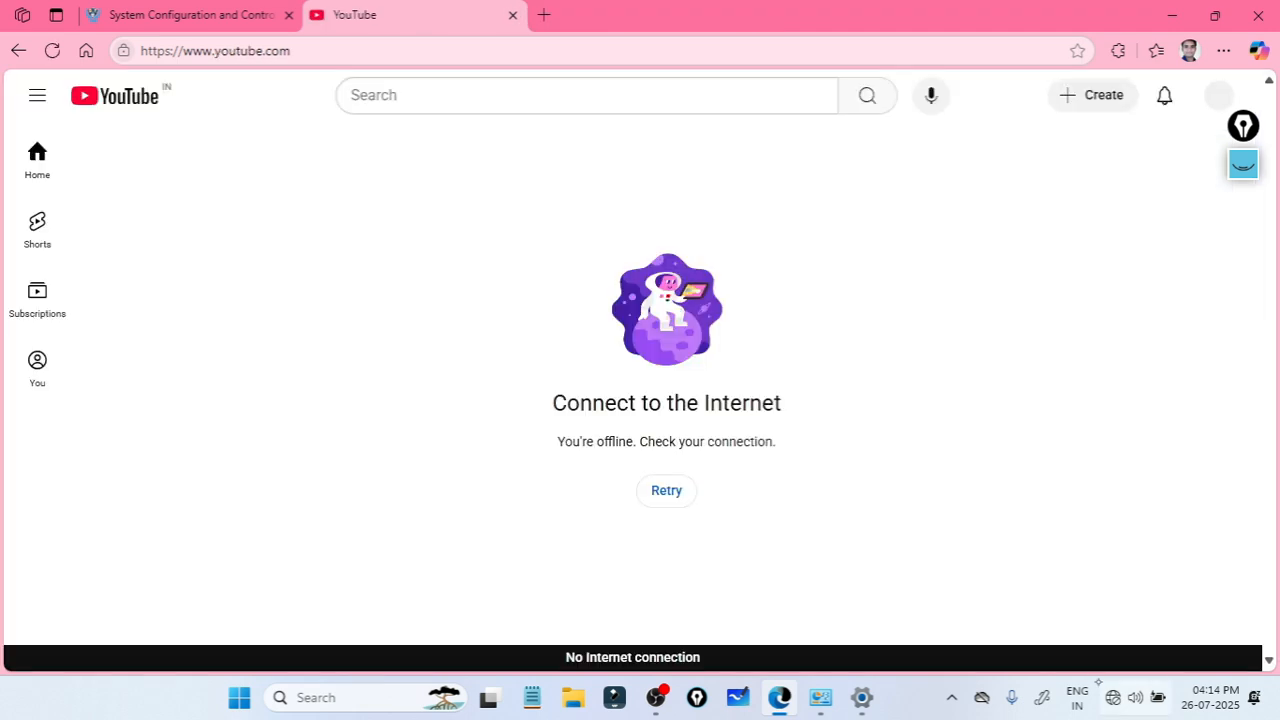
# Step: Open the Infinix NOTE 30 5G network's properties from the Wi-Fi list and launch Get Help from that page
pyautogui.click(1113, 697)
pyautogui.click(1021, 345)
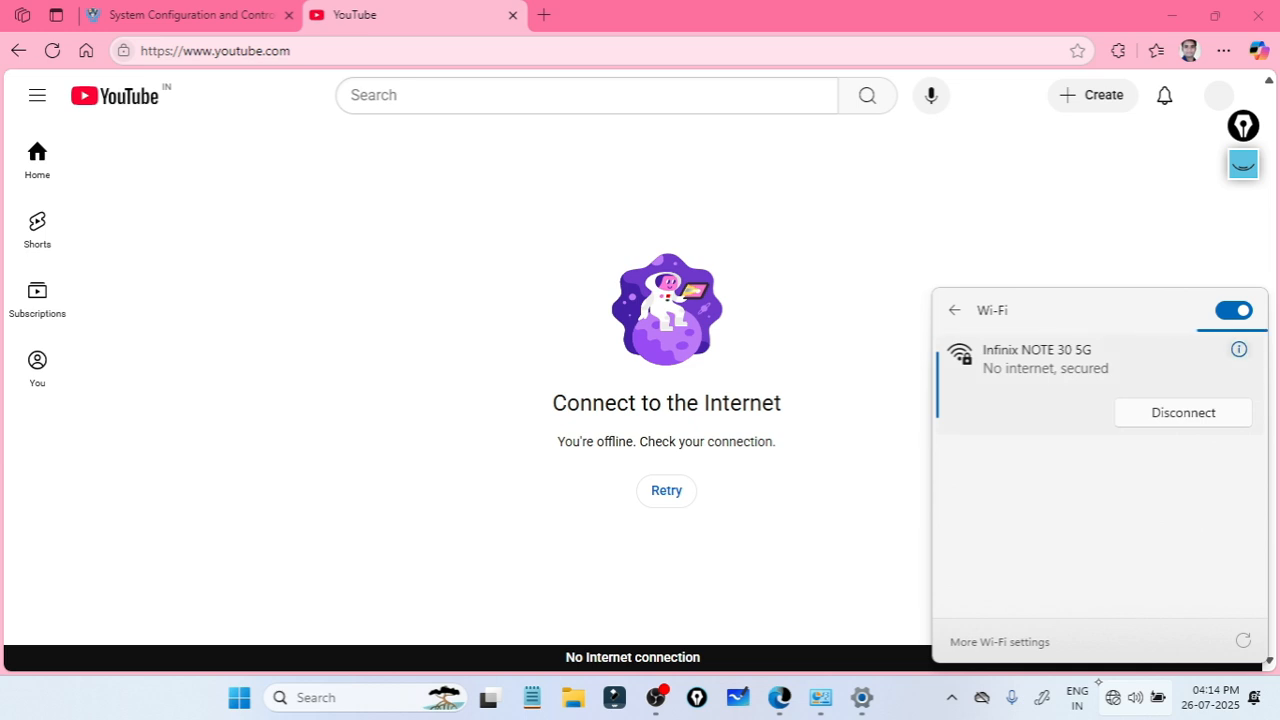
pyautogui.click(1239, 349)
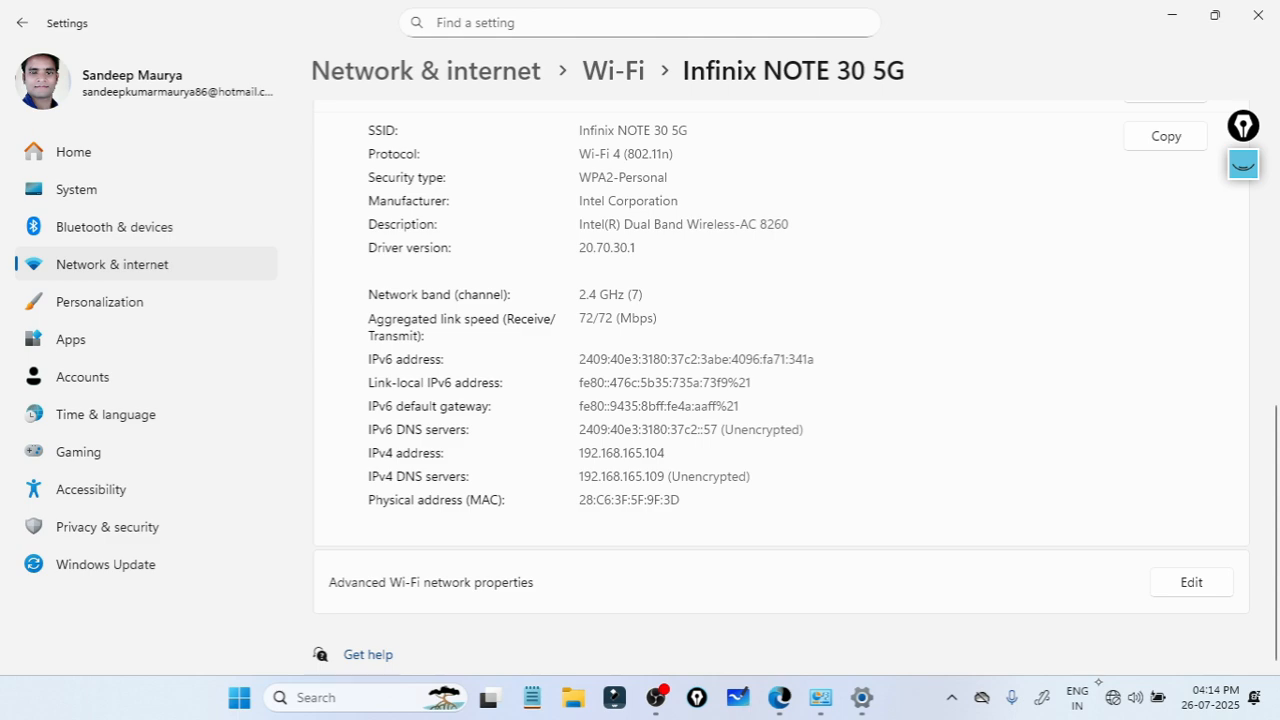
pyautogui.scroll(4, 780, 390)
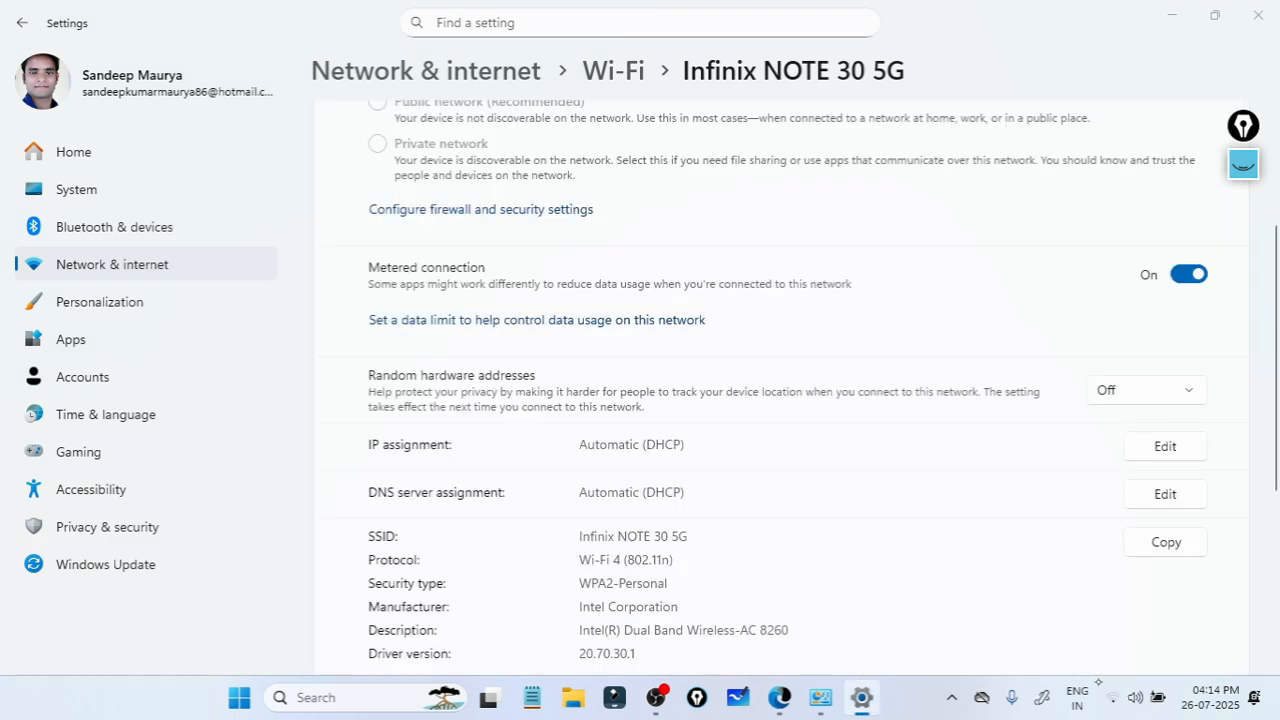
pyautogui.scroll(-4, 780, 390)
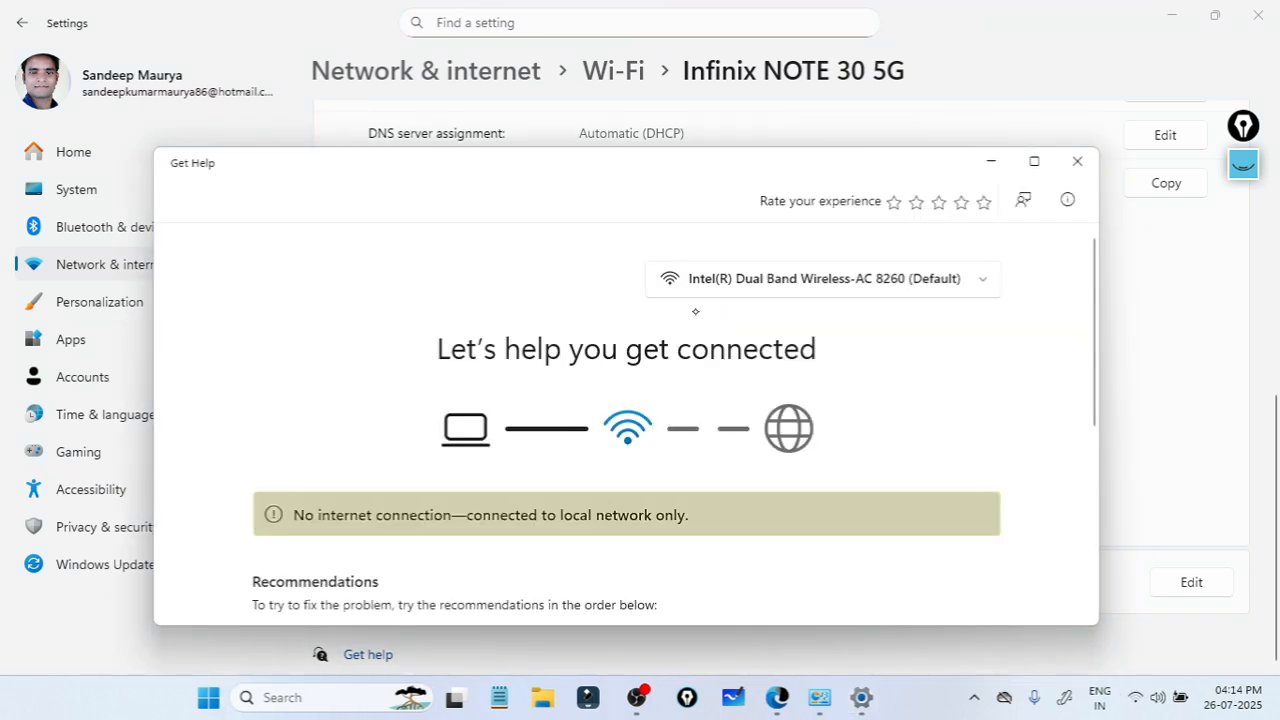
# Step: Expand the annotation toolbar and select the pen tool
pyautogui.click(1243, 165)
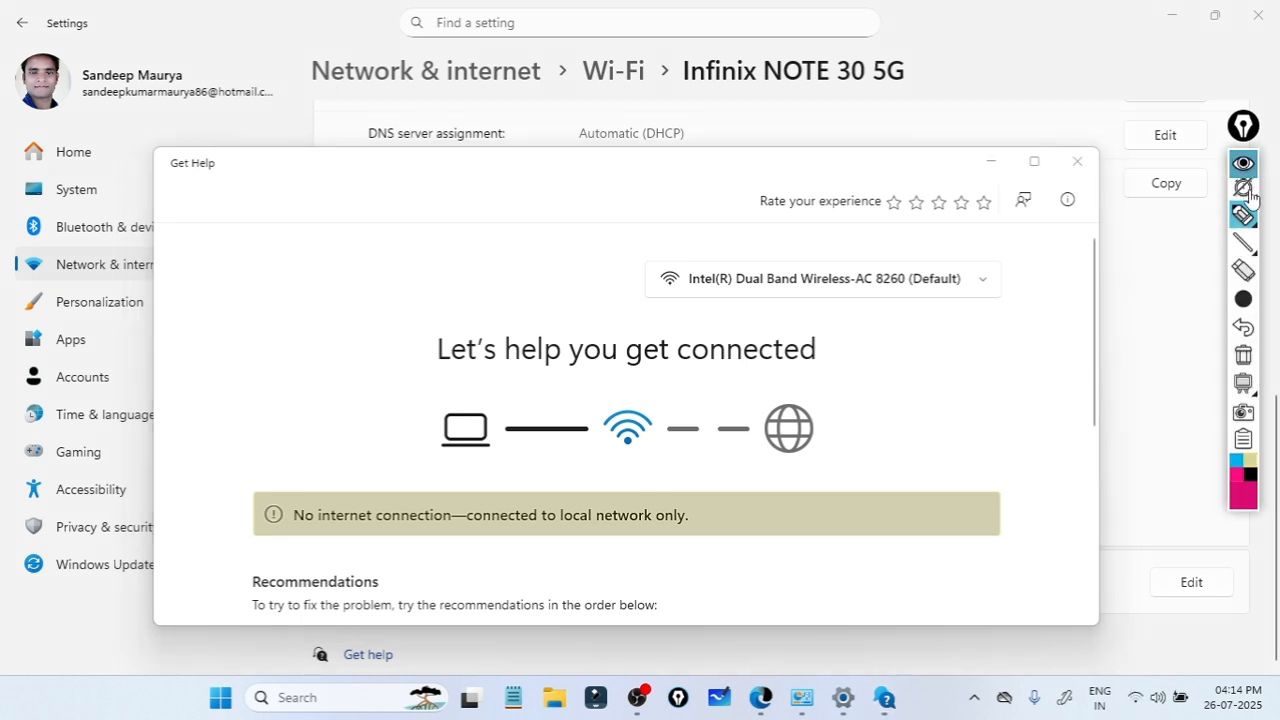
pyautogui.click(1243, 249)
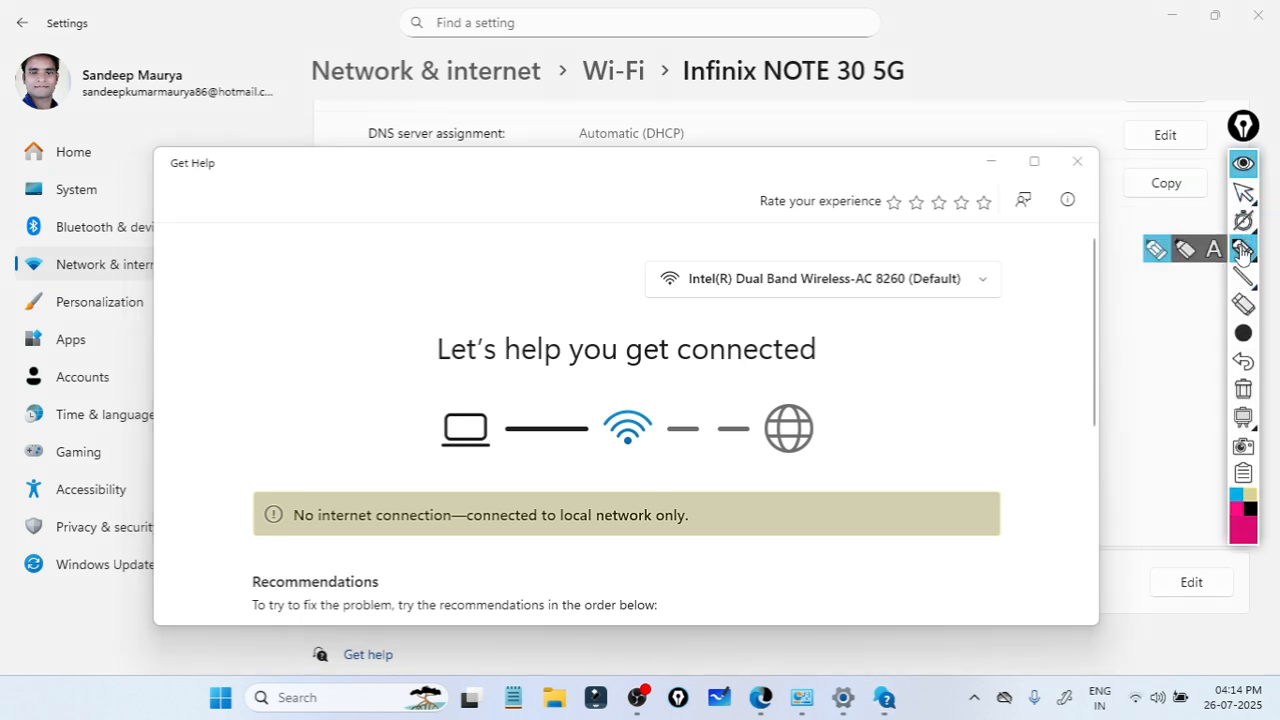
pyautogui.click(1244, 253)
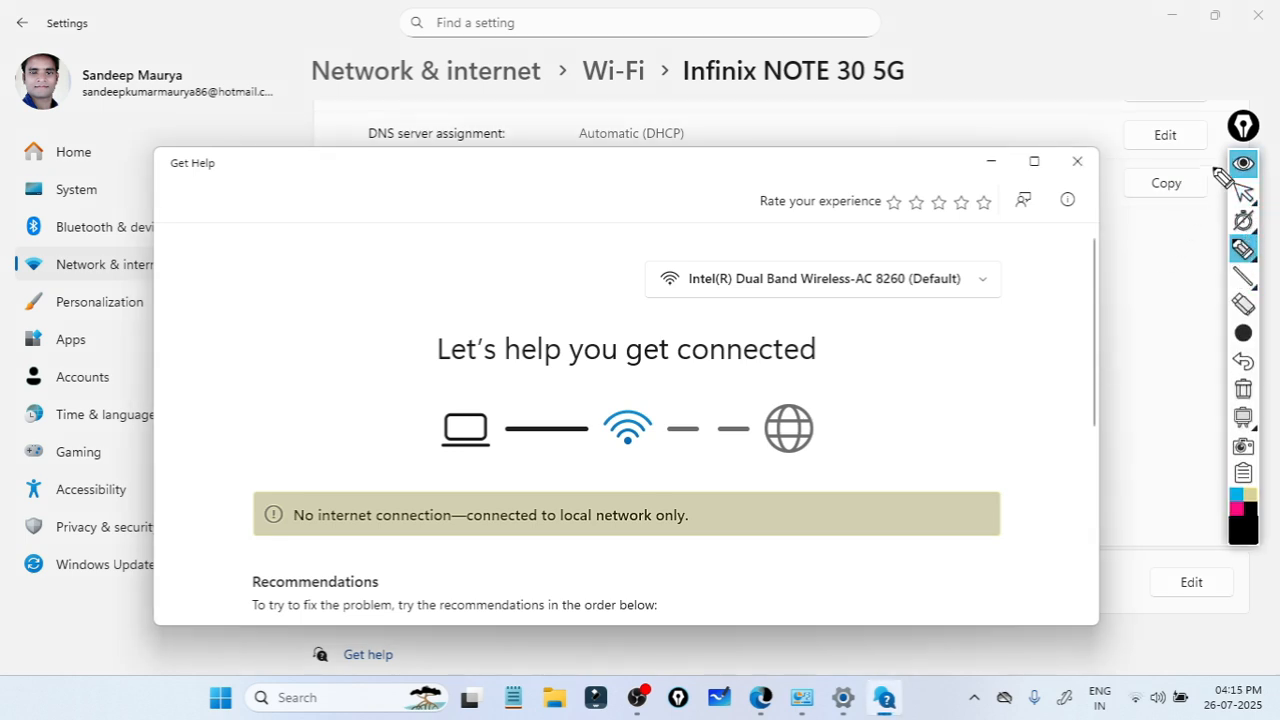
# Step: Review the connection diagnosis and recommendations, then check the adapter choices and keep Intel(R) Dual Band Wireless-AC 8260 (Default)
pyautogui.scroll(-1, 1101, 376)
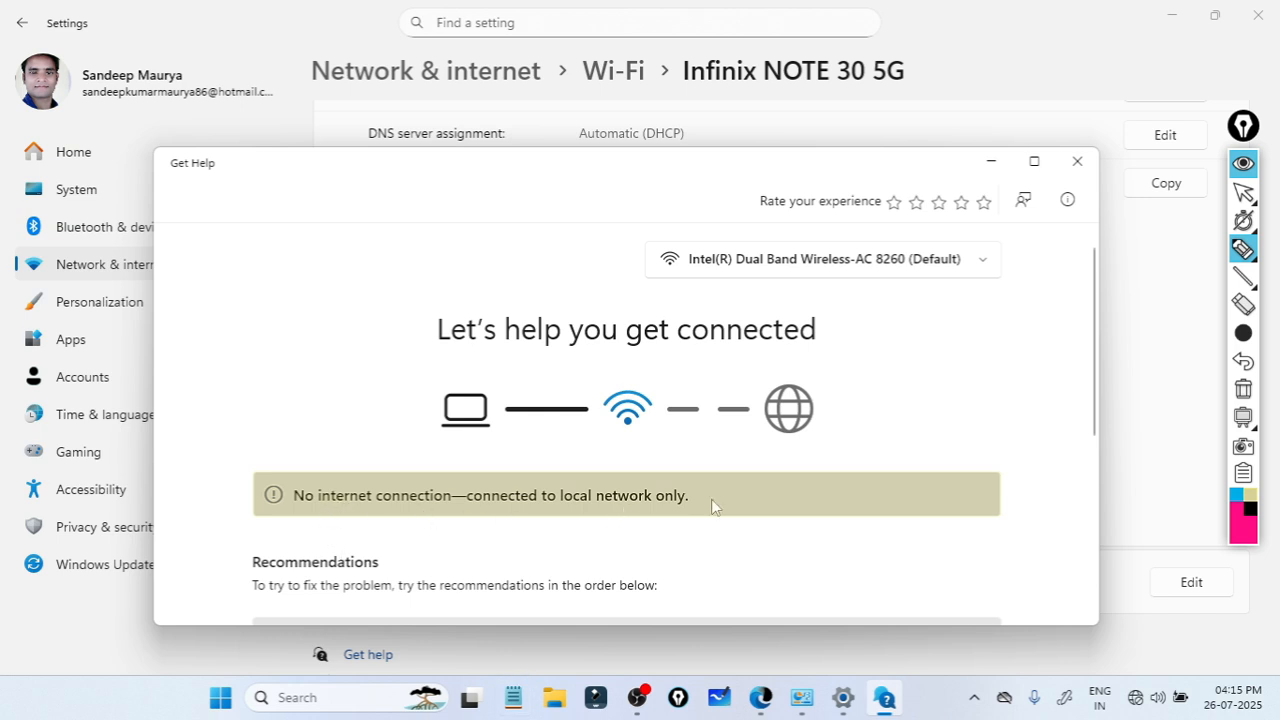
pyautogui.scroll(-4, 707, 507)
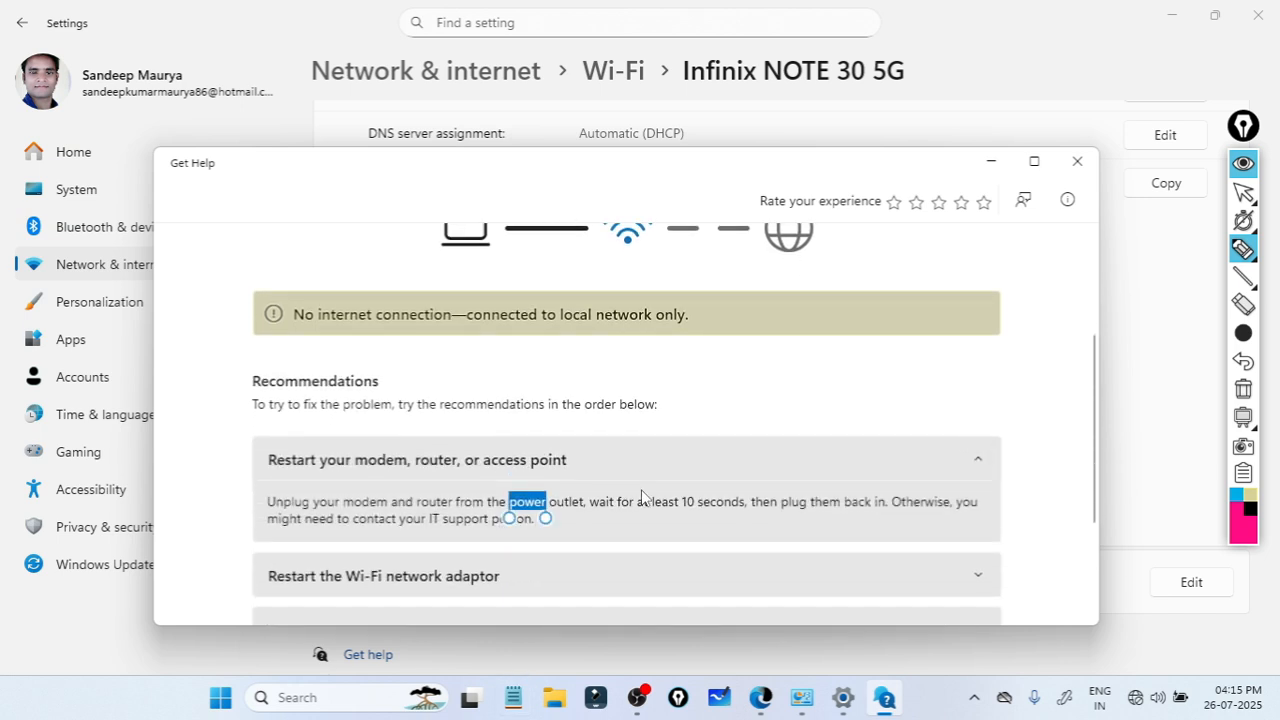
pyautogui.click(573, 511)
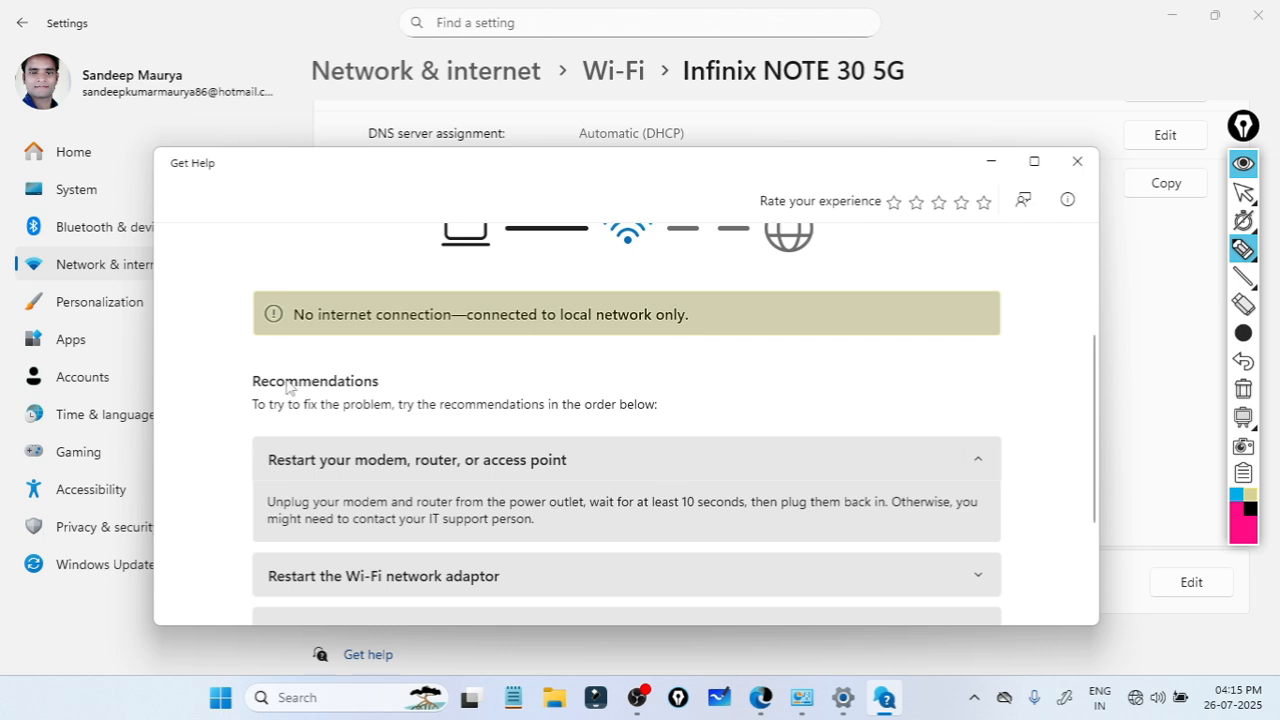
pyautogui.scroll(-4, 292, 390)
pyautogui.scroll(8, 428, 558)
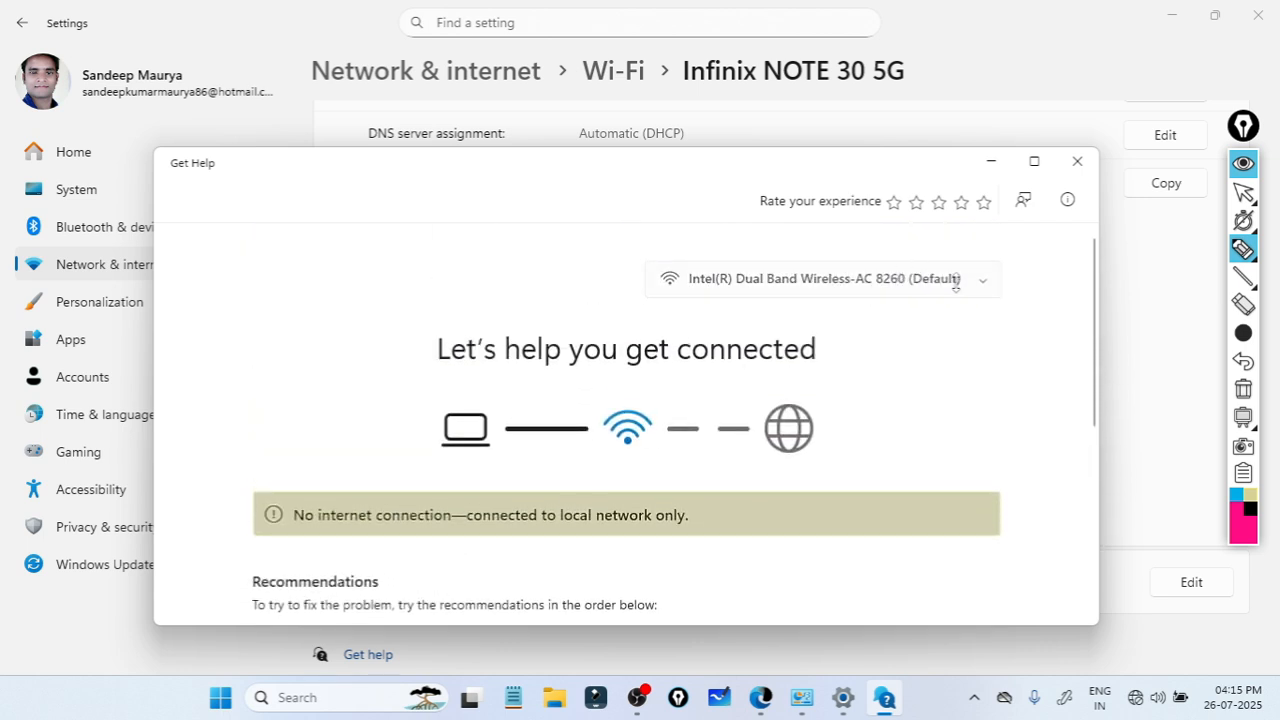
pyautogui.click(960, 280)
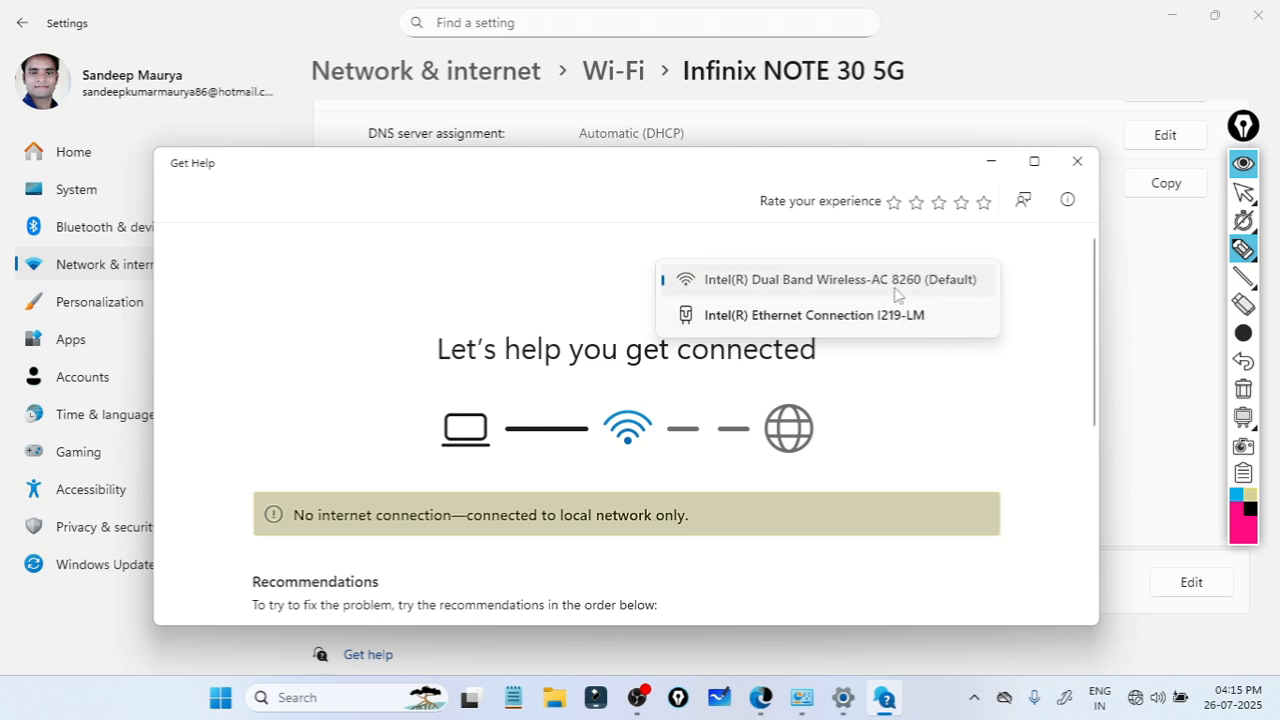
pyautogui.click(690, 279)
# Step: Expand the Need more help?, Restart your PC, Contact support, and Restart the Wi-Fi network adaptor recommendations to read their instructions
pyautogui.scroll(-2, 618, 404)
pyautogui.scroll(-2, 526, 592)
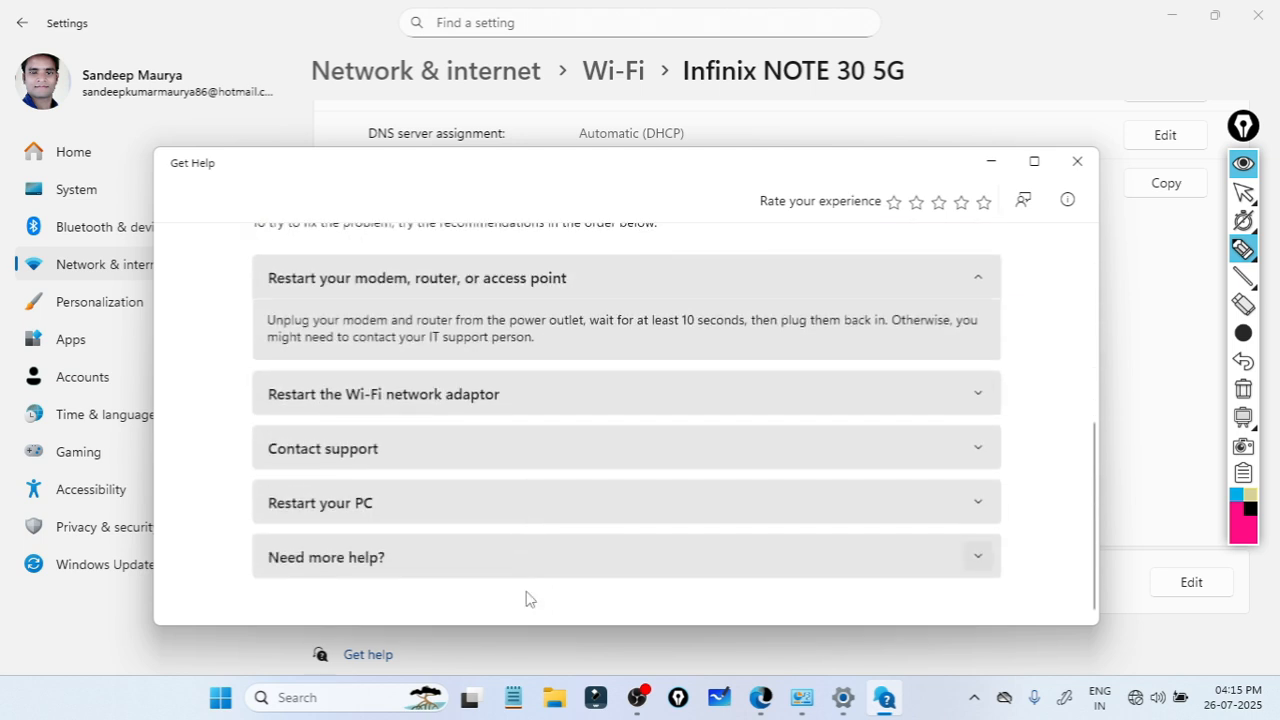
pyautogui.click(455, 560)
pyautogui.scroll(-3, 450, 557)
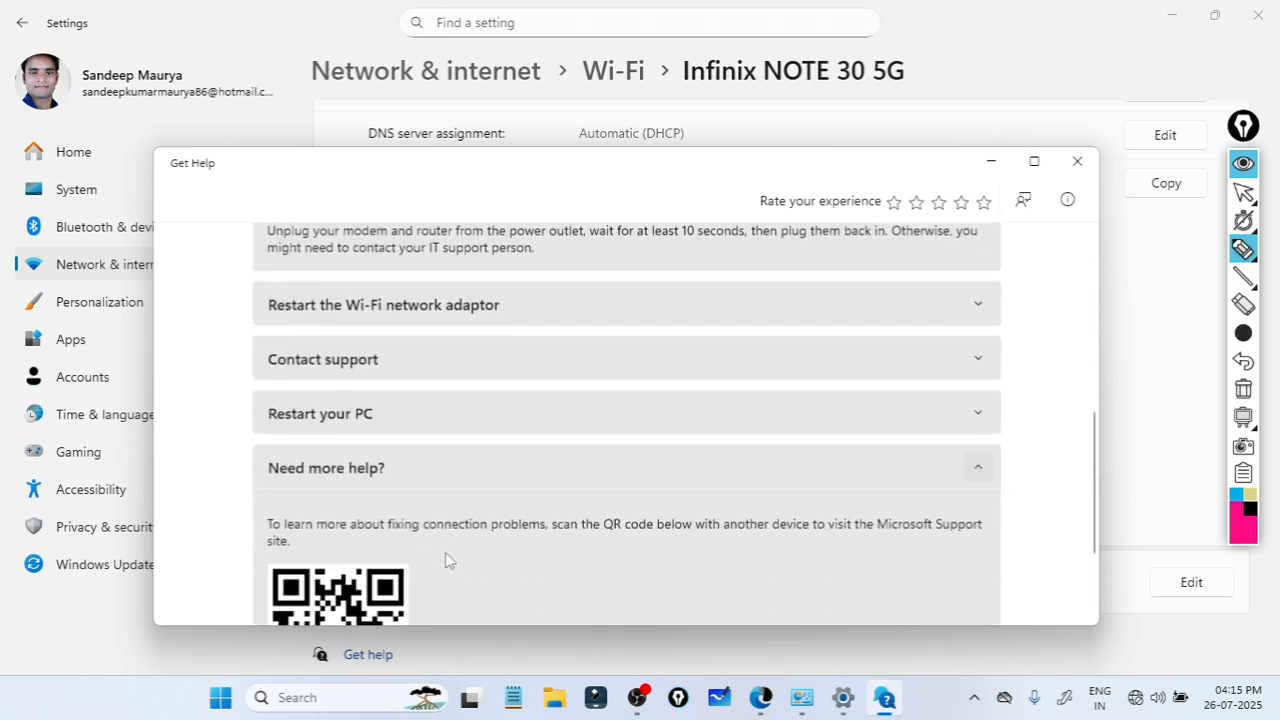
pyautogui.scroll(1, 392, 364)
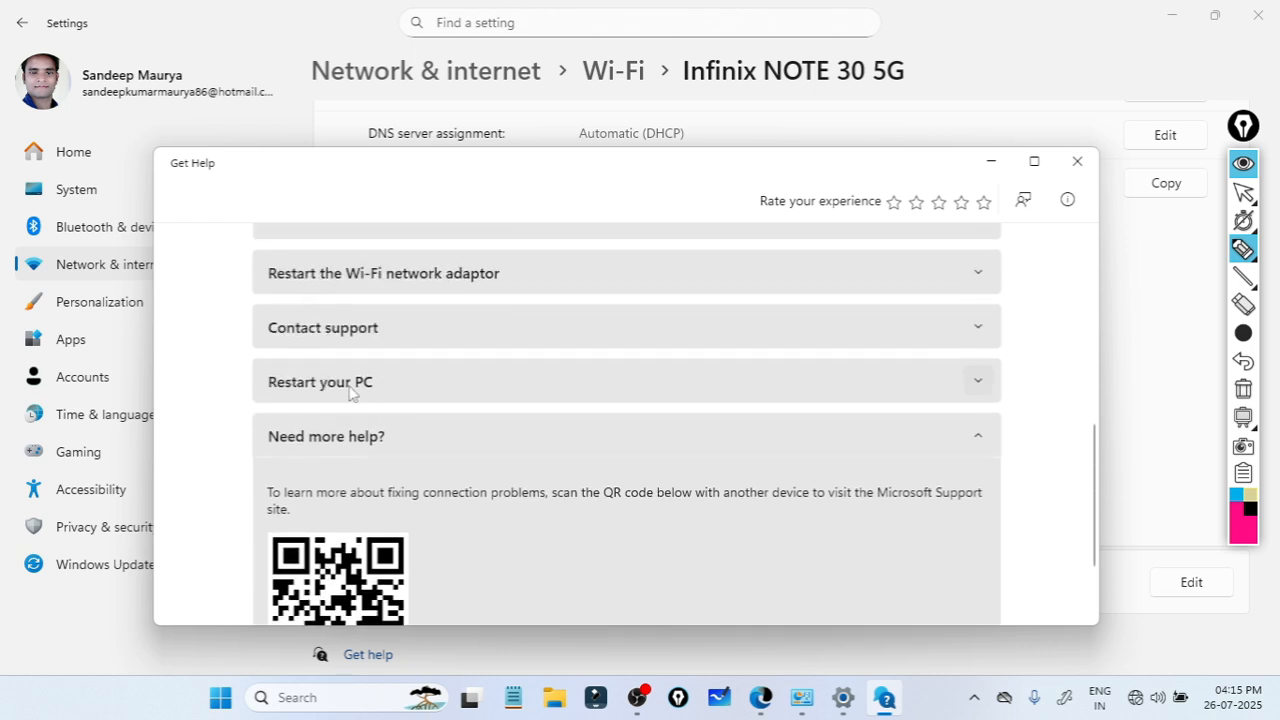
pyautogui.click(356, 390)
pyautogui.click(418, 340)
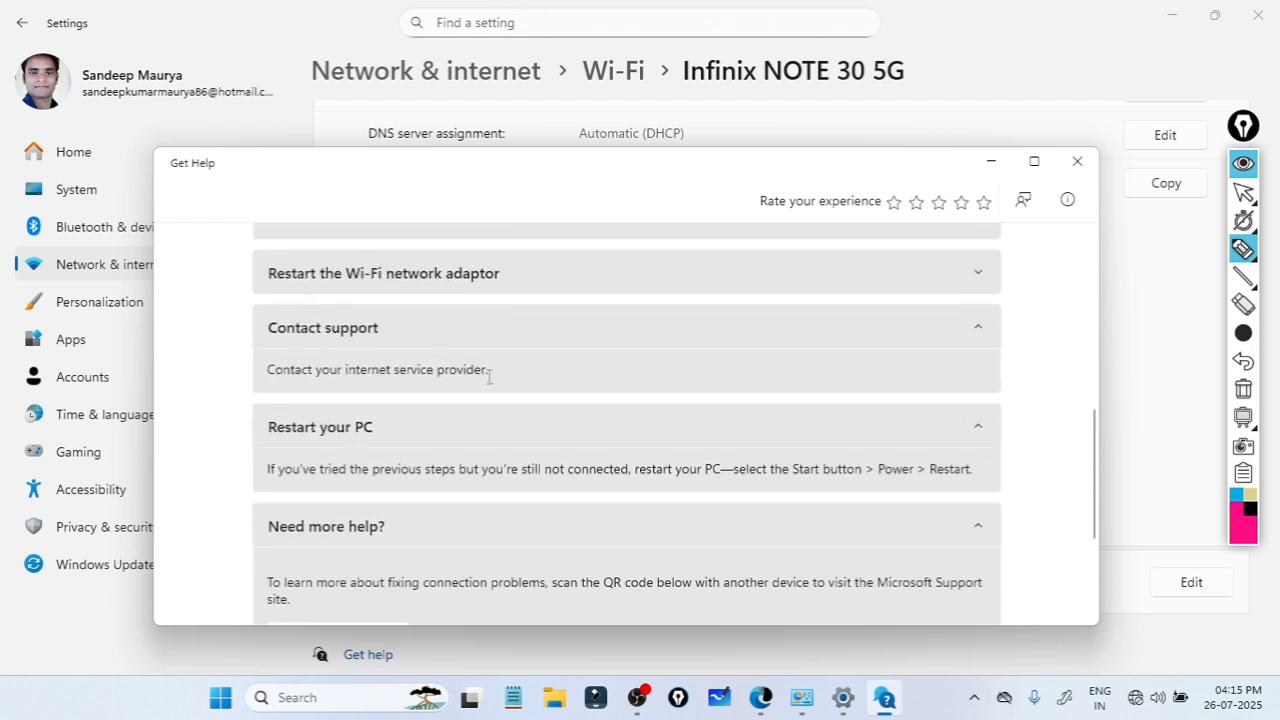
pyautogui.scroll(3, 490, 380)
pyautogui.click(470, 520)
# Step: Run the Wi-Fi network adaptor restart from the Get Help recommendations and check the network status while it runs
pyautogui.scroll(-1, 470, 524)
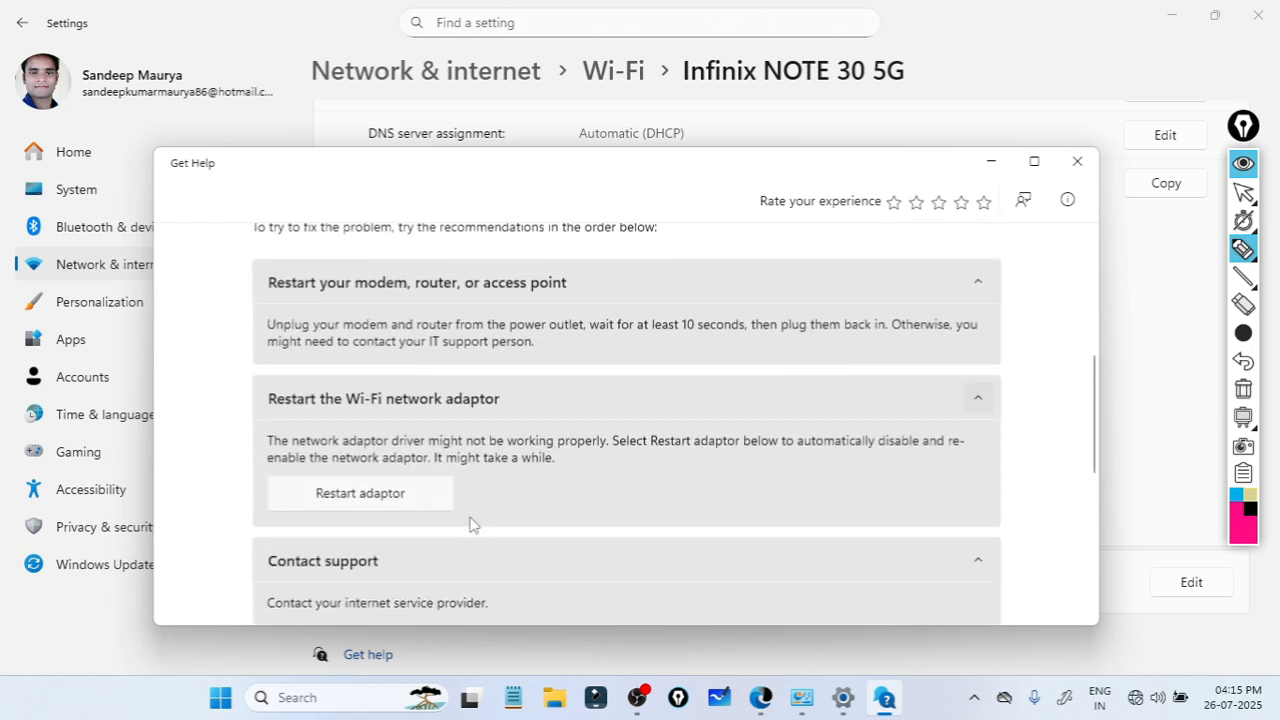
pyautogui.click(372, 489)
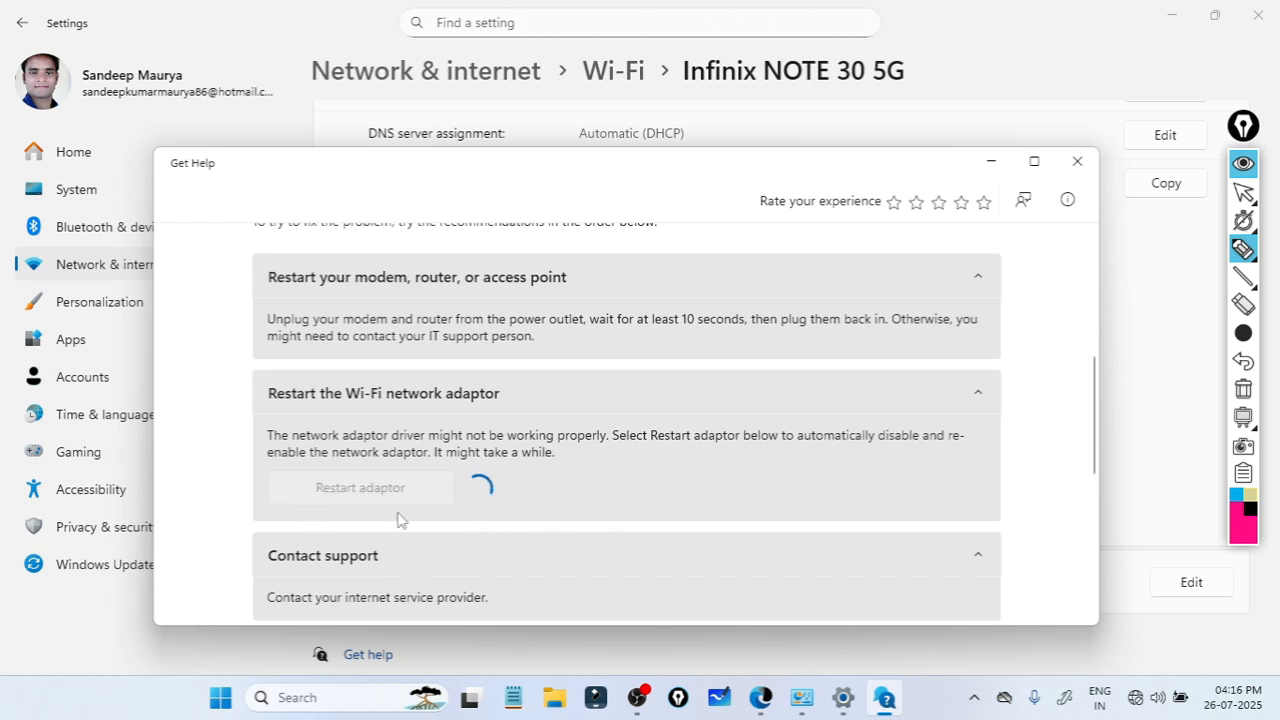
pyautogui.scroll(5, 757, 489)
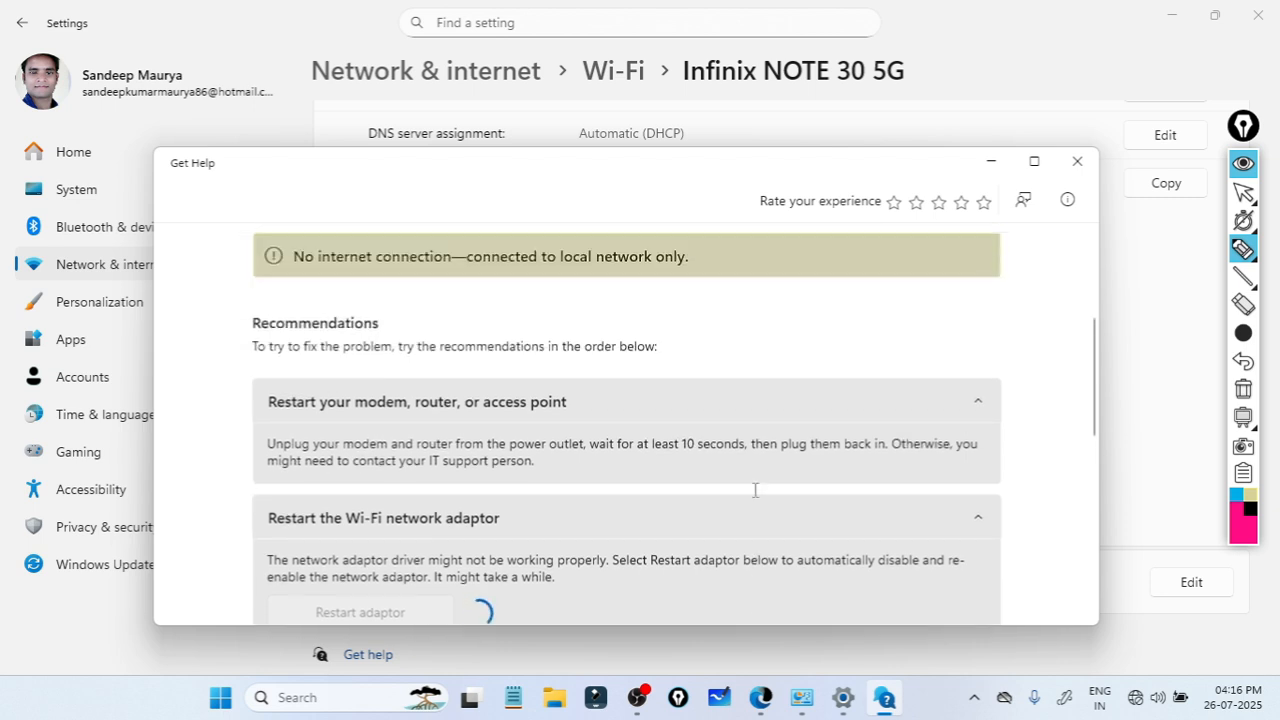
pyautogui.scroll(2, 754, 497)
pyautogui.scroll(-5, 640, 507)
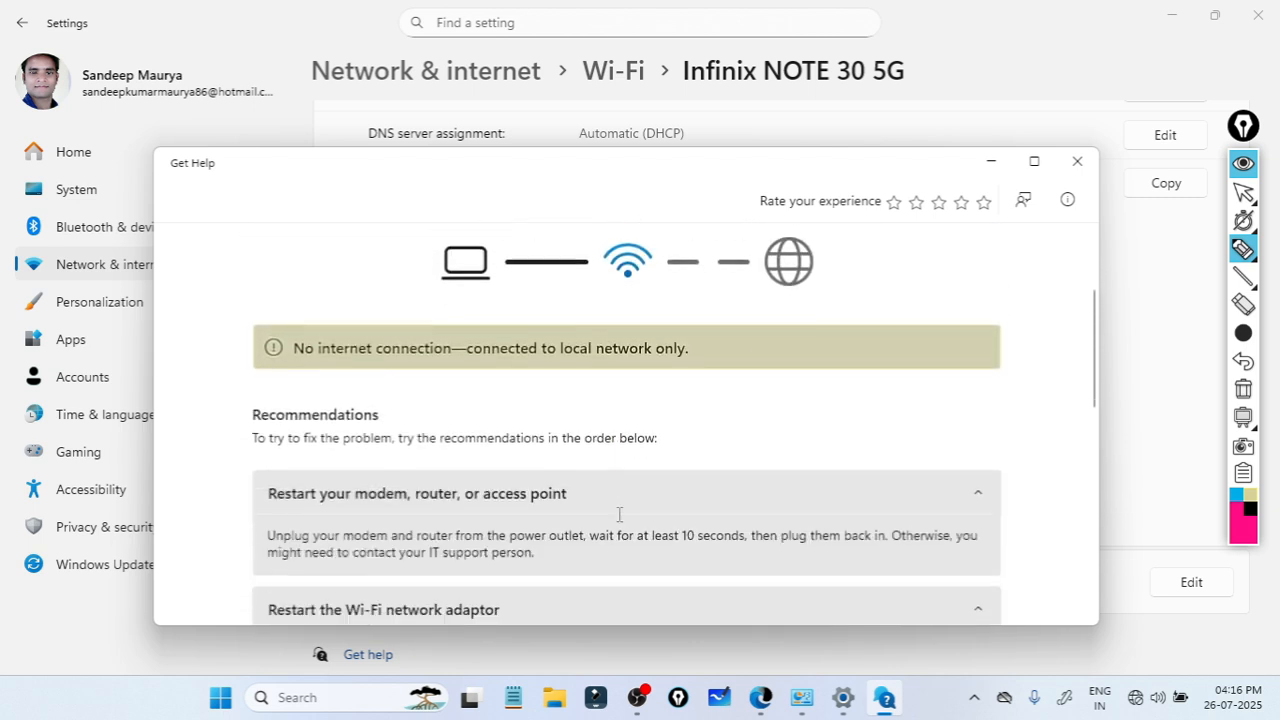
pyautogui.scroll(-2, 618, 521)
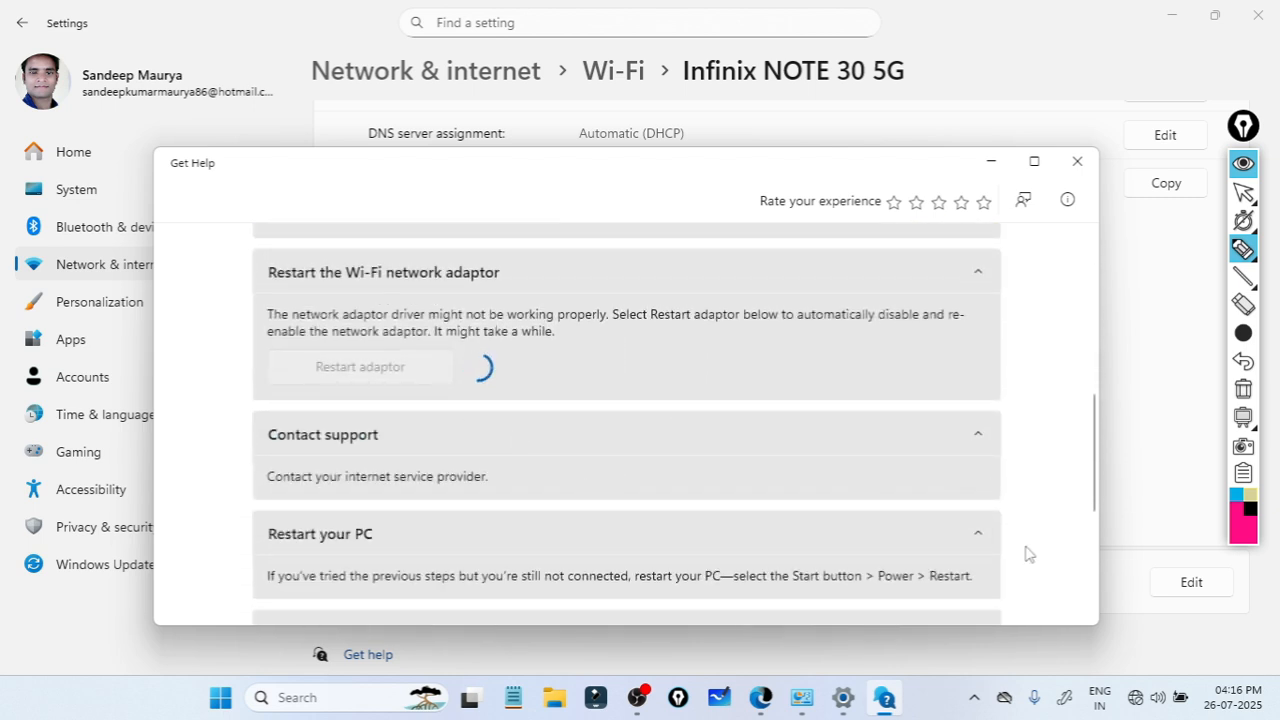
pyautogui.moveTo(1138, 703)
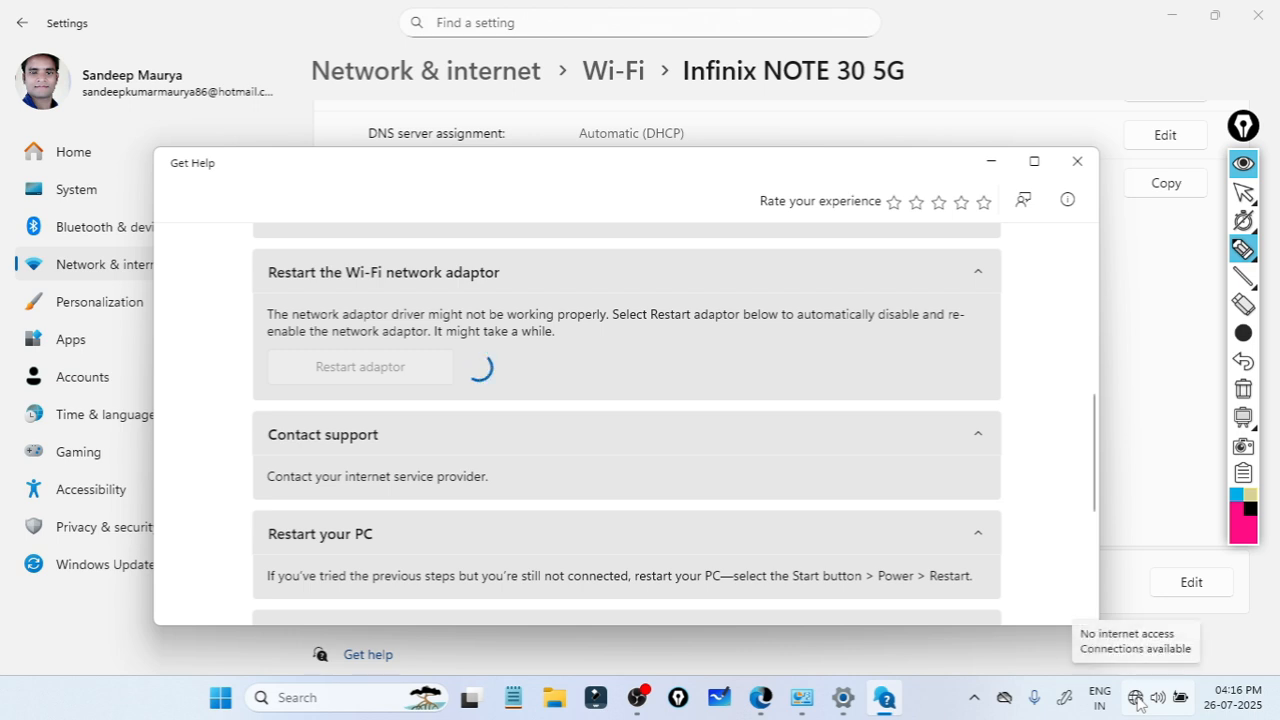
# Step: Handwrite "DNS Address" and "Restart" in pink over the Get Help window, underlining DNS and Address
pyautogui.click(1243, 249)
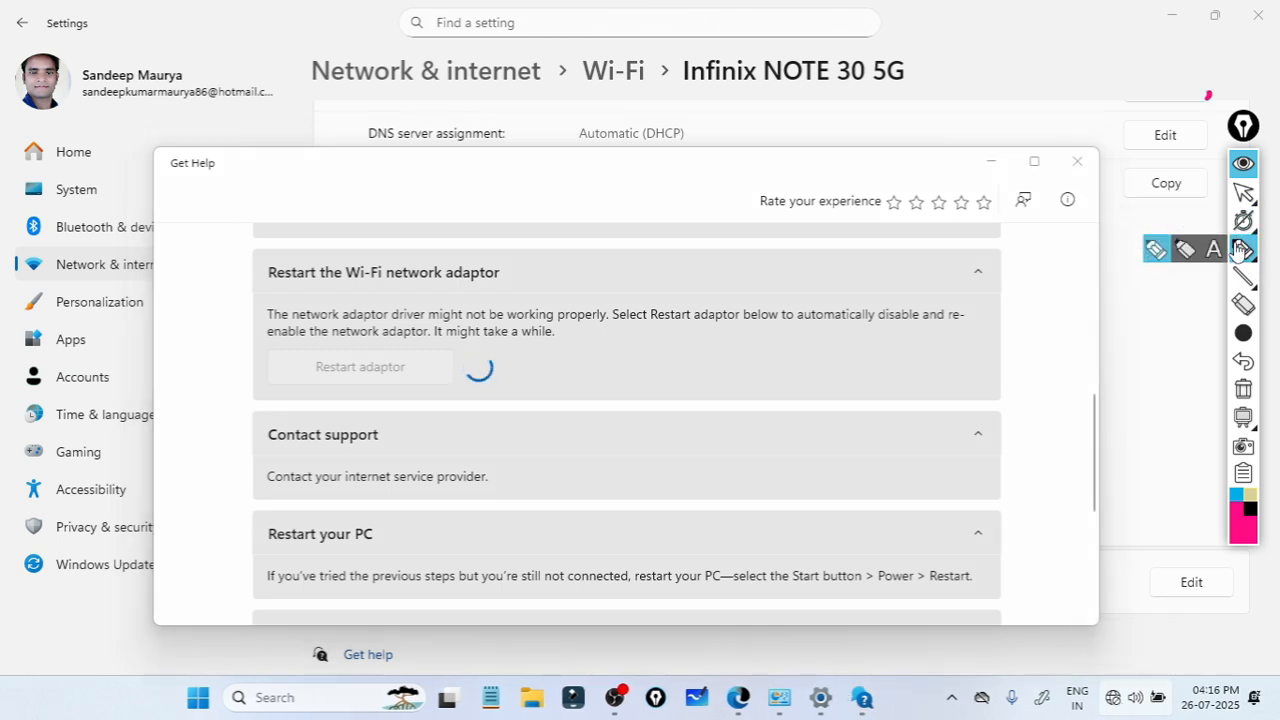
pyautogui.moveTo(818, 350)
pyautogui.mouseDown()
pyautogui.moveTo(805, 352)
pyautogui.moveTo(903, 320)
pyautogui.moveTo(951, 347)
pyautogui.moveTo(935, 345)
pyautogui.mouseUp()
pyautogui.moveTo(778, 430); pyautogui.dragTo(1008, 343)
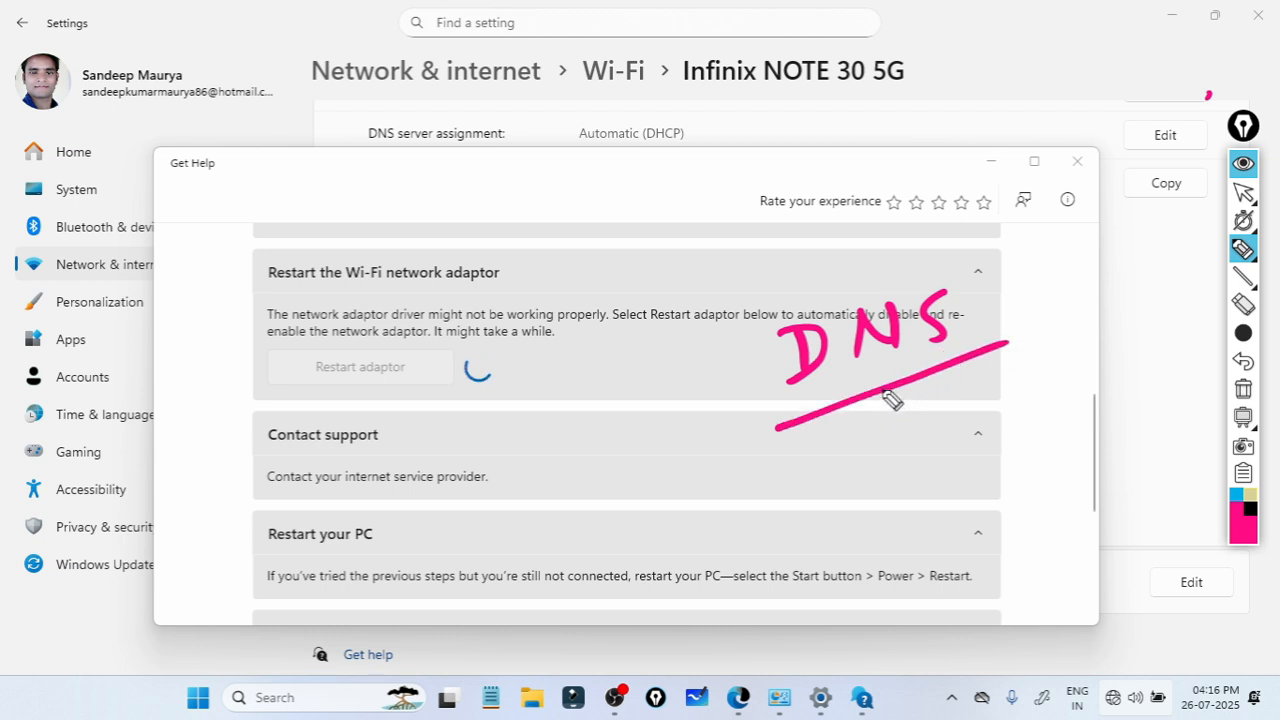
pyautogui.moveTo(843, 474)
pyautogui.mouseDown()
pyautogui.moveTo(857, 429)
pyautogui.moveTo(914, 443)
pyautogui.moveTo(978, 412)
pyautogui.moveTo(1008, 434)
pyautogui.moveTo(1066, 380)
pyautogui.moveTo(1057, 440)
pyautogui.moveTo(778, 543)
pyautogui.mouseUp()
pyautogui.moveTo(1003, 250)
pyautogui.mouseDown()
pyautogui.moveTo(1034, 300)
pyautogui.moveTo(1082, 290)
pyautogui.moveTo(1137, 251)
pyautogui.moveTo(1143, 263)
pyautogui.moveTo(1182, 232)
pyautogui.mouseUp()
pyautogui.moveTo(1208, 188); pyautogui.dragTo(1197, 268)
pyautogui.moveTo(1180, 246); pyautogui.dragTo(1226, 228)
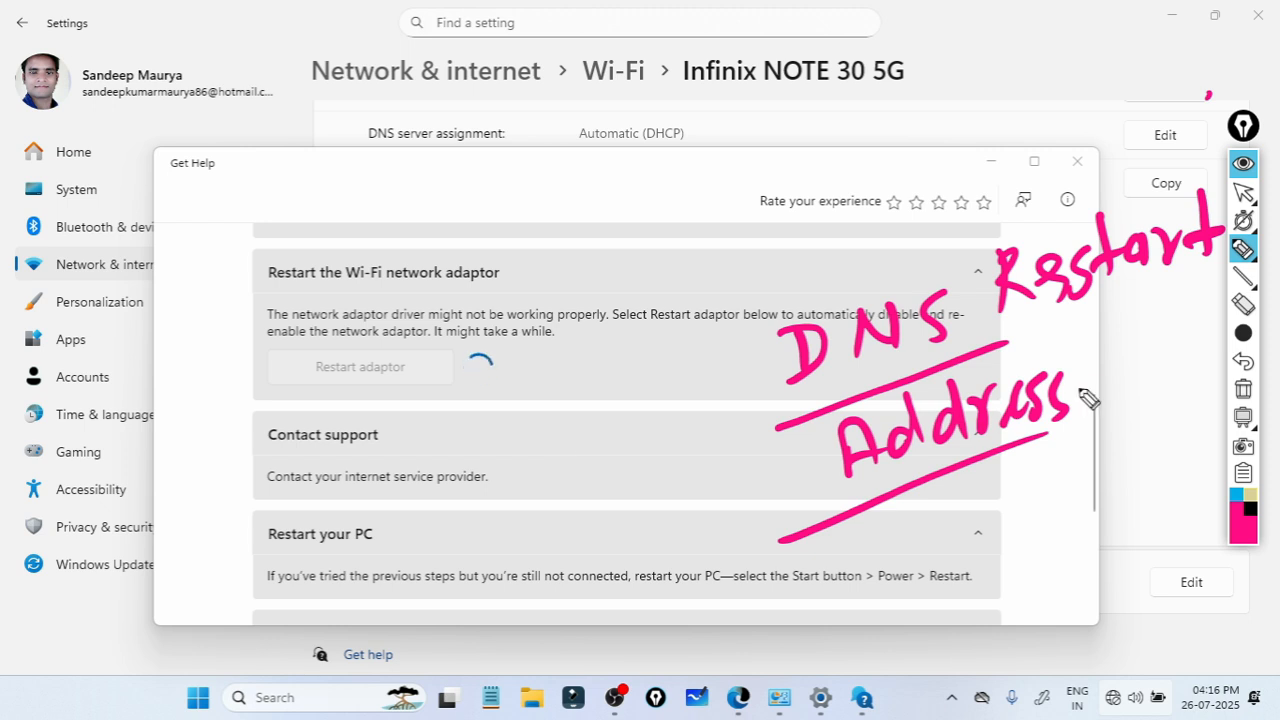
# Step: Clear the handwritten annotations and switch back to the pointer tool
pyautogui.click(1243, 389)
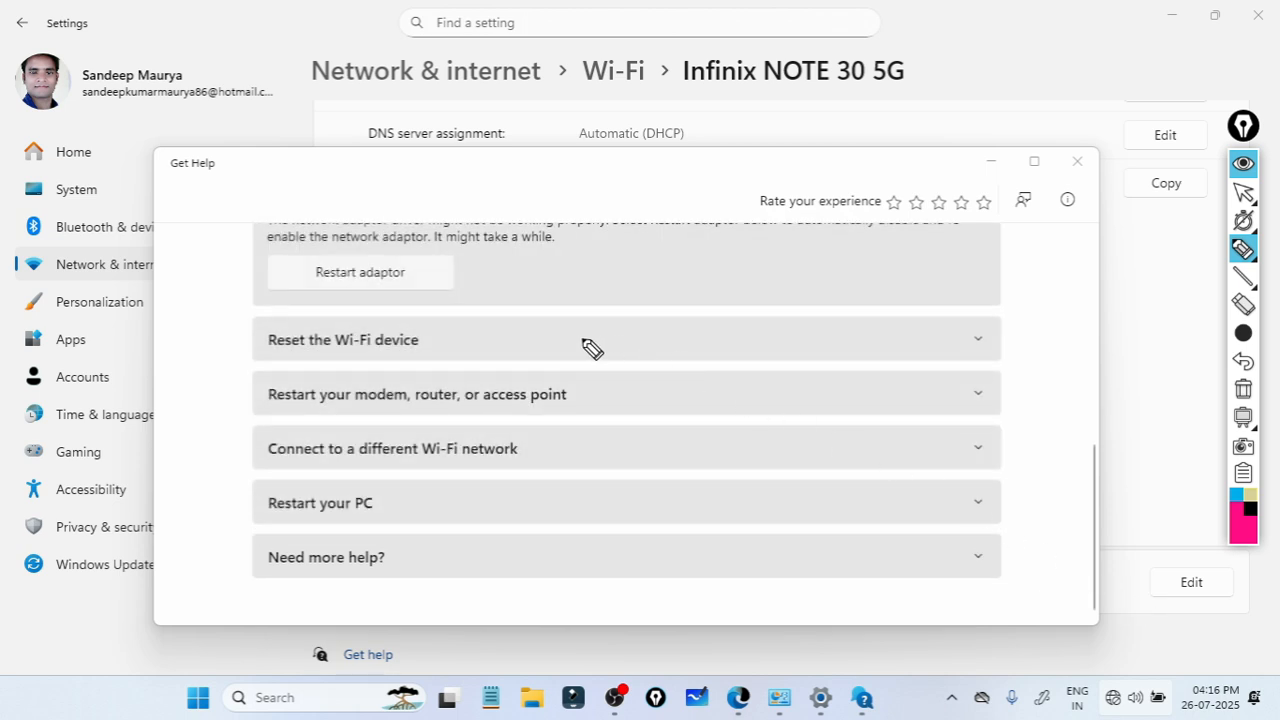
pyautogui.moveTo(1252, 237)
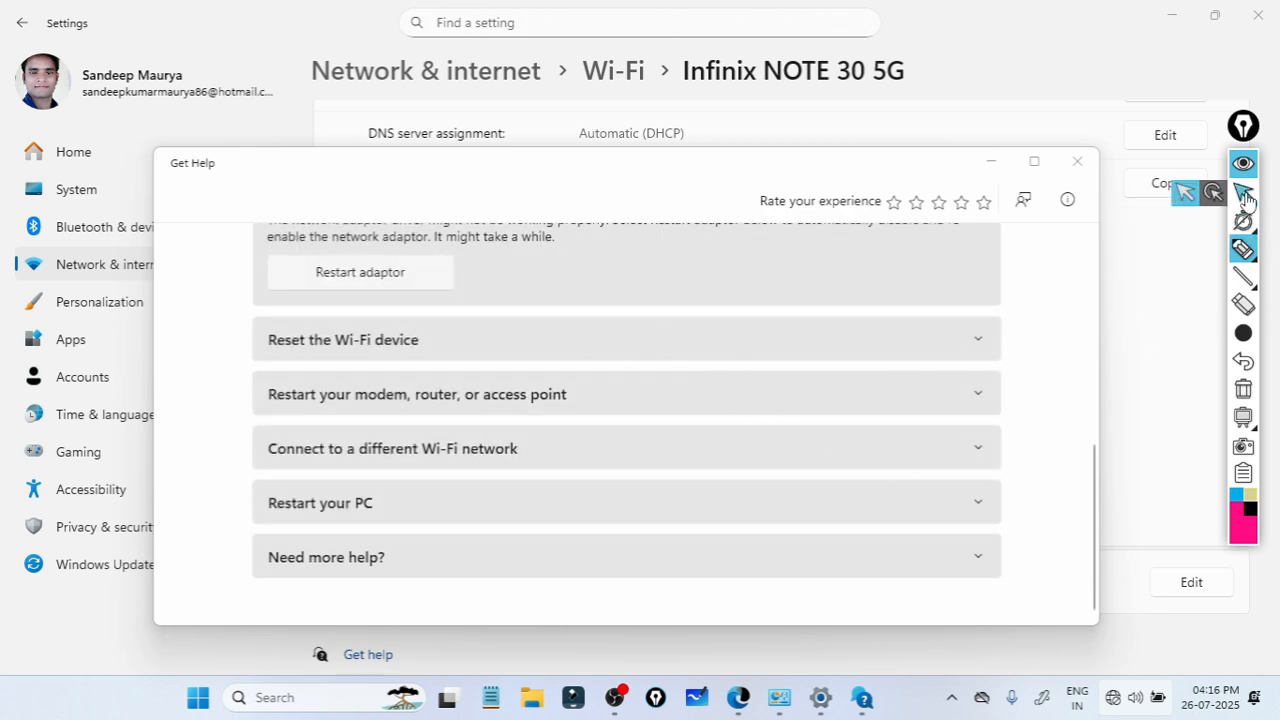
pyautogui.click(1243, 192)
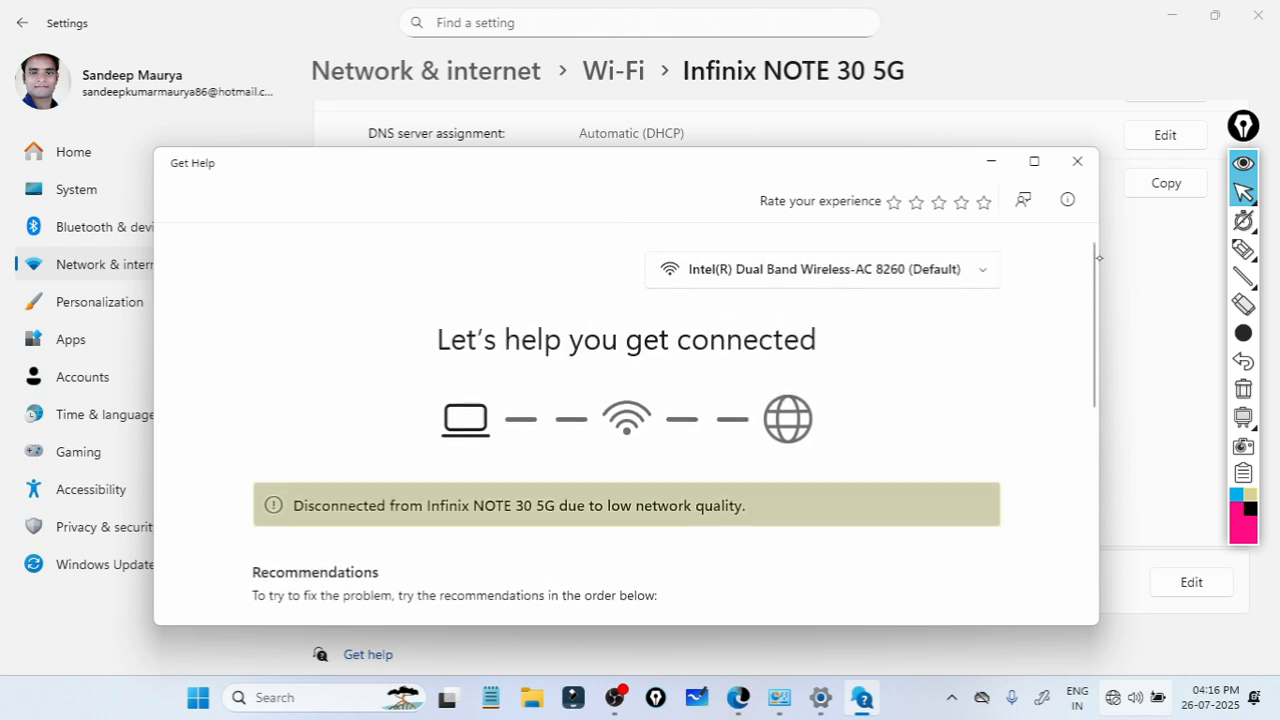
# Step: Reconnect to the Infinix NOTE 30 5G Wi-Fi network, check the connection diagnosis and close Get Help
pyautogui.click(1121, 684)
pyautogui.click(1021, 345)
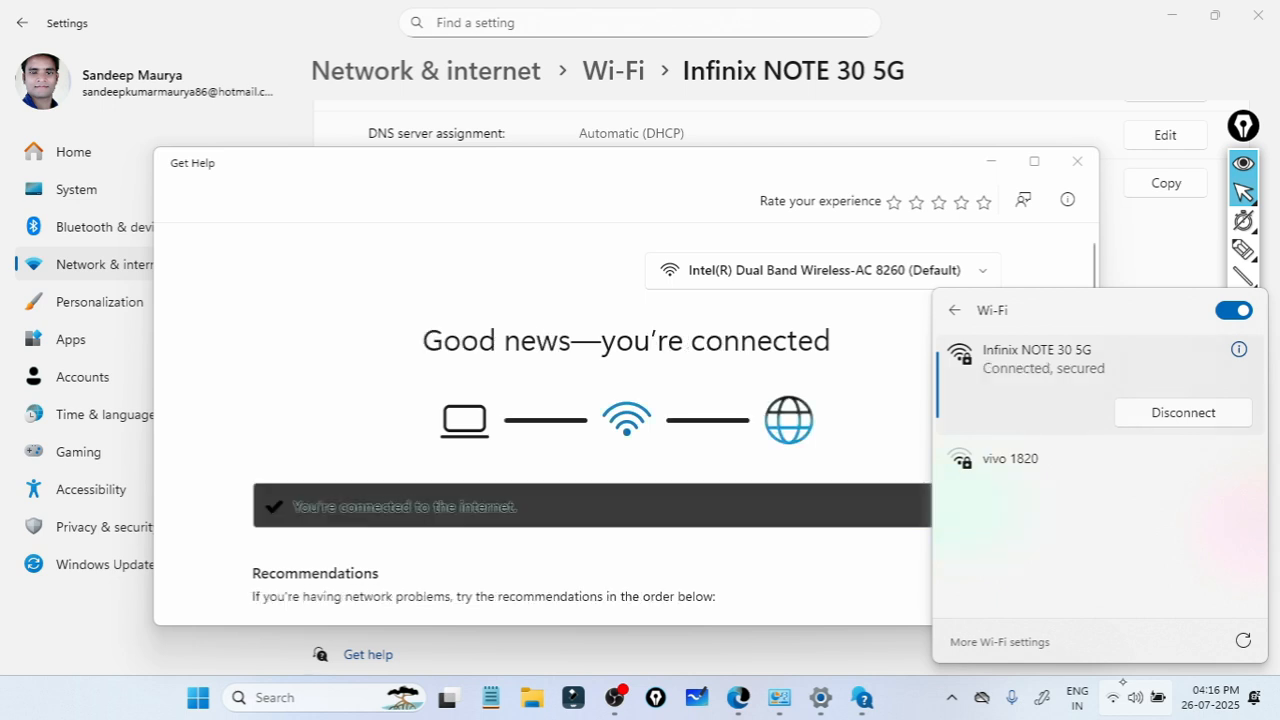
pyautogui.press('Escape')
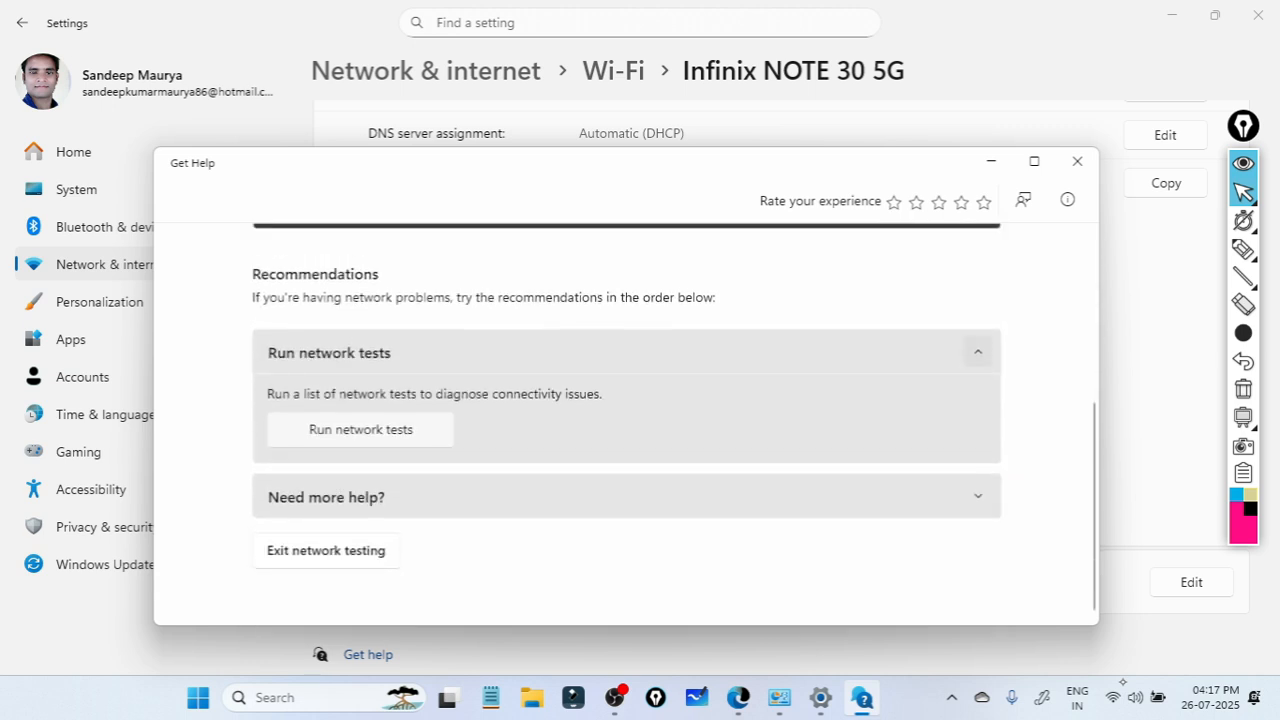
pyautogui.press('Return')
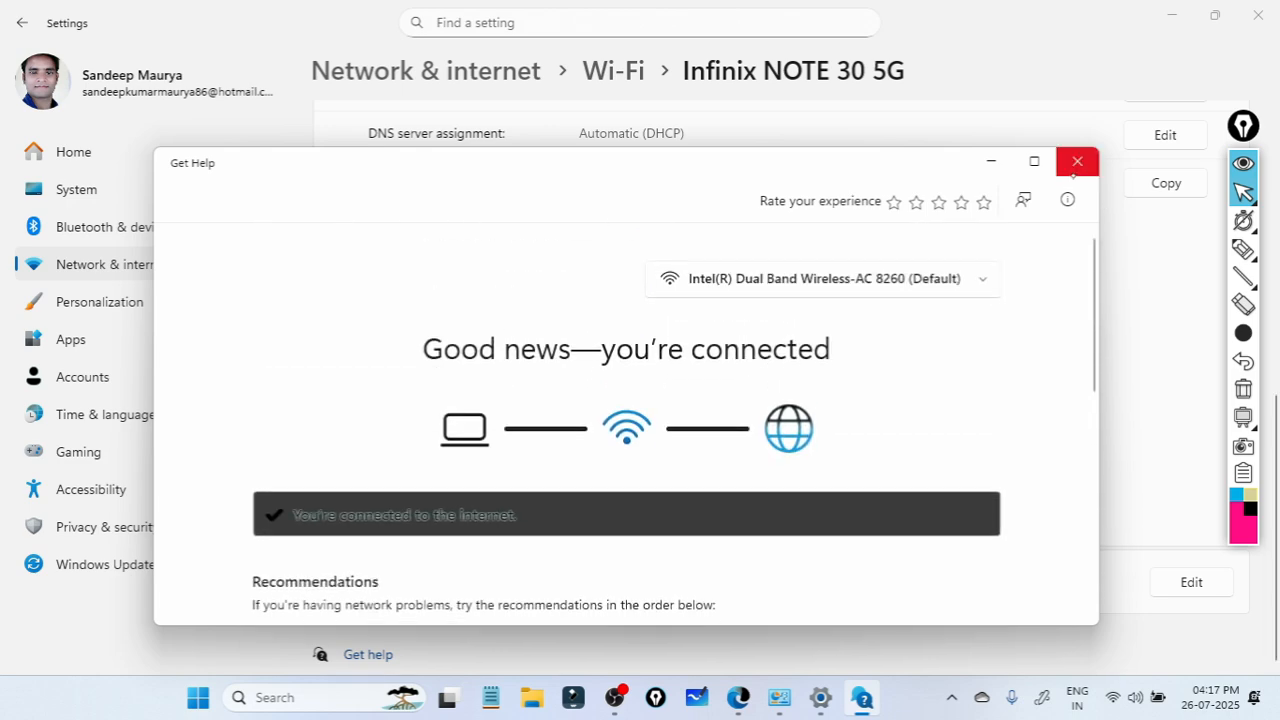
pyautogui.click(1076, 165)
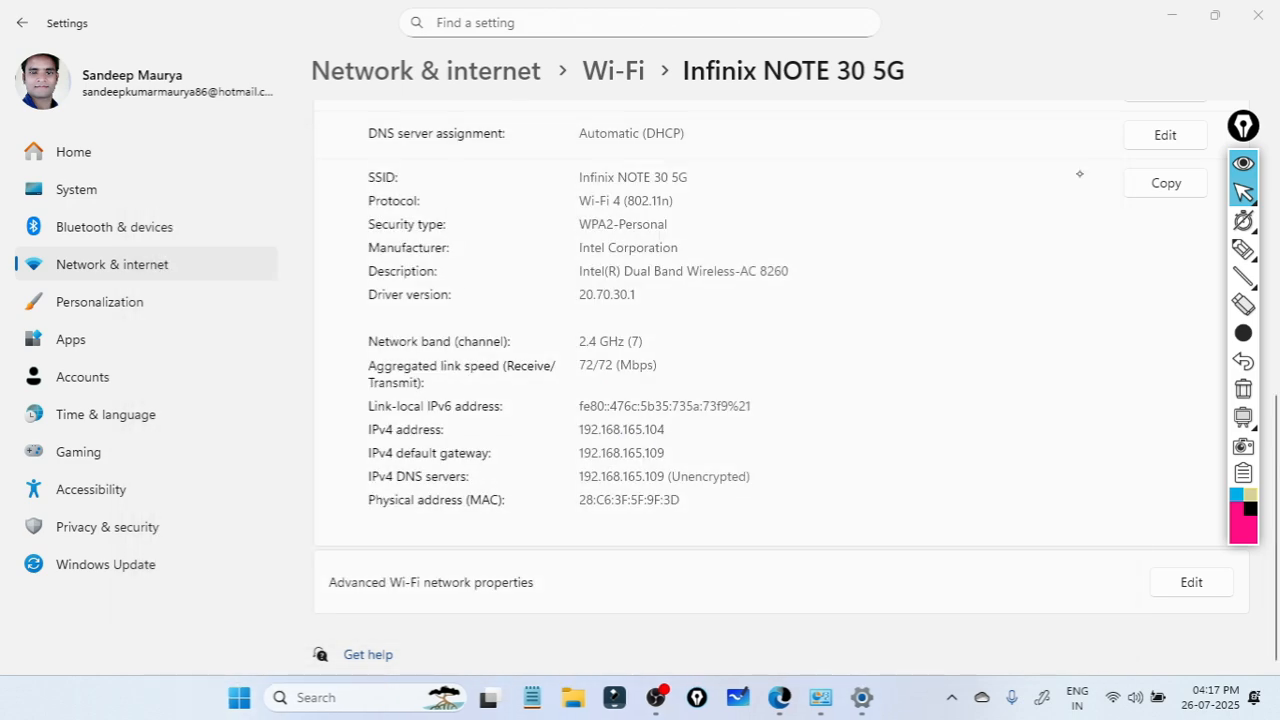
# Step: Open the firewall and security settings from the Wi-Fi network's properties, allowing the switch to Windows Security
pyautogui.scroll(3, 1079, 173)
pyautogui.scroll(3, 1079, 173)
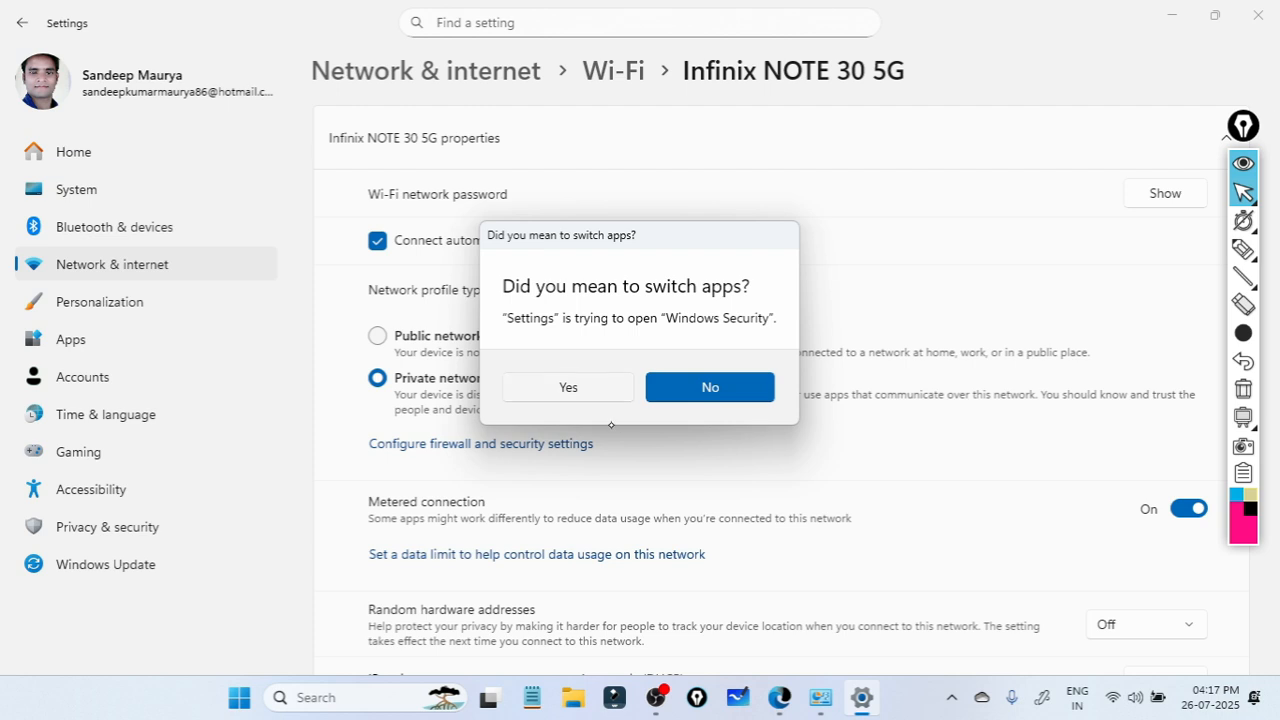
pyautogui.click(592, 388)
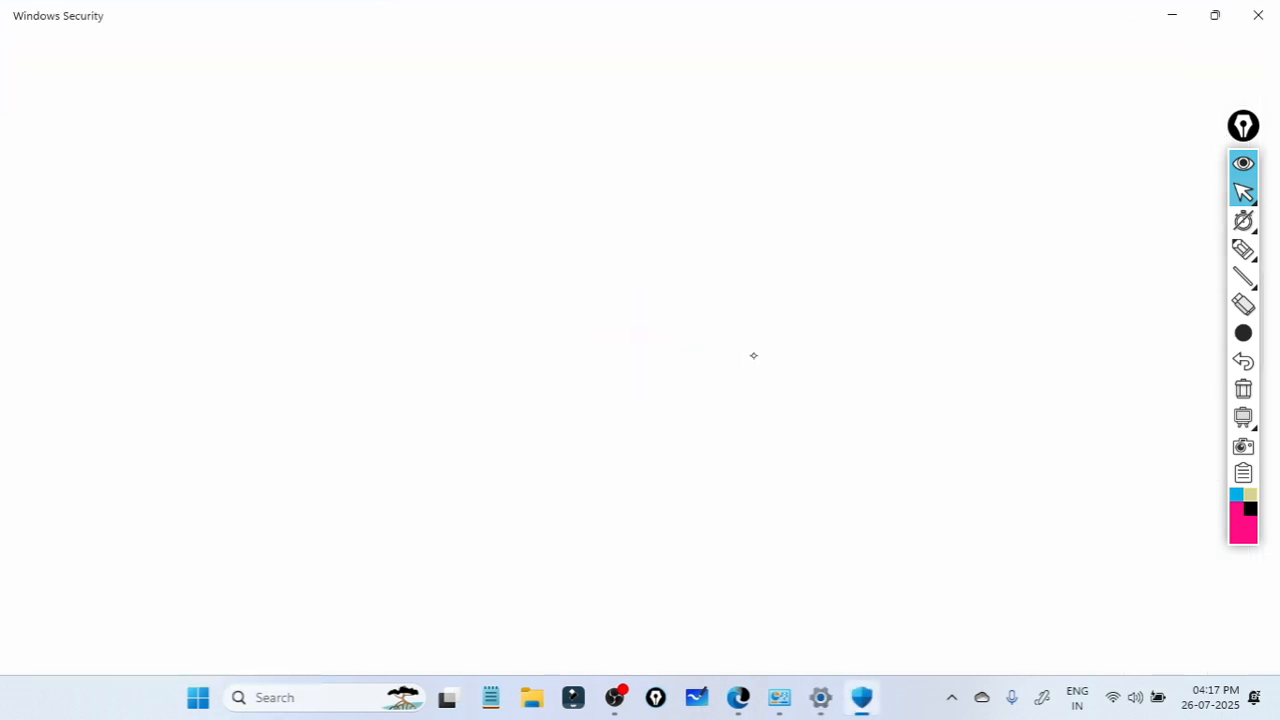
# Step: Follow the firewall page's Network and Internet trouble-shooter link to Other troubleshooters and run the Network and Internet troubleshooter
pyautogui.moveTo(1250, 285)
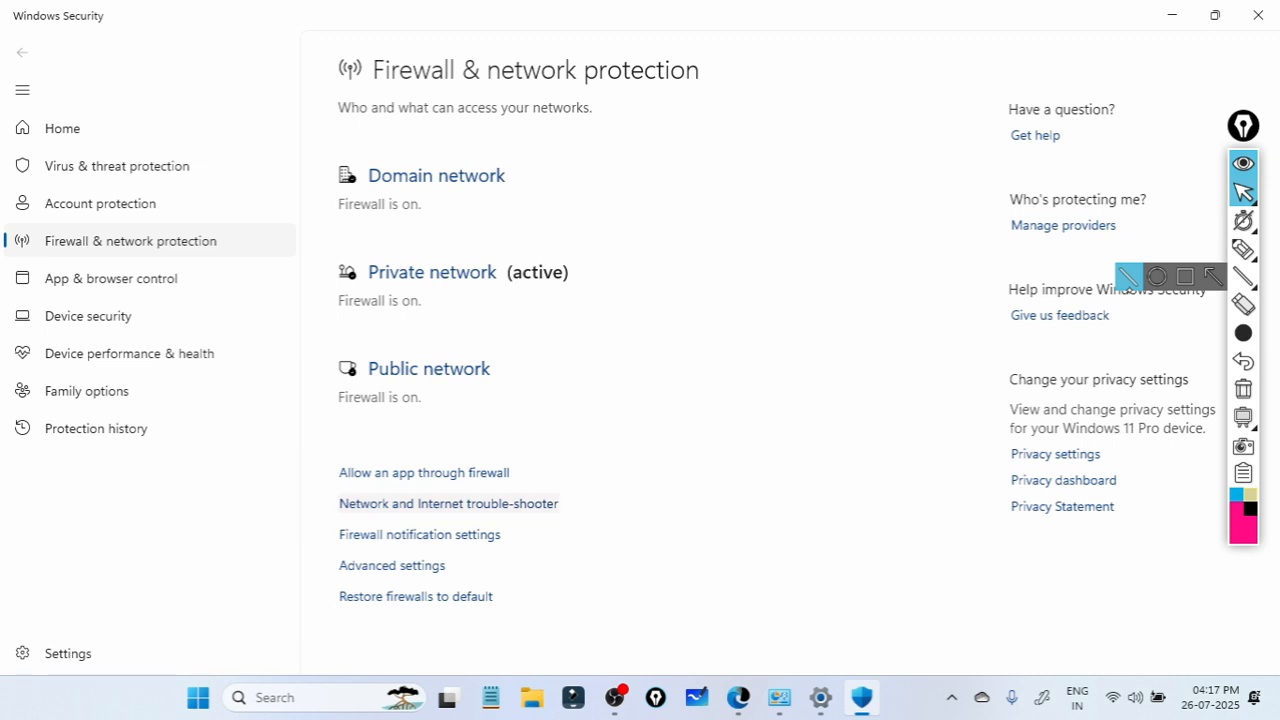
pyautogui.click(448, 503)
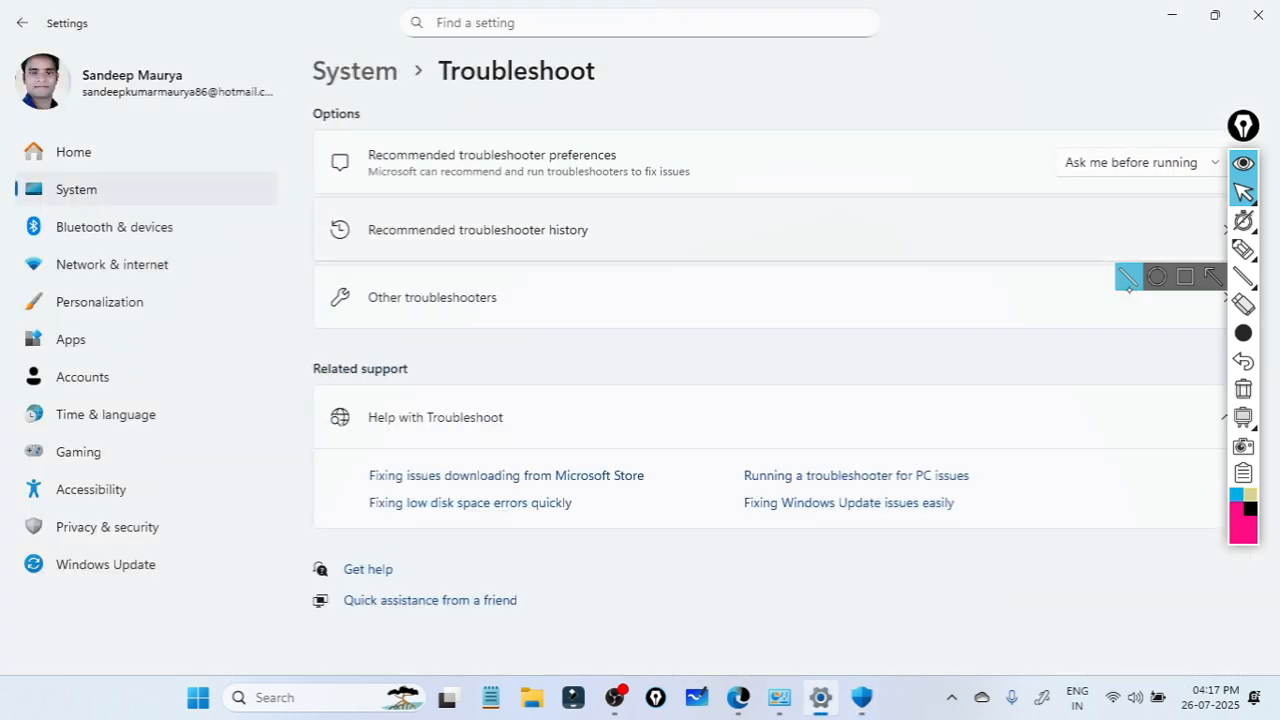
pyautogui.click(1128, 288)
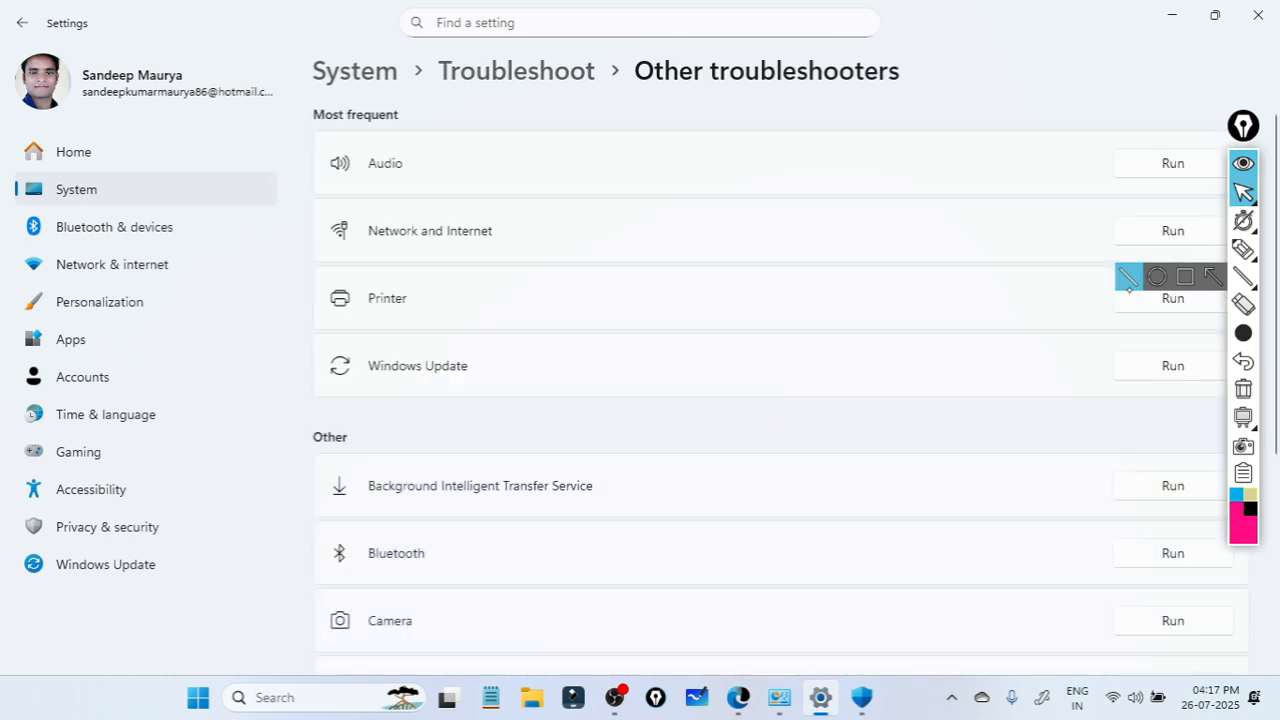
pyautogui.scroll(-1, 1128, 288)
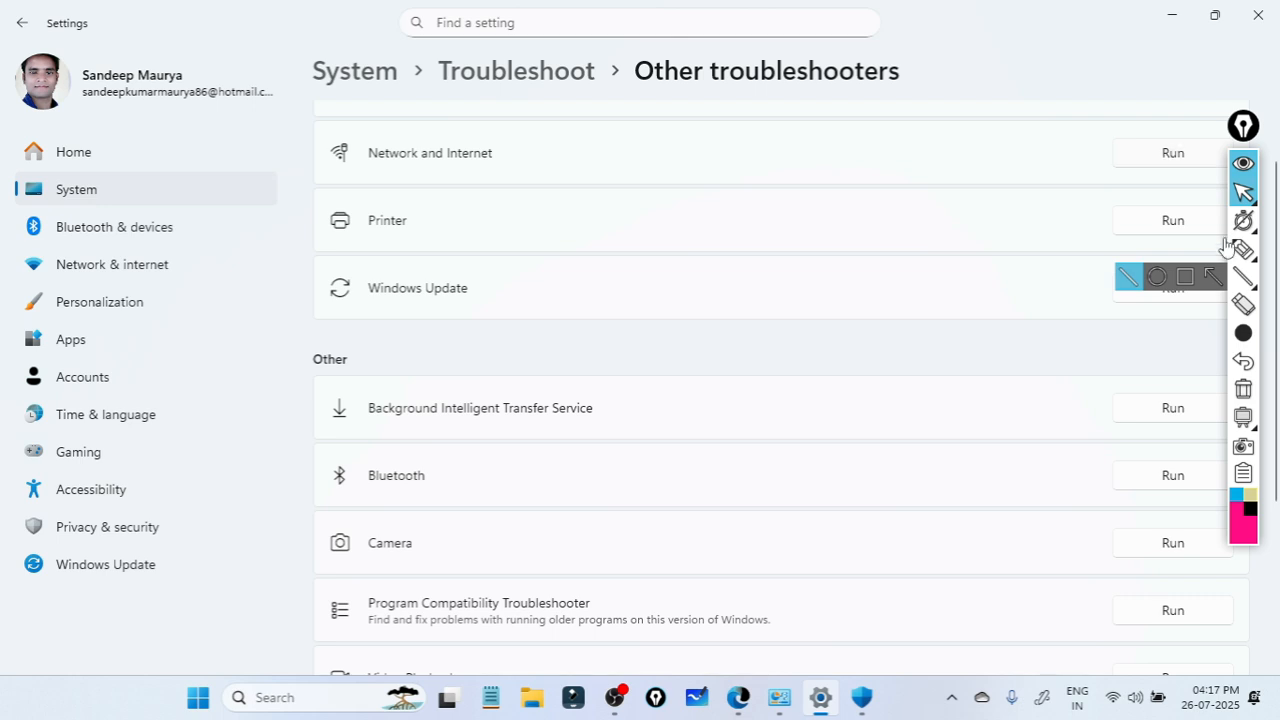
pyautogui.moveTo(1240, 193)
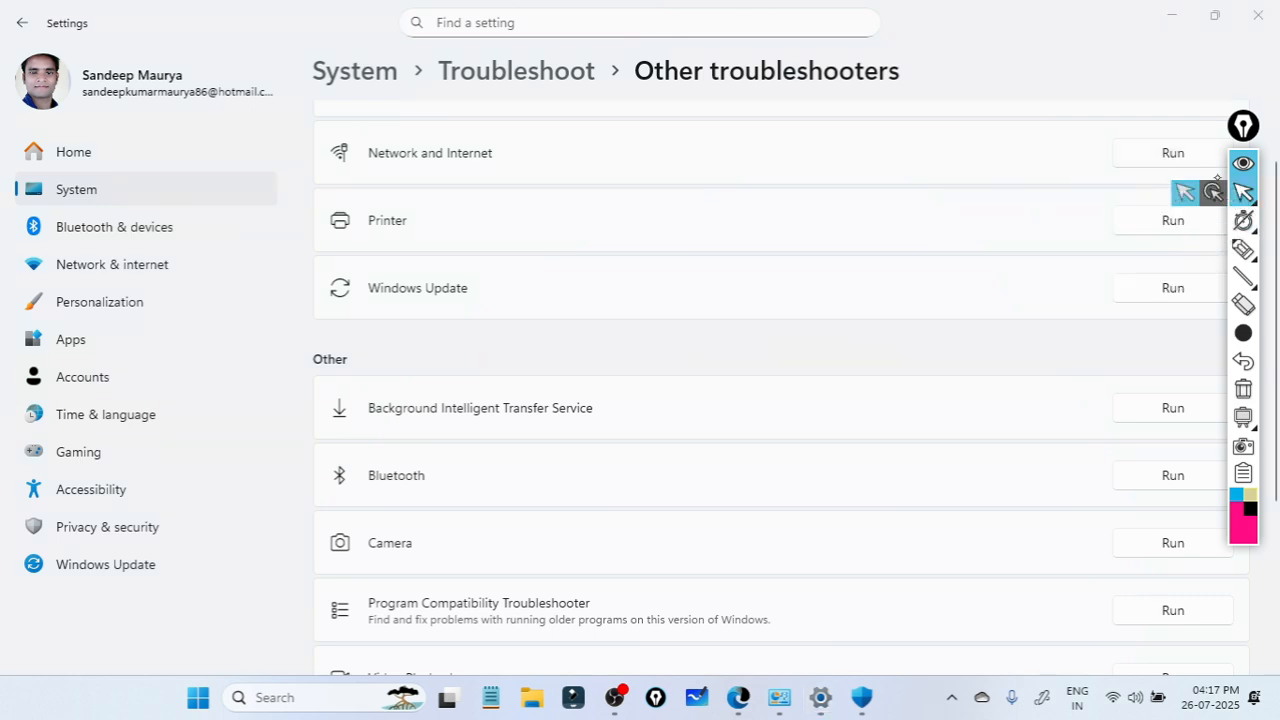
pyautogui.hotkey('alt', 'F4')
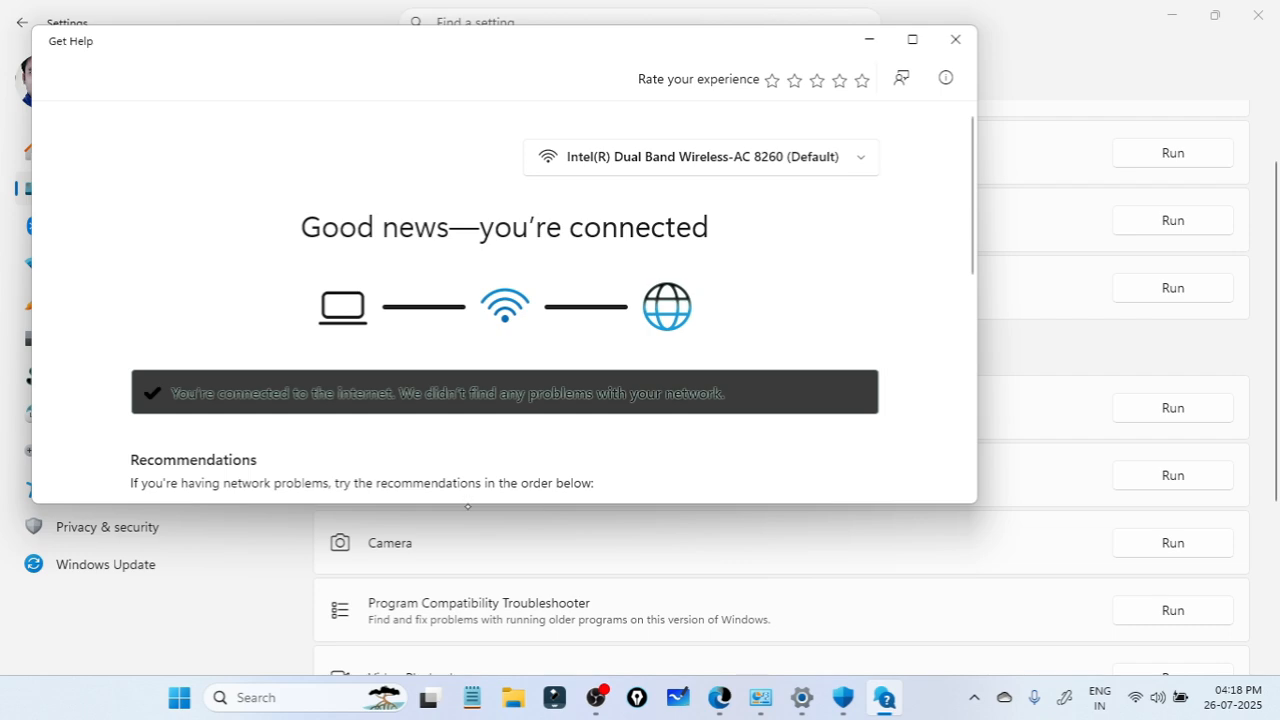
# Step: Close the Get Help, Settings and Windows Security windows
pyautogui.click(955, 39)
pyautogui.click(1257, 15)
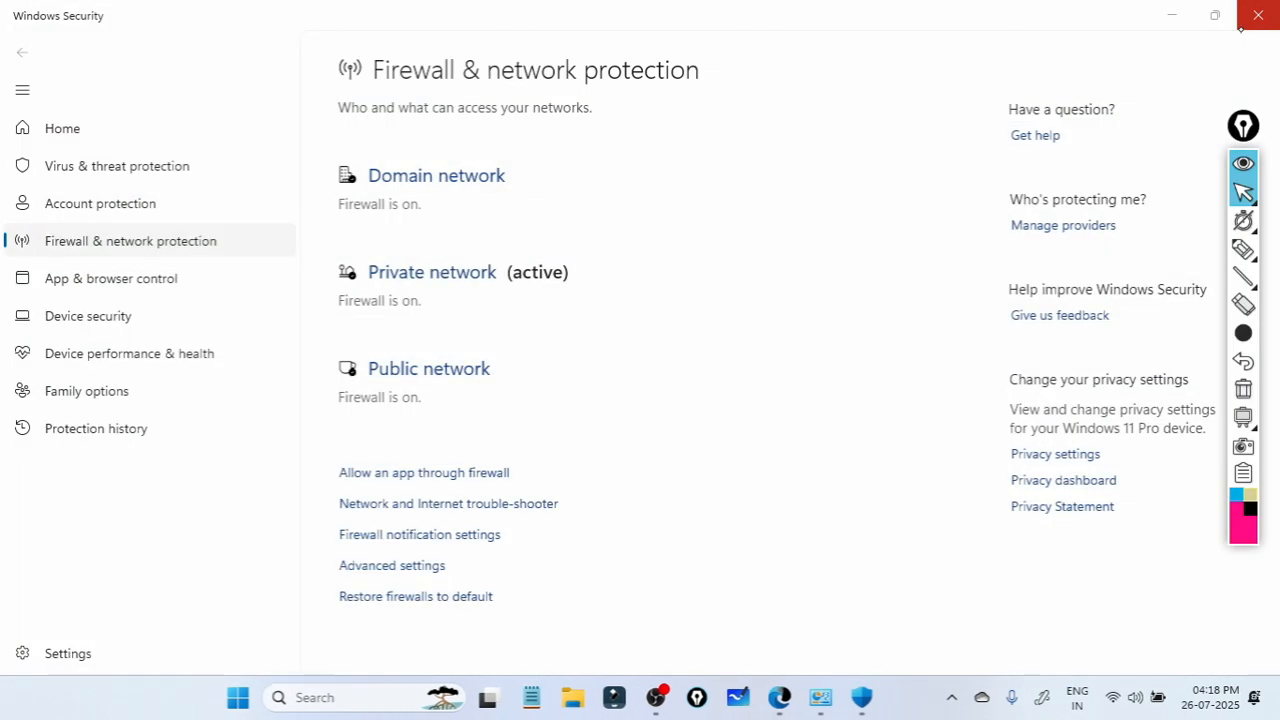
pyautogui.click(1257, 11)
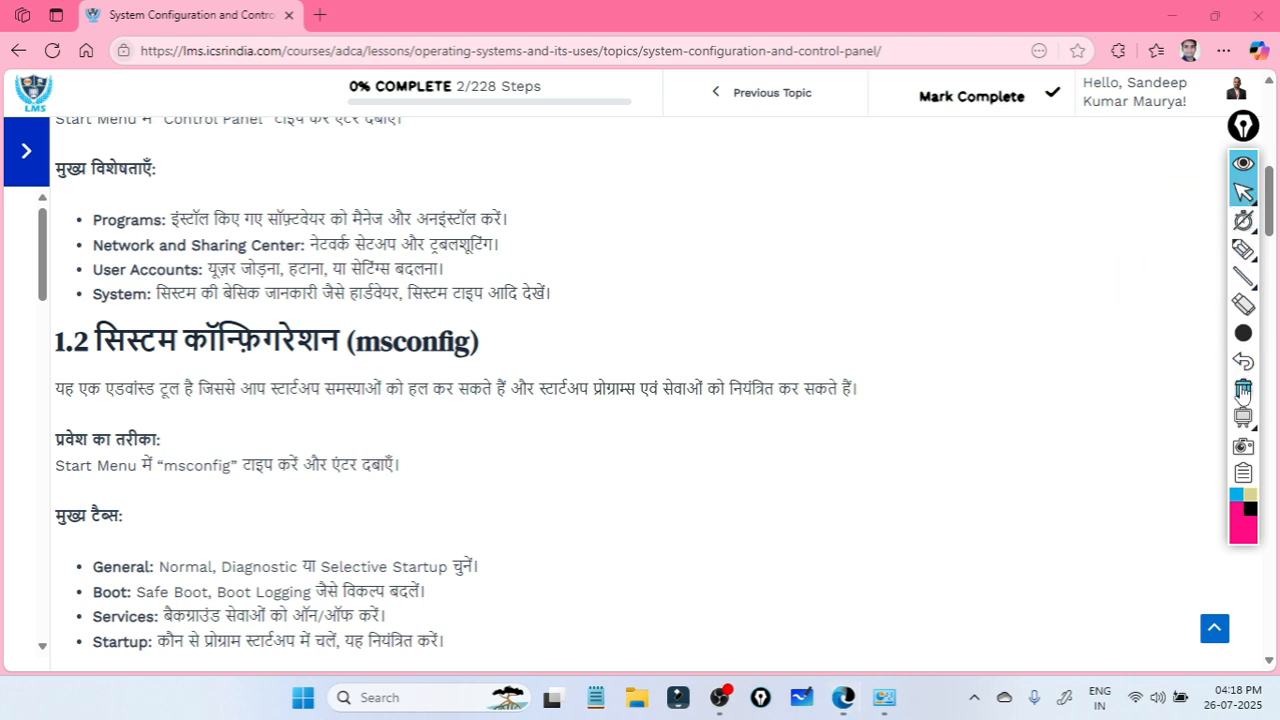
# Step: Collapse the annotation toolbar and clear the desktop by minimizing the lesson browser and closing Network and Sharing Center
pyautogui.click(1243, 163)
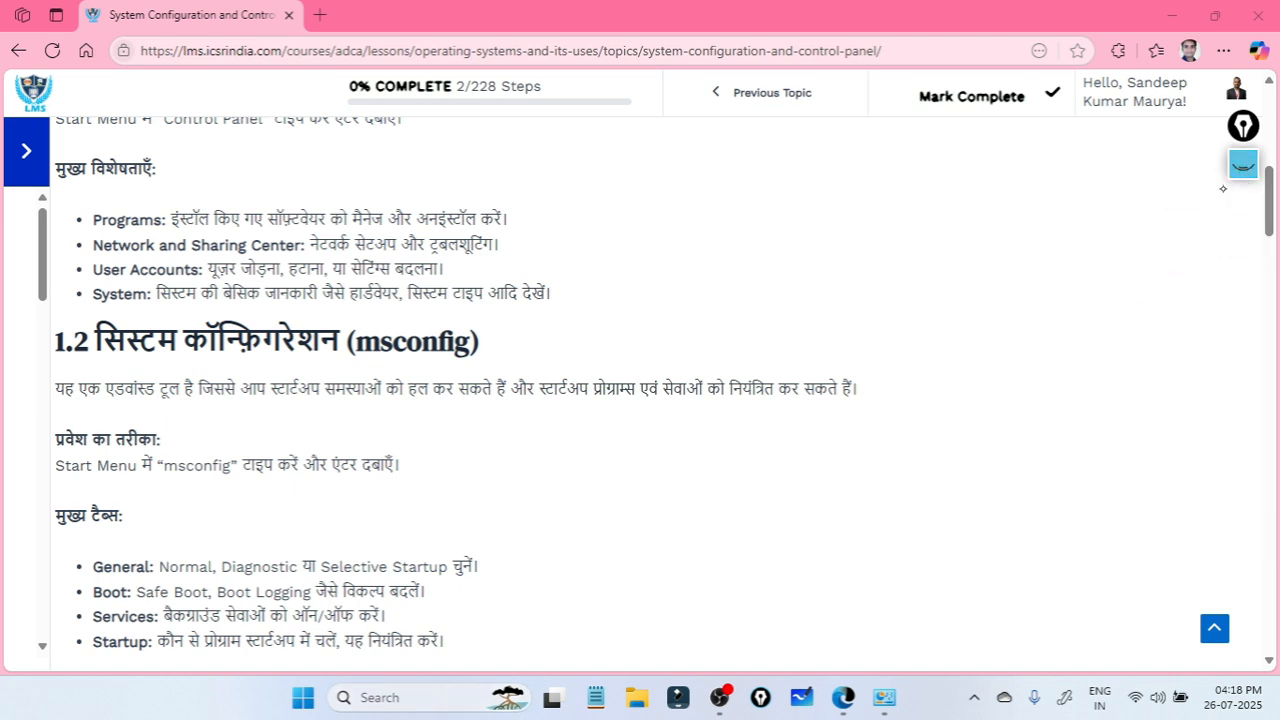
pyautogui.click(1174, 14)
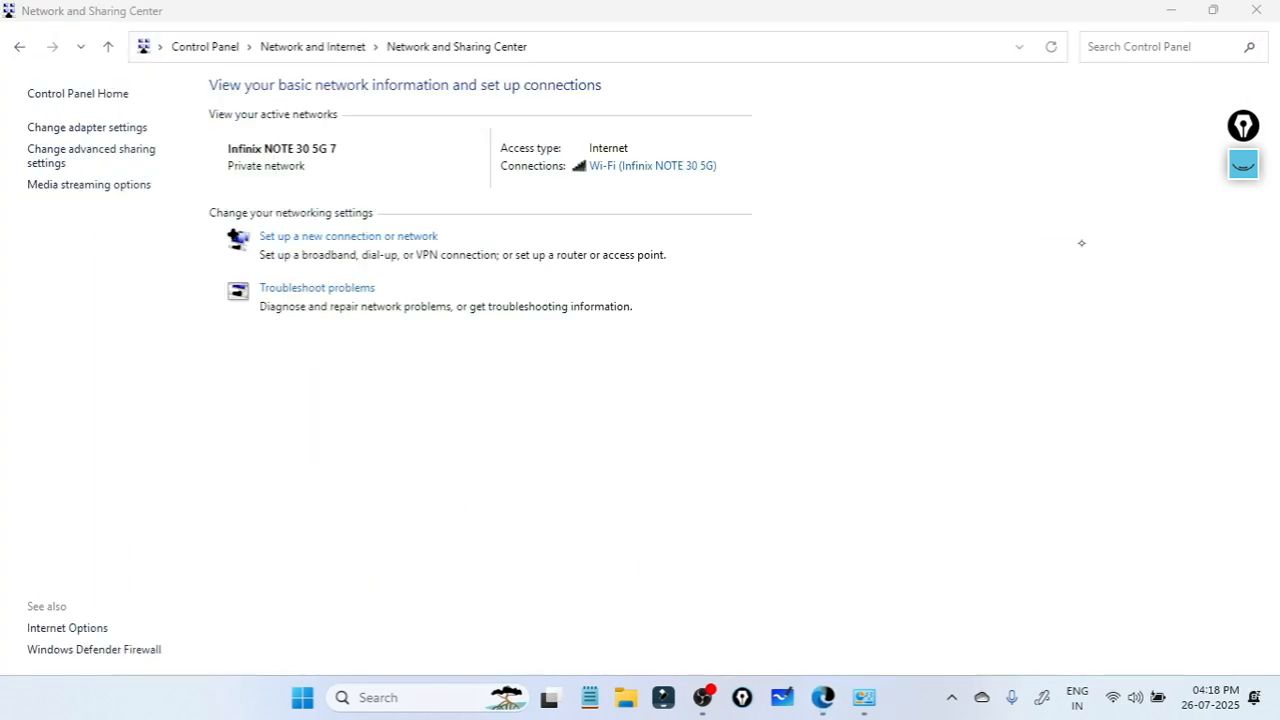
pyautogui.click(1256, 10)
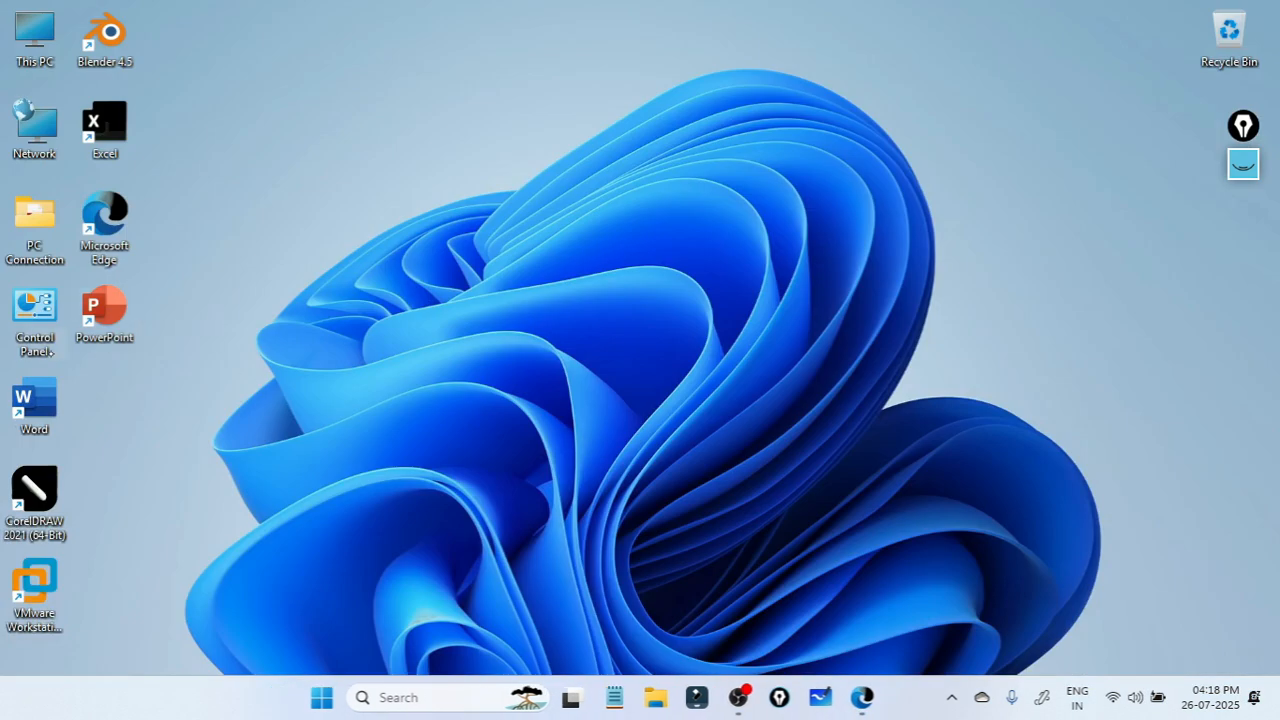
# Step: Go through User Accounts in Control Panel to the Other Users settings and start adding an account
pyautogui.doubleClick(60, 335)
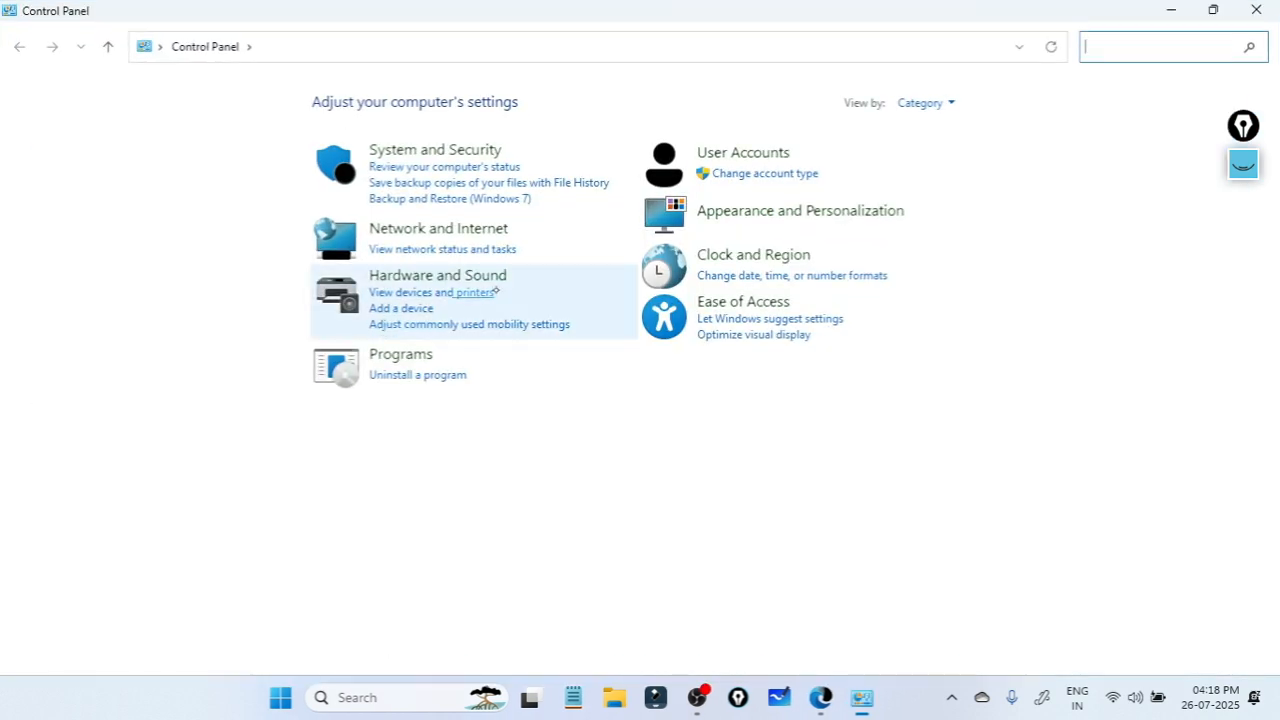
pyautogui.click(782, 156)
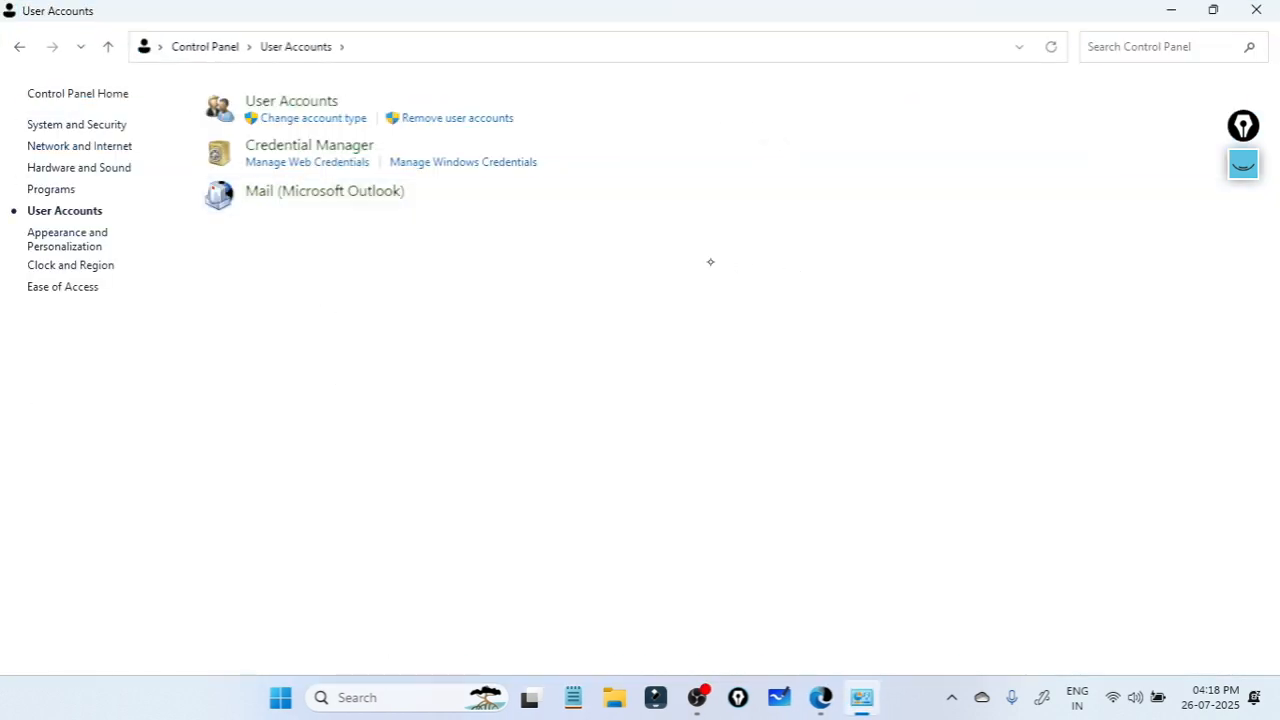
pyautogui.click(318, 104)
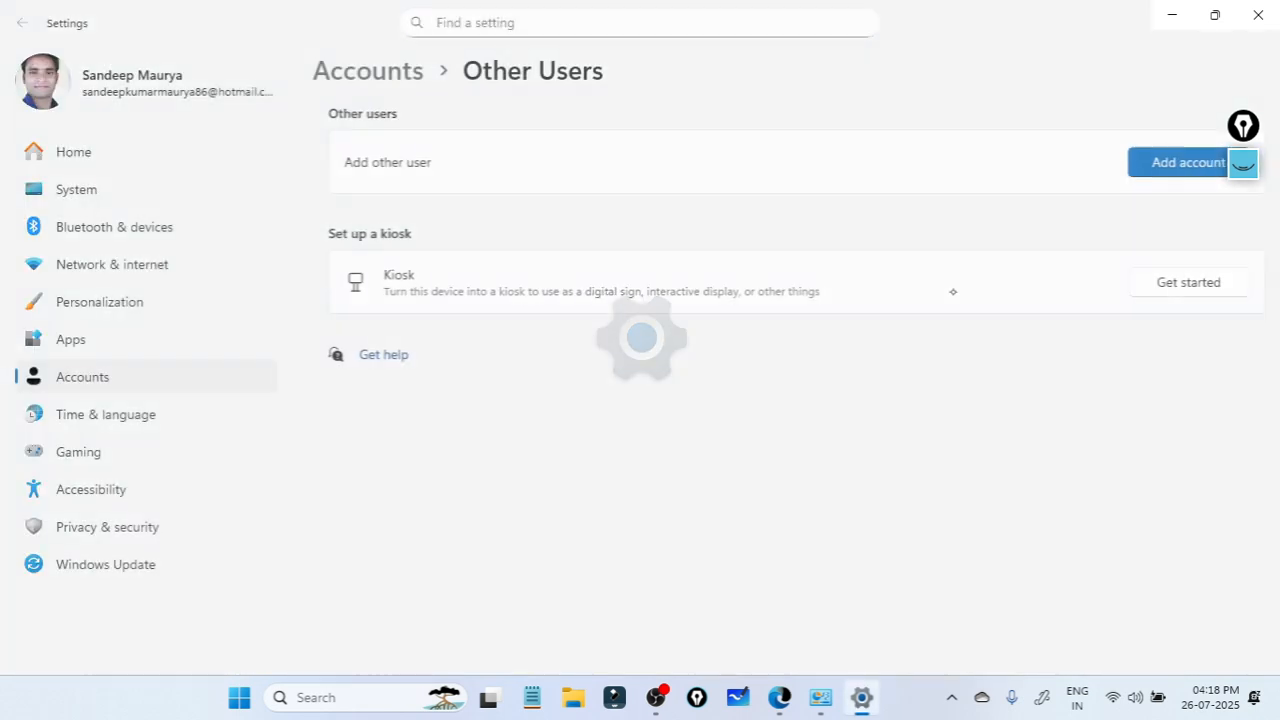
pyautogui.click(1165, 163)
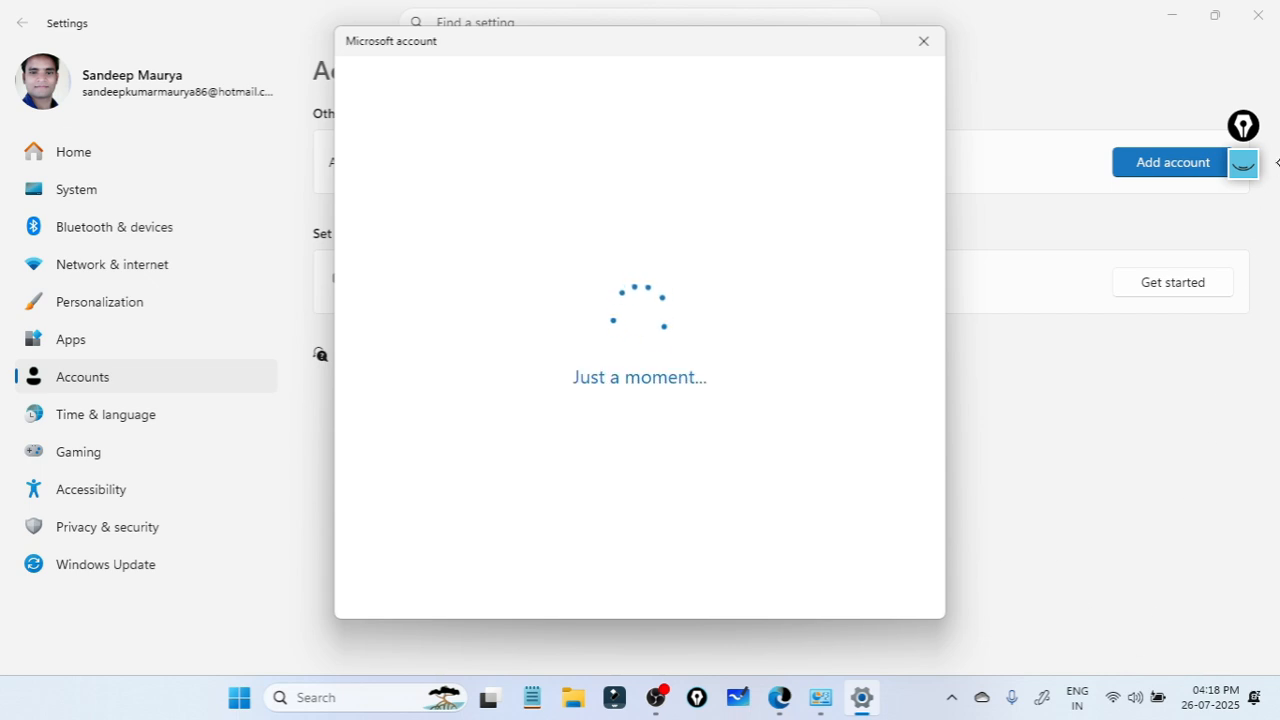
# Step: Expand the annotation toolbar and circle the taskbar's network status area with the pink pen
pyautogui.click(1245, 165)
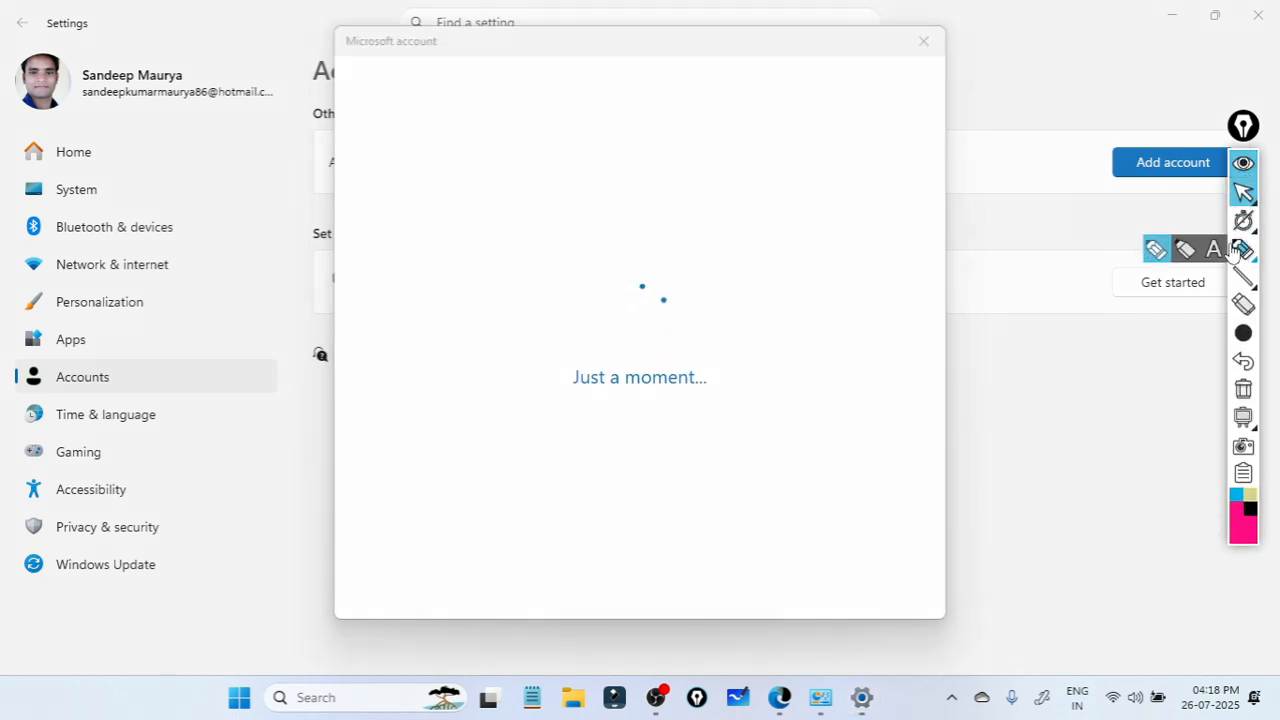
pyautogui.click(1156, 249)
pyautogui.moveTo(1148, 652)
pyautogui.mouseDown()
pyautogui.moveTo(1095, 653)
pyautogui.moveTo(1188, 712)
pyautogui.moveTo(1122, 664)
pyautogui.mouseUp()
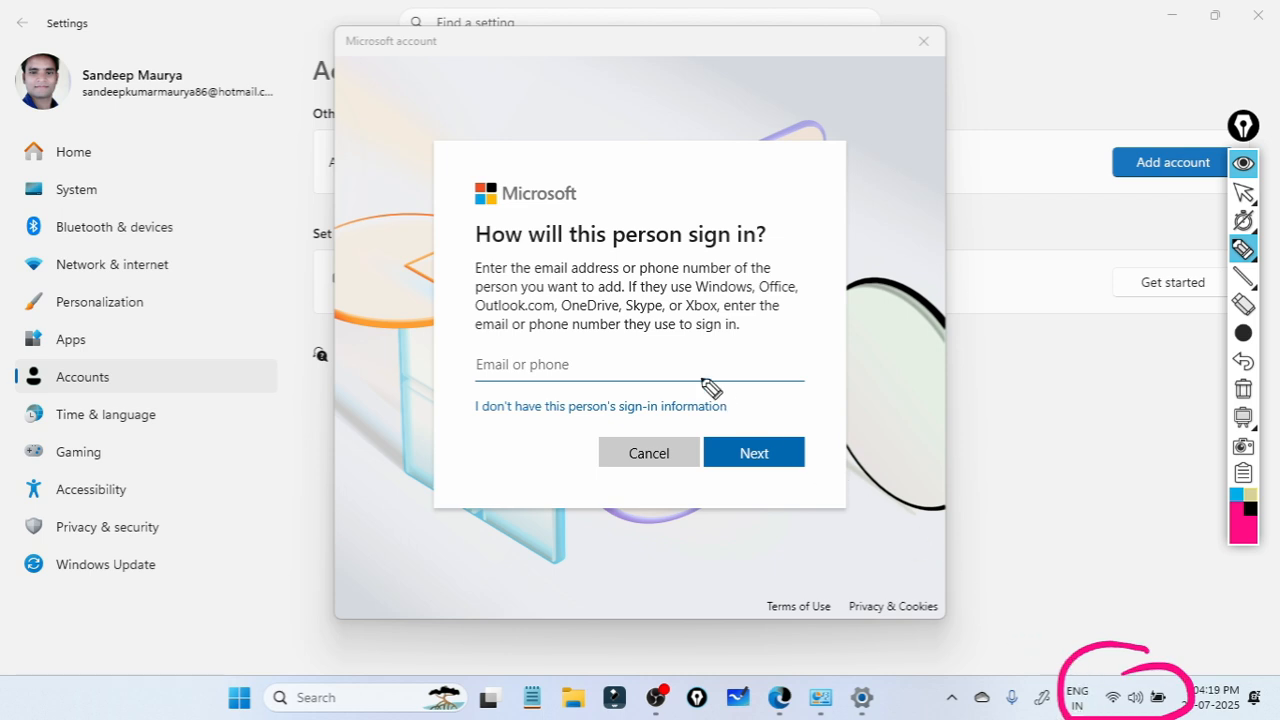
# Step: Handwrite "online", "microsof", "Hotmail" and "outlook" over the sign-in dialog with the pink pen, adding emphasis lines
pyautogui.moveTo(546, 378)
pyautogui.mouseDown()
pyautogui.moveTo(611, 334)
pyautogui.moveTo(655, 335)
pyautogui.moveTo(680, 305)
pyautogui.moveTo(782, 316)
pyautogui.moveTo(610, 414)
pyautogui.mouseUp()
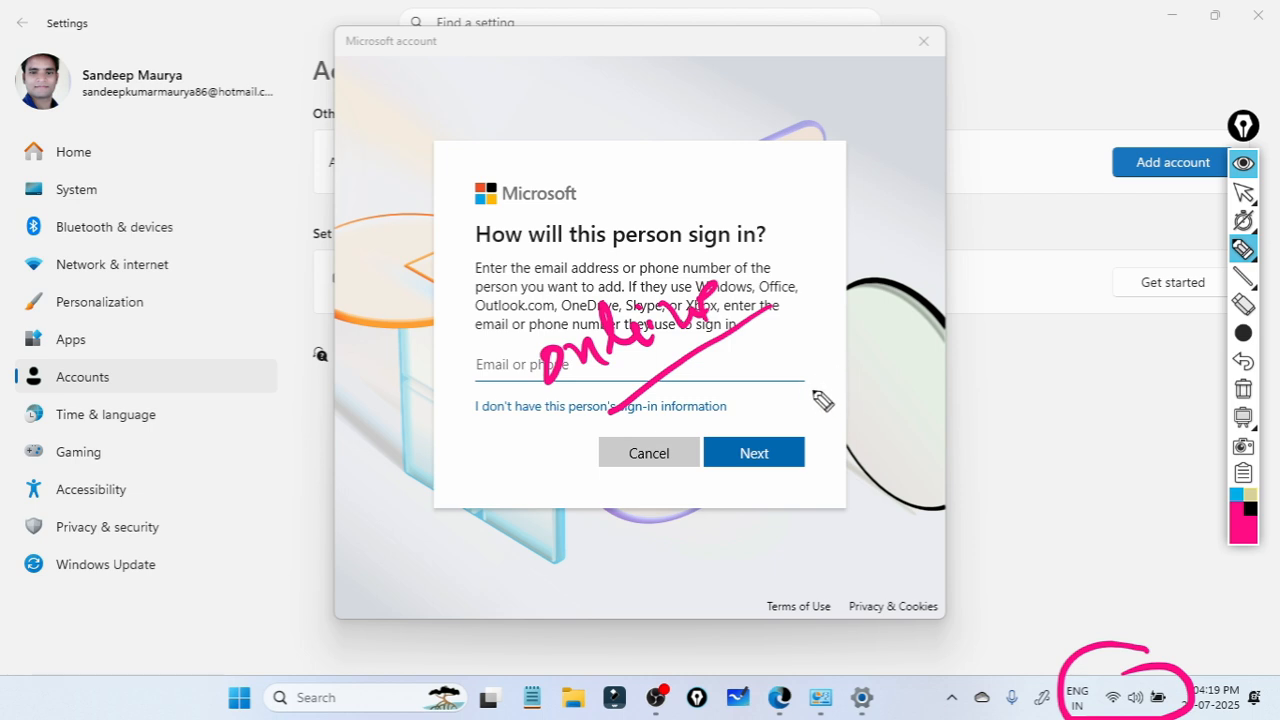
pyautogui.moveTo(822, 400)
pyautogui.mouseDown()
pyautogui.moveTo(826, 380)
pyautogui.moveTo(860, 360)
pyautogui.moveTo(945, 345)
pyautogui.moveTo(970, 315)
pyautogui.moveTo(1060, 288)
pyautogui.mouseUp()
pyautogui.moveTo(858, 447)
pyautogui.mouseDown()
pyautogui.moveTo(903, 428)
pyautogui.moveTo(975, 445)
pyautogui.moveTo(994, 388)
pyautogui.moveTo(1057, 388)
pyautogui.moveTo(1030, 392)
pyautogui.moveTo(1098, 357)
pyautogui.moveTo(1137, 362)
pyautogui.mouseUp()
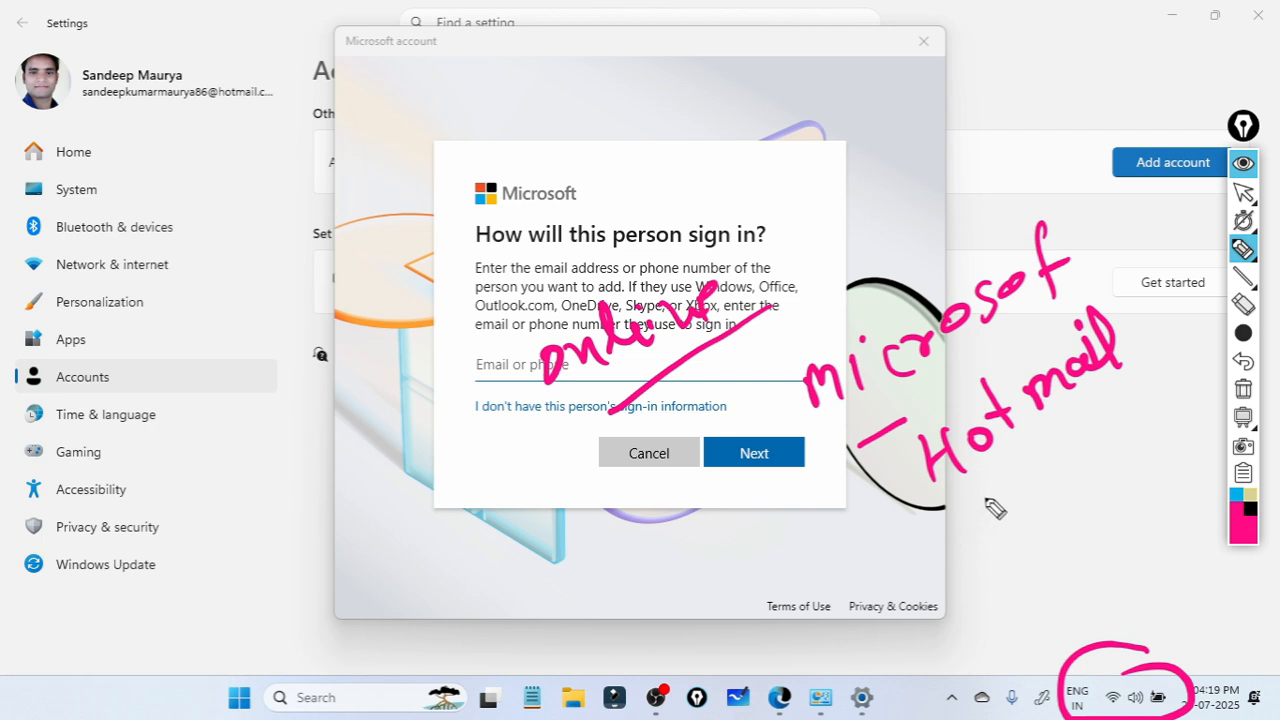
pyautogui.moveTo(991, 509)
pyautogui.mouseDown()
pyautogui.moveTo(1051, 443)
pyautogui.moveTo(1089, 480)
pyautogui.moveTo(1103, 432)
pyautogui.moveTo(1175, 410)
pyautogui.moveTo(1170, 400)
pyautogui.moveTo(1180, 438)
pyautogui.mouseUp()
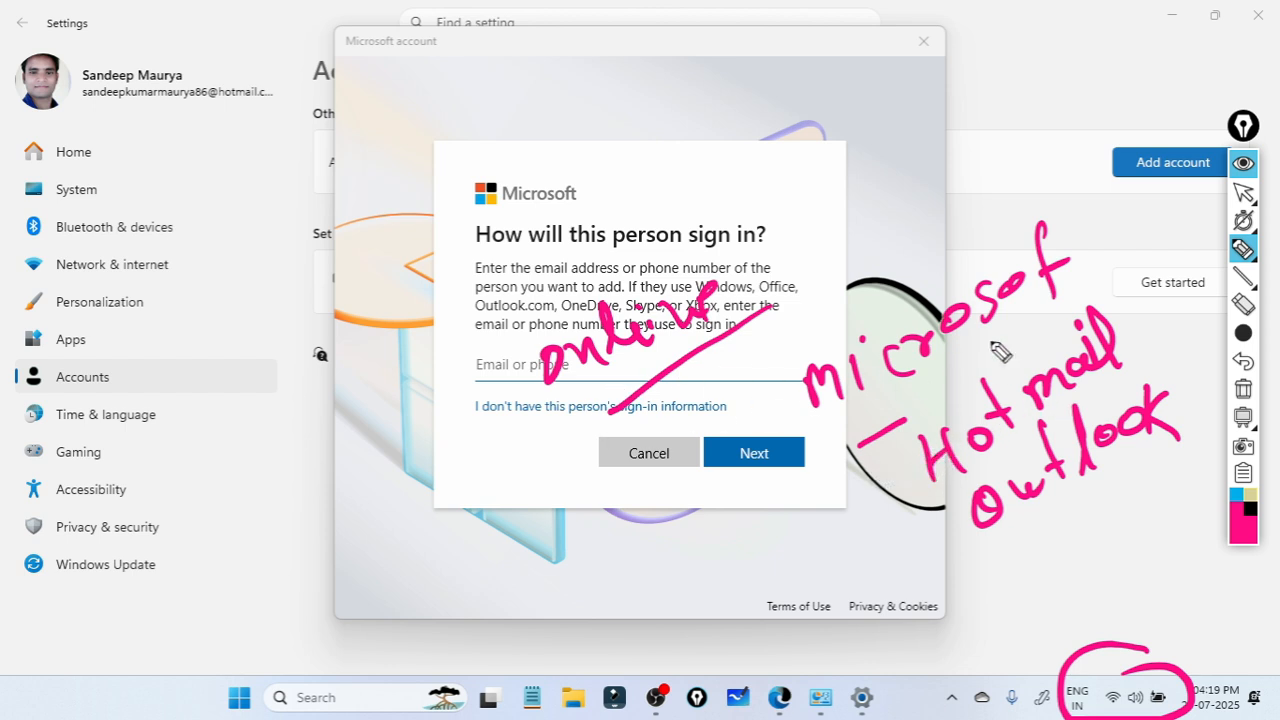
# Step: Switch from the pen back to the pointer and clear all annotations from the screen
pyautogui.click(1240, 250)
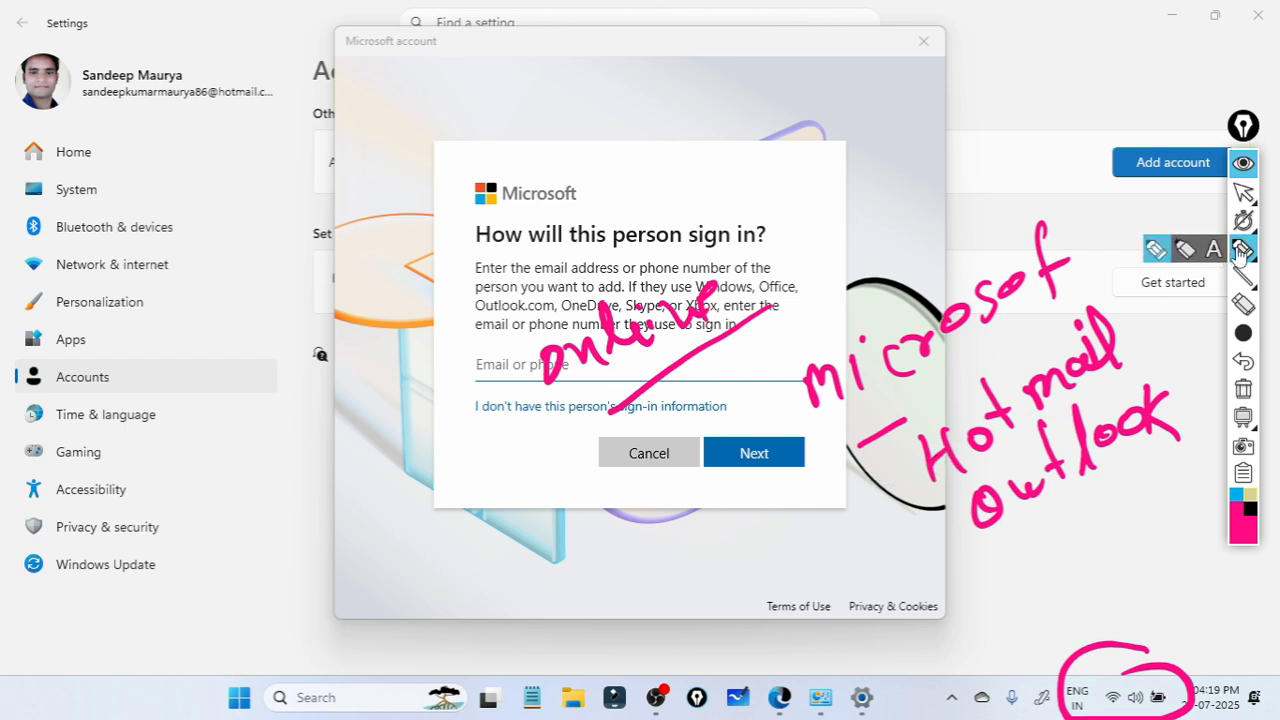
pyautogui.click(1243, 194)
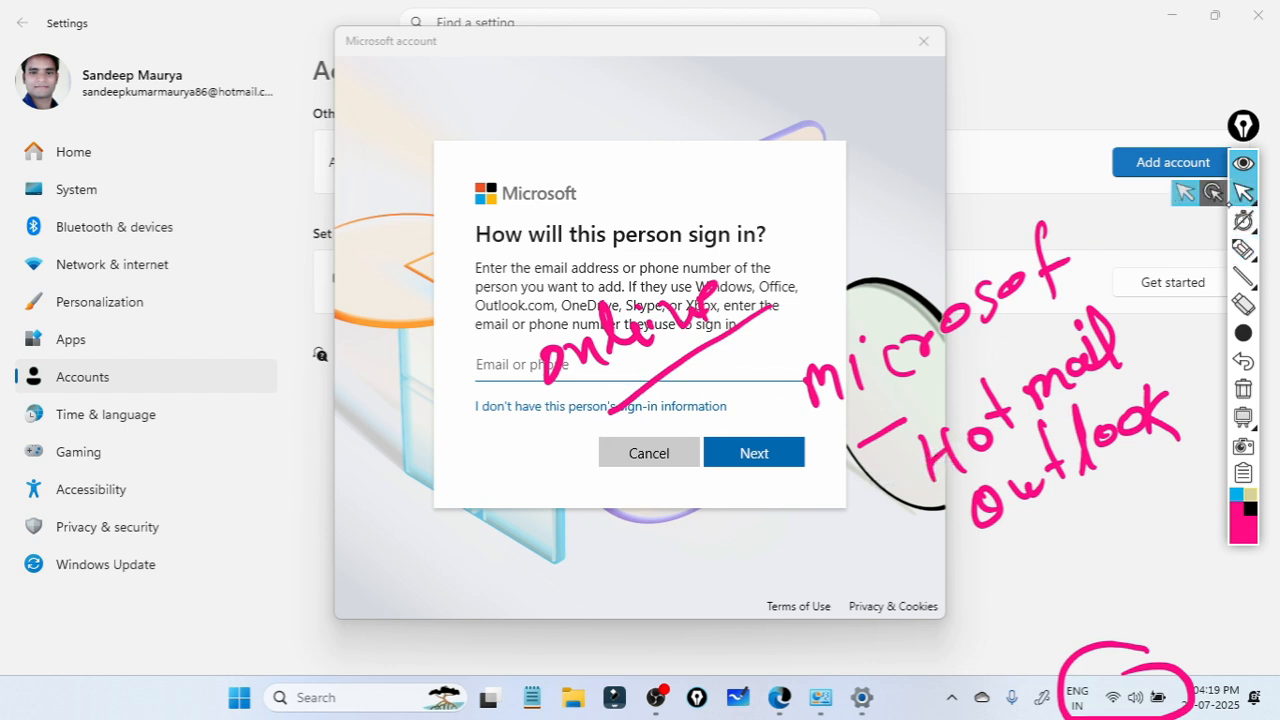
pyautogui.click(1243, 389)
# Step: Turn off Wi-Fi, submit the sign-in form without an email or phone, and close the Microsoft account window
pyautogui.click(1115, 697)
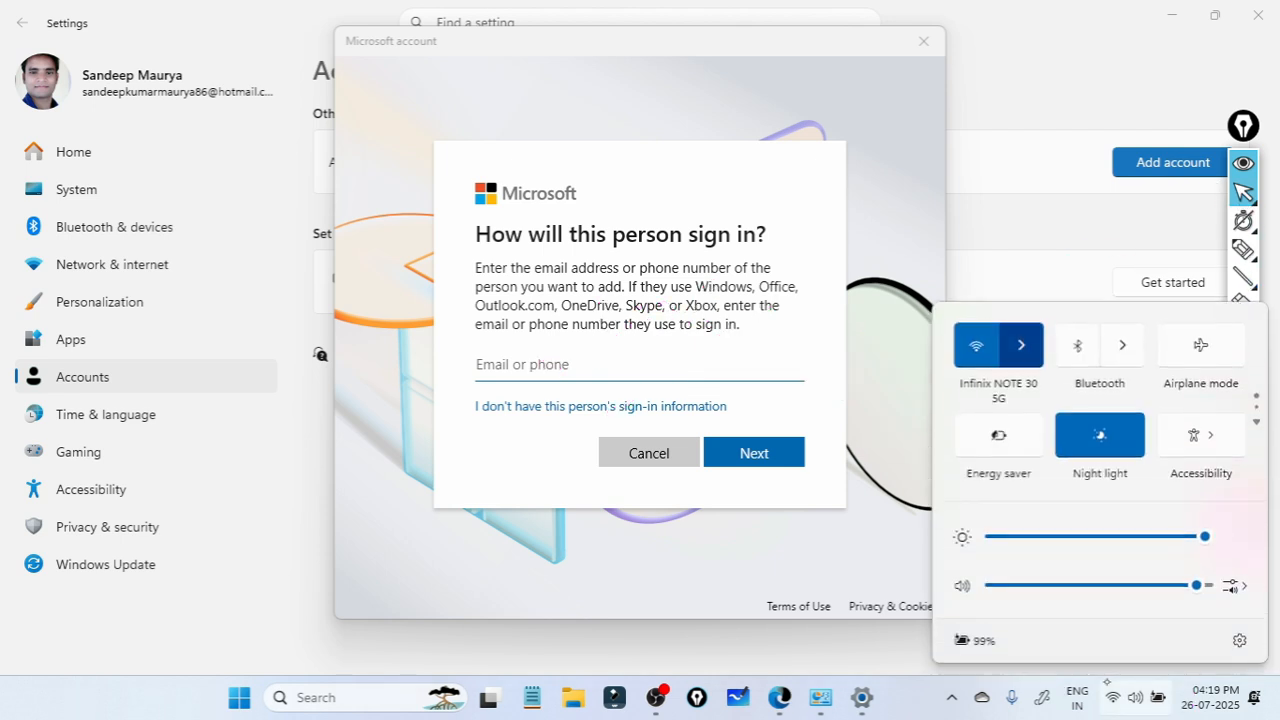
pyautogui.click(977, 346)
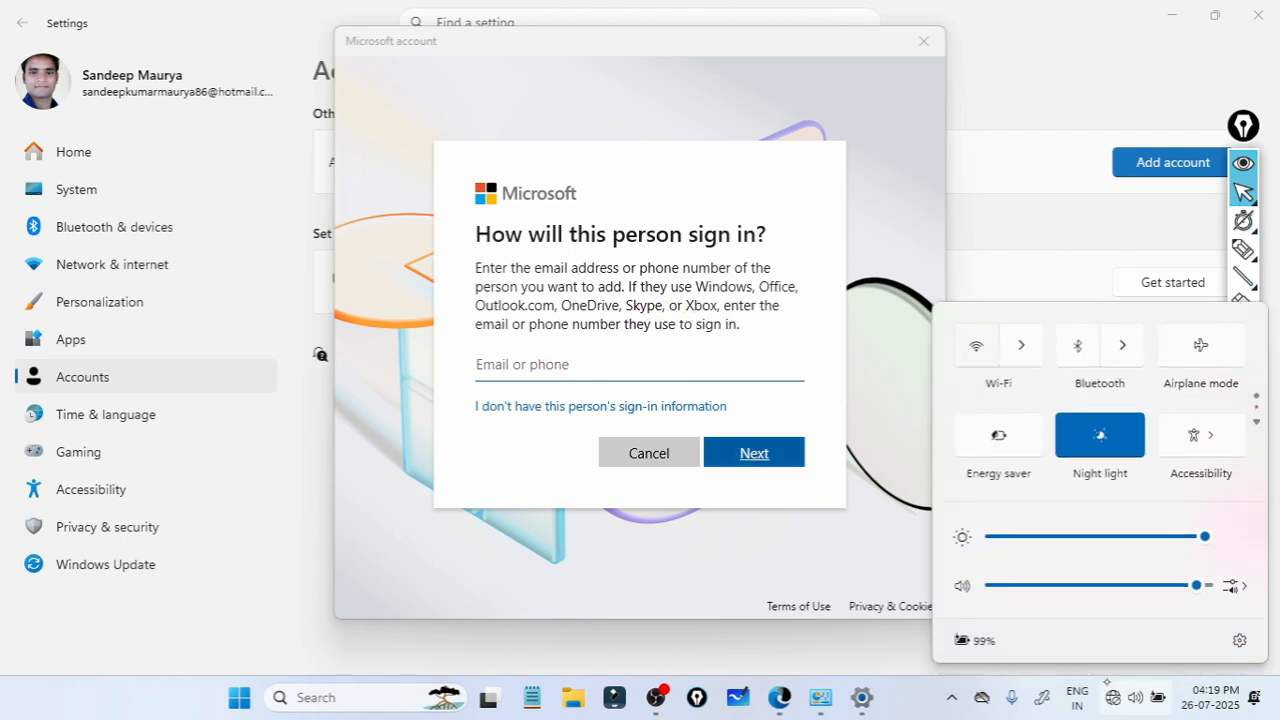
pyautogui.click(754, 452)
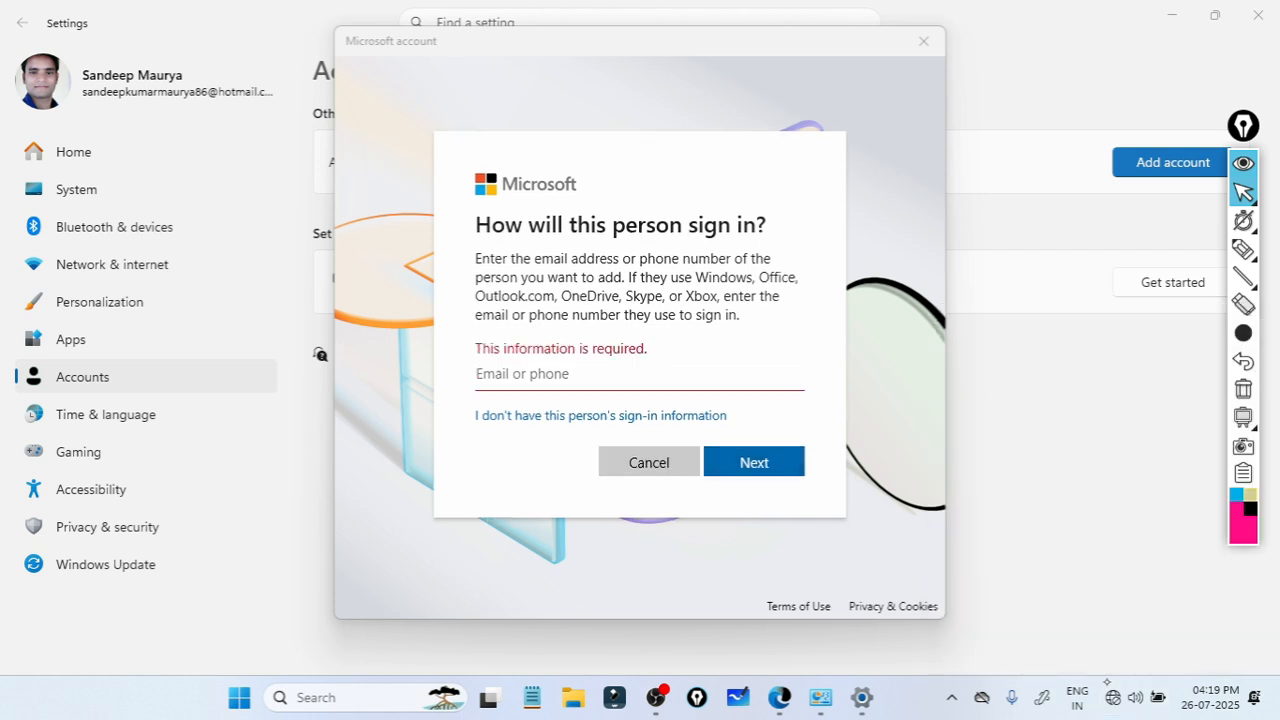
pyautogui.click(922, 44)
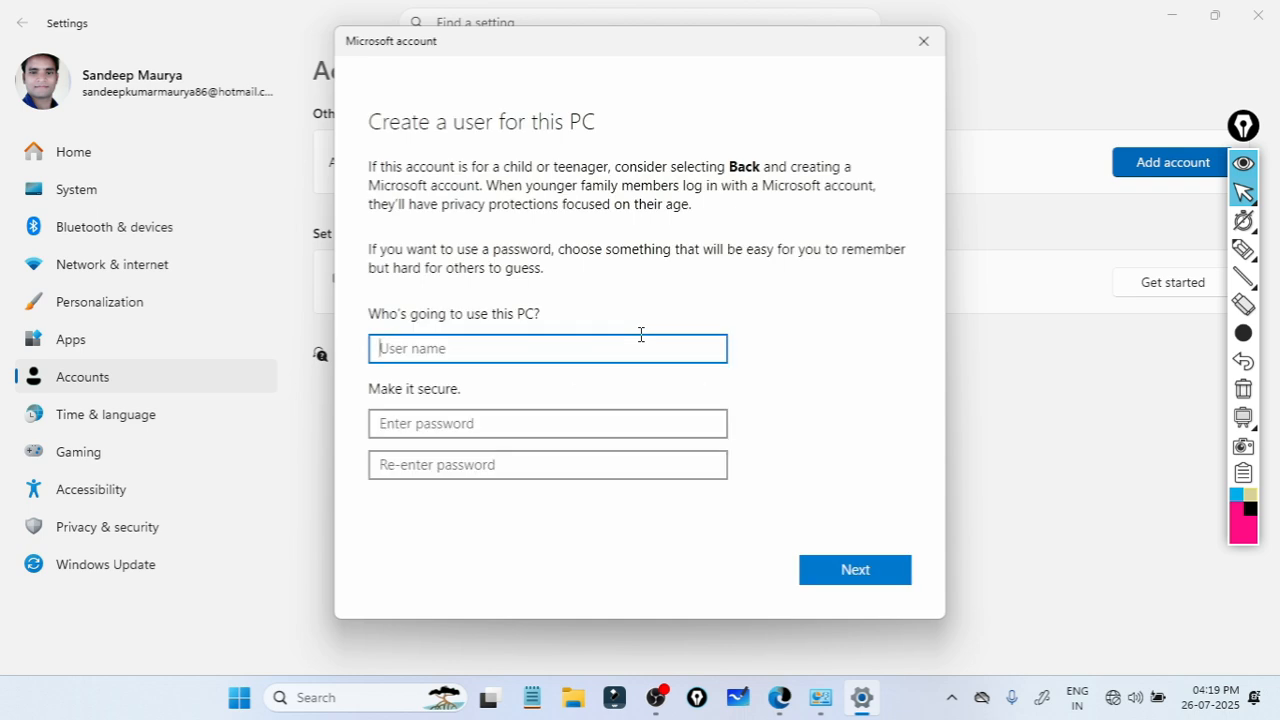
# Step: Create a local user named demo without a password
pyautogui.write('demo')
pyautogui.press('Tab')
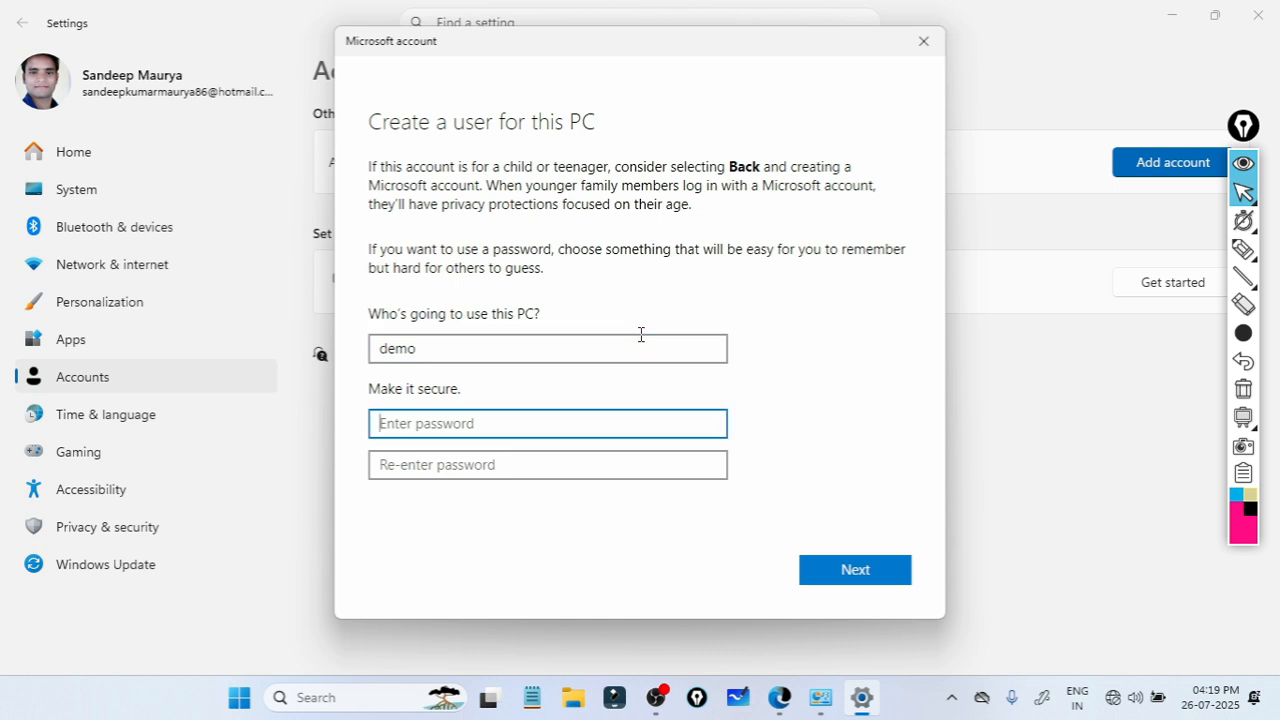
pyautogui.press('Return')
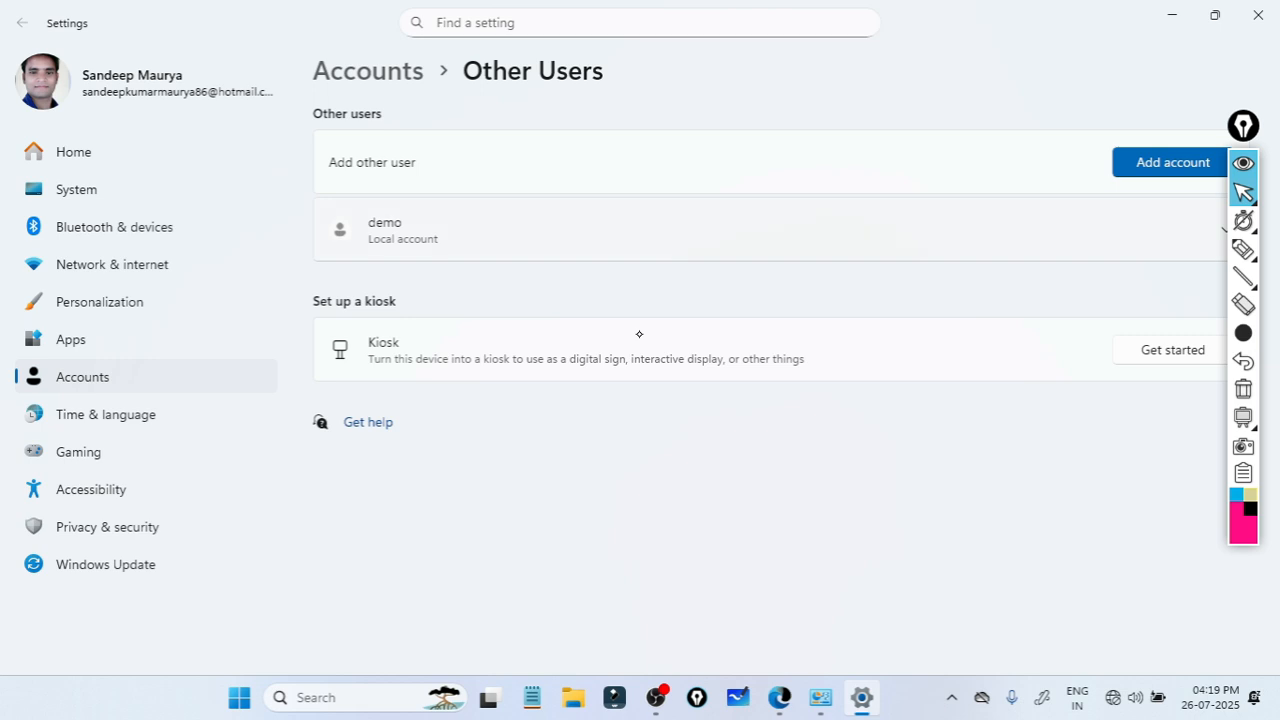
# Step: Collapse the annotation toolbar and change the demo account's type to Administrator
pyautogui.click(1243, 163)
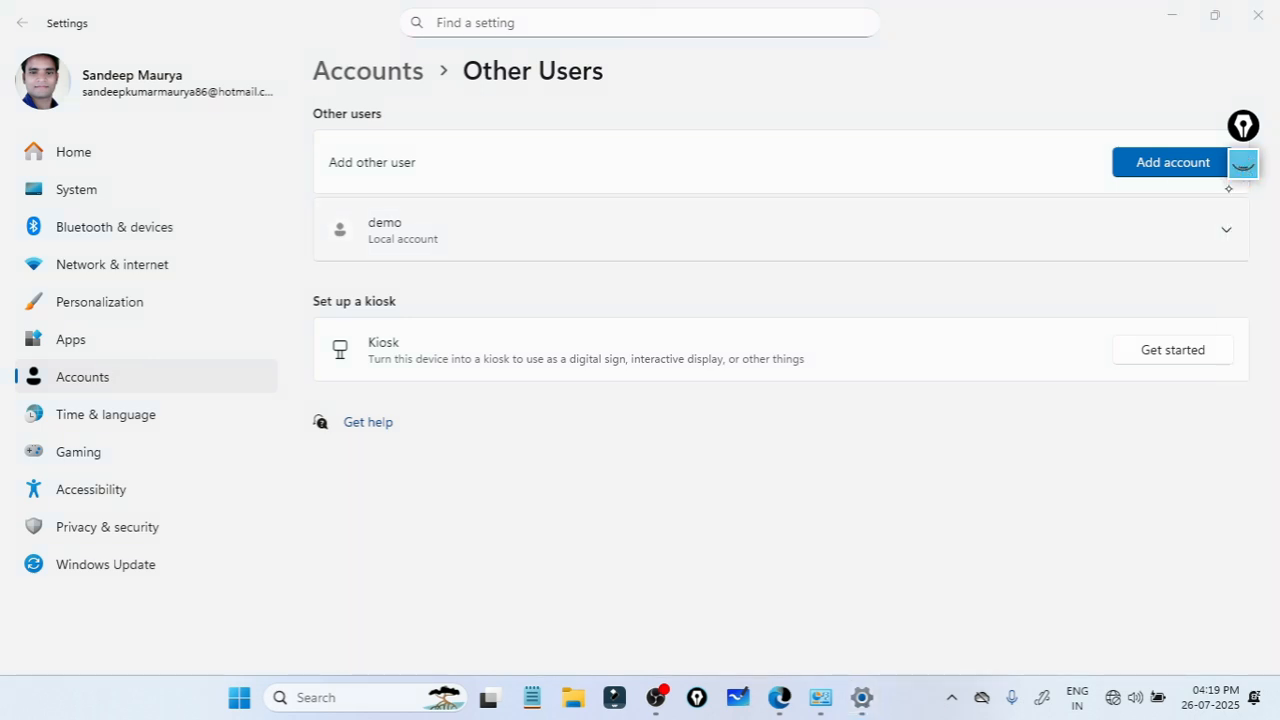
pyautogui.click(1226, 229)
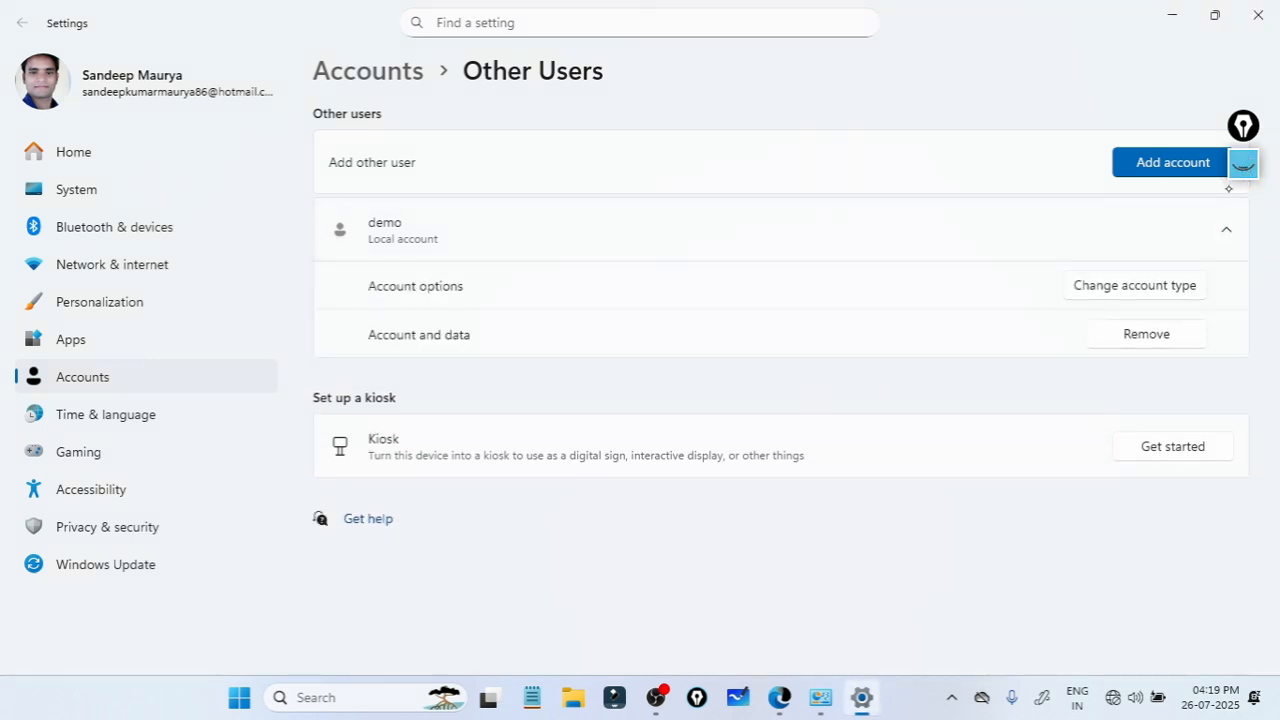
pyautogui.click(1149, 296)
pyautogui.click(504, 372)
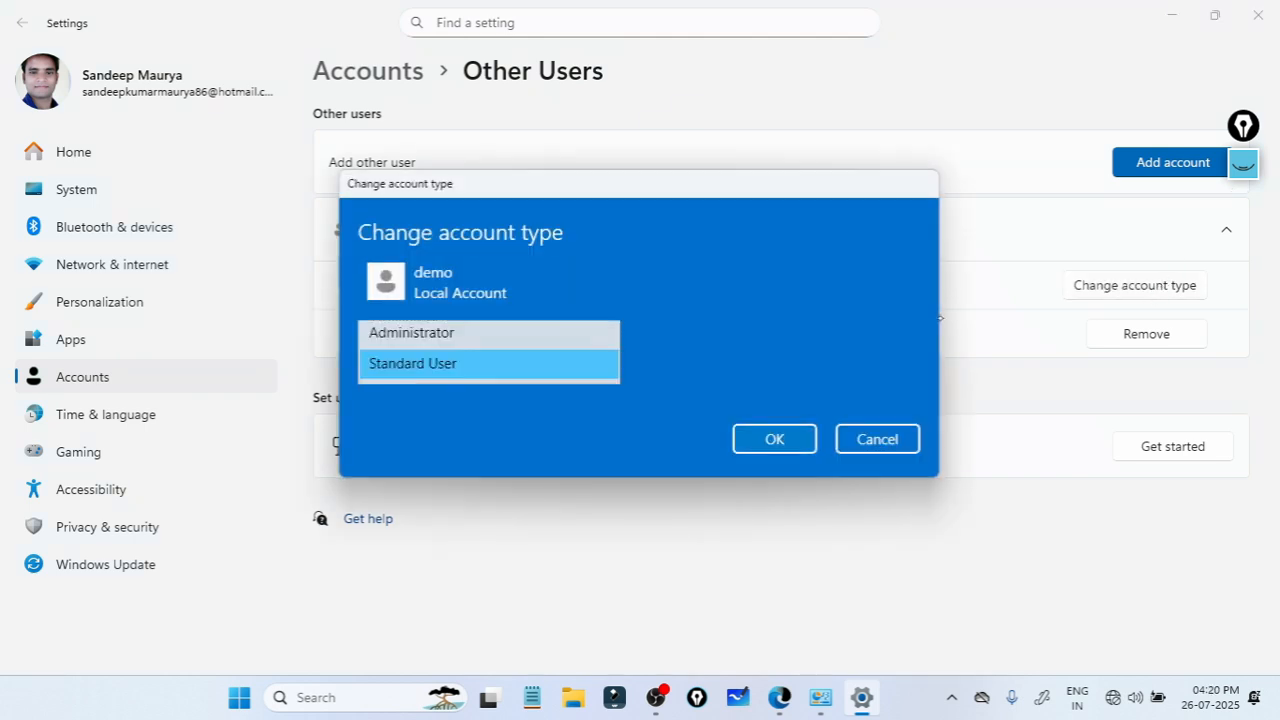
pyautogui.click(483, 333)
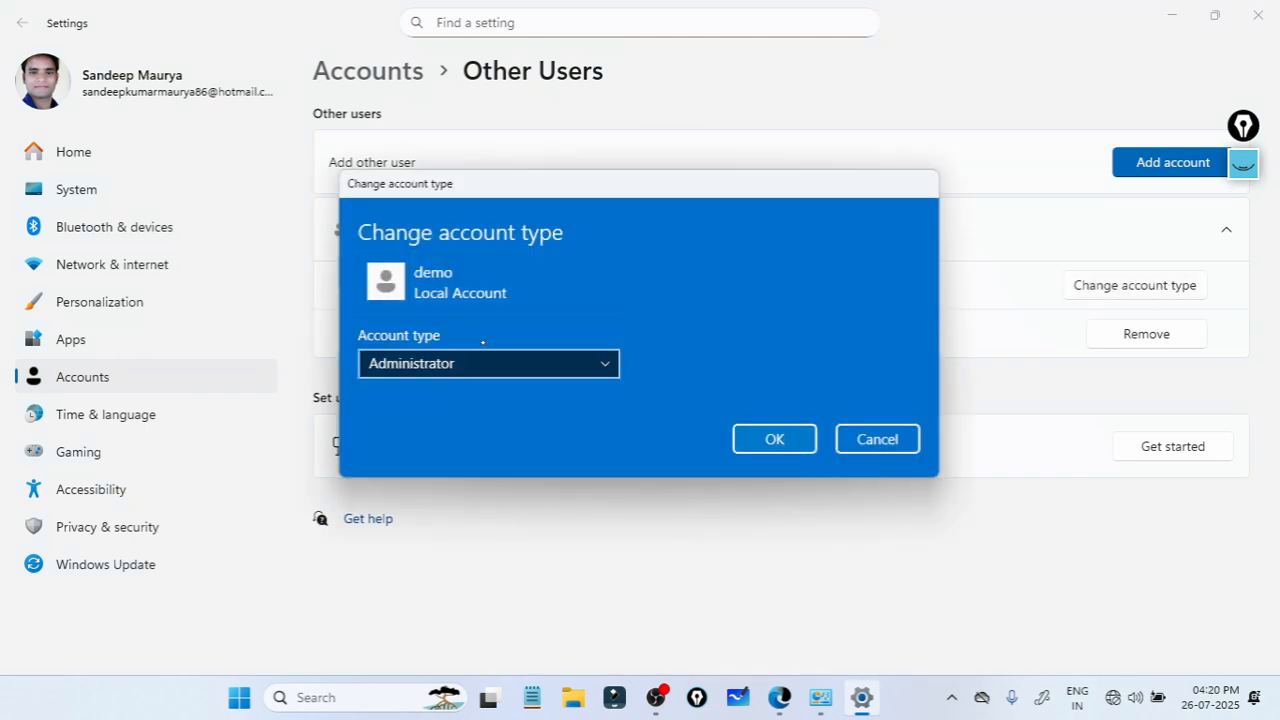
pyautogui.press('Return')
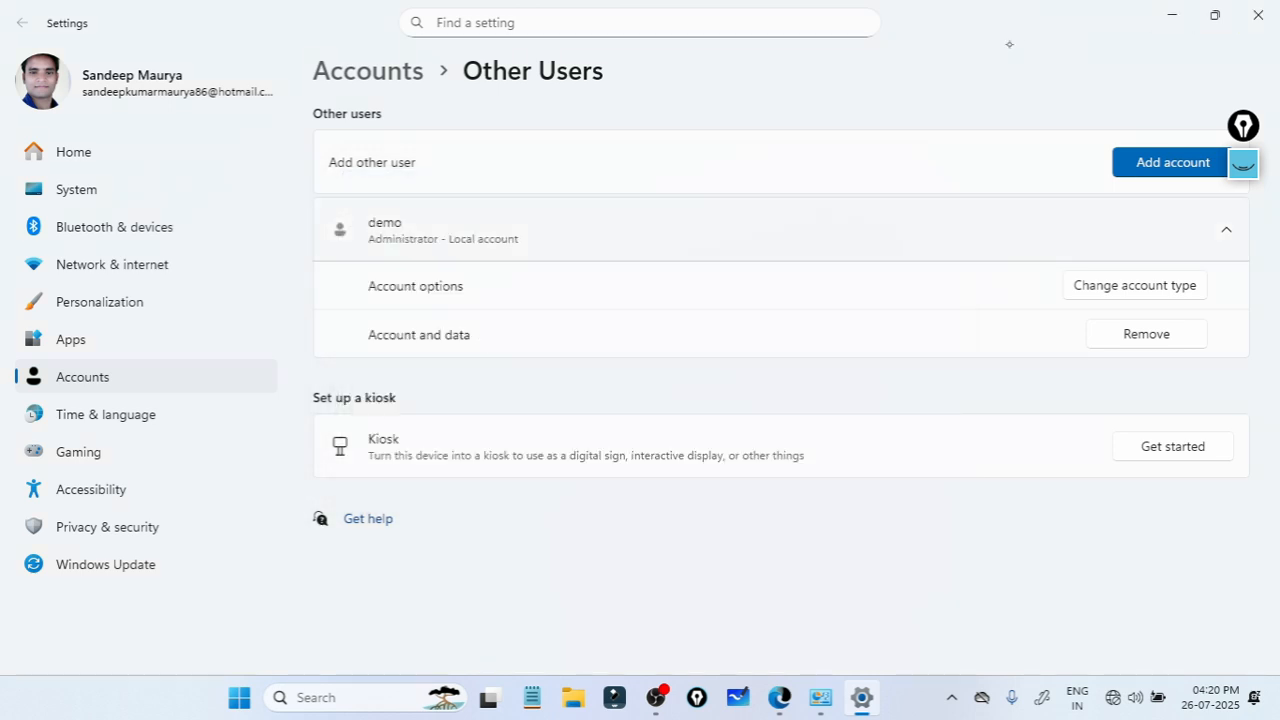
# Step: Close Settings and reload the Manage Accounts list by going back to User Accounts and reopening it
pyautogui.click(1258, 14)
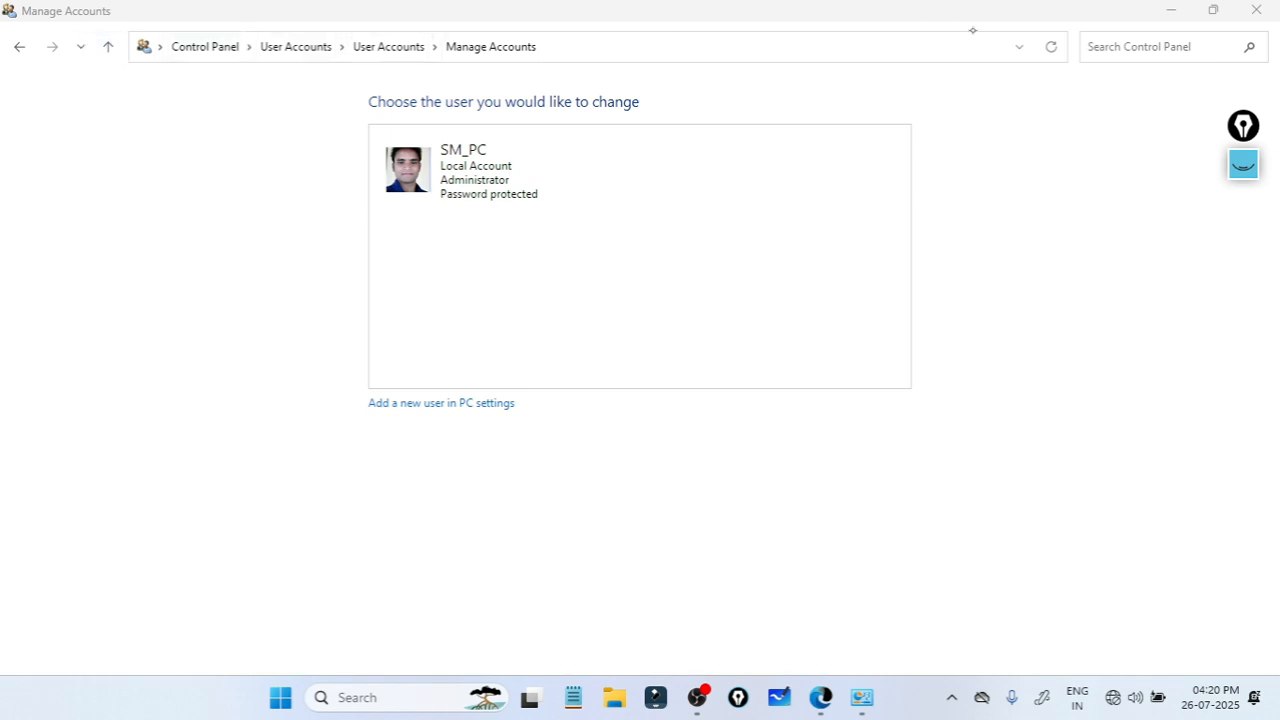
pyautogui.click(1051, 46)
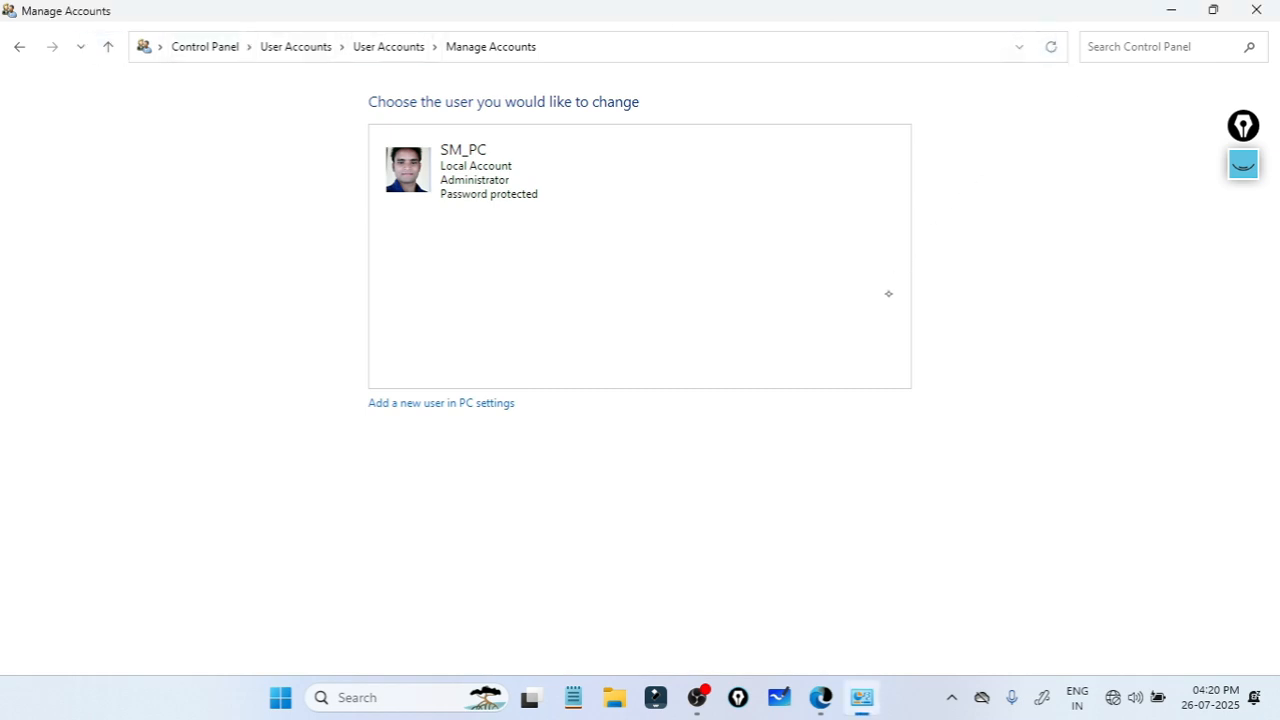
pyautogui.click(1051, 47)
pyautogui.click(19, 46)
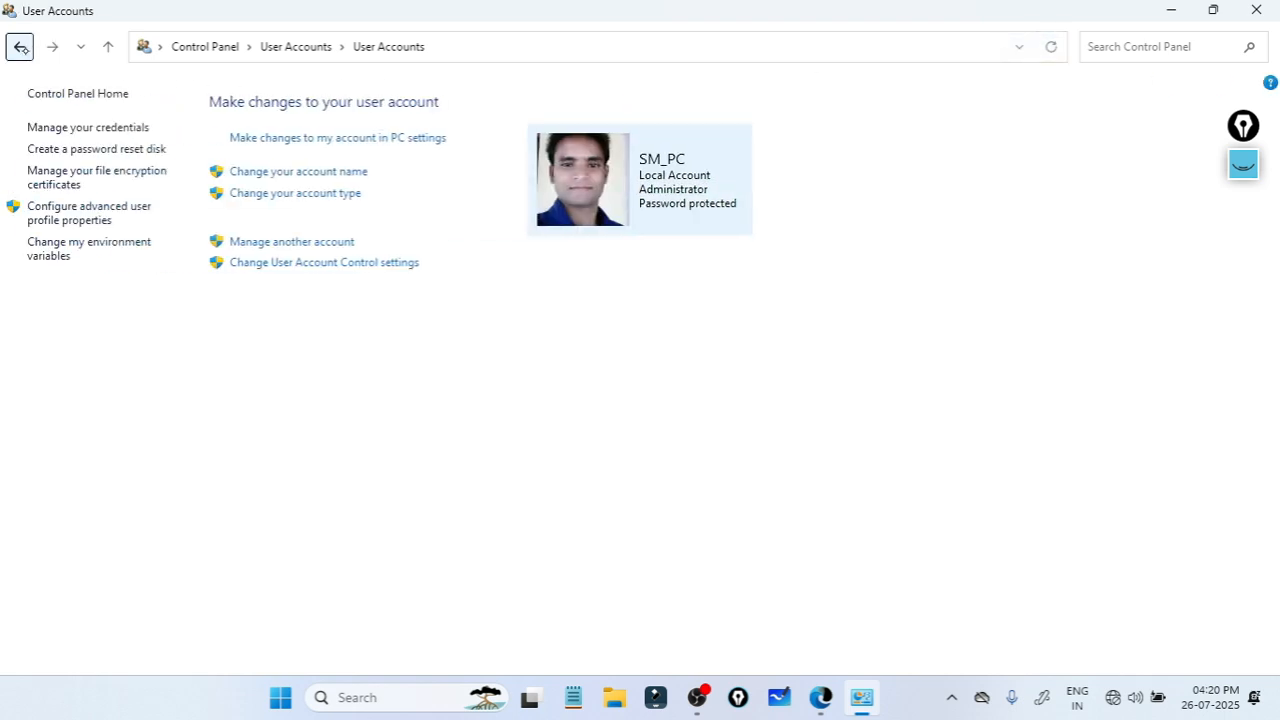
pyautogui.click(19, 46)
pyautogui.click(288, 101)
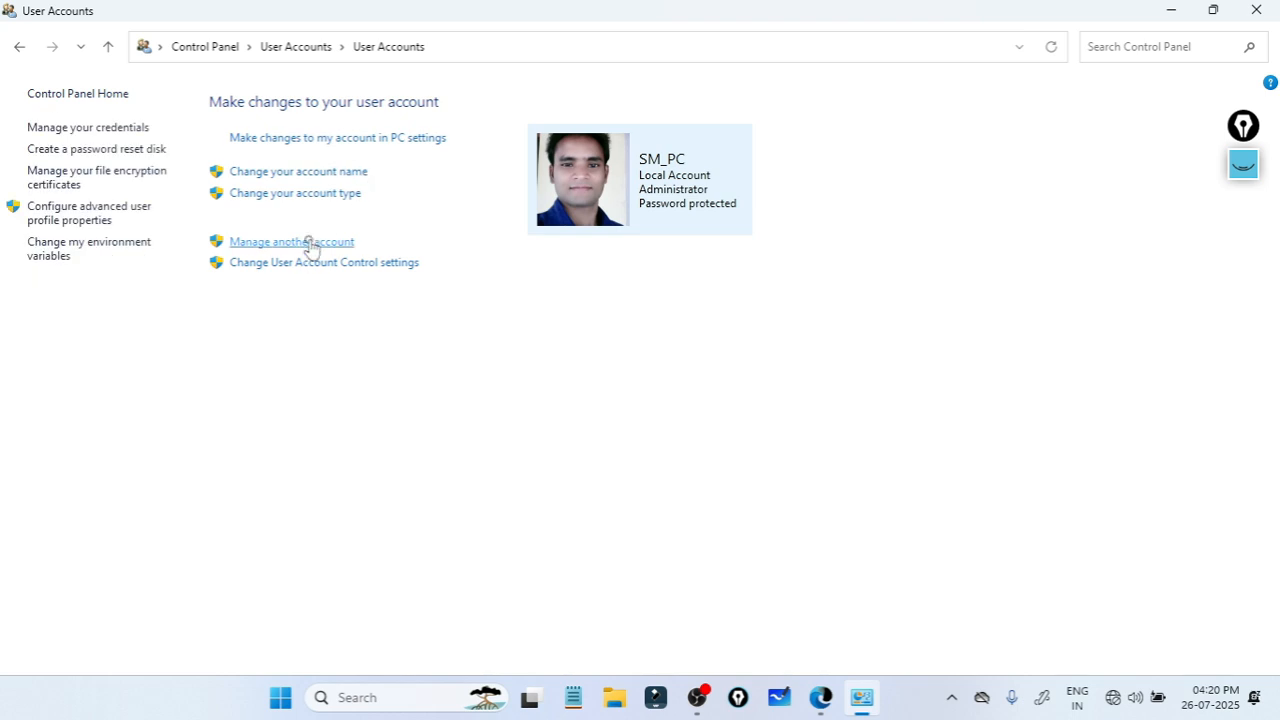
pyautogui.click(309, 242)
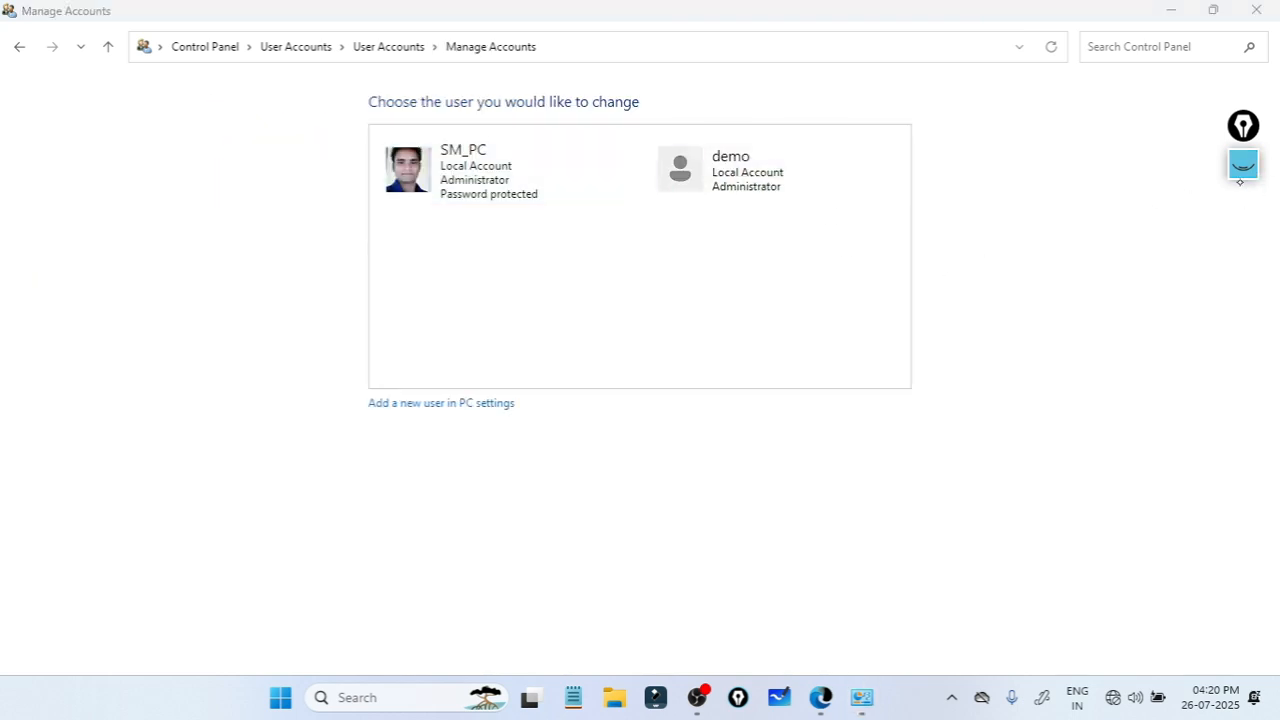
# Step: Circle the demo account with the pink pen, then return to the pointer and hide the annotations
pyautogui.click(1243, 165)
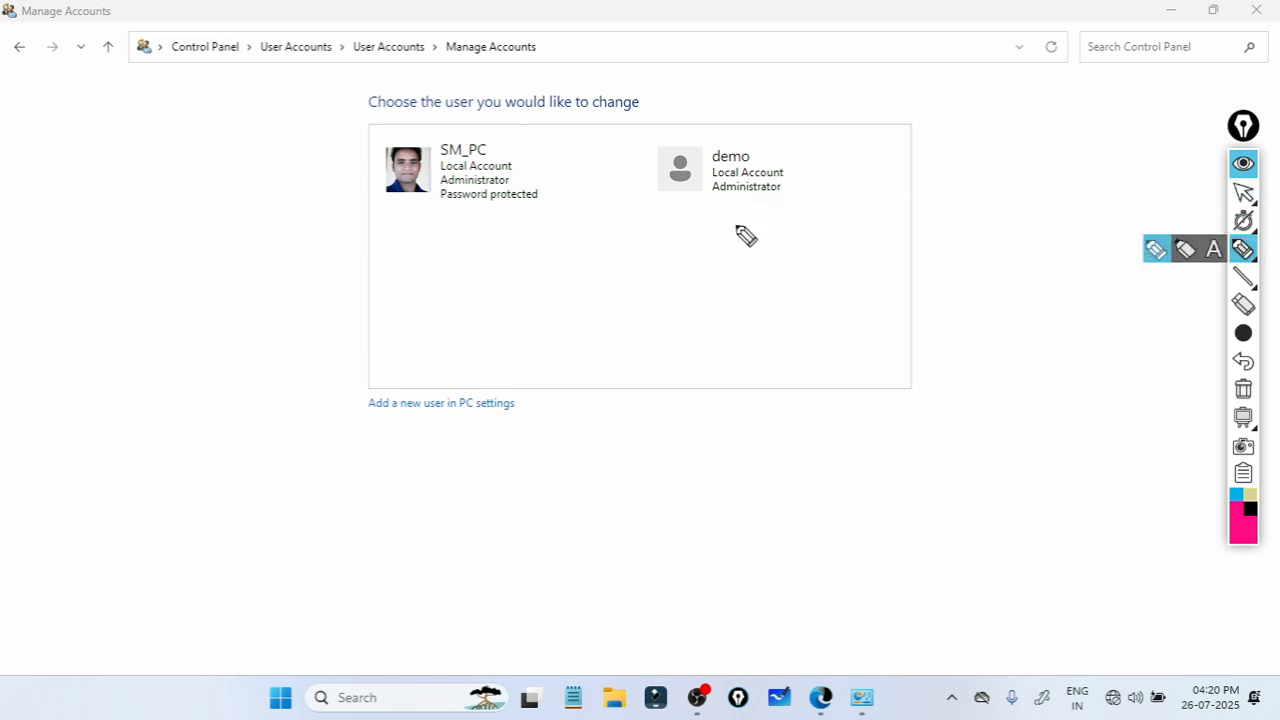
pyautogui.moveTo(746, 246)
pyautogui.mouseDown()
pyautogui.moveTo(740, 115)
pyautogui.moveTo(765, 270)
pyautogui.mouseUp()
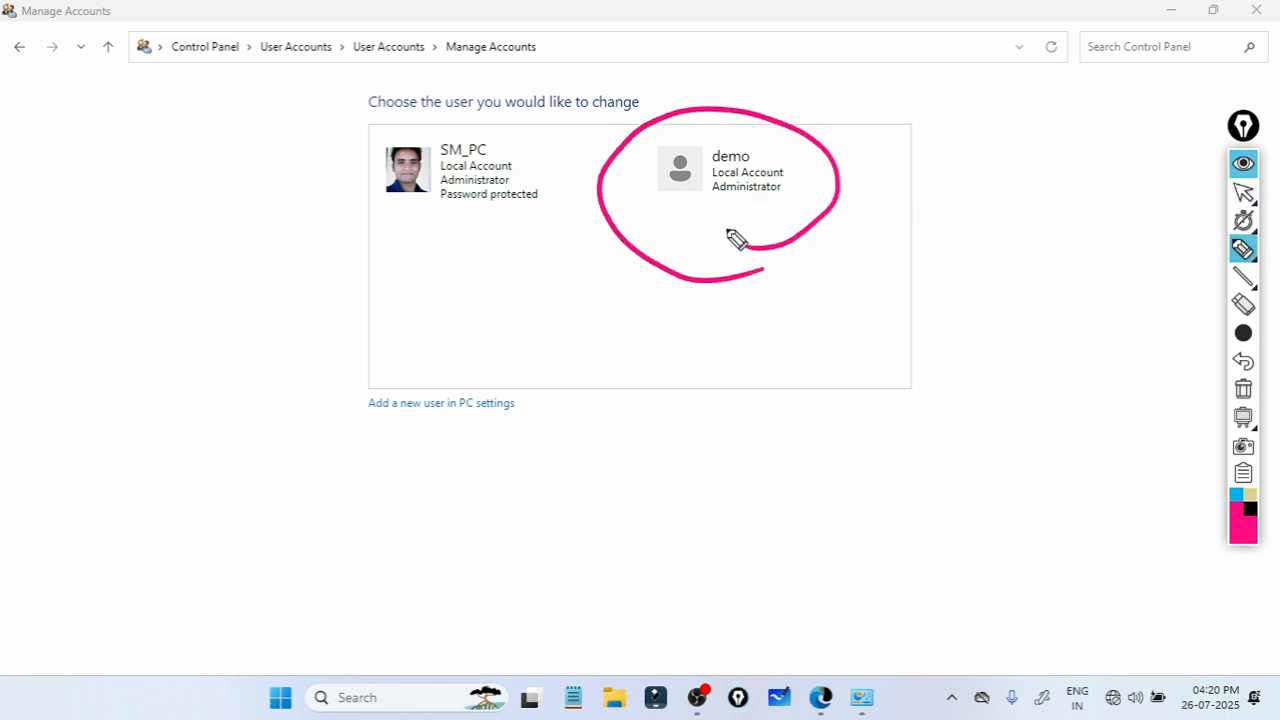
pyautogui.click(1240, 250)
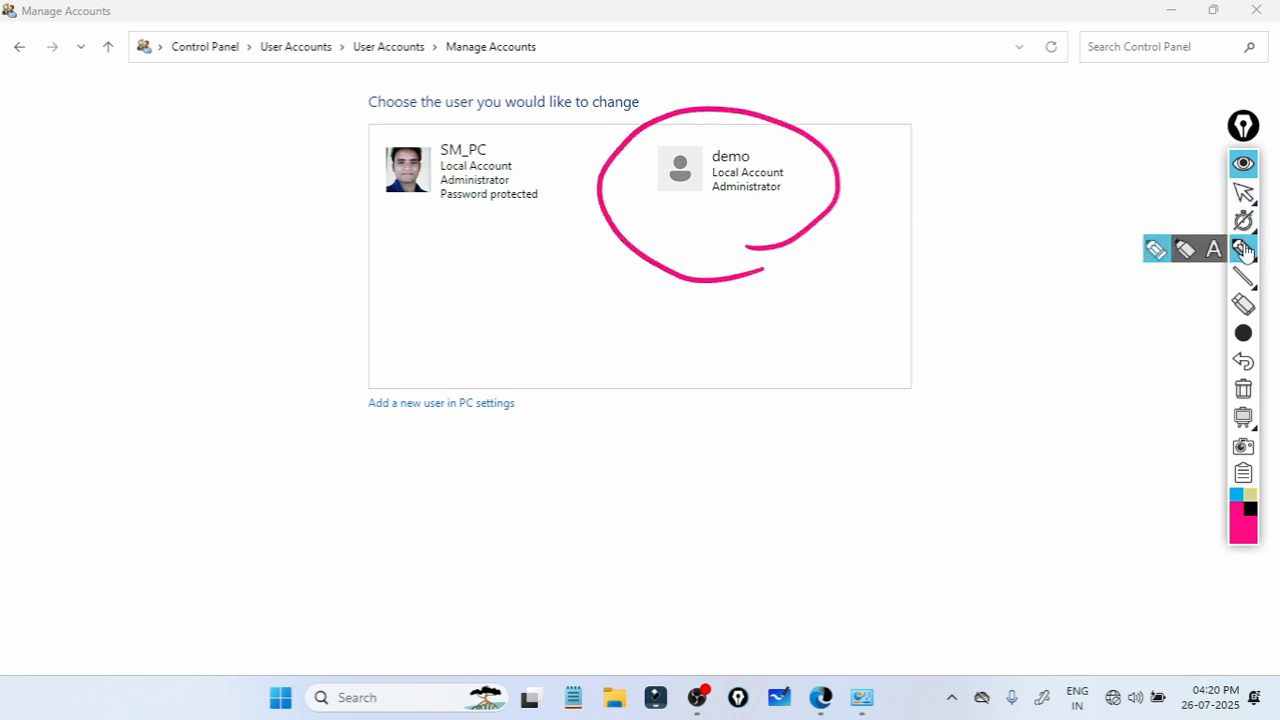
pyautogui.click(1243, 195)
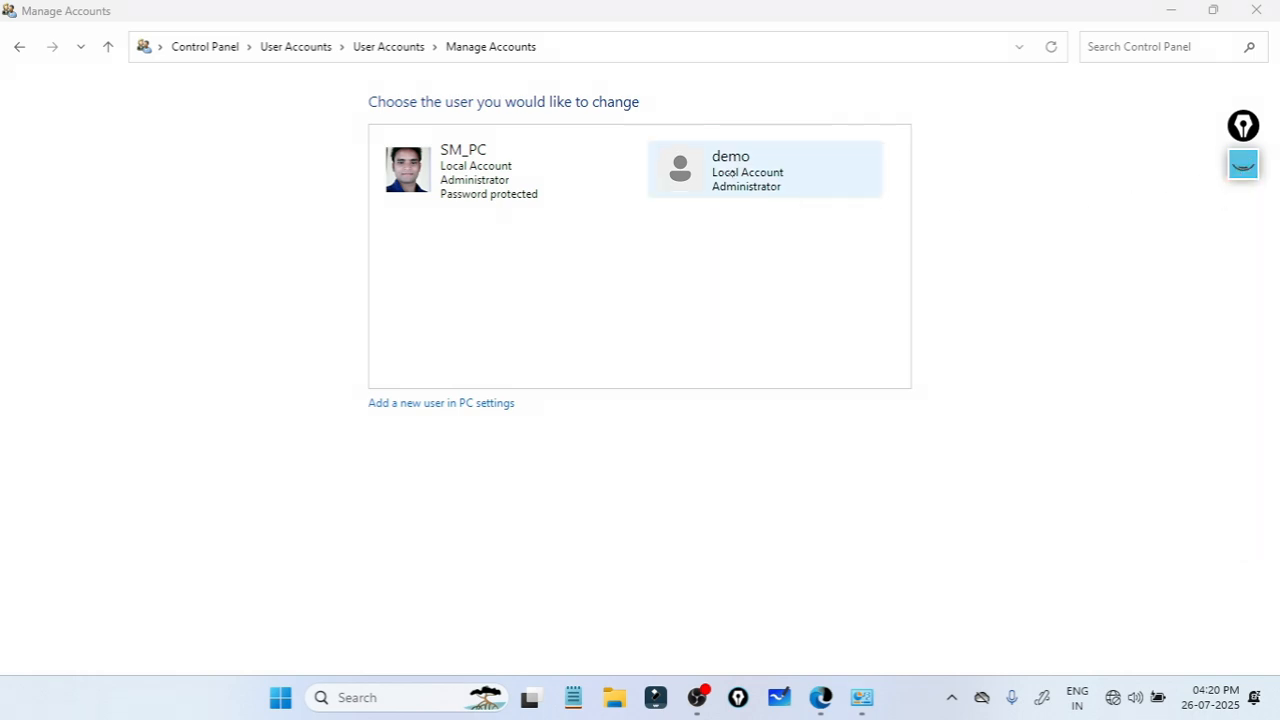
# Step: Open the demo account, look at its rename page without changing the name, and change its account type to Standard
pyautogui.click(731, 173)
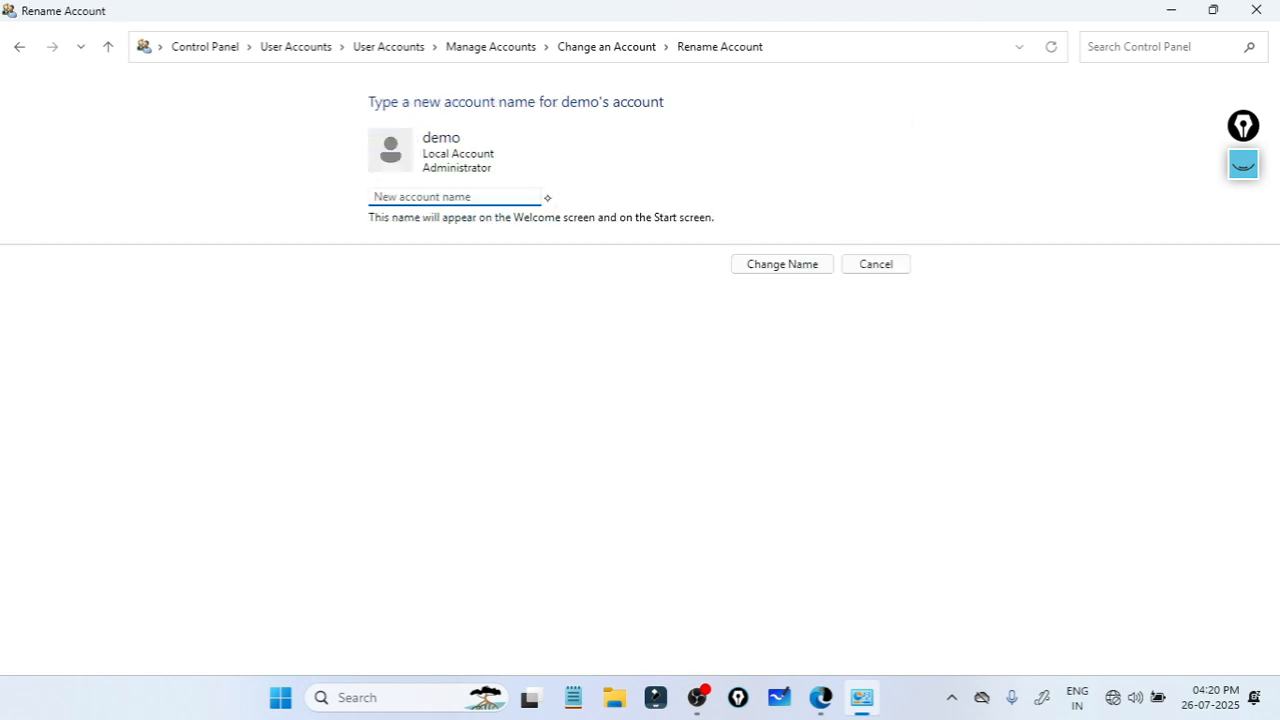
pyautogui.click(848, 264)
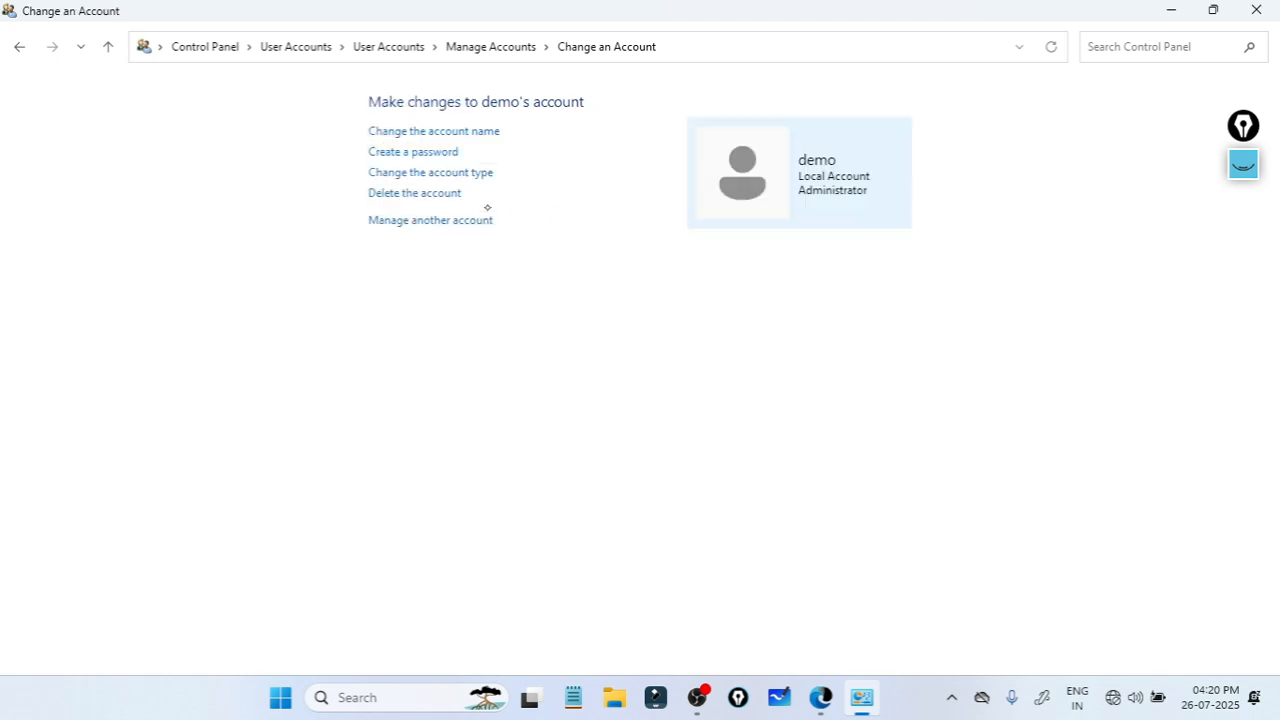
pyautogui.click(453, 180)
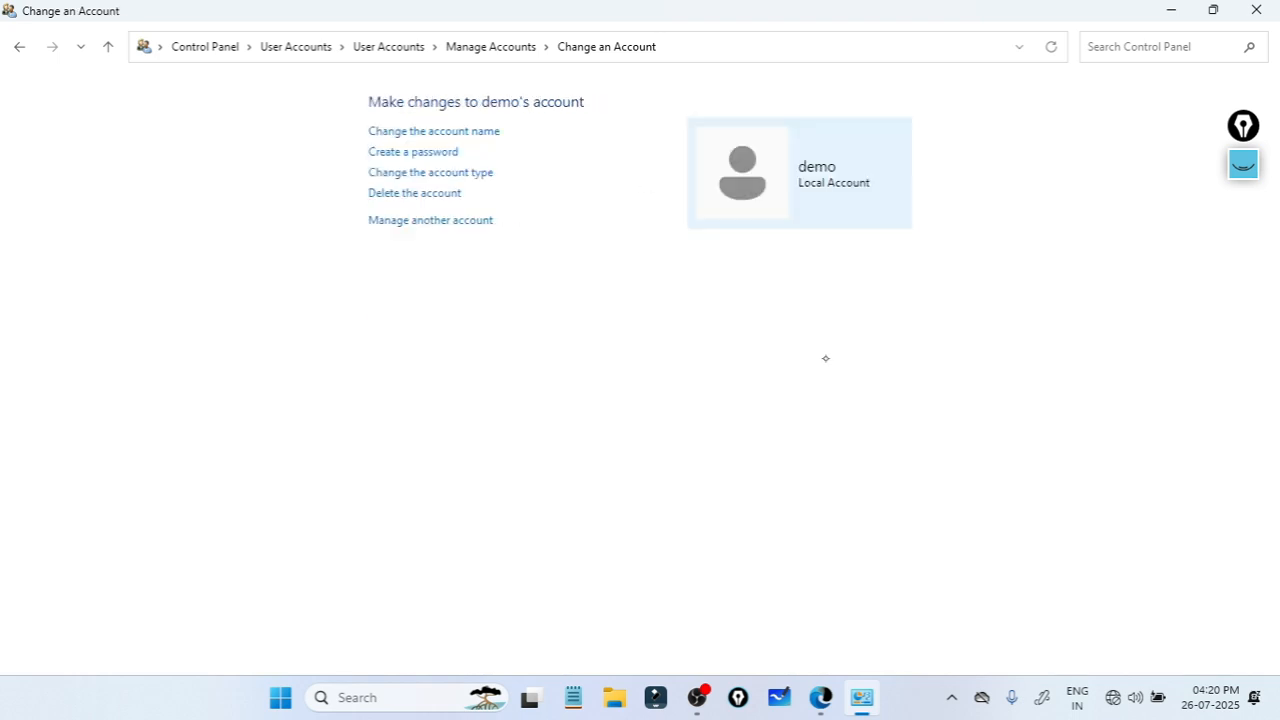
# Step: Return to the account list, reopen the demo account and start deleting it
pyautogui.click(451, 224)
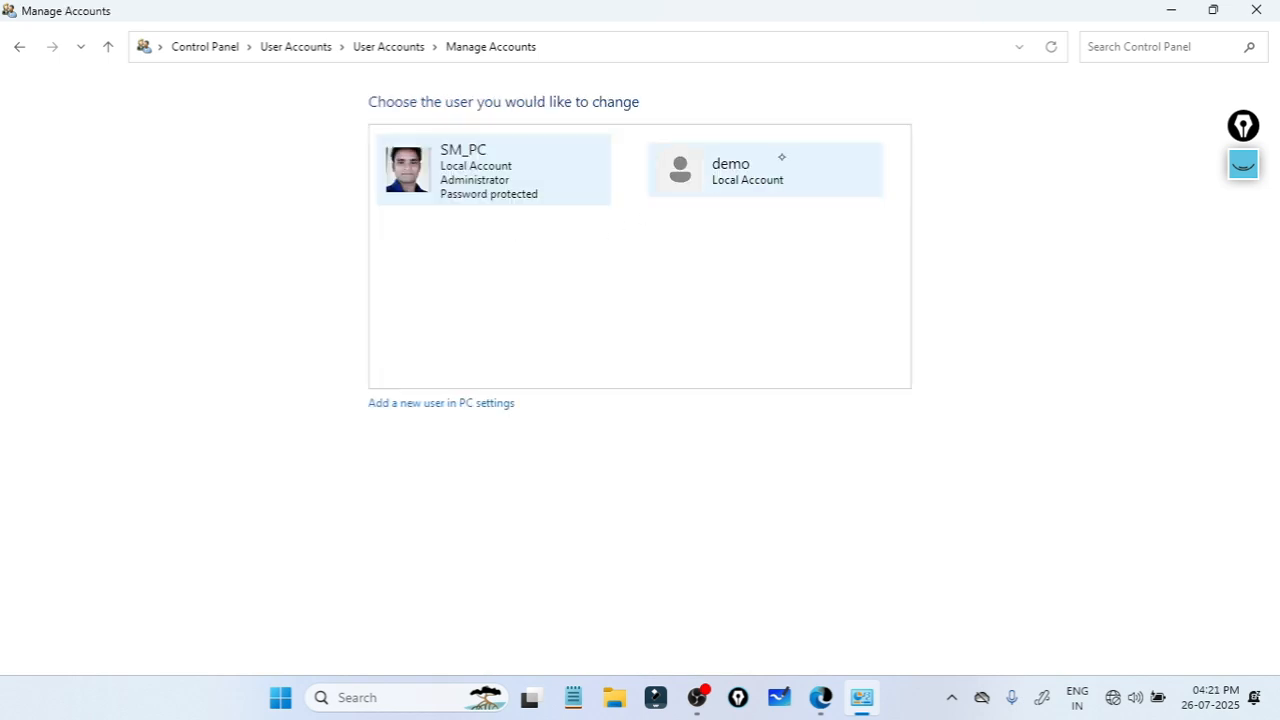
pyautogui.click(750, 177)
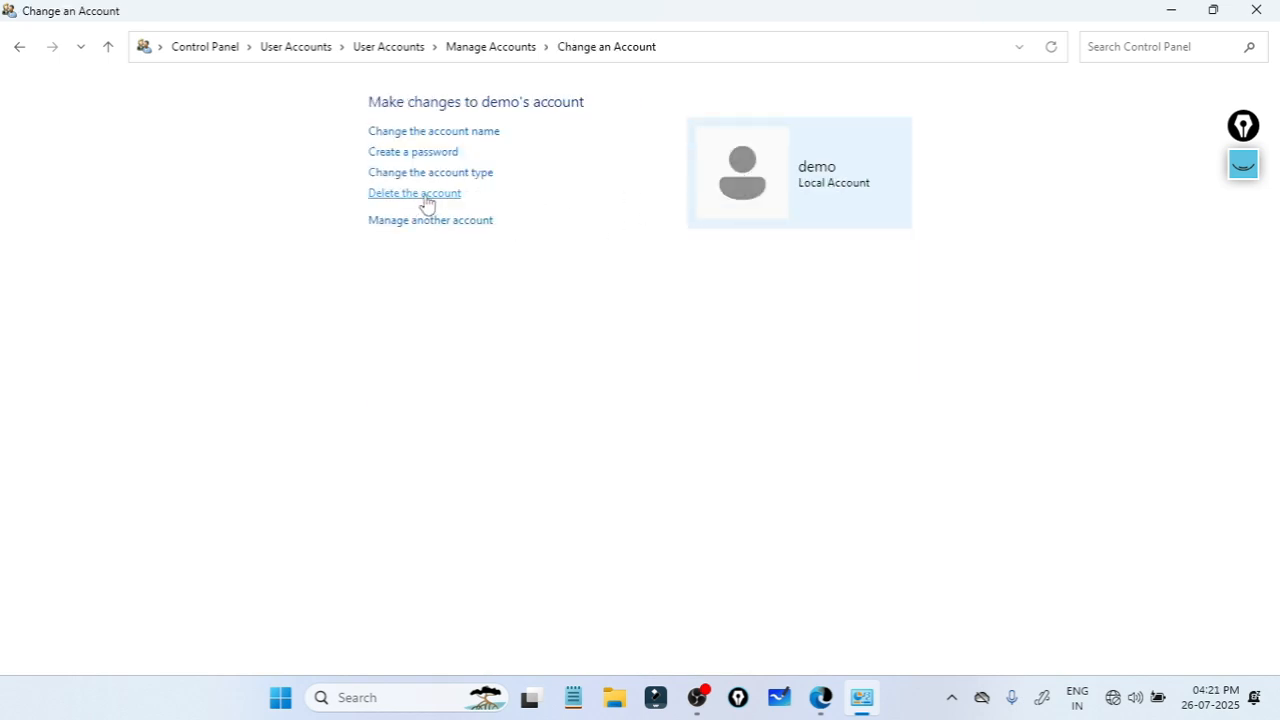
pyautogui.click(440, 197)
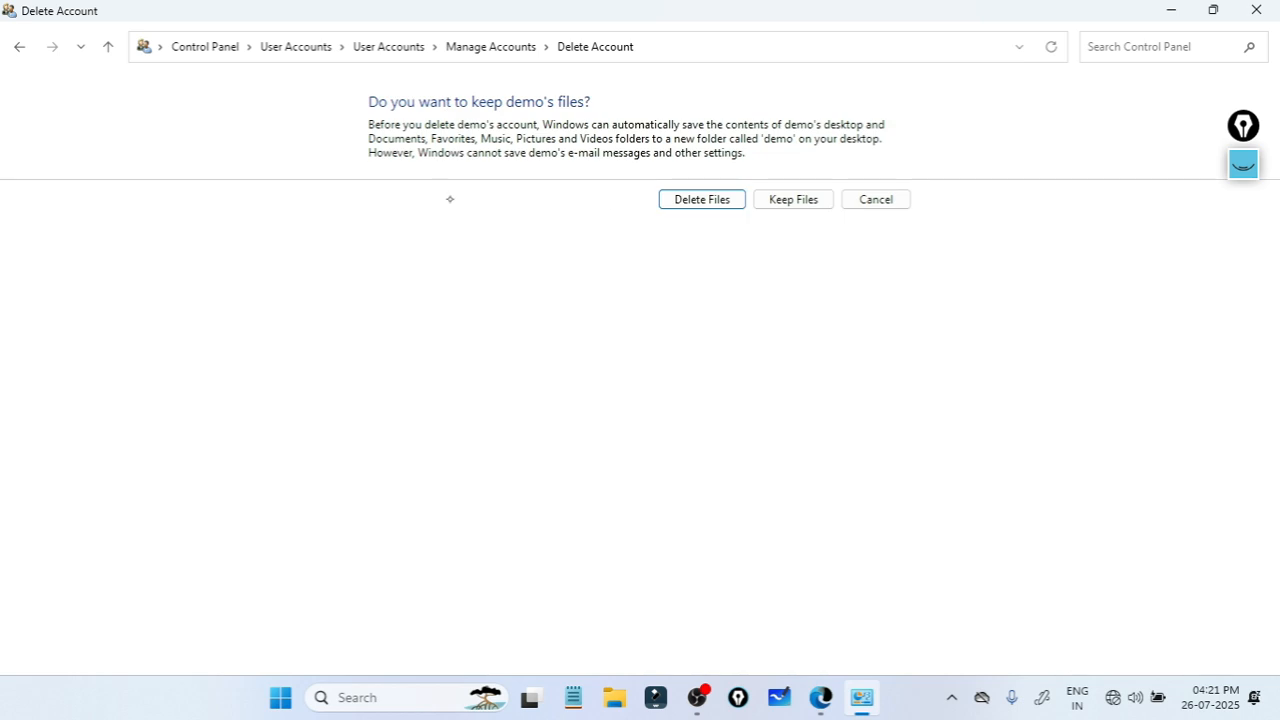
# Step: Clear the old annotation, then underline the file-saving notice and mark Delete Files with a stroke and Keep Files with a cross in pink
pyautogui.click(1243, 166)
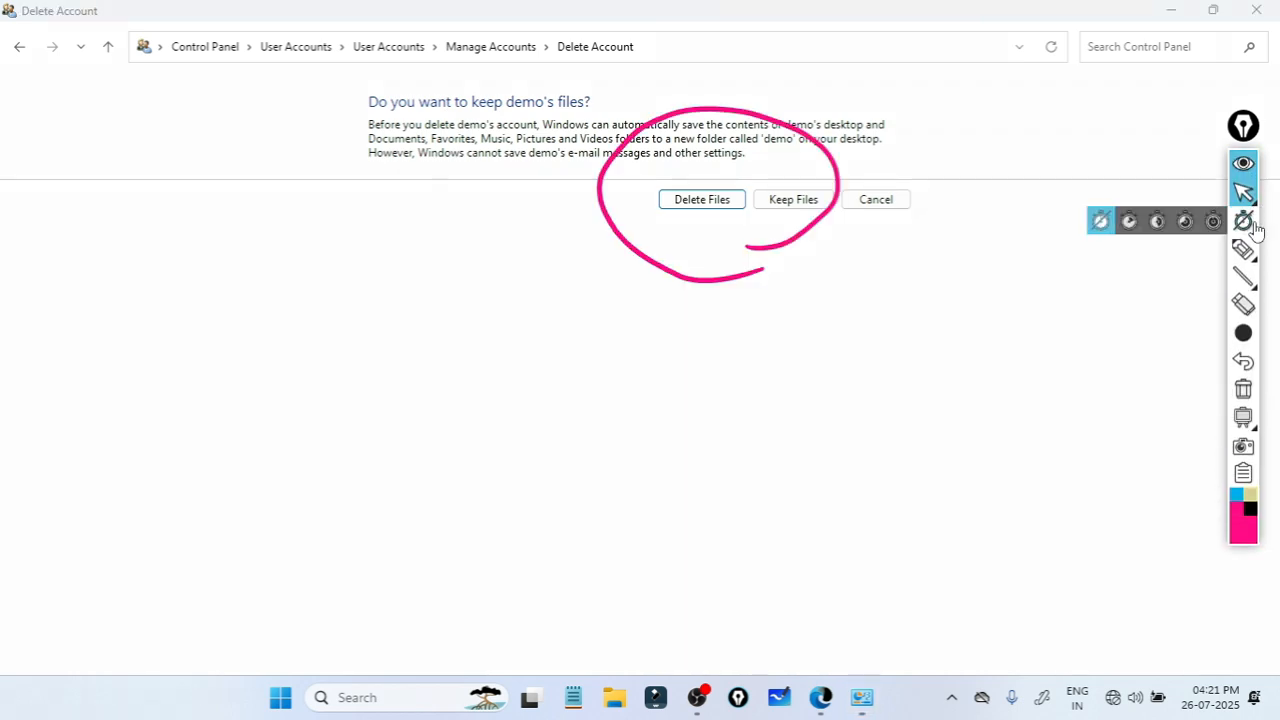
pyautogui.click(1243, 389)
pyautogui.moveTo(1249, 252)
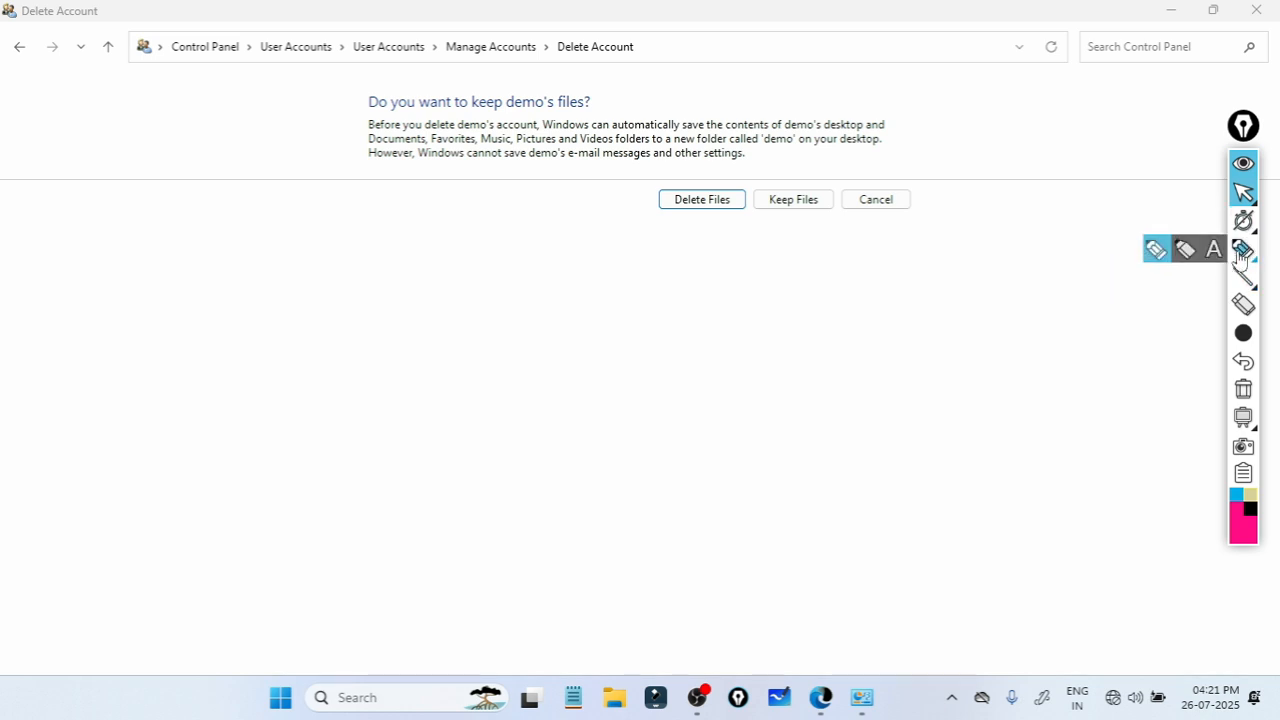
pyautogui.click(1163, 252)
pyautogui.moveTo(336, 177)
pyautogui.mouseDown()
pyautogui.moveTo(640, 153)
pyautogui.moveTo(725, 167)
pyautogui.mouseUp()
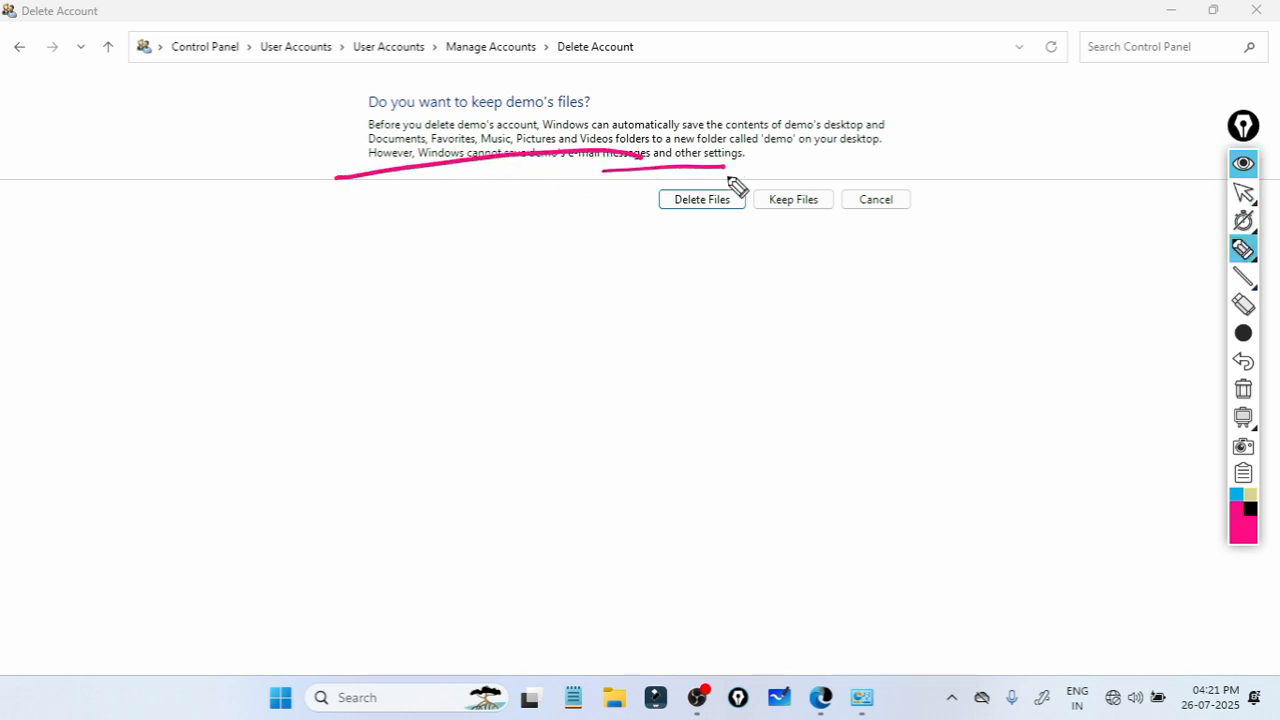
pyautogui.moveTo(661, 241)
pyautogui.mouseDown()
pyautogui.moveTo(702, 211)
pyautogui.moveTo(806, 222)
pyautogui.moveTo(779, 239)
pyautogui.mouseUp()
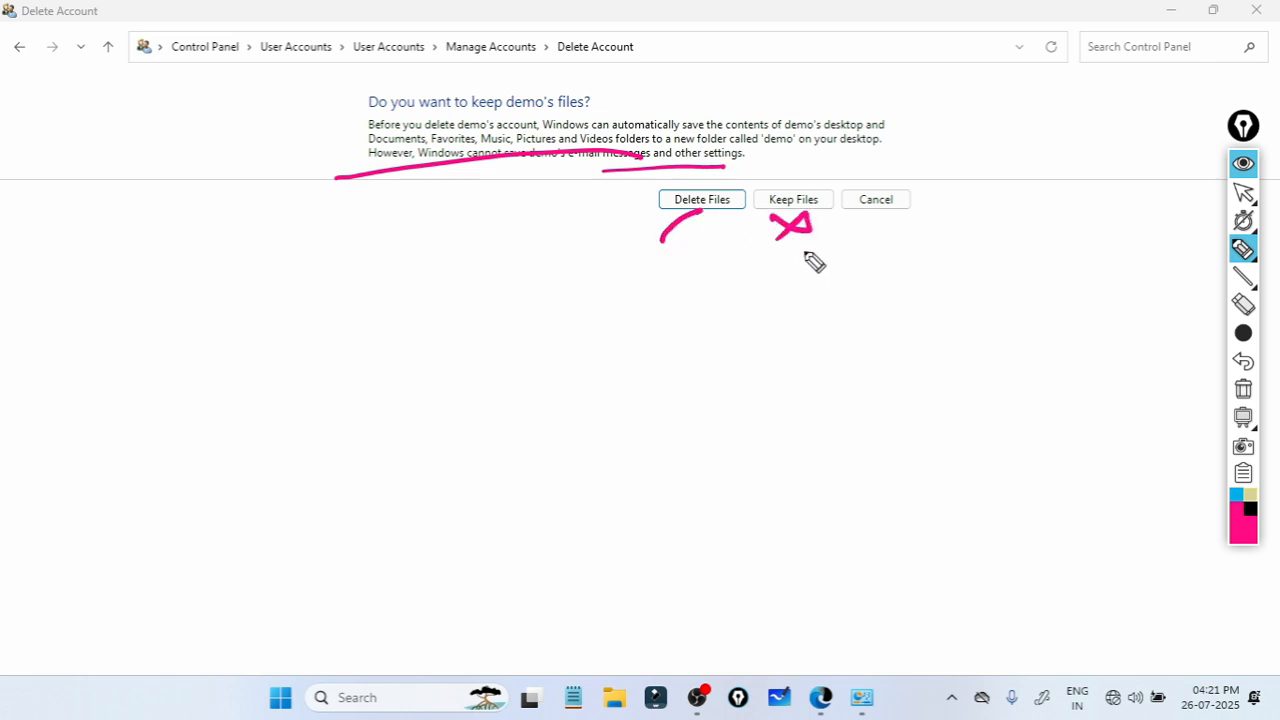
# Step: Draw a pink cross under Delete Files, hide the annotations, and delete the demo account along with its files, closing the accounts window
pyautogui.moveTo(697, 222); pyautogui.dragTo(728, 249)
pyautogui.moveTo(724, 223); pyautogui.dragTo(694, 272)
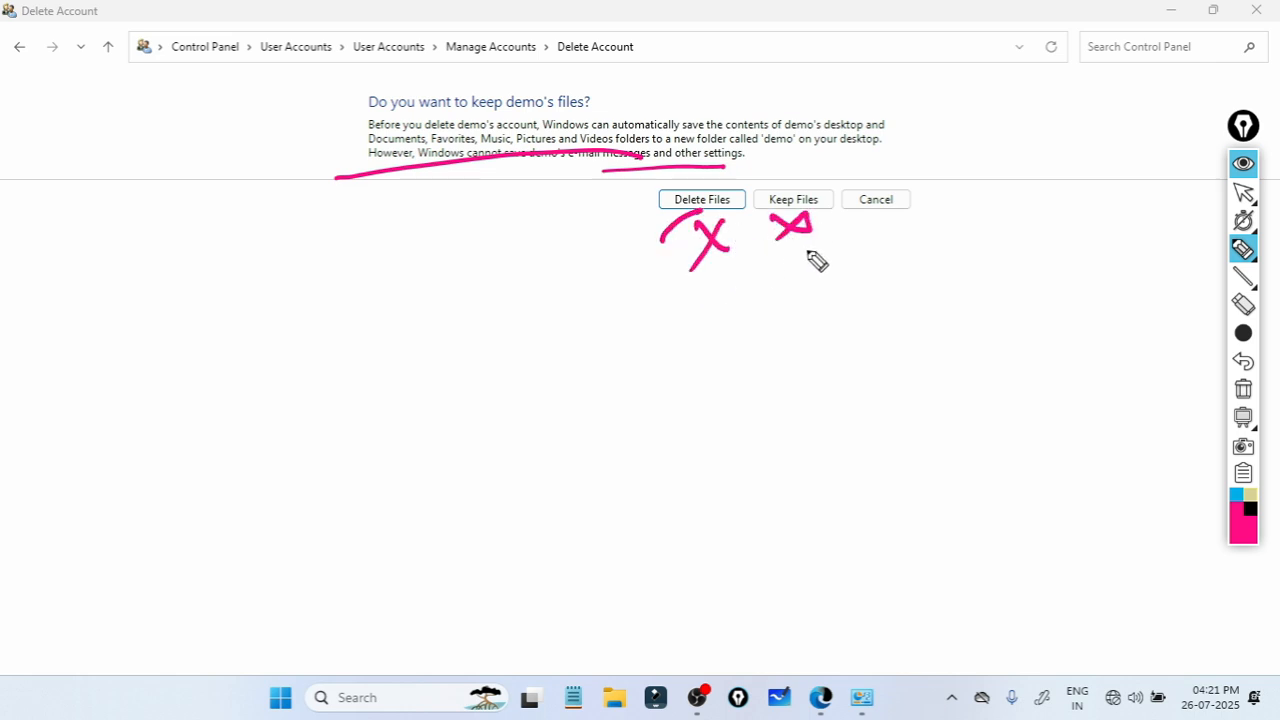
pyautogui.click(1243, 163)
pyautogui.click(690, 204)
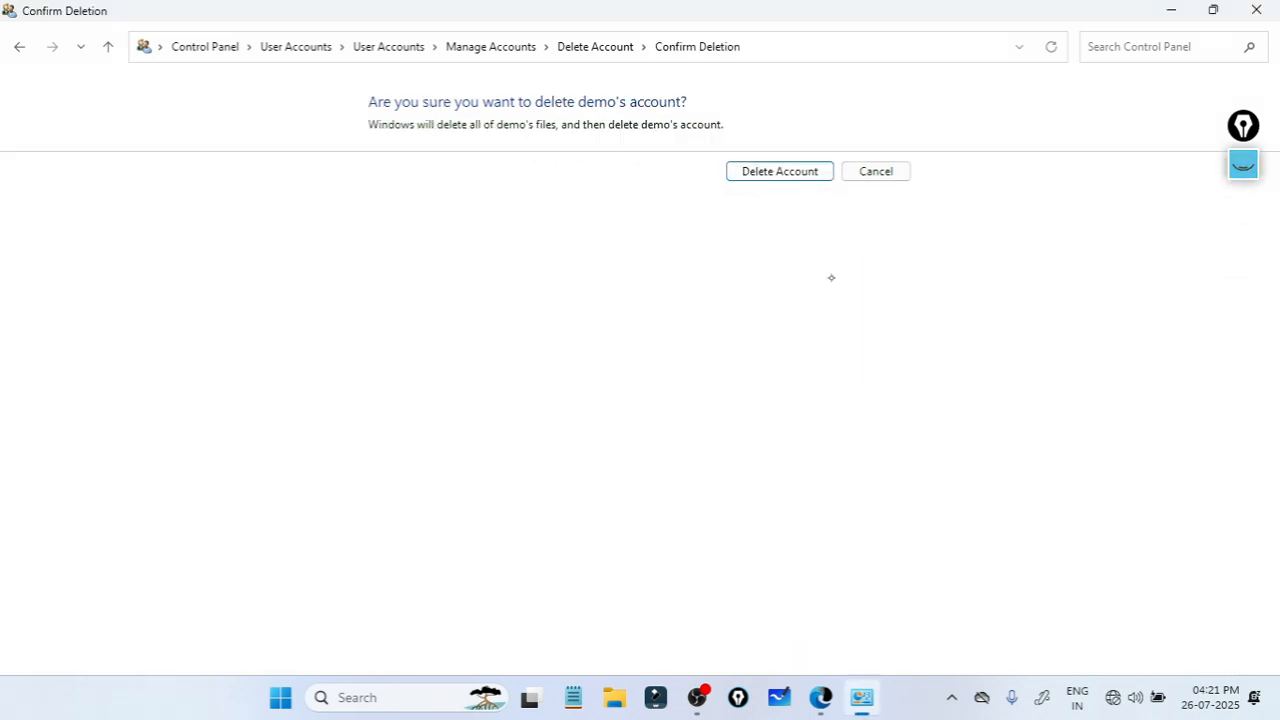
pyautogui.click(794, 171)
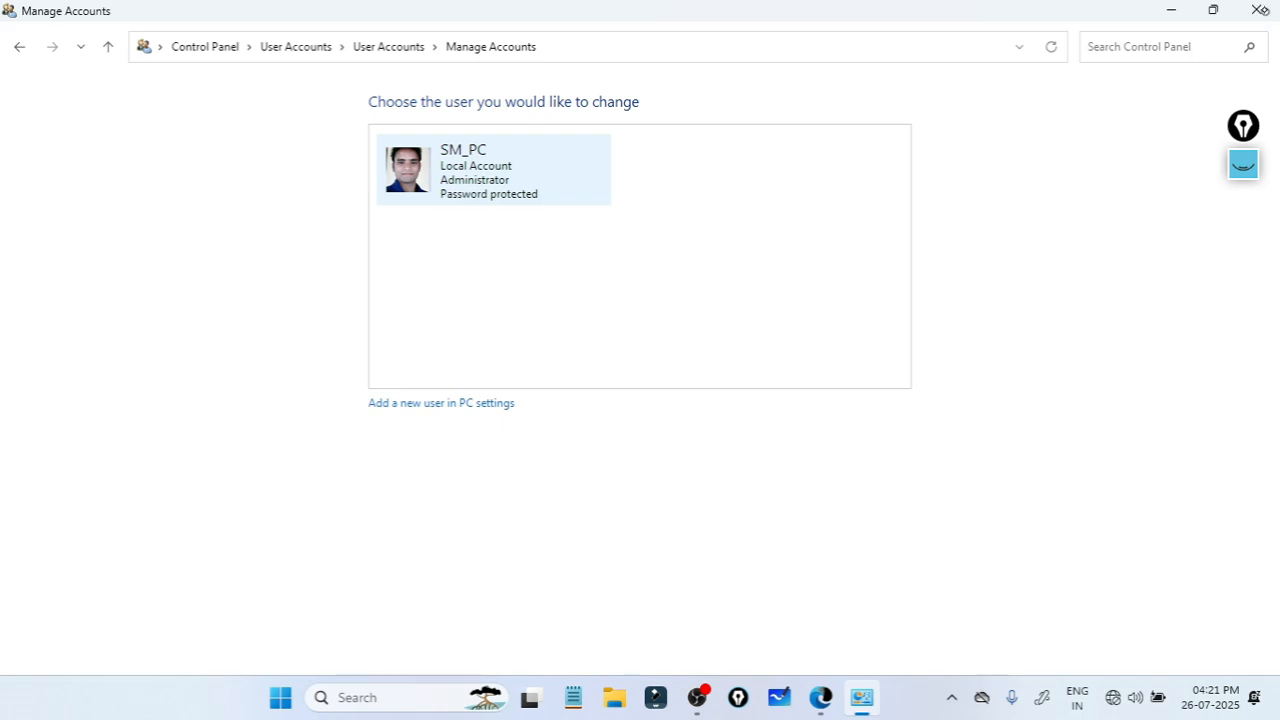
pyautogui.click(1240, 21)
# Step: Switch to the lesson page in Edge, clear the old marks and underline the System bullet in pink, then hide the annotations
pyautogui.click(862, 680)
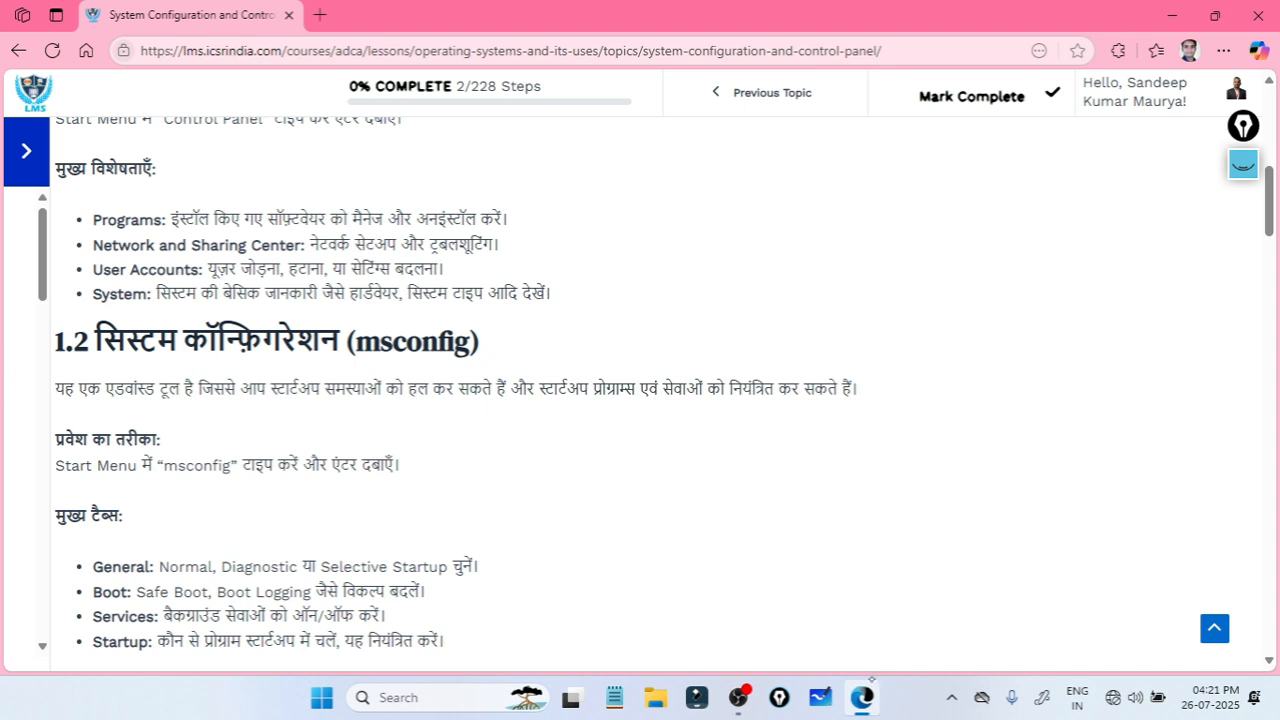
pyautogui.click(1241, 167)
pyautogui.click(1242, 389)
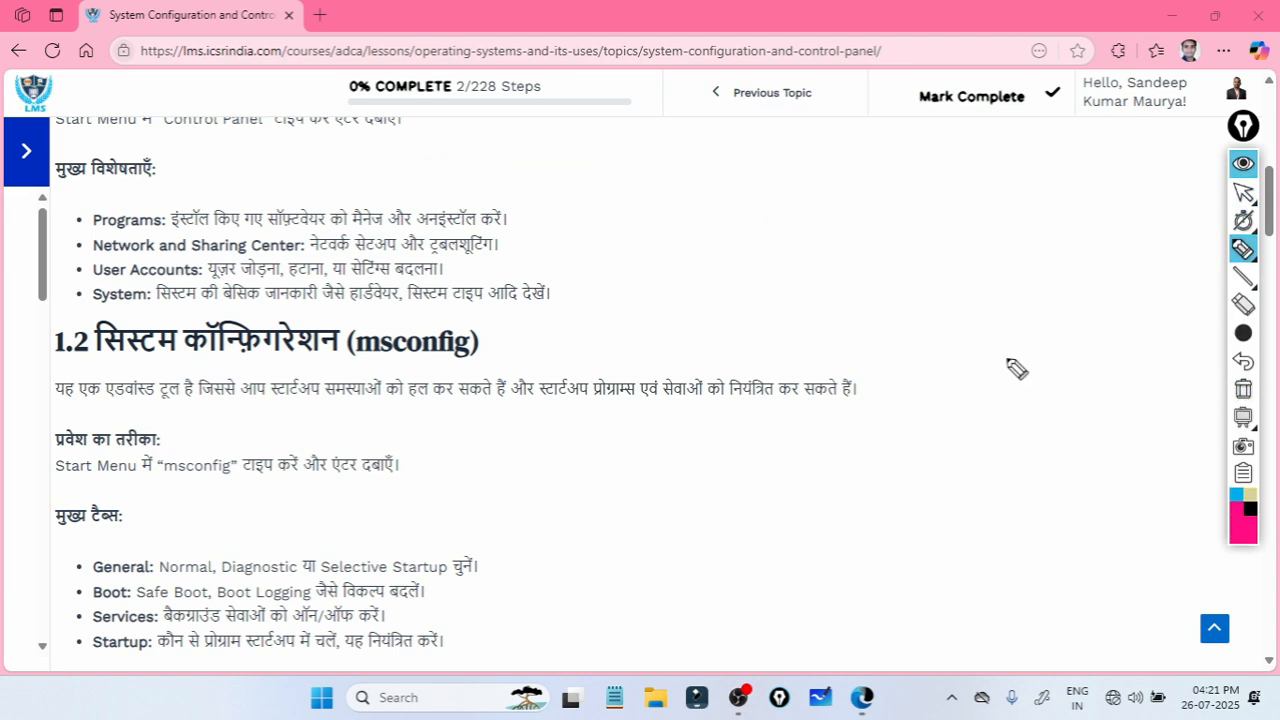
pyautogui.moveTo(186, 310); pyautogui.dragTo(494, 310)
pyautogui.moveTo(520, 310); pyautogui.dragTo(568, 308)
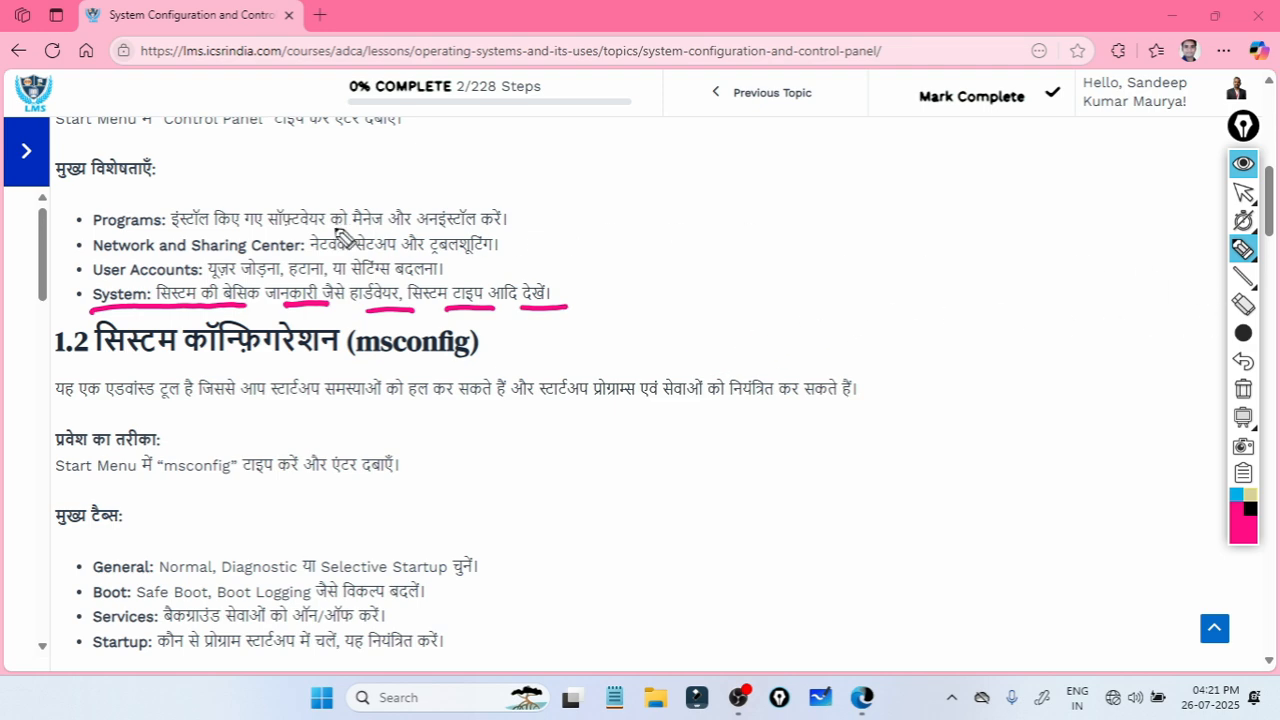
pyautogui.click(1243, 165)
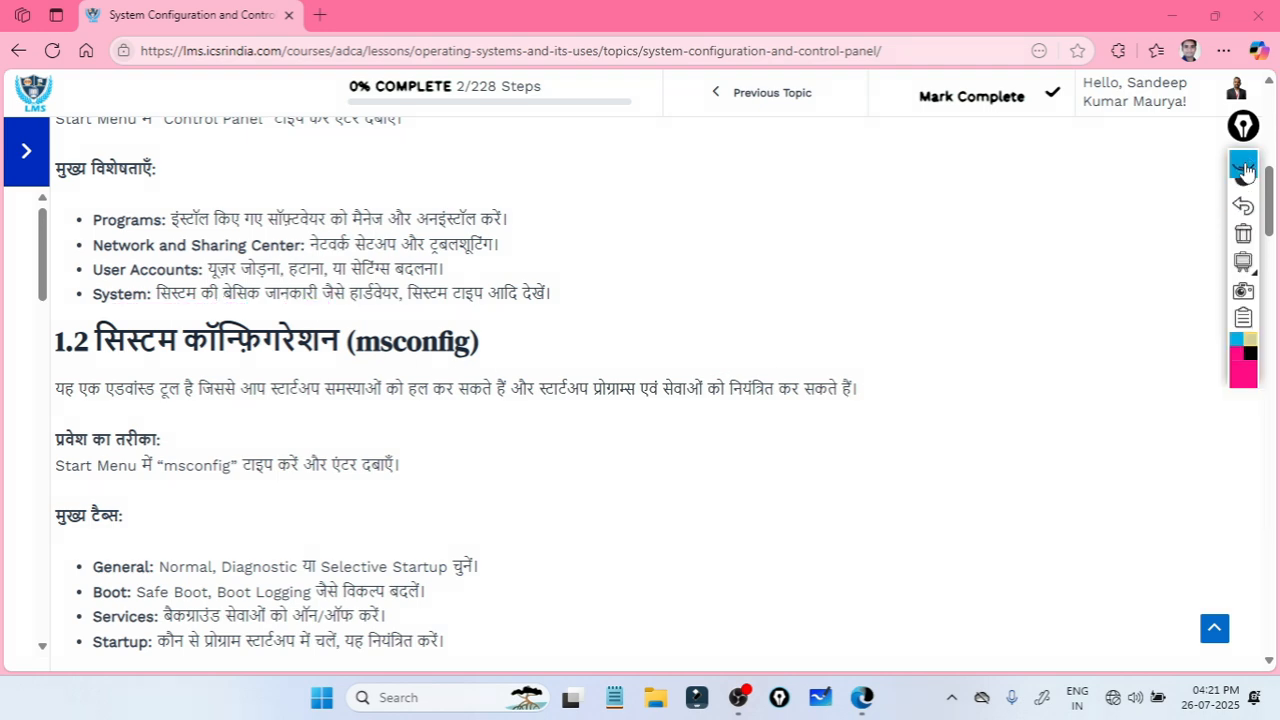
# Step: Minimize the lesson page and open the RAM and processor speed information under Control Panel's System and Security
pyautogui.click(1172, 15)
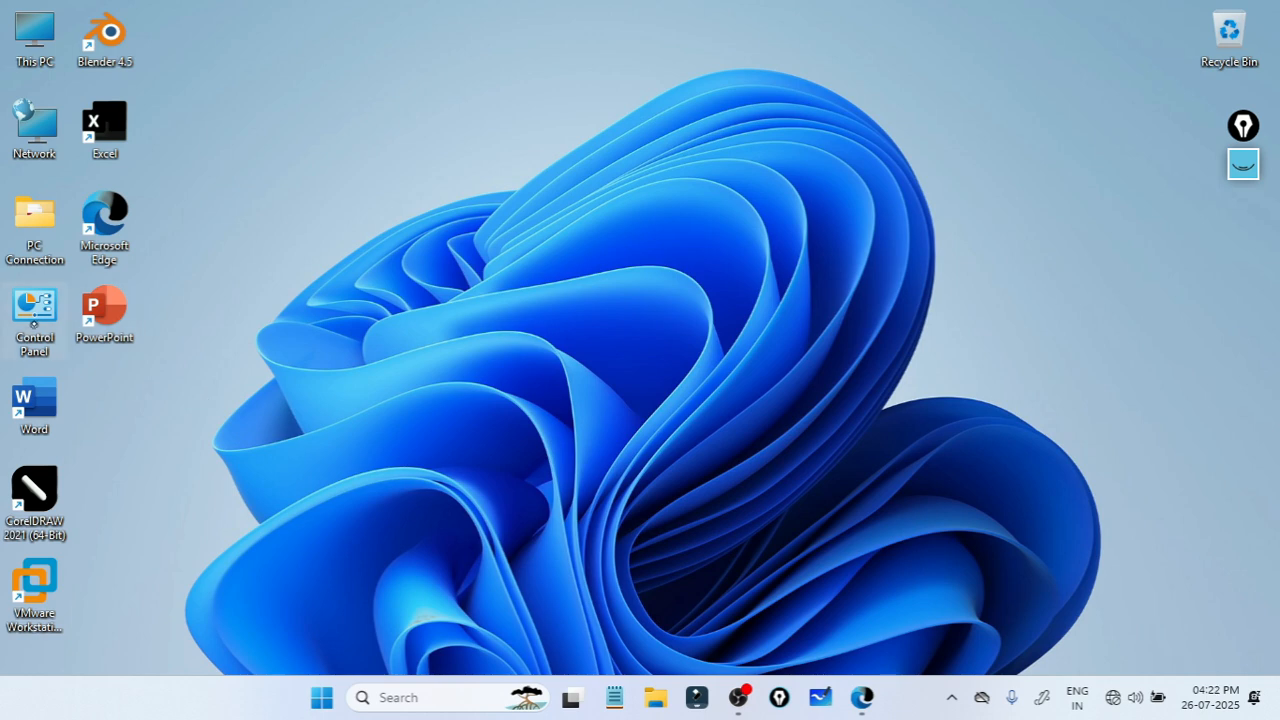
pyautogui.doubleClick(34, 318)
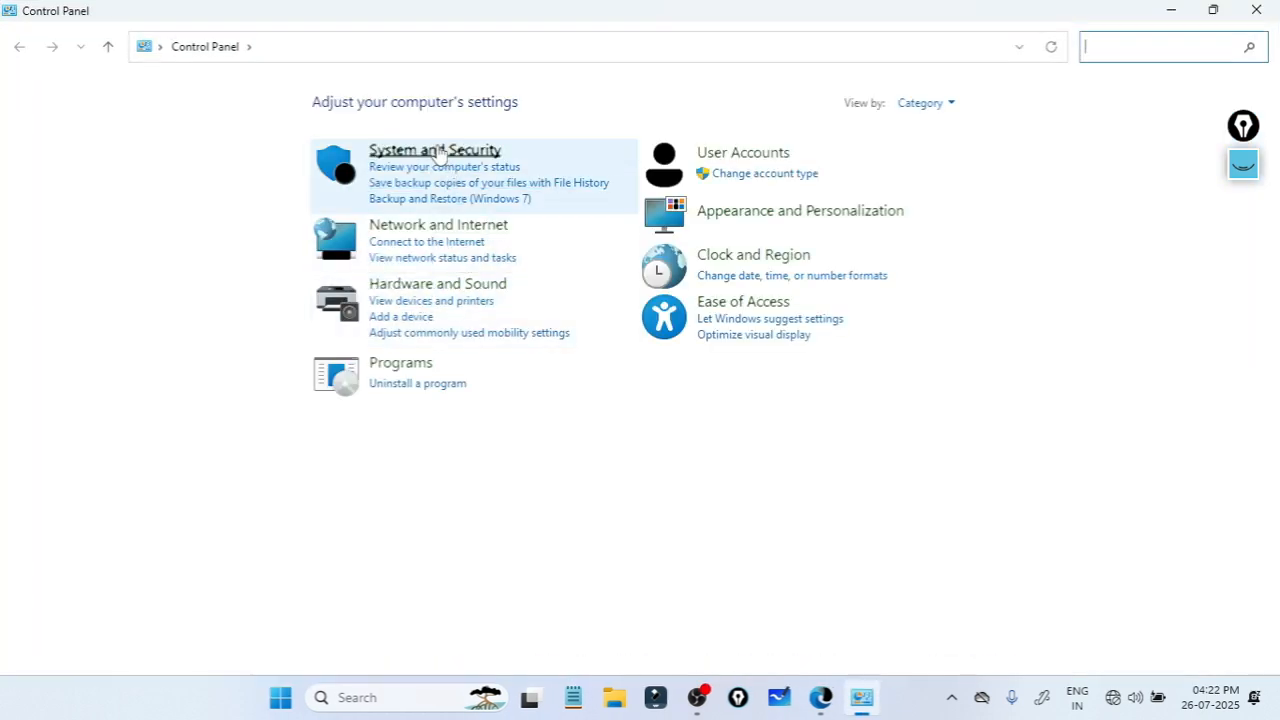
pyautogui.click(436, 152)
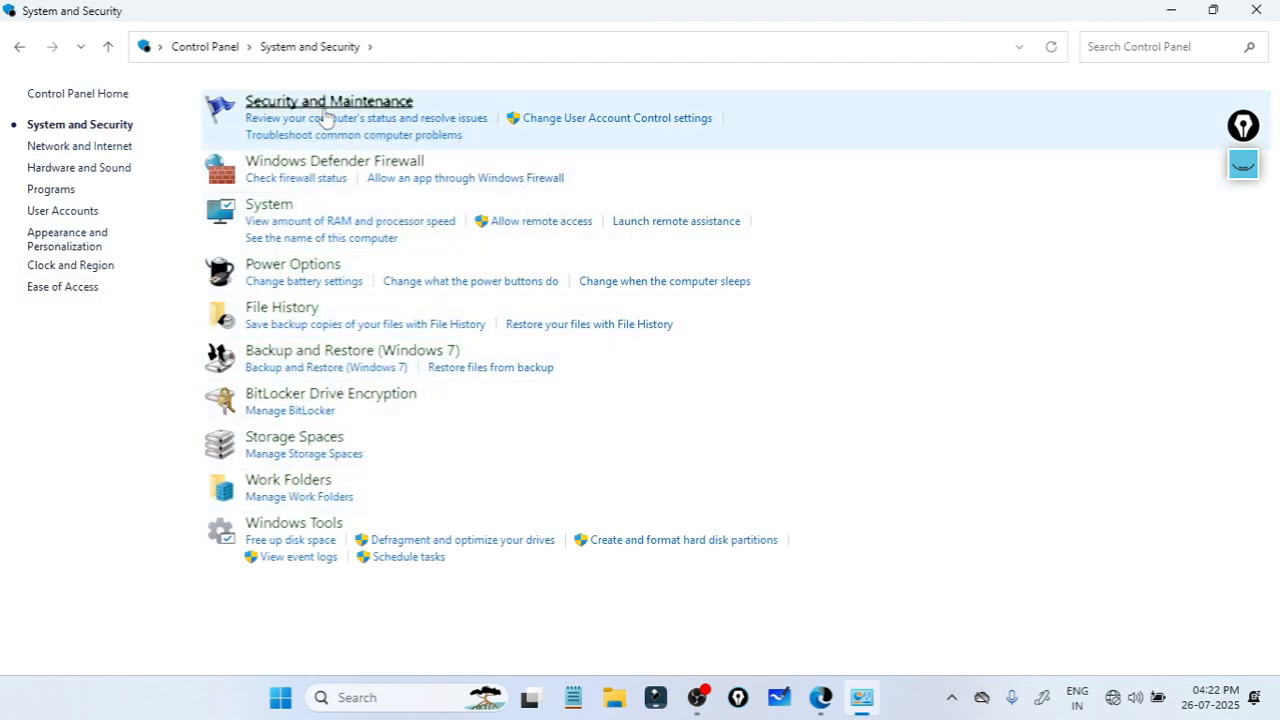
pyautogui.click(283, 228)
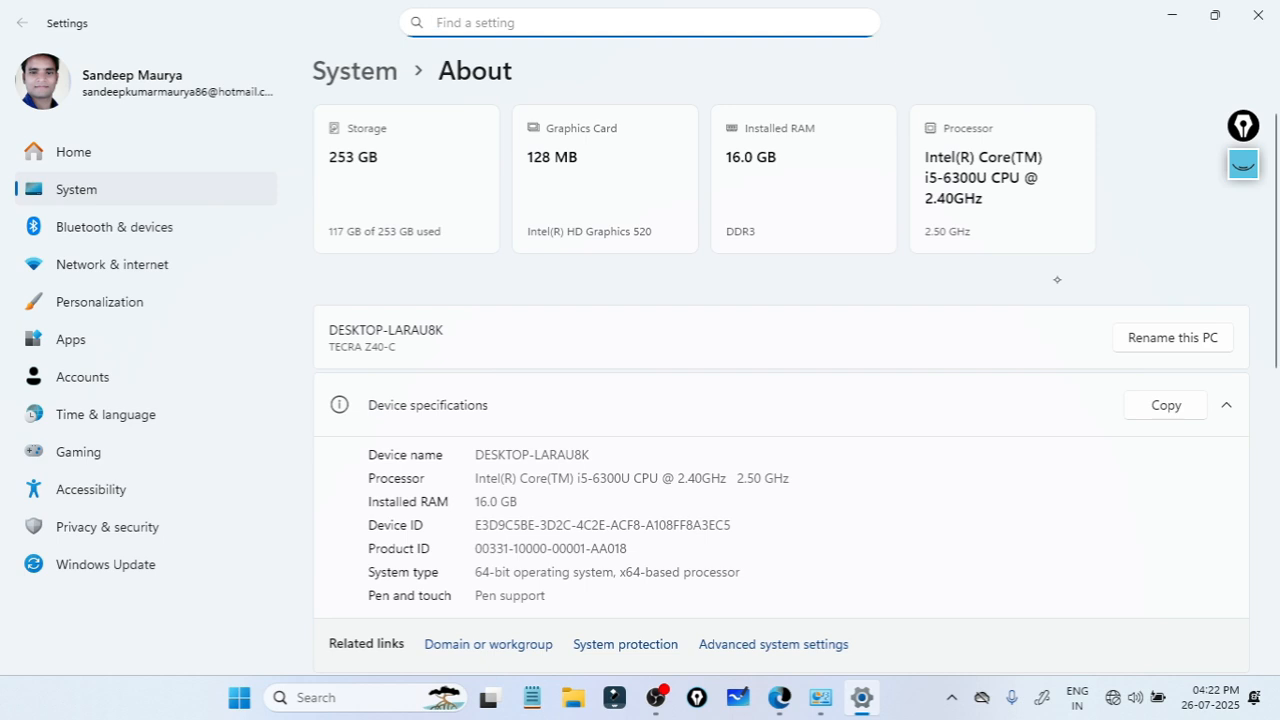
# Step: Show the annotation tools on the About page and clear all leftover pink pen strokes
pyautogui.scroll(-1, 1057, 279)
pyautogui.click(1243, 163)
pyautogui.moveTo(1253, 418)
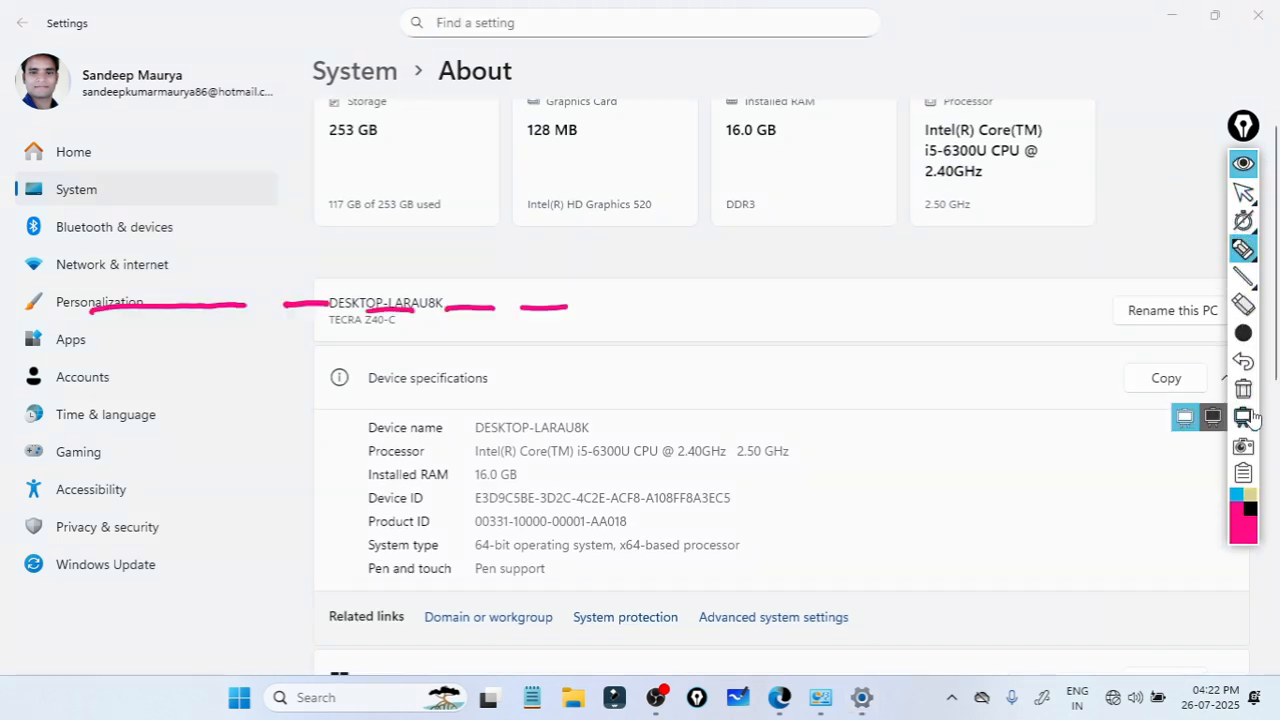
pyautogui.click(1243, 389)
pyautogui.moveTo(793, 287); pyautogui.dragTo(805, 430)
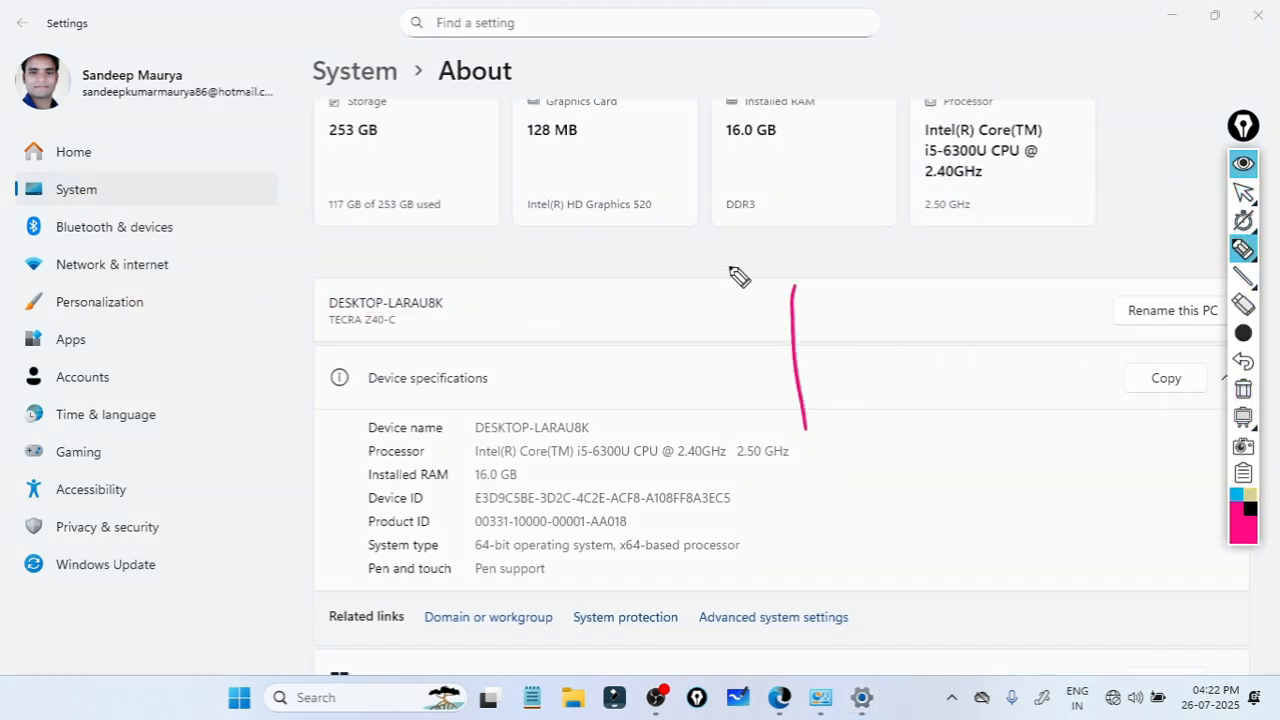
pyautogui.click(1243, 163)
pyautogui.click(1243, 163)
pyautogui.moveTo(1245, 278)
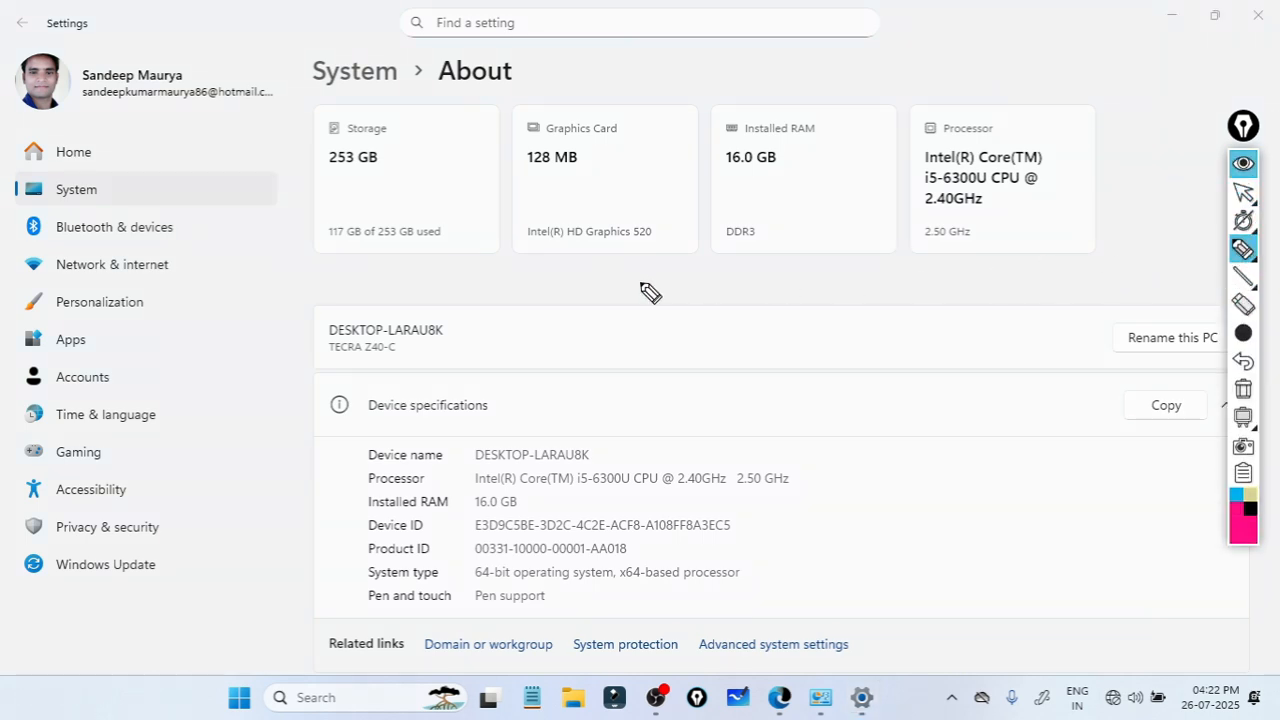
# Step: Circle the storage size in pink and underline the used storage, graphics card, installed RAM and processor details on the summary cards
pyautogui.moveTo(441, 113)
pyautogui.mouseDown()
pyautogui.moveTo(283, 186)
pyautogui.moveTo(404, 154)
pyautogui.mouseUp()
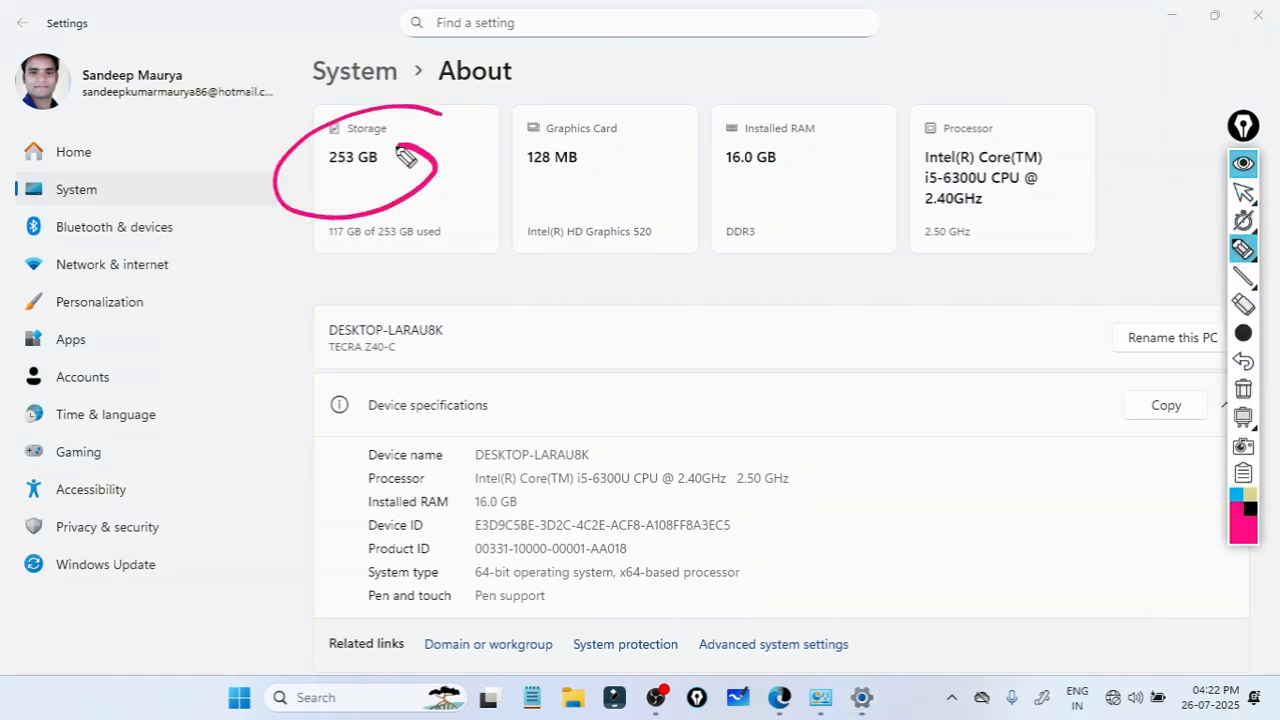
pyautogui.moveTo(339, 276); pyautogui.dragTo(423, 257)
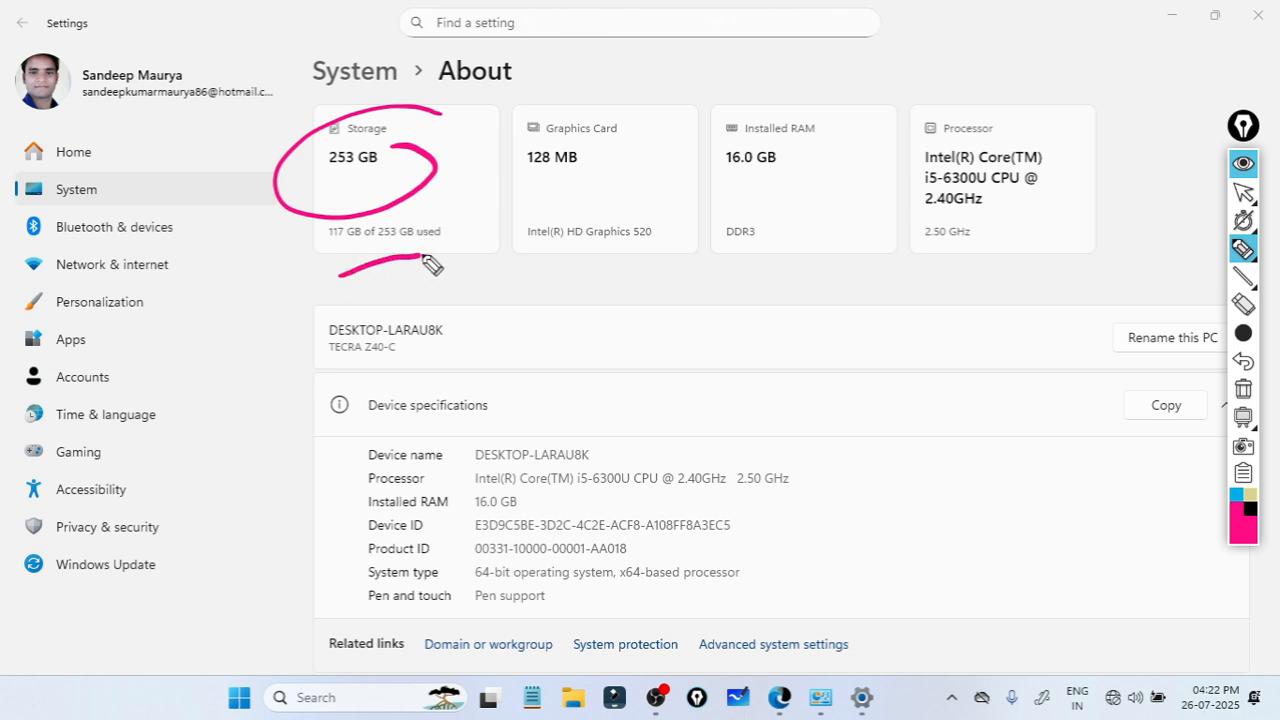
pyautogui.moveTo(517, 188); pyautogui.dragTo(612, 166)
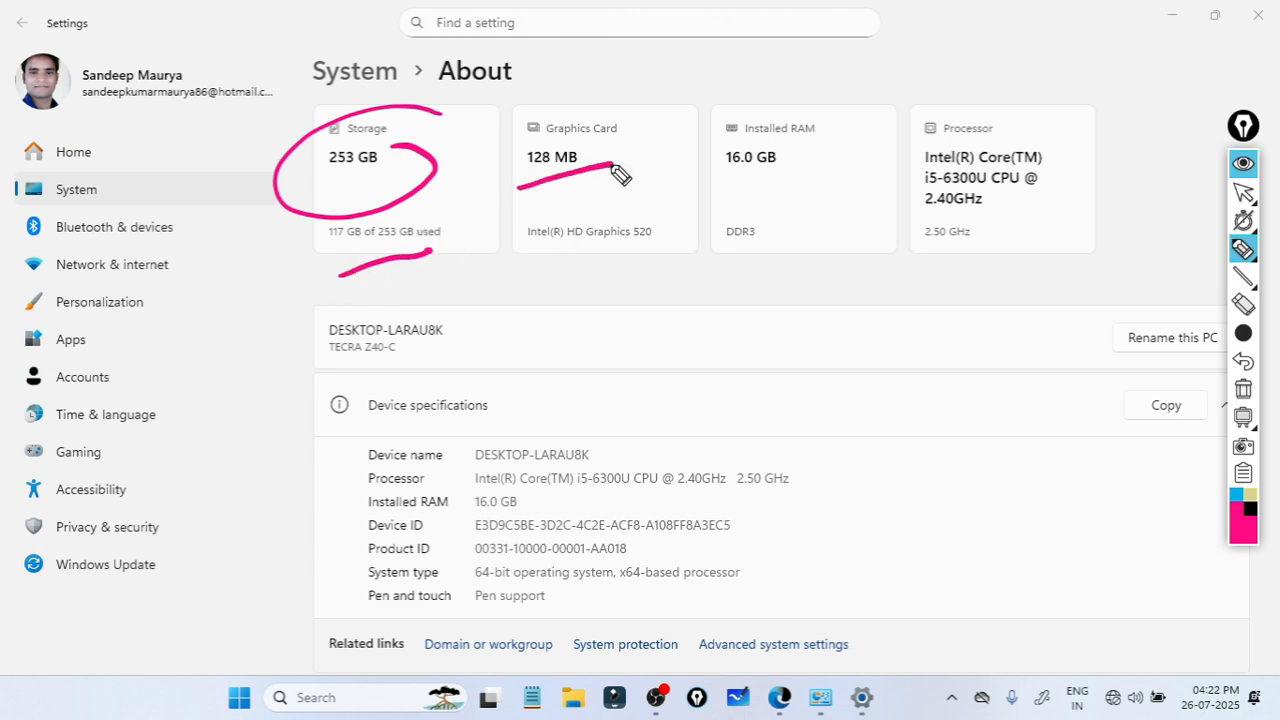
pyautogui.moveTo(557, 268); pyautogui.dragTo(682, 231)
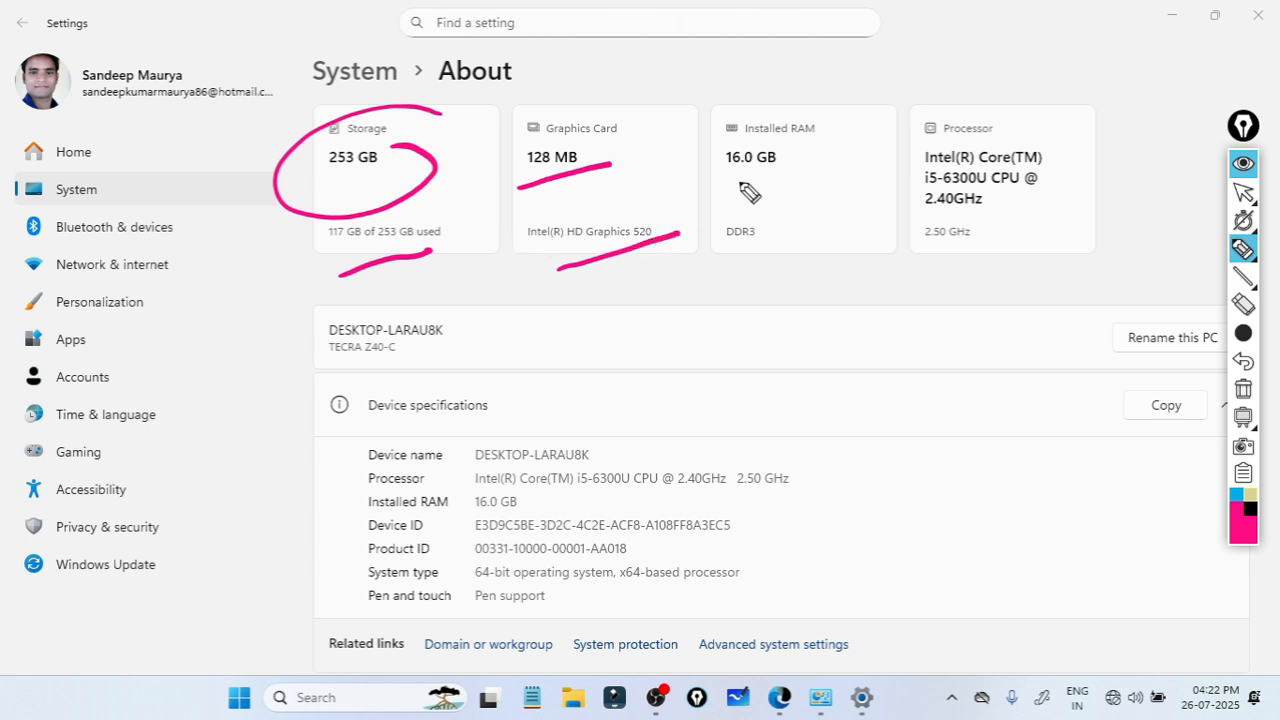
pyautogui.moveTo(724, 184); pyautogui.dragTo(804, 176)
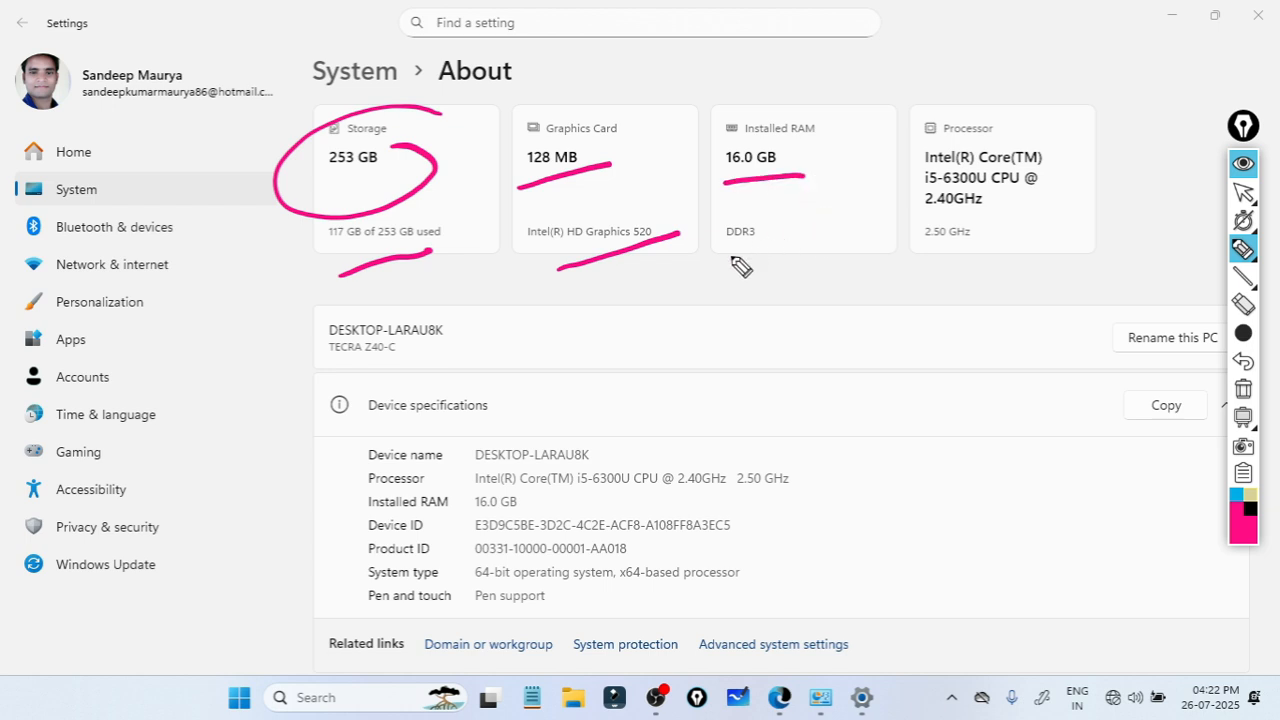
pyautogui.moveTo(727, 262); pyautogui.dragTo(766, 249)
pyautogui.moveTo(922, 188); pyautogui.dragTo(973, 185)
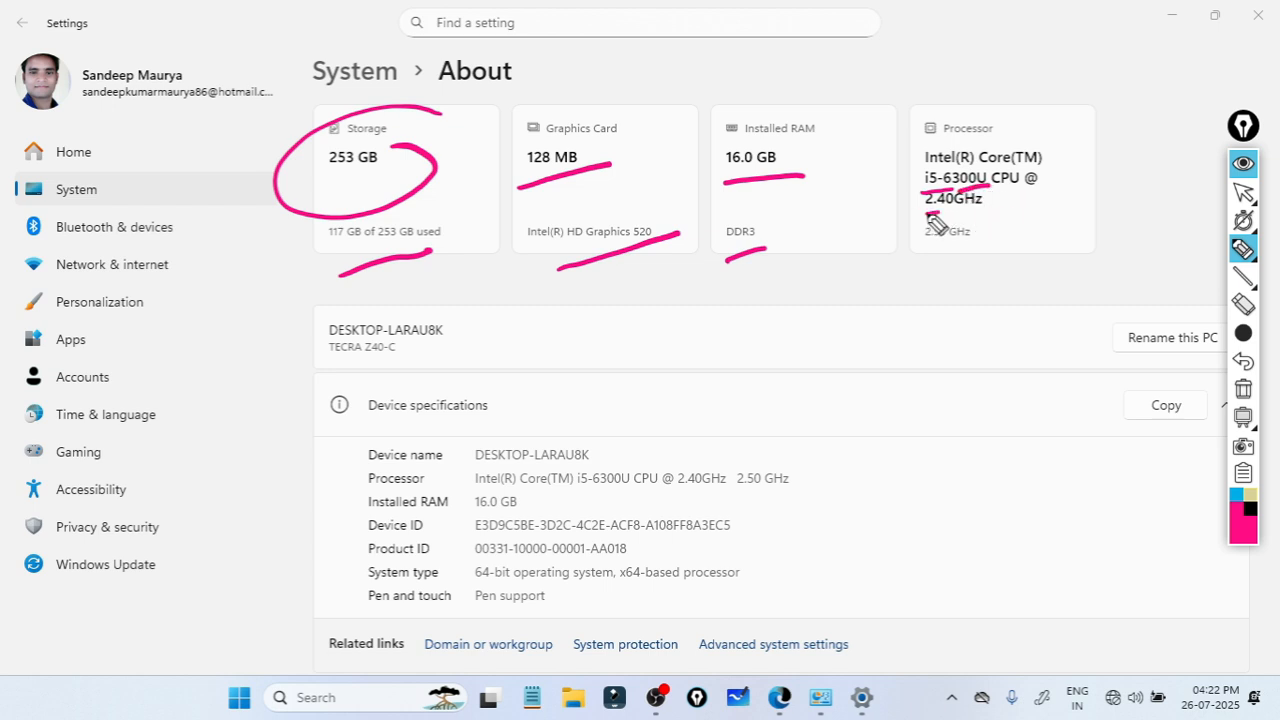
pyautogui.moveTo(937, 214); pyautogui.dragTo(976, 212)
# Step: Draw pink ticks beside every entry in Device specifications, from the device name down to Pen and touch
pyautogui.moveTo(619, 444); pyautogui.dragTo(675, 418)
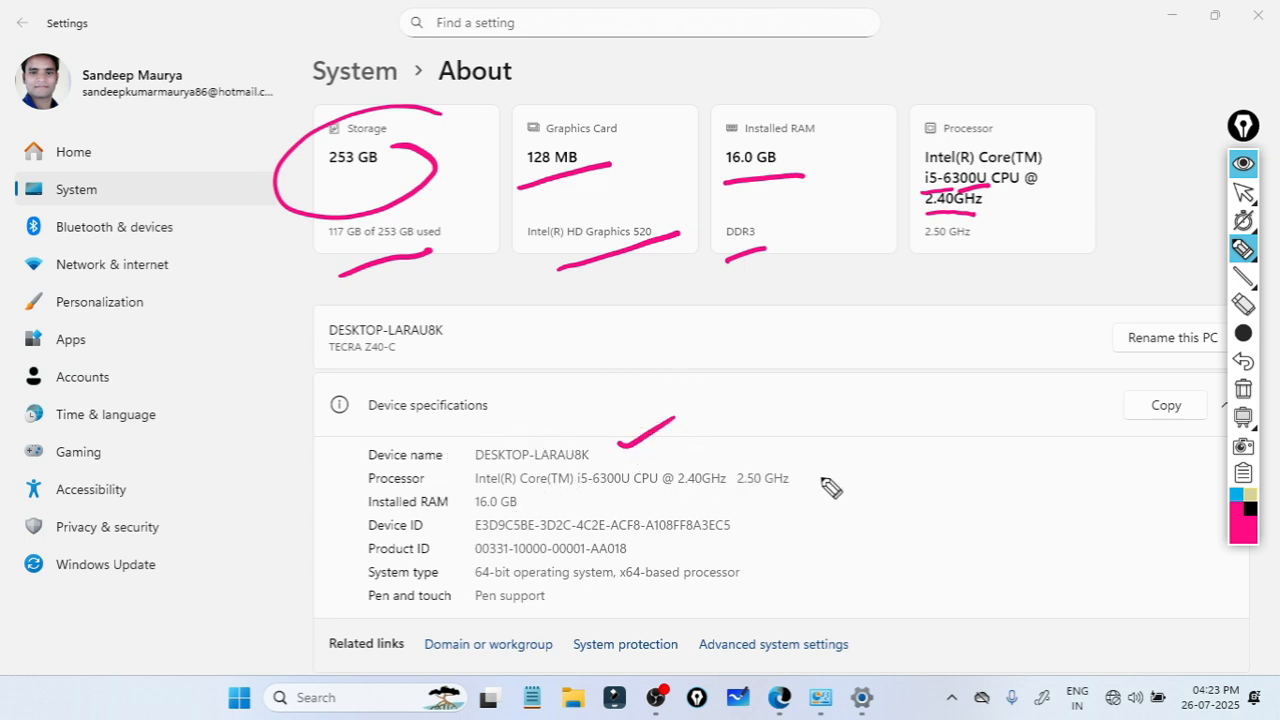
pyautogui.moveTo(805, 478); pyautogui.dragTo(887, 436)
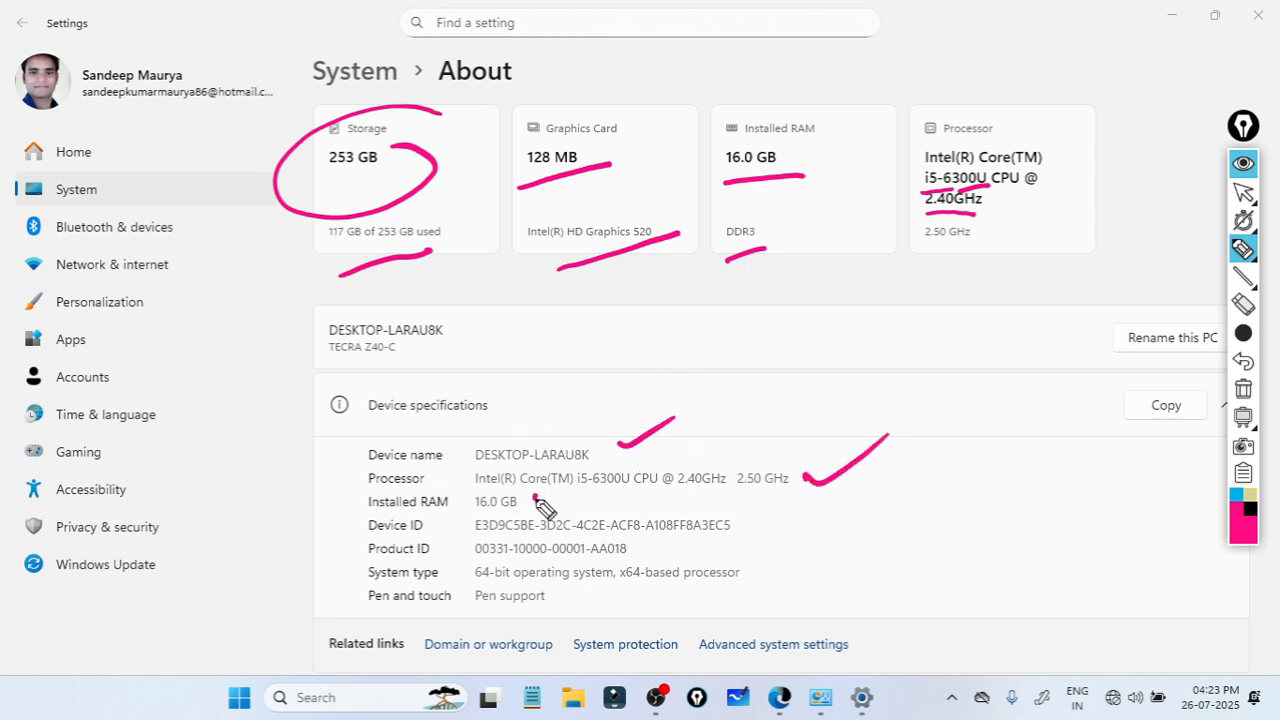
pyautogui.moveTo(535, 499); pyautogui.dragTo(584, 470)
pyautogui.moveTo(764, 517); pyautogui.dragTo(820, 494)
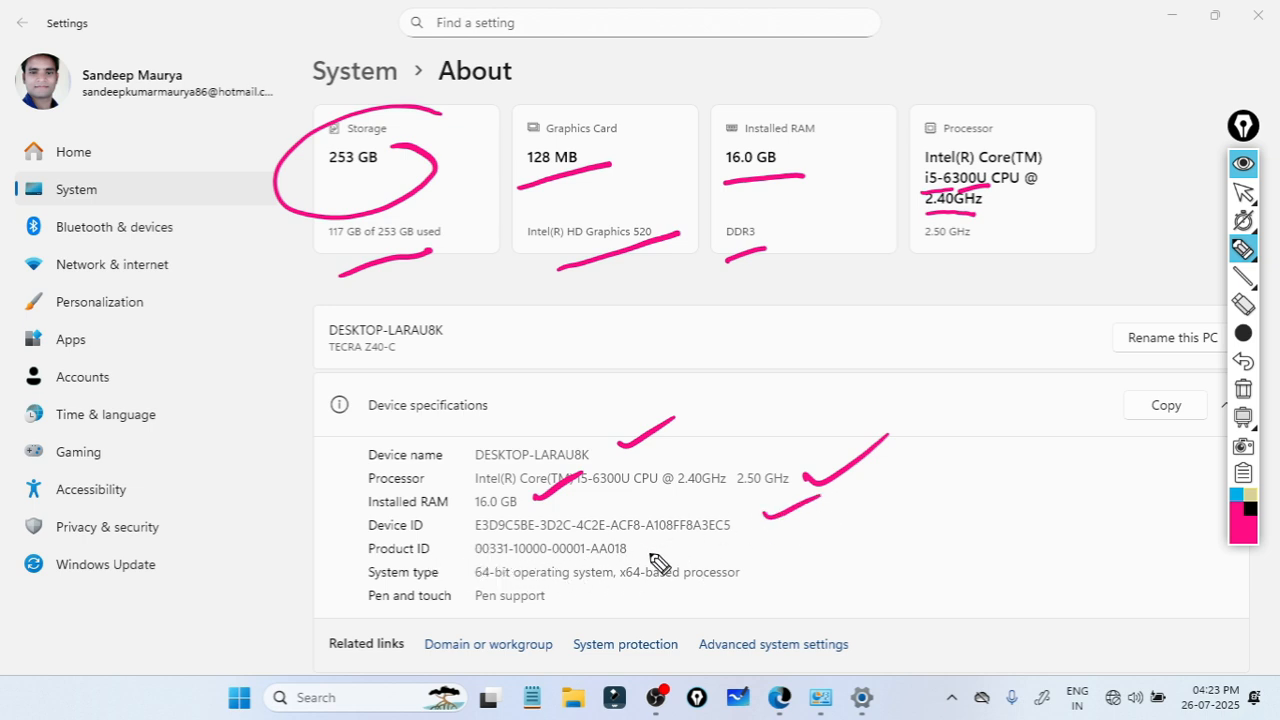
pyautogui.moveTo(648, 553); pyautogui.dragTo(688, 538)
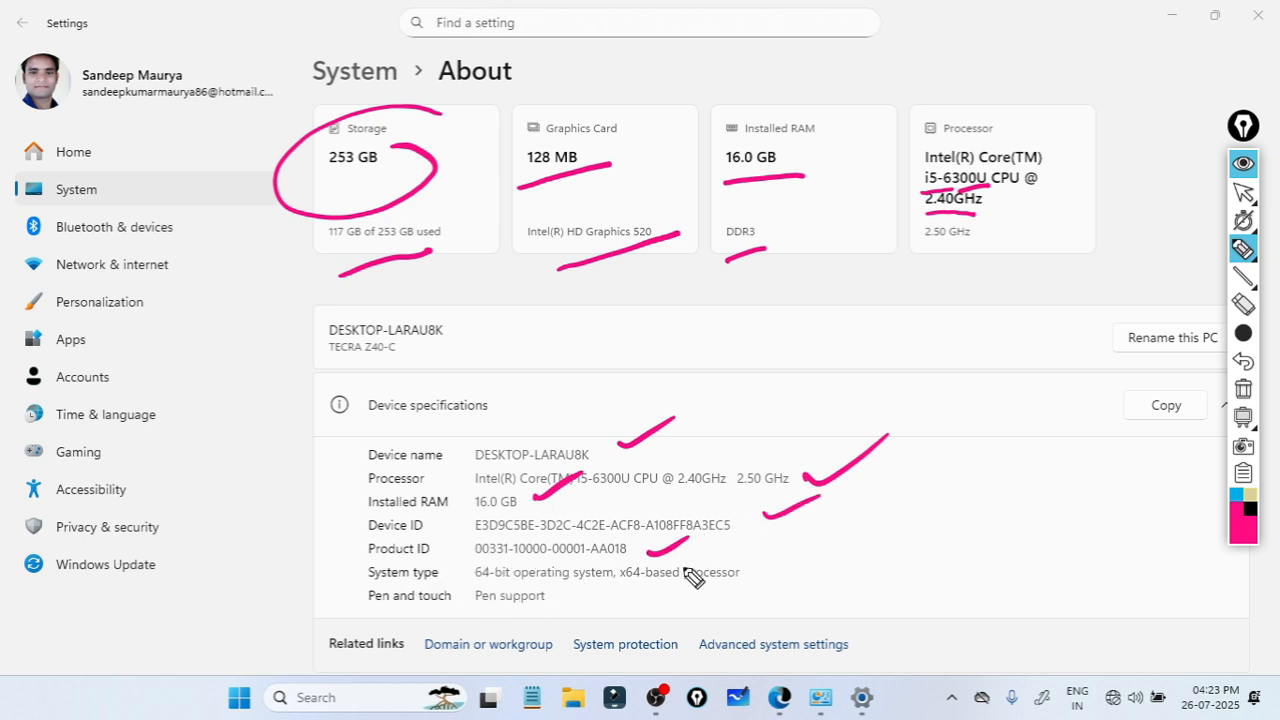
pyautogui.moveTo(762, 574)
pyautogui.mouseDown()
pyautogui.moveTo(771, 583)
pyautogui.moveTo(824, 547)
pyautogui.mouseUp()
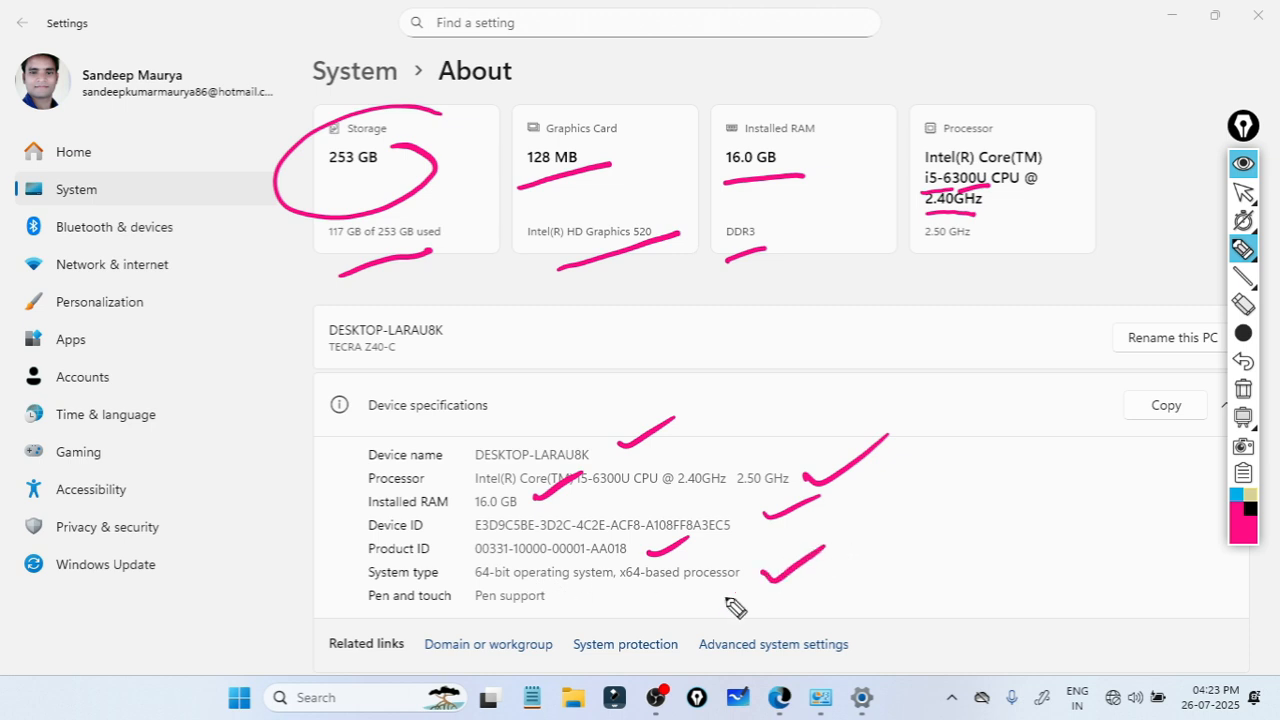
pyautogui.moveTo(546, 604); pyautogui.dragTo(590, 577)
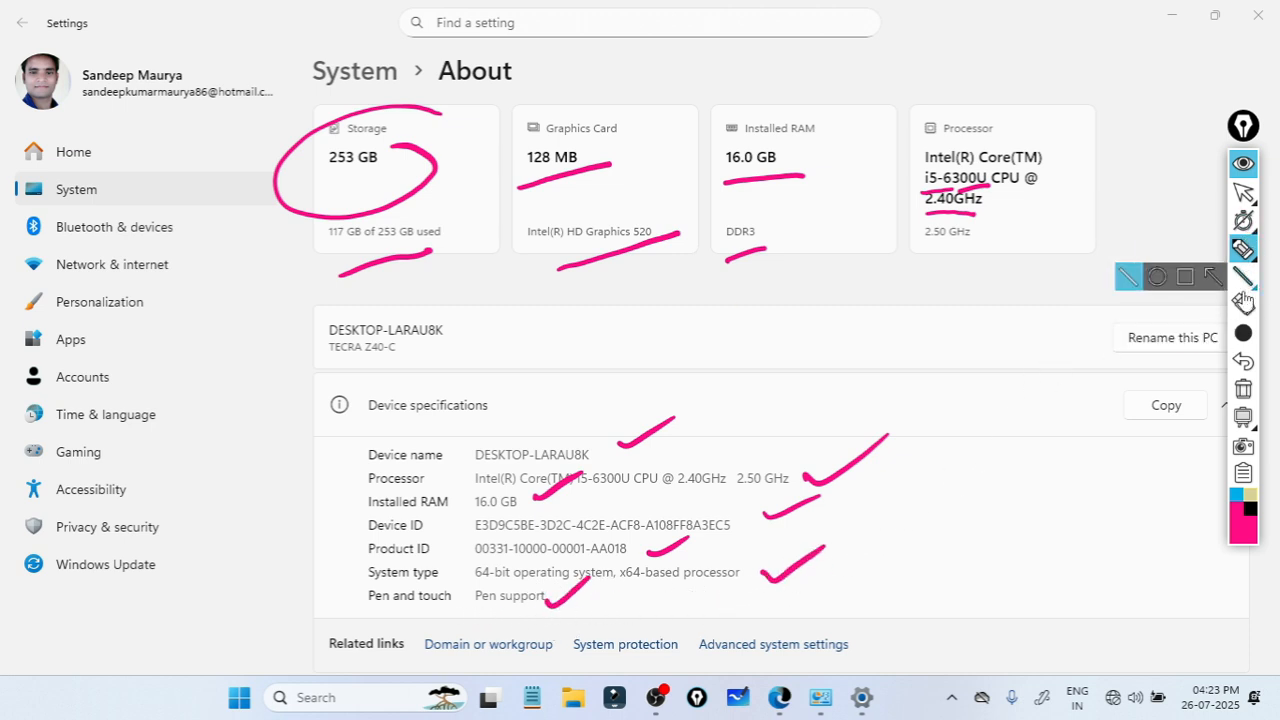
# Step: Clear the ticks, then use the pen under Windows specifications to tick Edition, Version and Installed on and underline OS build
pyautogui.click(1238, 390)
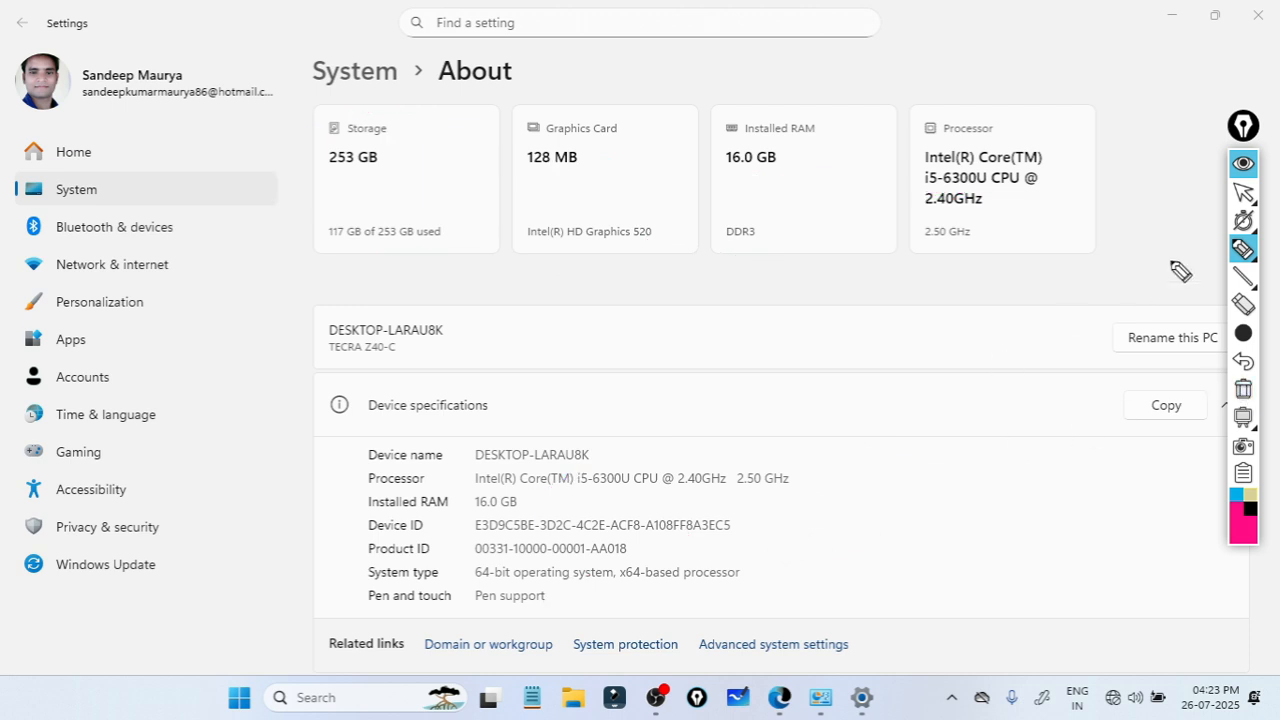
pyautogui.click(1240, 192)
pyautogui.click(1212, 193)
pyautogui.scroll(-5, 1197, 208)
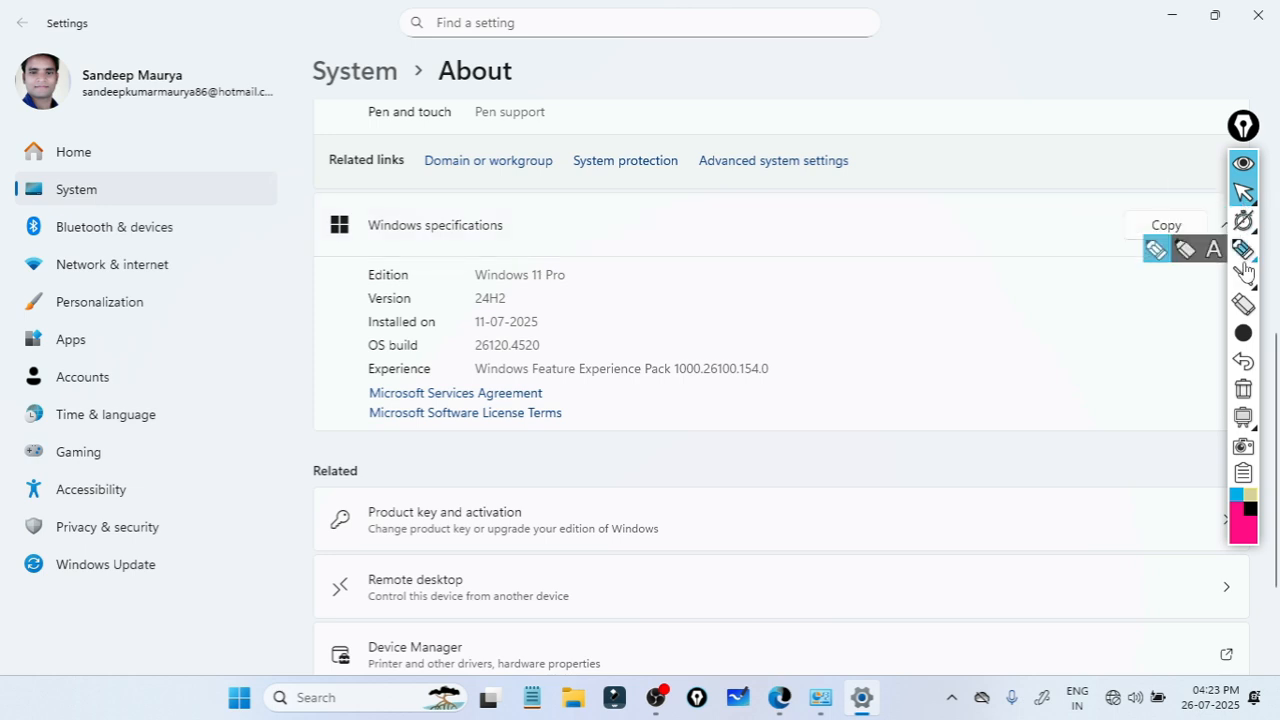
pyautogui.click(1243, 249)
pyautogui.click(1154, 250)
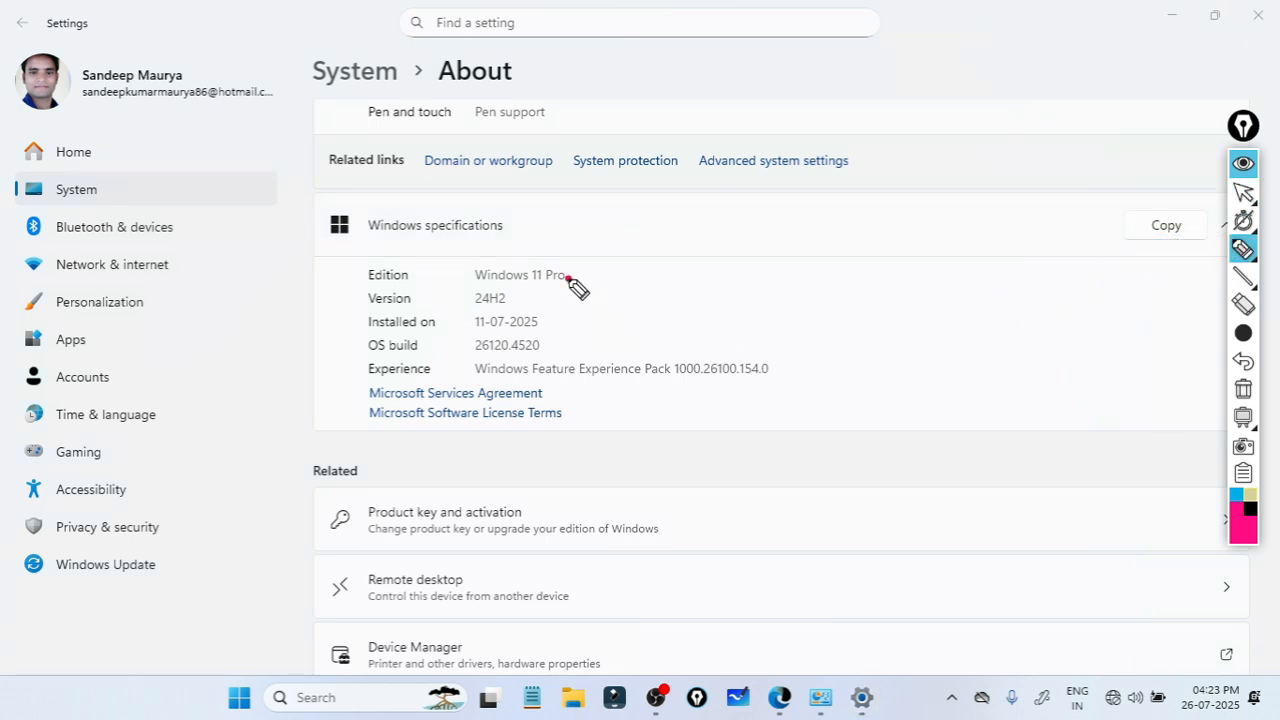
pyautogui.moveTo(566, 279); pyautogui.dragTo(635, 250)
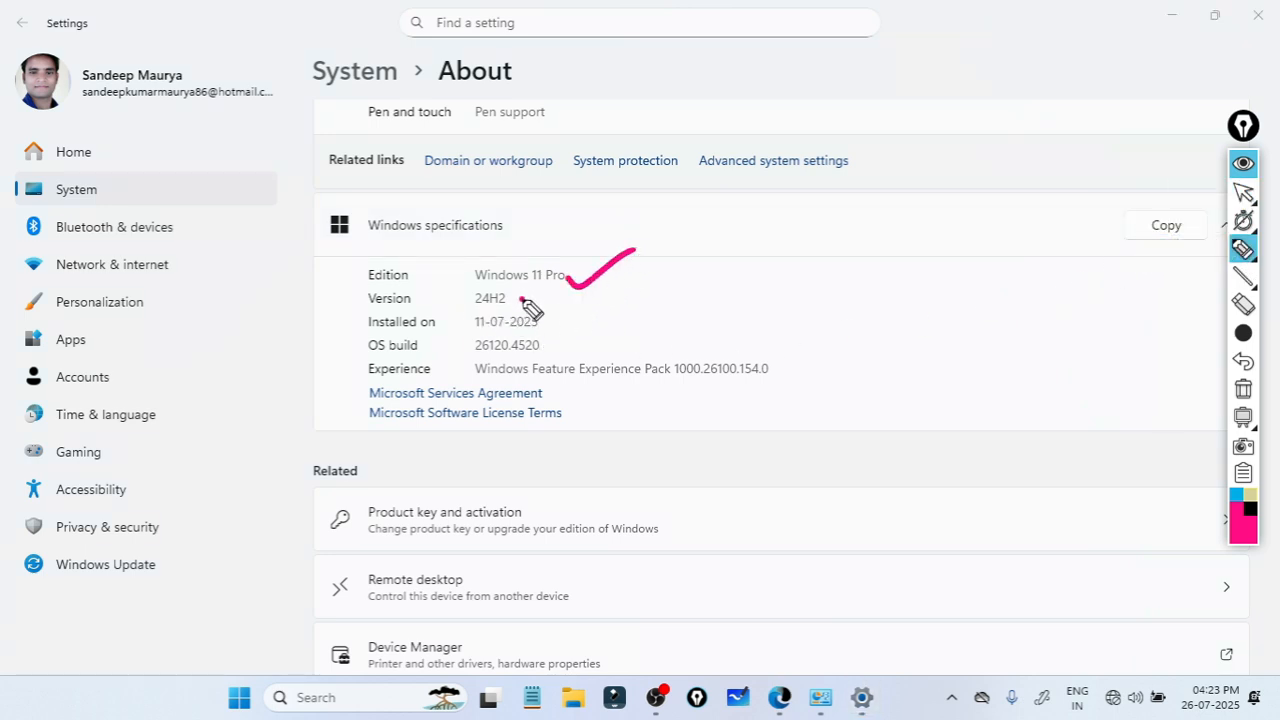
pyautogui.moveTo(521, 299)
pyautogui.mouseDown()
pyautogui.moveTo(557, 287)
pyautogui.moveTo(598, 306)
pyautogui.mouseUp()
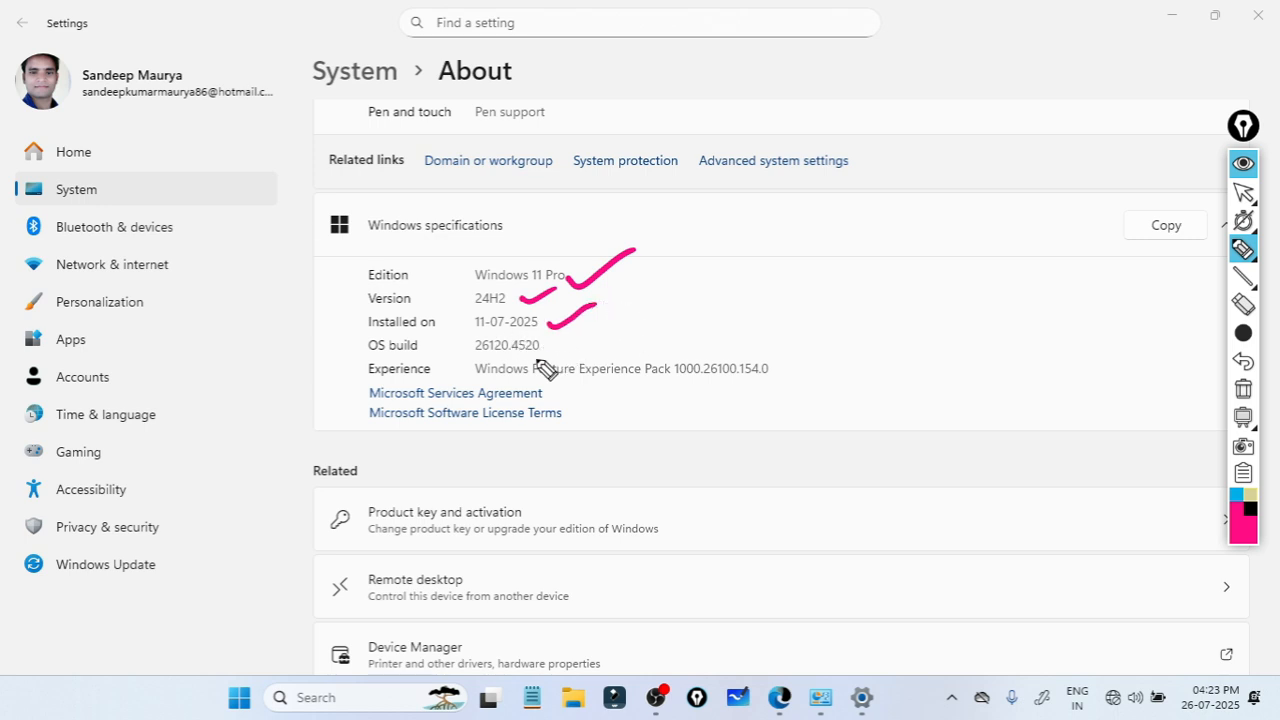
pyautogui.moveTo(521, 352); pyautogui.dragTo(558, 343)
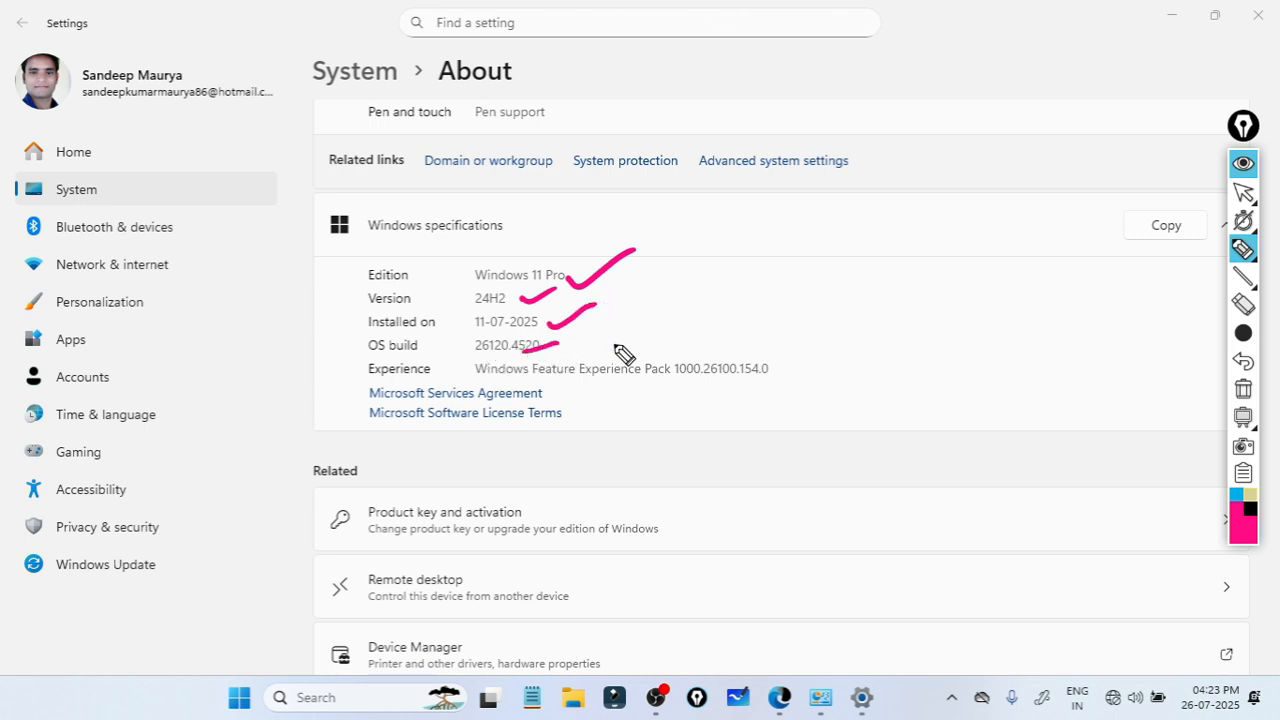
# Step: Clear the Windows specifications marks and return to the pointer to view the Related settings
pyautogui.moveTo(1241, 194)
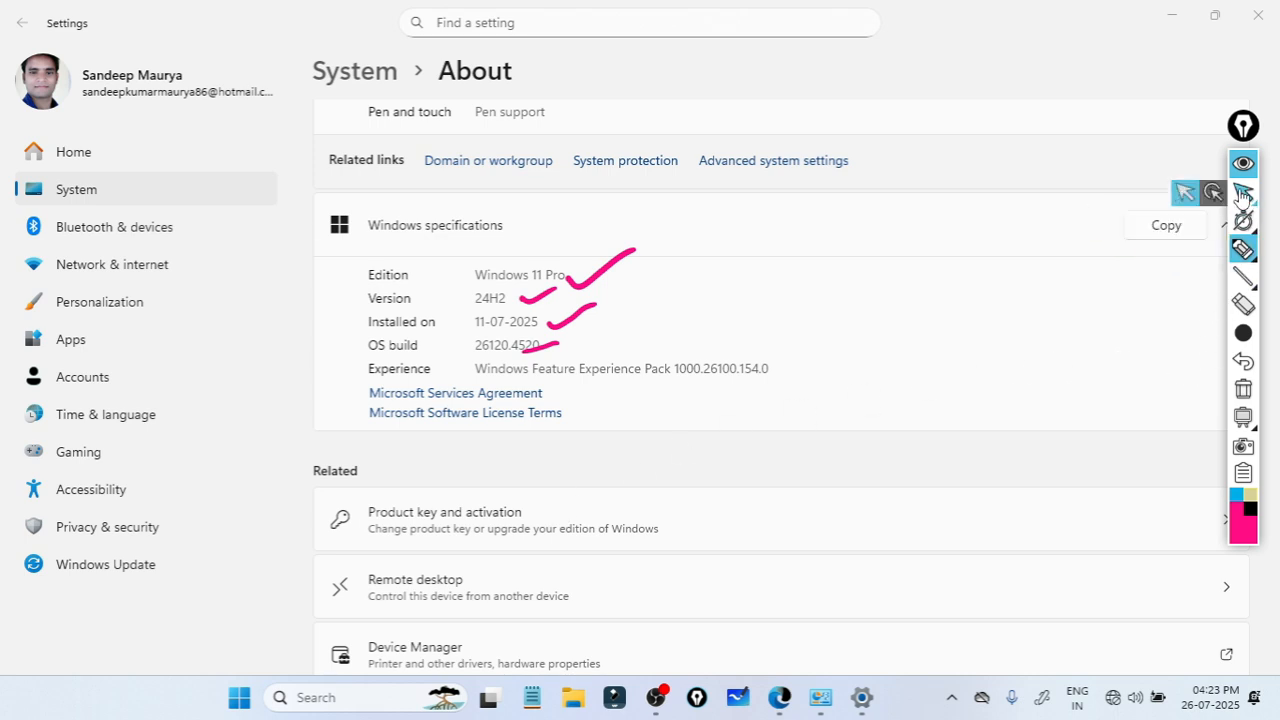
pyautogui.click(1241, 391)
pyautogui.click(1243, 193)
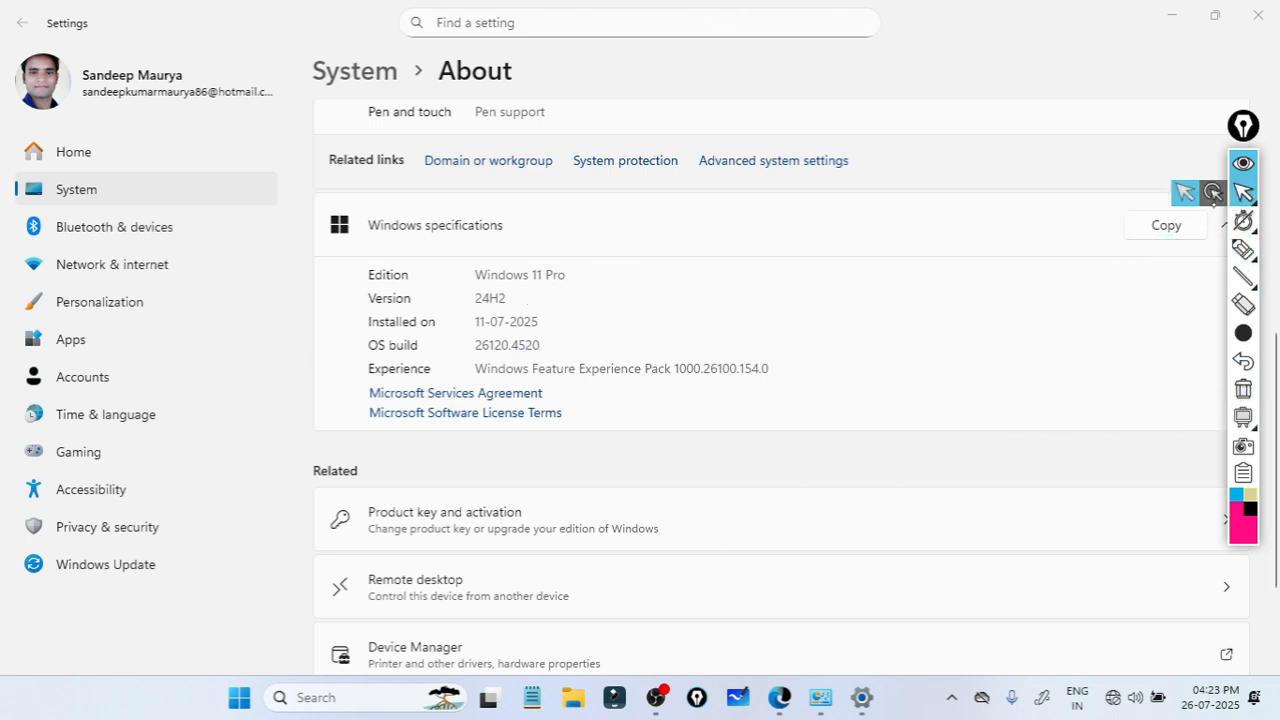
pyautogui.click(1213, 192)
pyautogui.scroll(-2, 1213, 200)
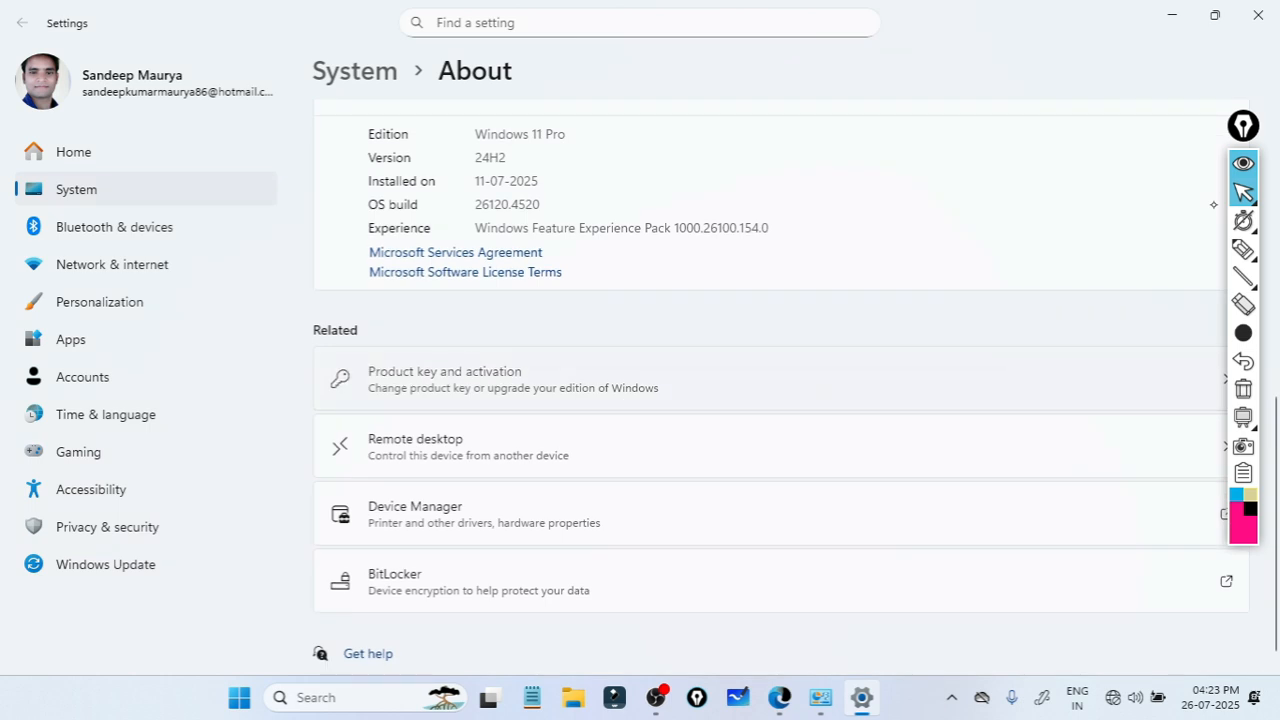
# Step: View the Product key and activation settings, open the prompt for changing the product key, and cancel it
pyautogui.click(445, 378)
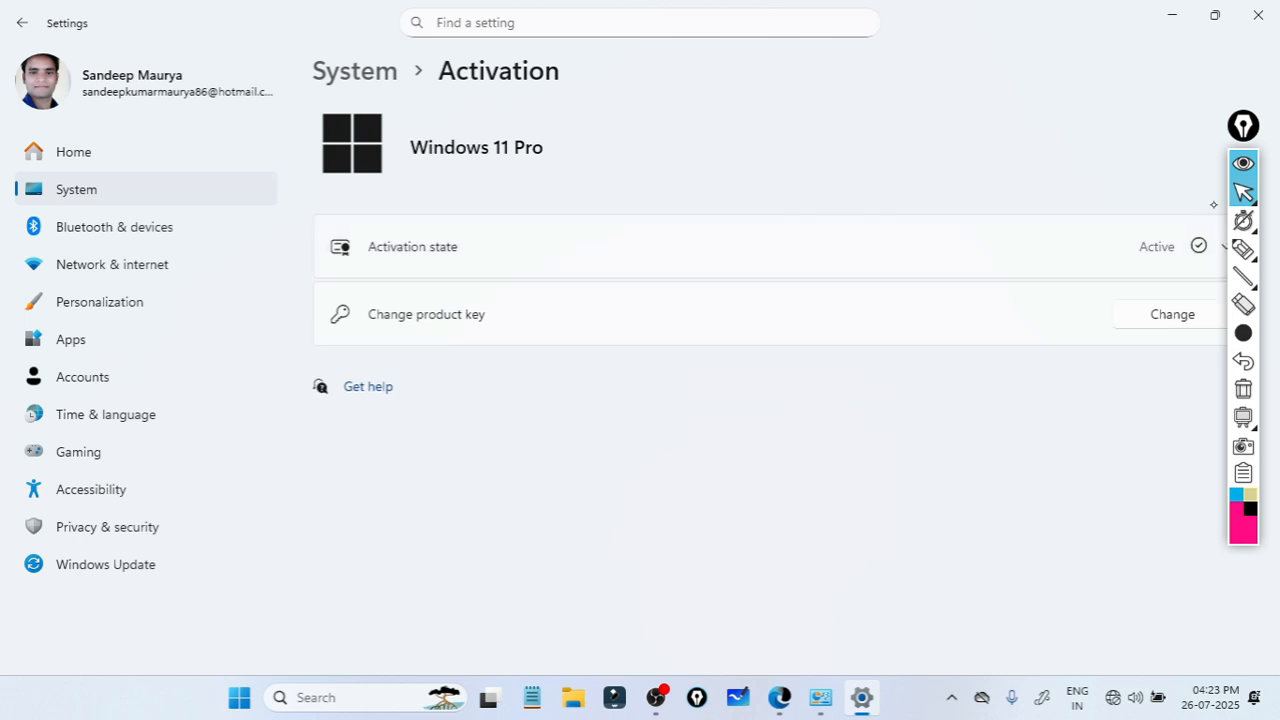
pyautogui.click(1145, 327)
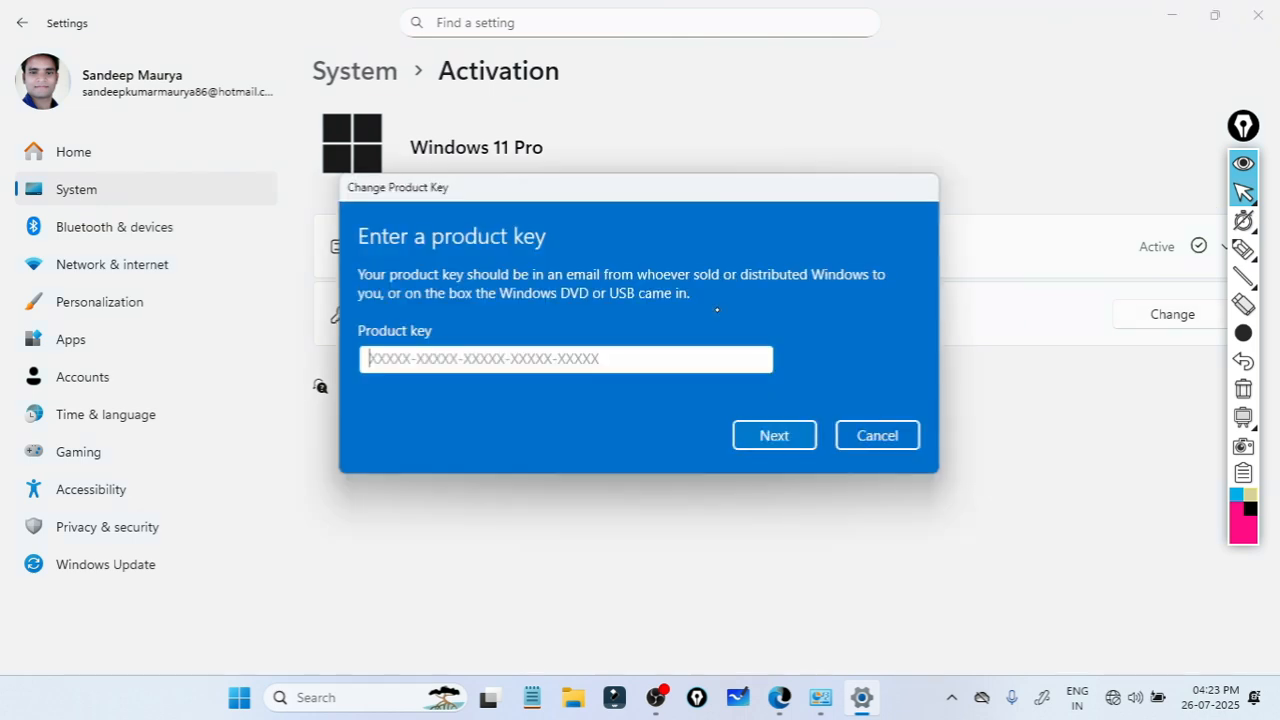
pyautogui.press('Escape')
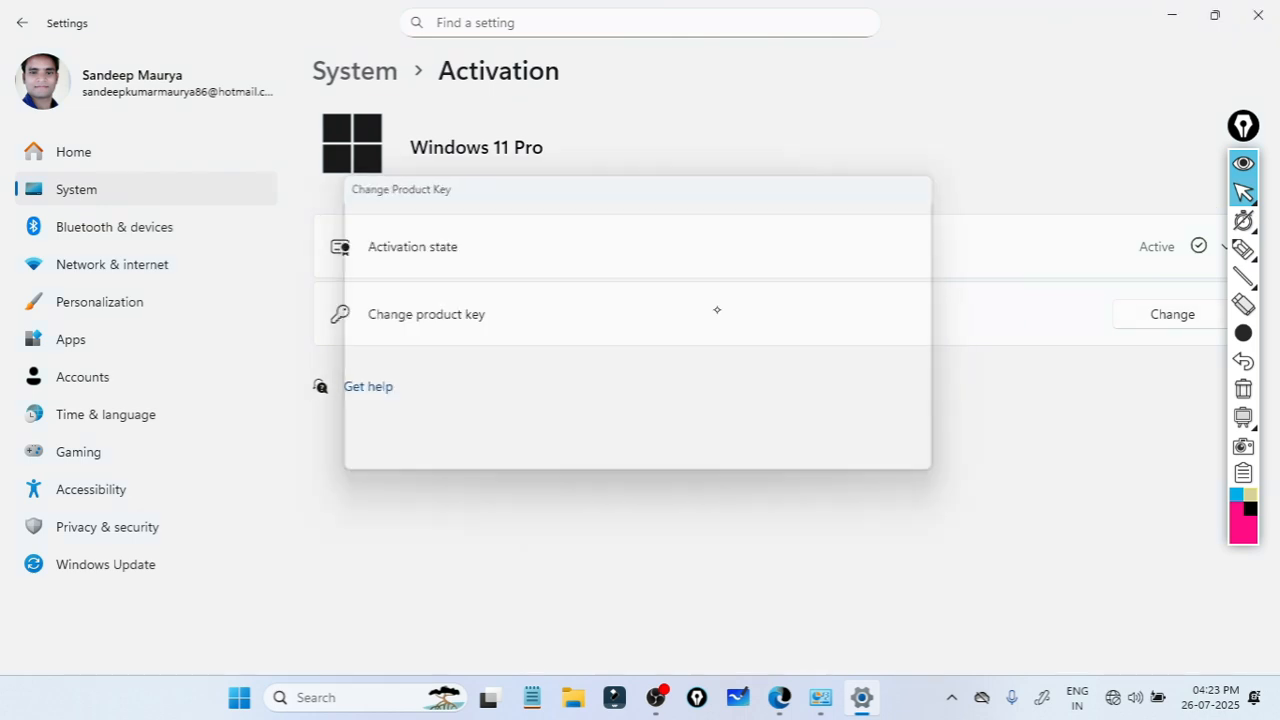
pyautogui.moveTo(1240, 193)
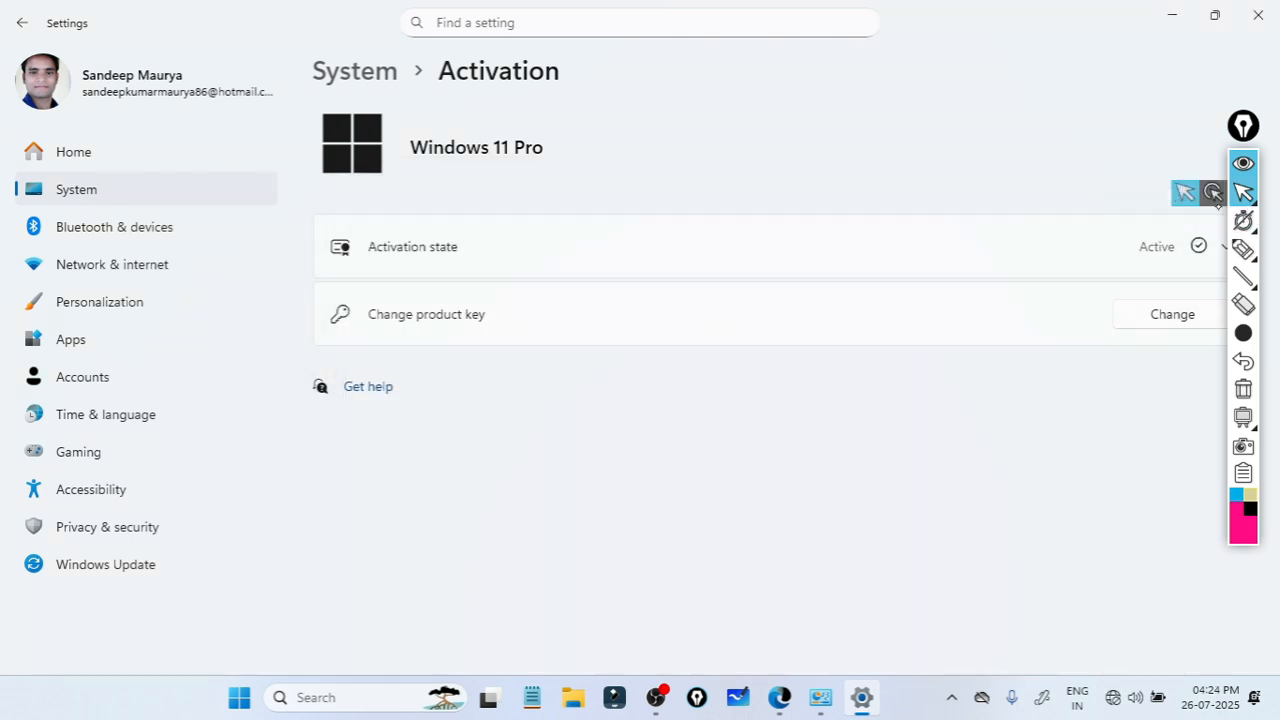
# Step: Go back to the System settings, look through the list, and close the Settings and Control Panel windows
pyautogui.hotkey('alt', 'Left')
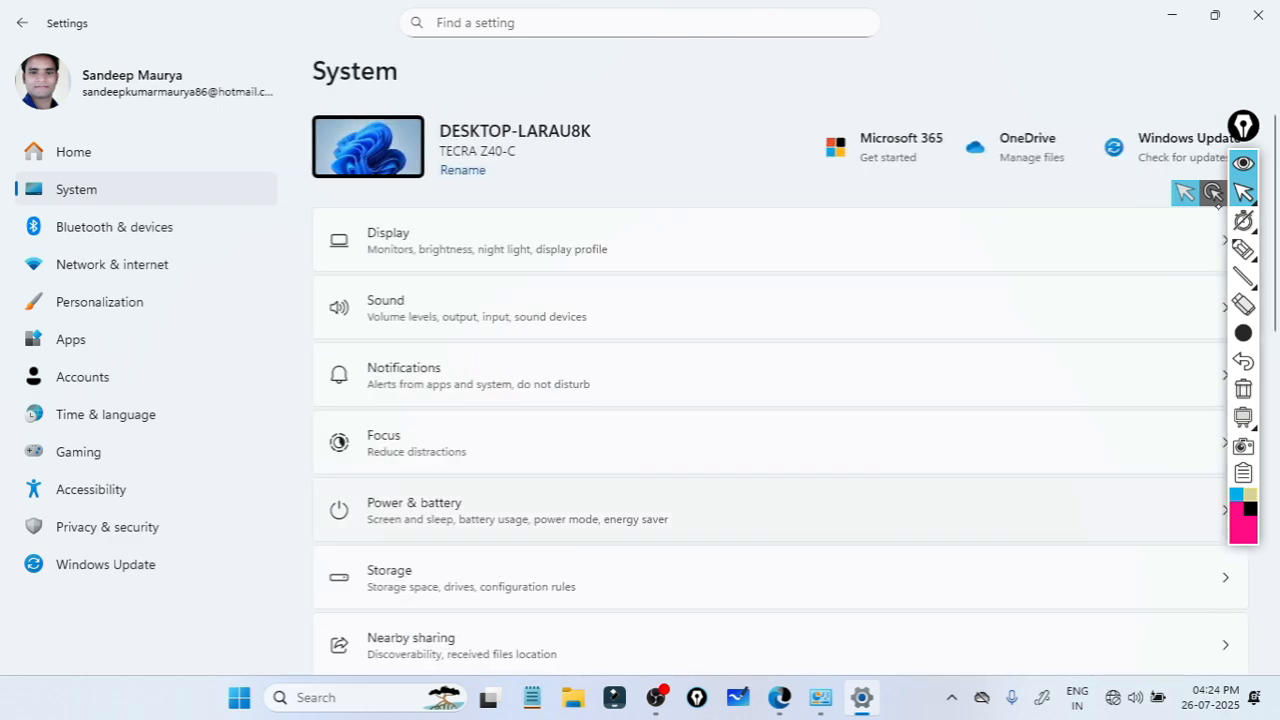
pyautogui.scroll(-5, 1216, 197)
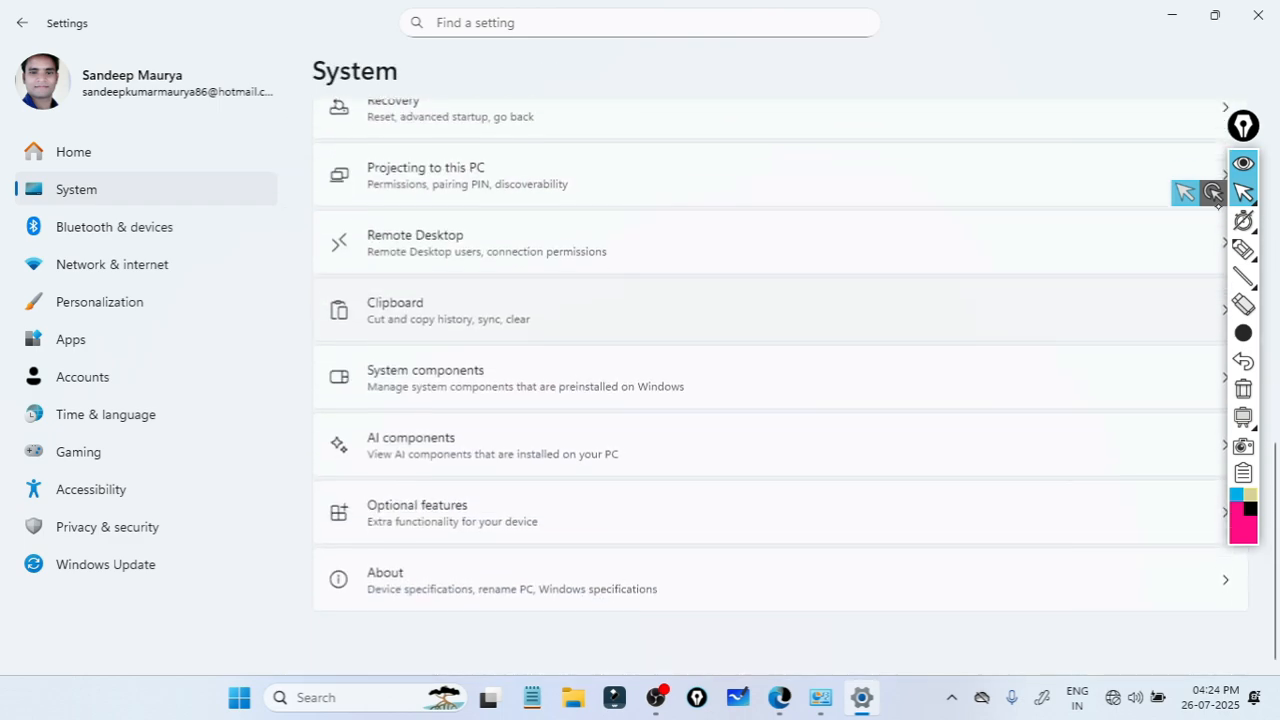
pyautogui.scroll(10, 1216, 197)
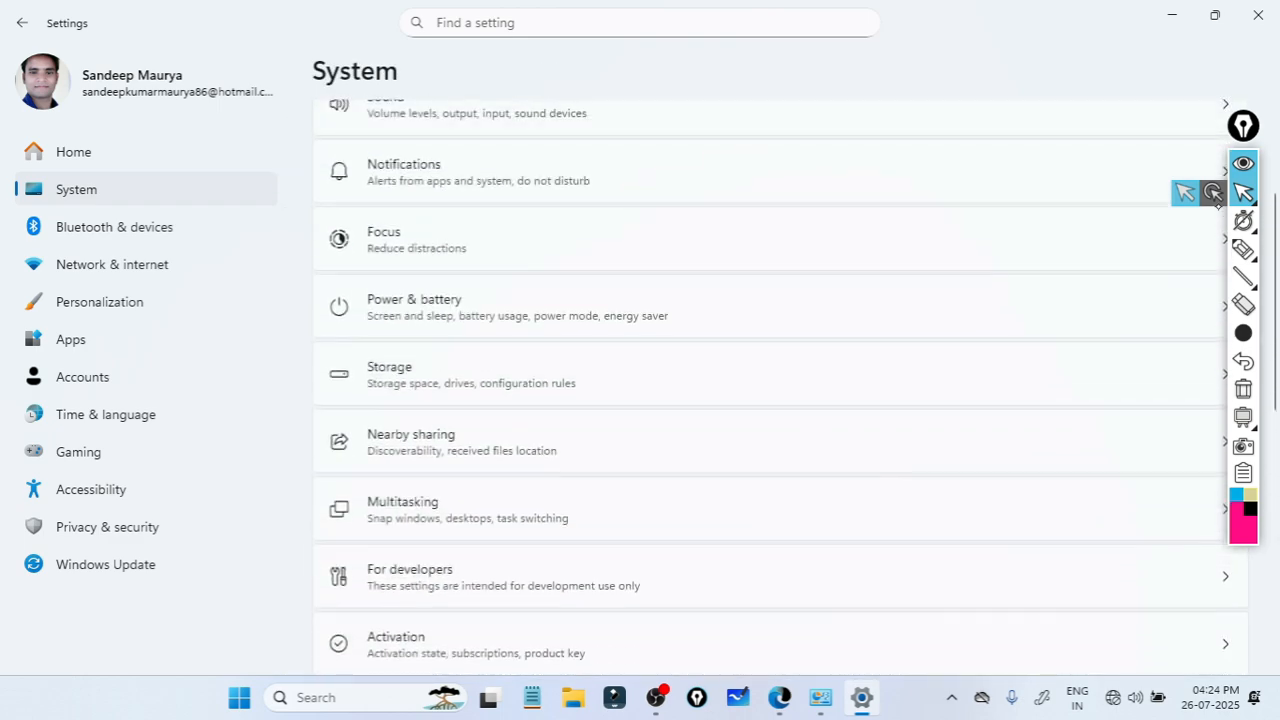
pyautogui.scroll(1, 1216, 197)
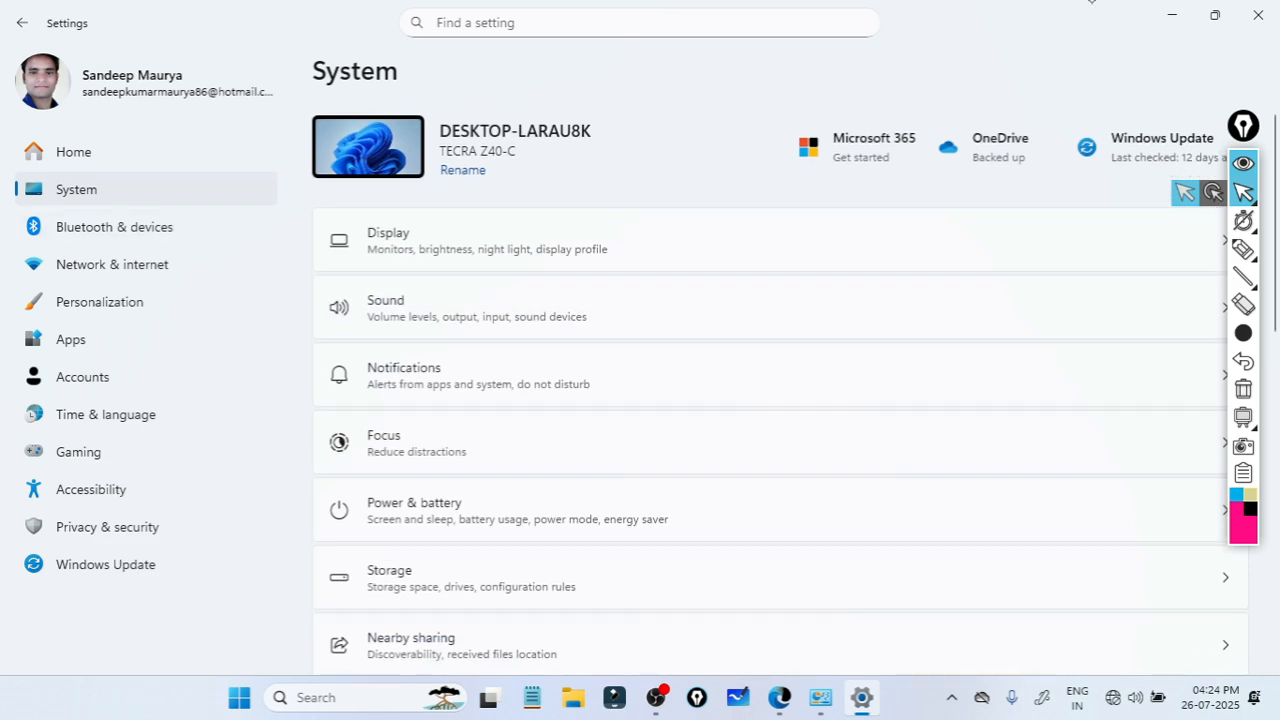
pyautogui.scroll(-2, 1177, 40)
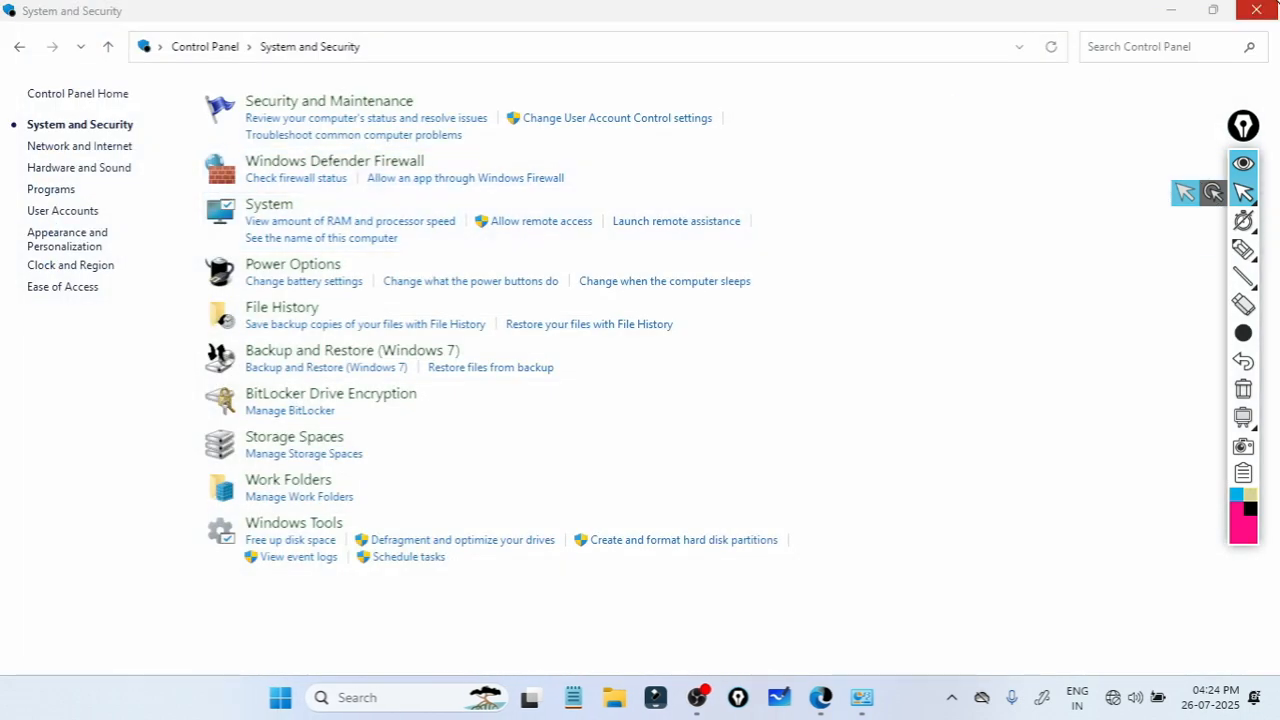
pyautogui.click(1256, 10)
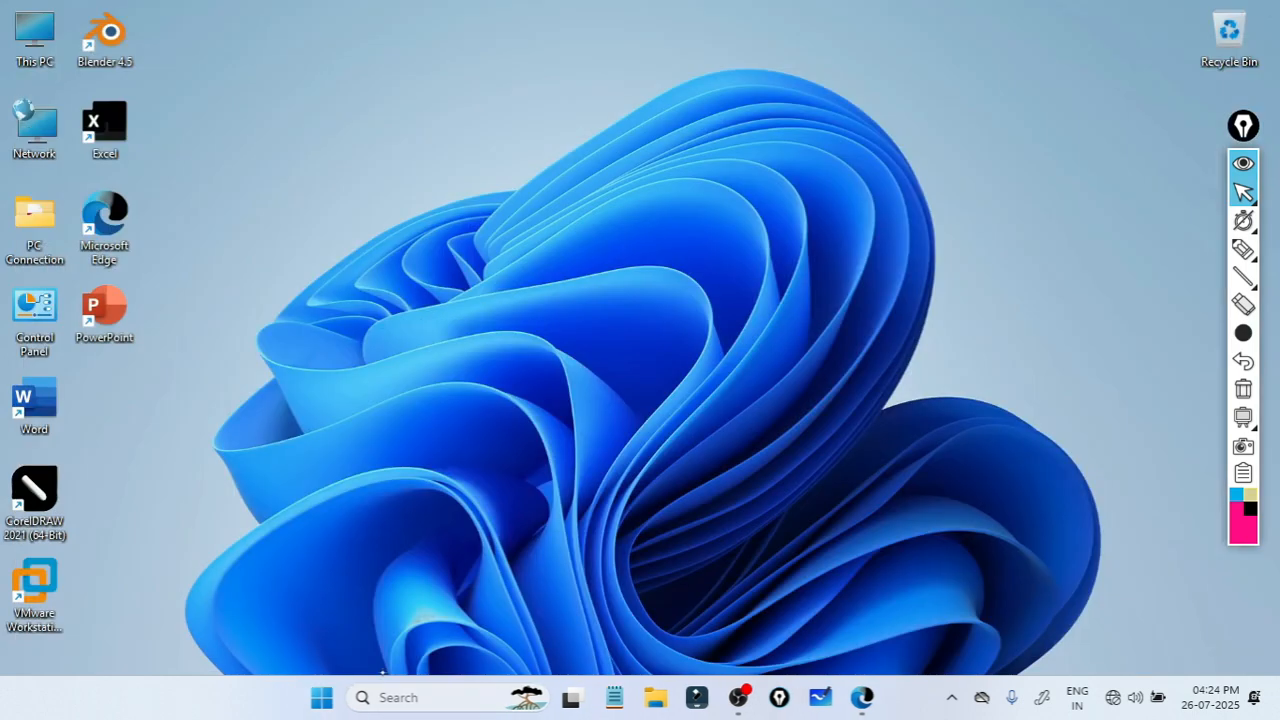
# Step: Reopen Settings at System > About and open BitLocker from the Related settings
pyautogui.press('super')
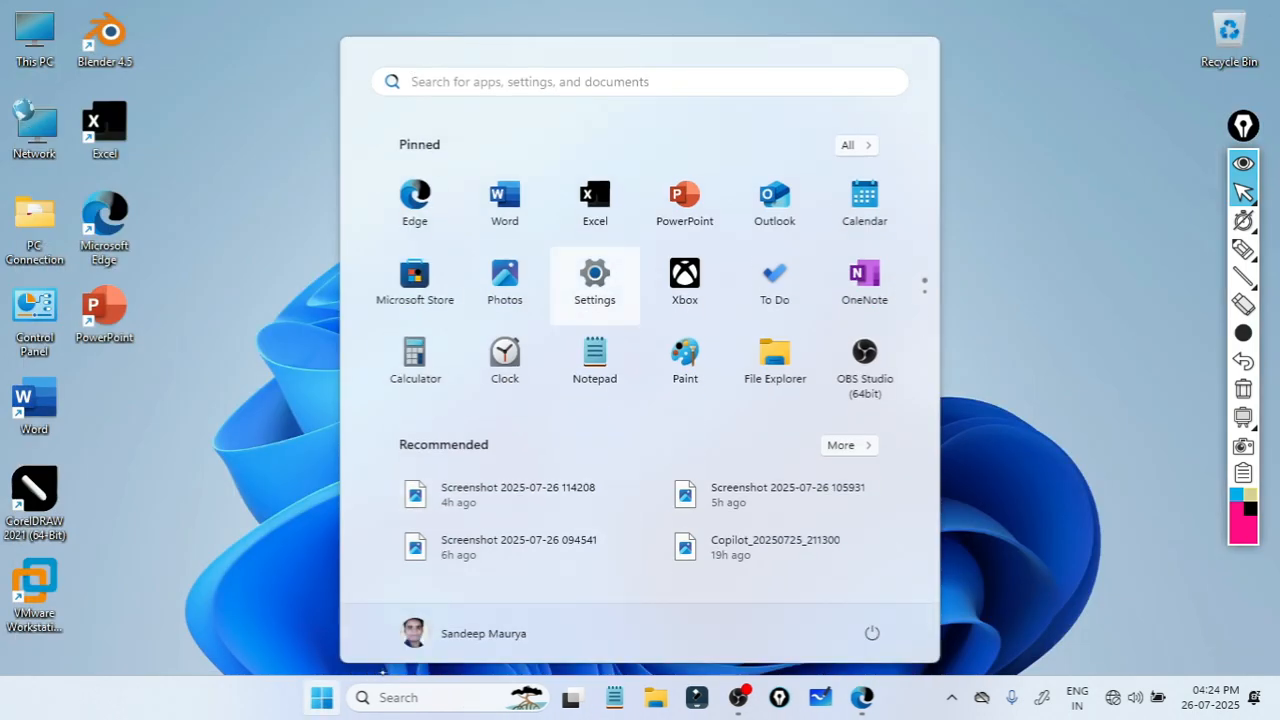
pyautogui.click(594, 273)
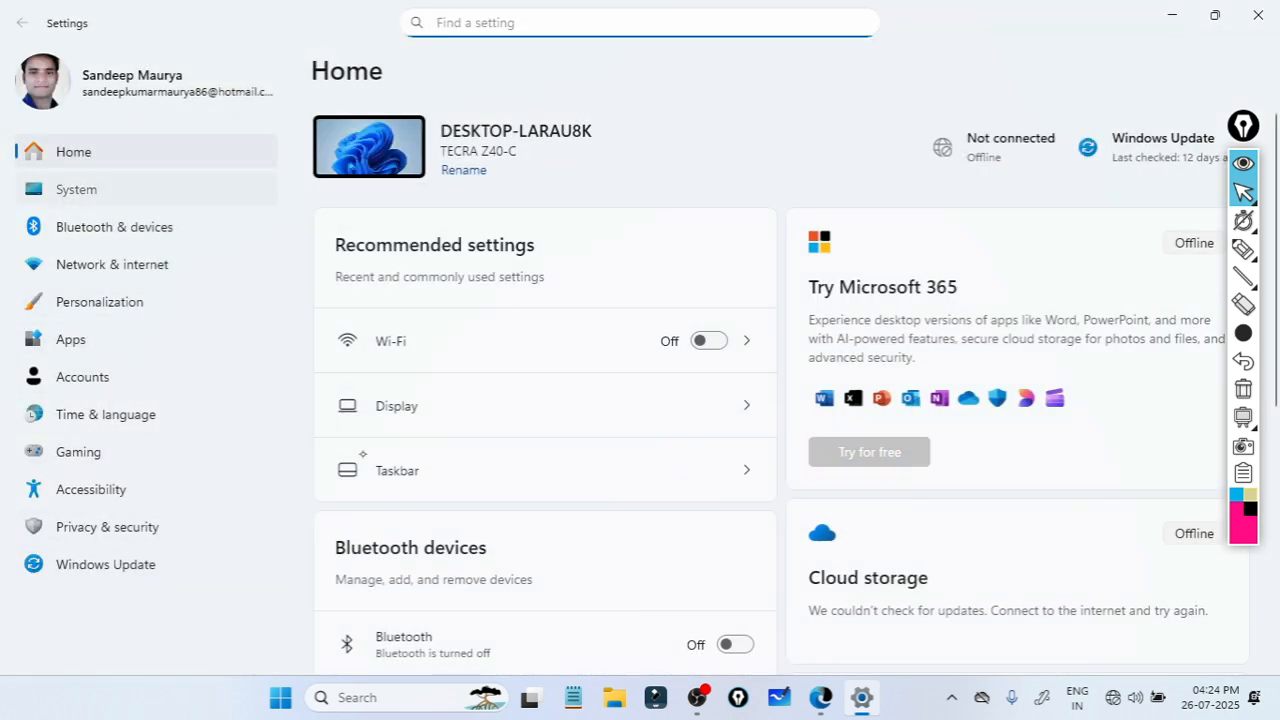
pyautogui.press('Return')
pyautogui.scroll(-10, 363, 453)
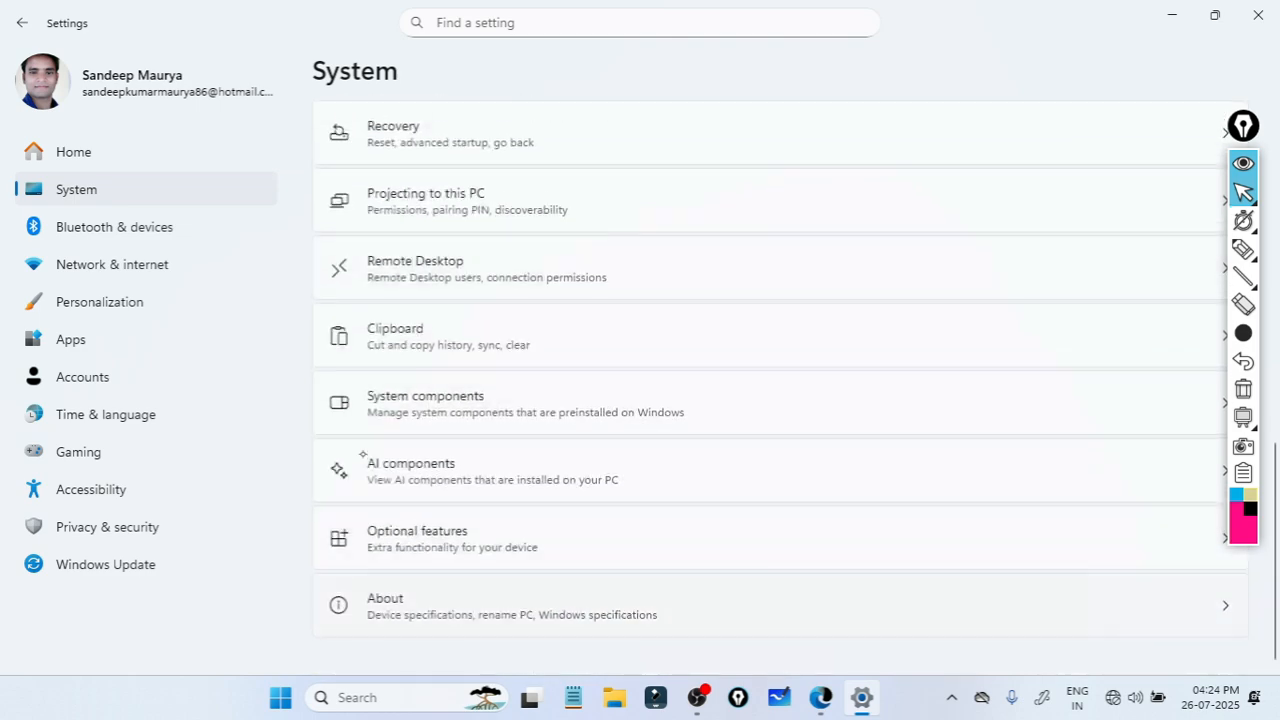
pyautogui.press('Return')
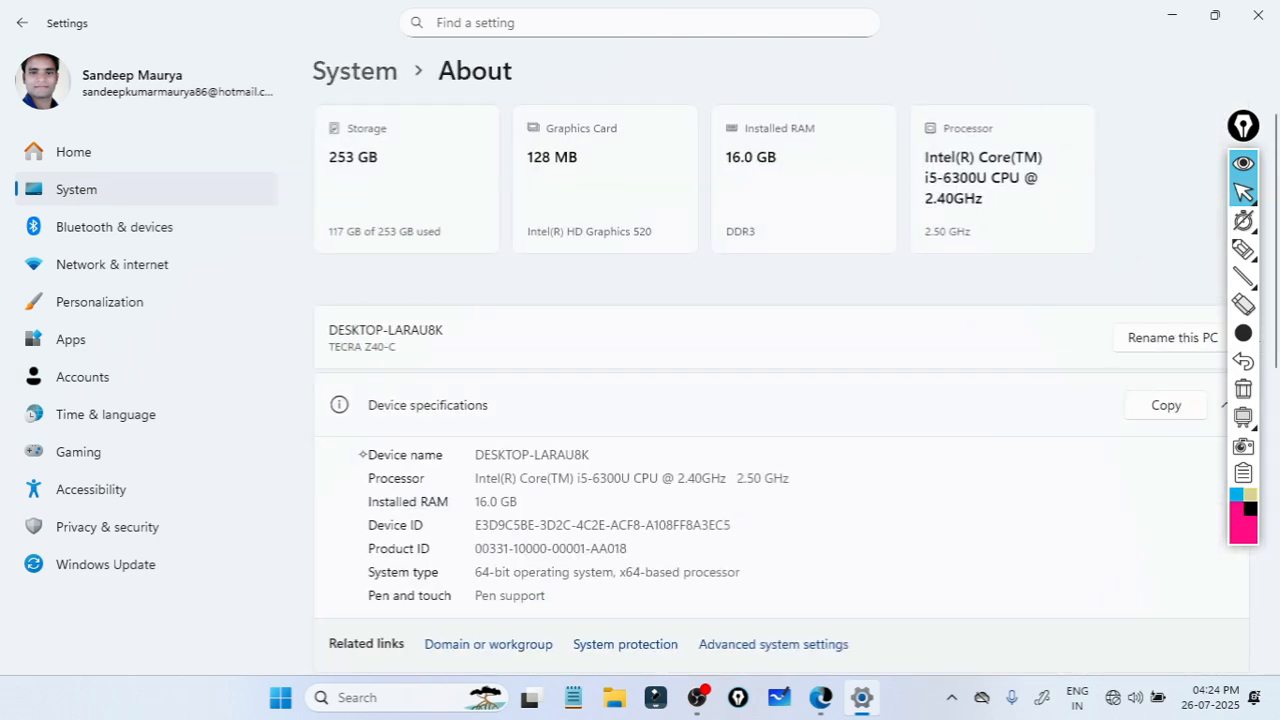
pyautogui.scroll(-10, 363, 453)
pyautogui.scroll(1, 363, 453)
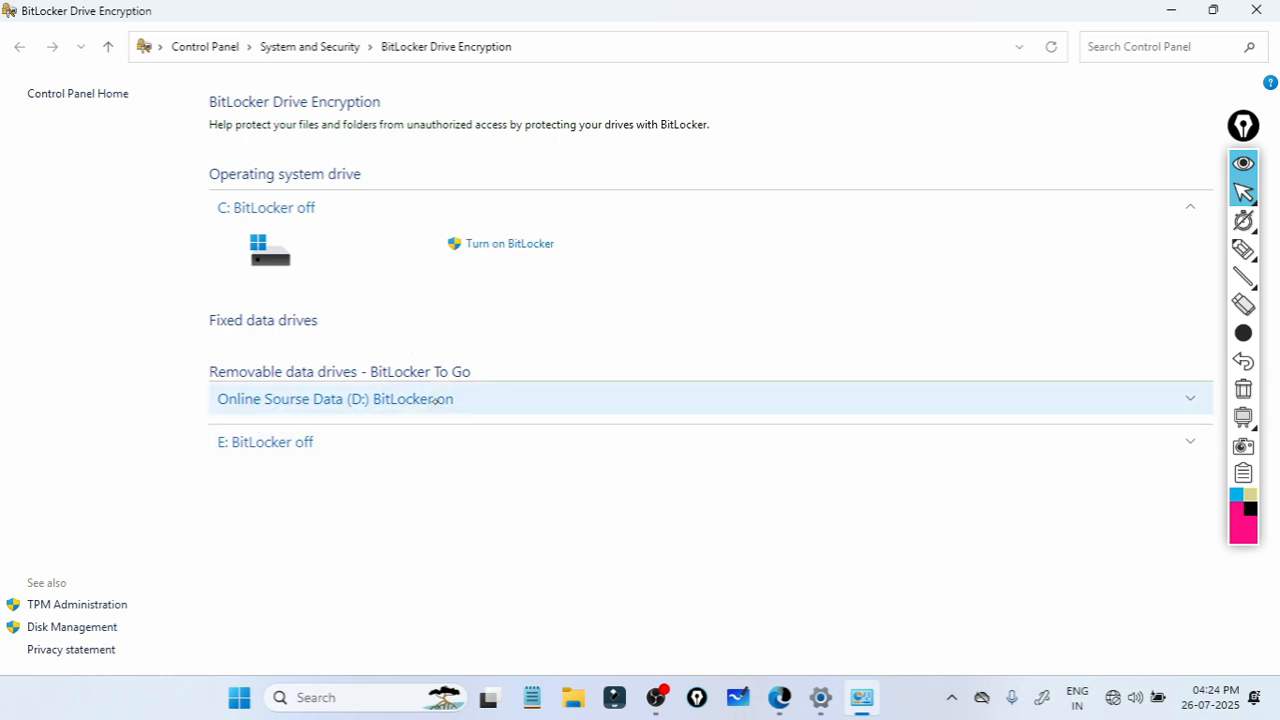
# Step: Try to turn on BitLocker for removable drive E, cancel the setup, and close the BitLocker Drive Encryption window
pyautogui.click(309, 443)
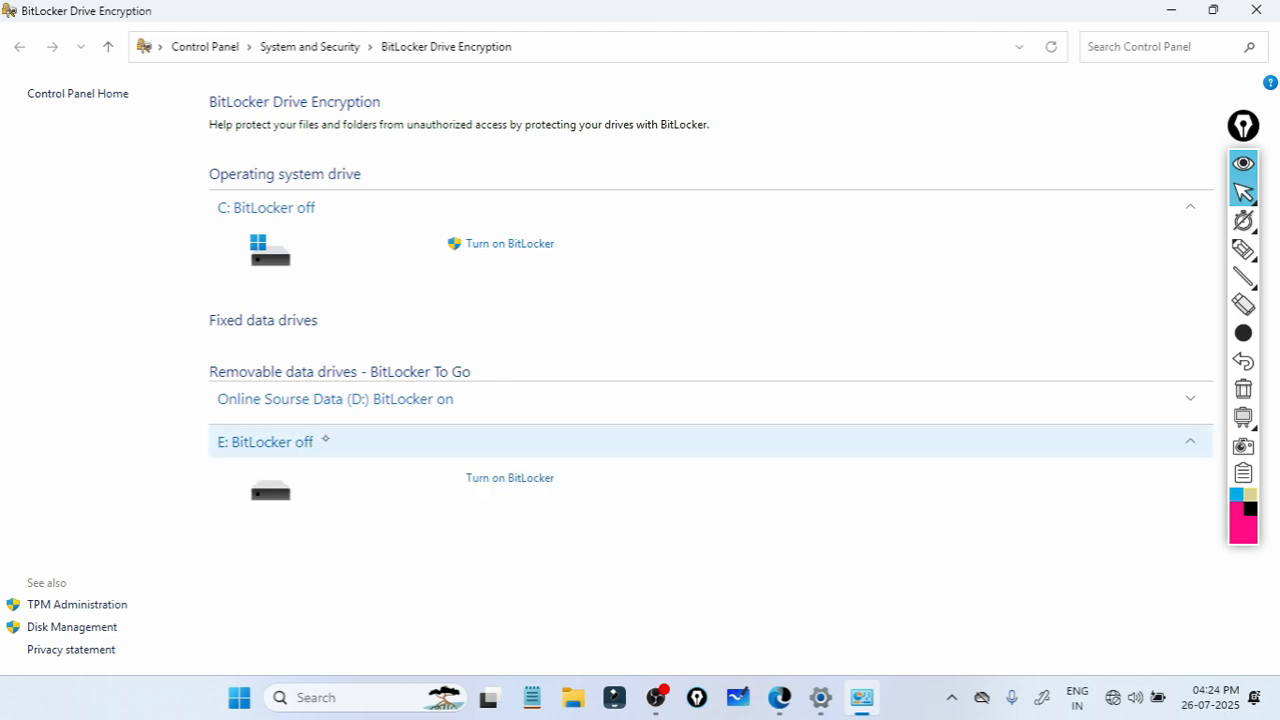
pyautogui.click(533, 479)
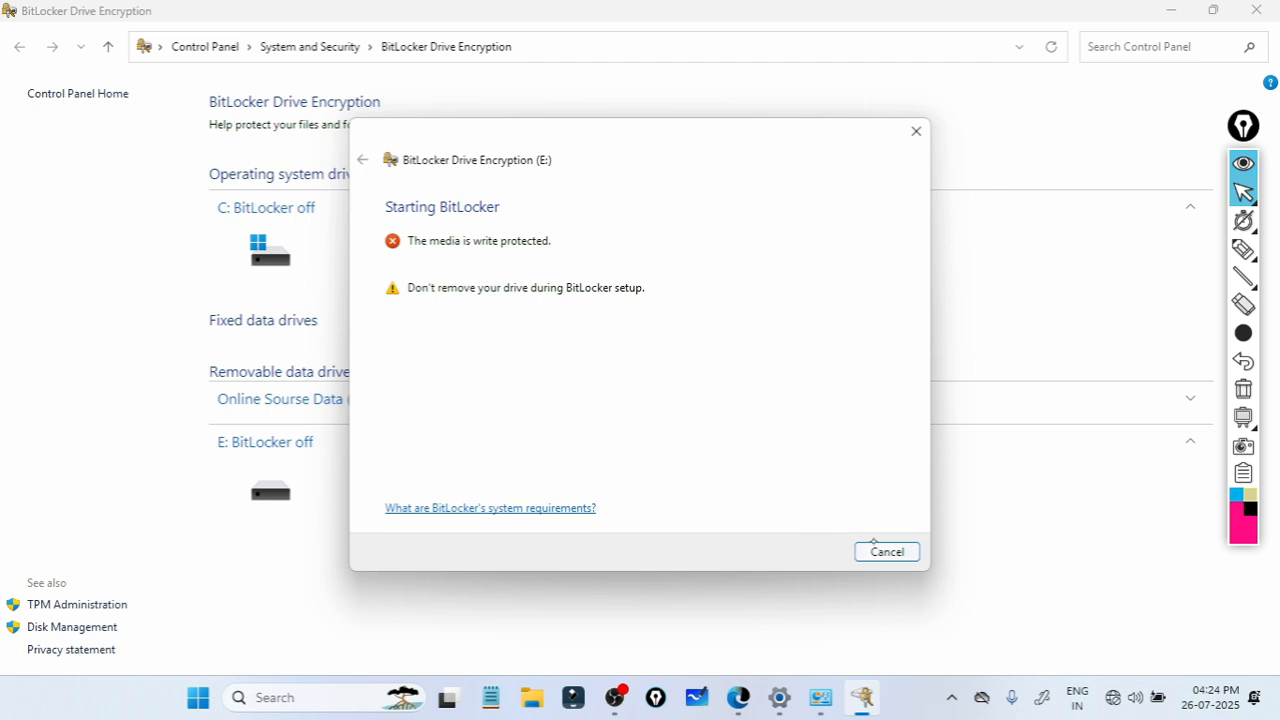
pyautogui.click(884, 552)
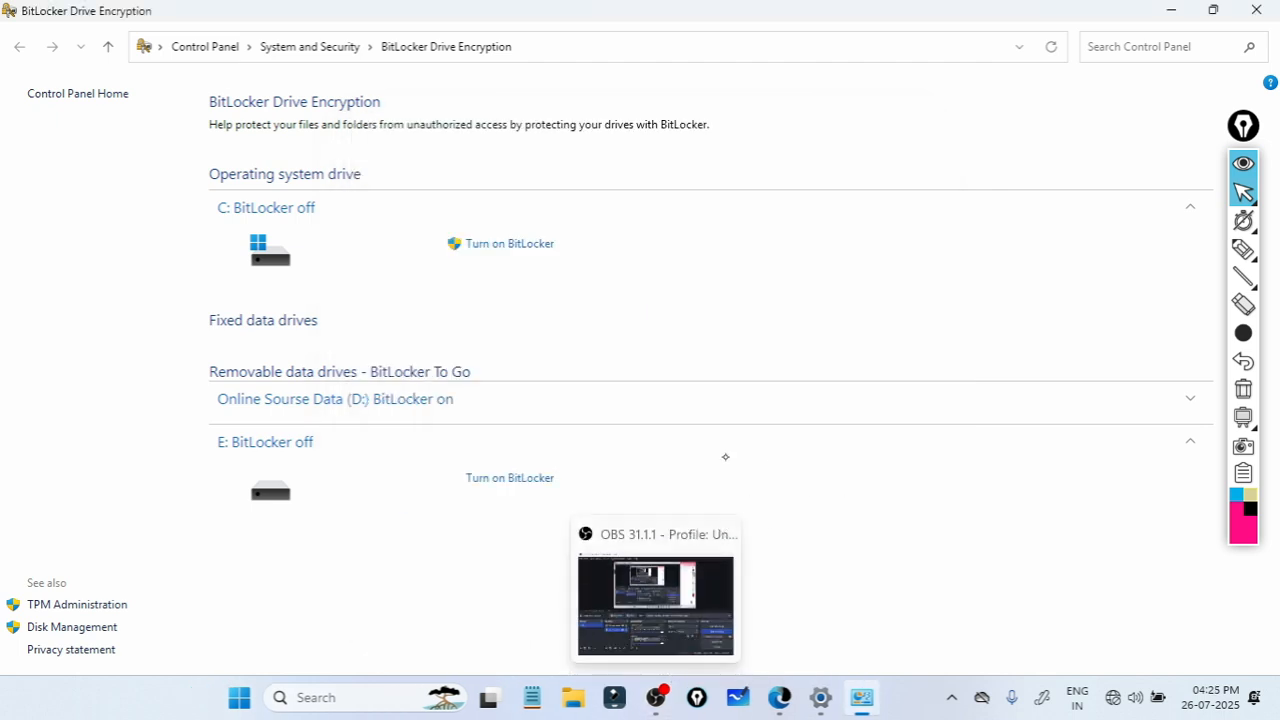
pyautogui.click(1229, 56)
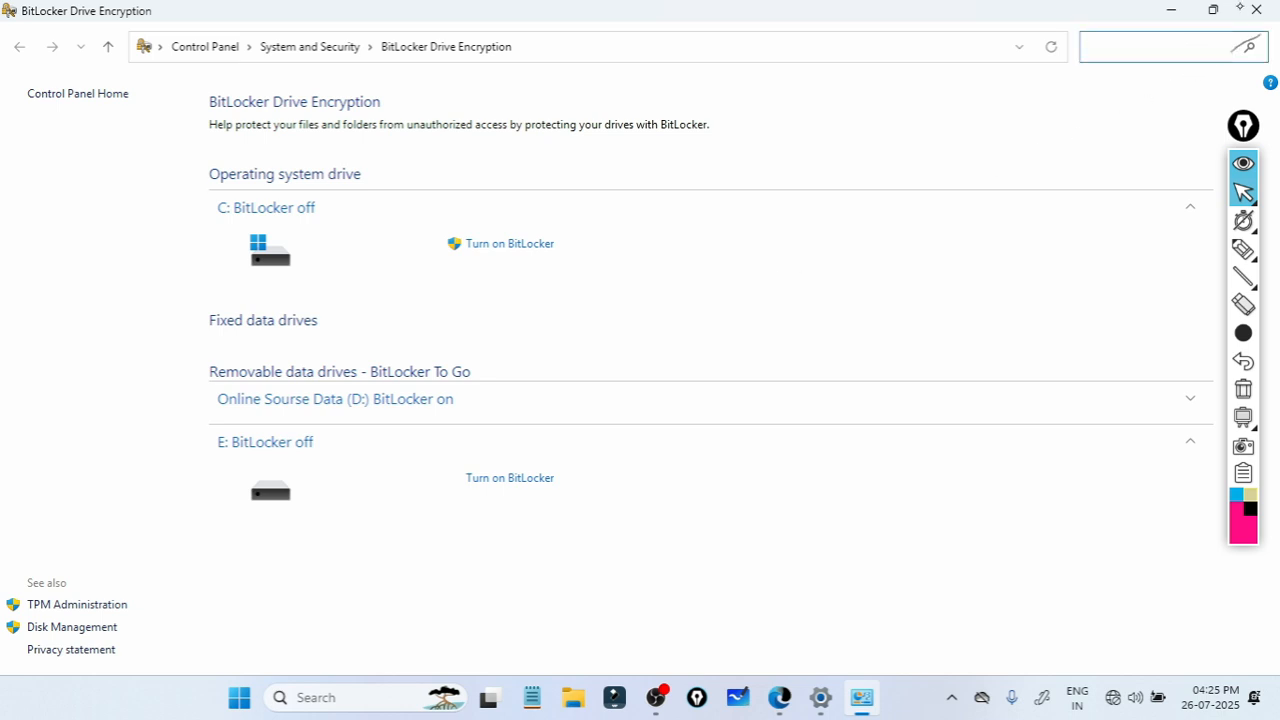
pyautogui.click(1250, 12)
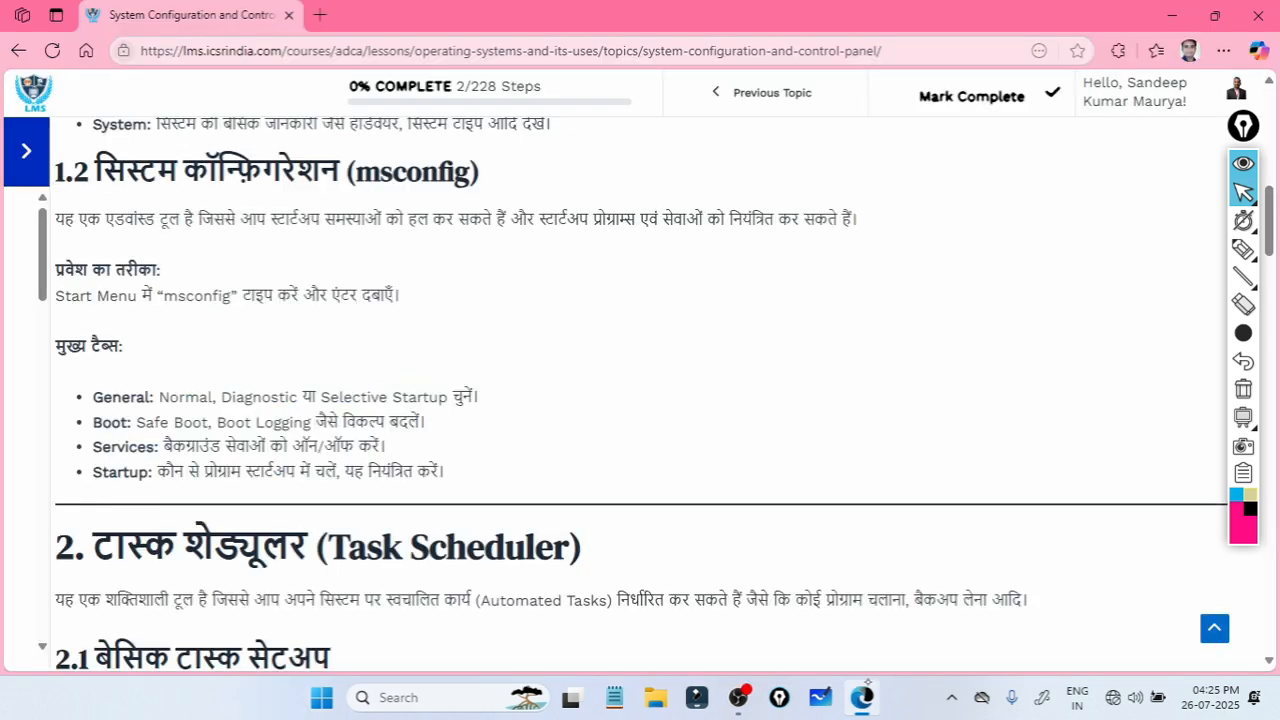
# Step: On the Edge course page, underline the System Configuration heading, key description phrases, "msconfig" and the four tab names in pink
pyautogui.moveTo(720, 245); pyautogui.dragTo(840, 243)
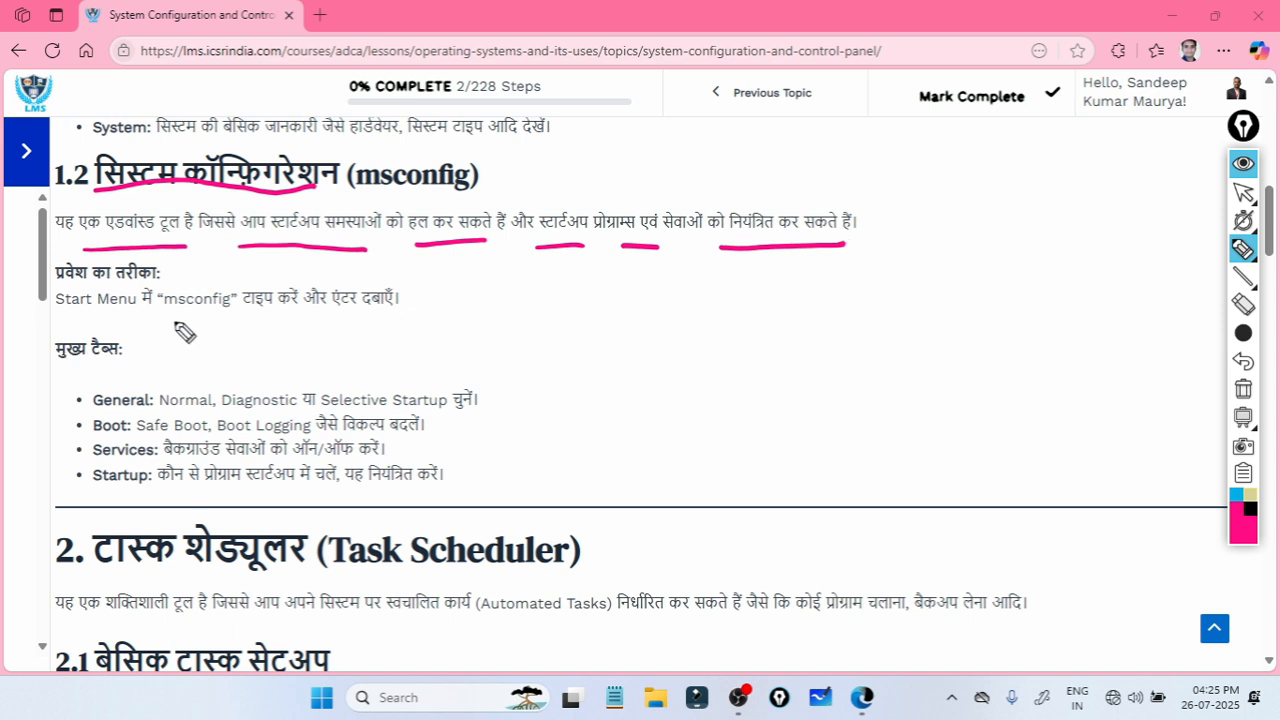
pyautogui.moveTo(160, 316); pyautogui.dragTo(240, 311)
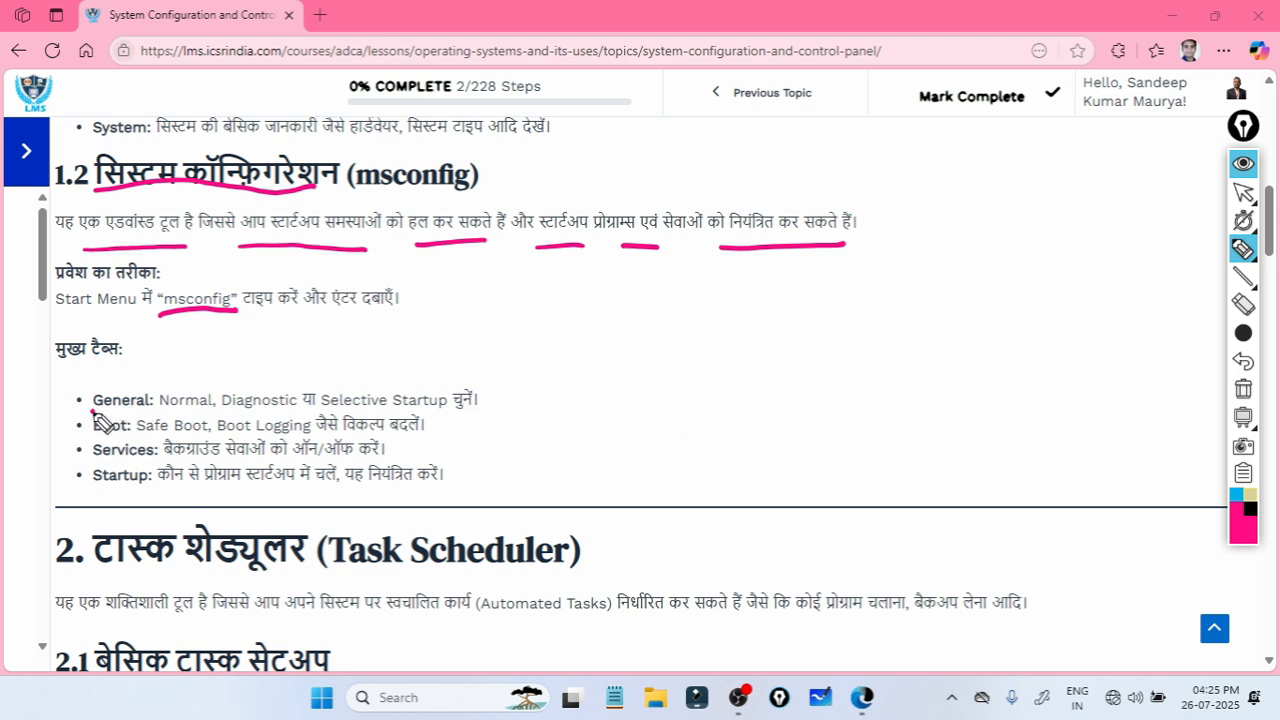
pyautogui.moveTo(92, 411)
pyautogui.mouseDown()
pyautogui.moveTo(114, 406)
pyautogui.moveTo(110, 432)
pyautogui.mouseUp()
pyautogui.moveTo(90, 490); pyautogui.dragTo(130, 486)
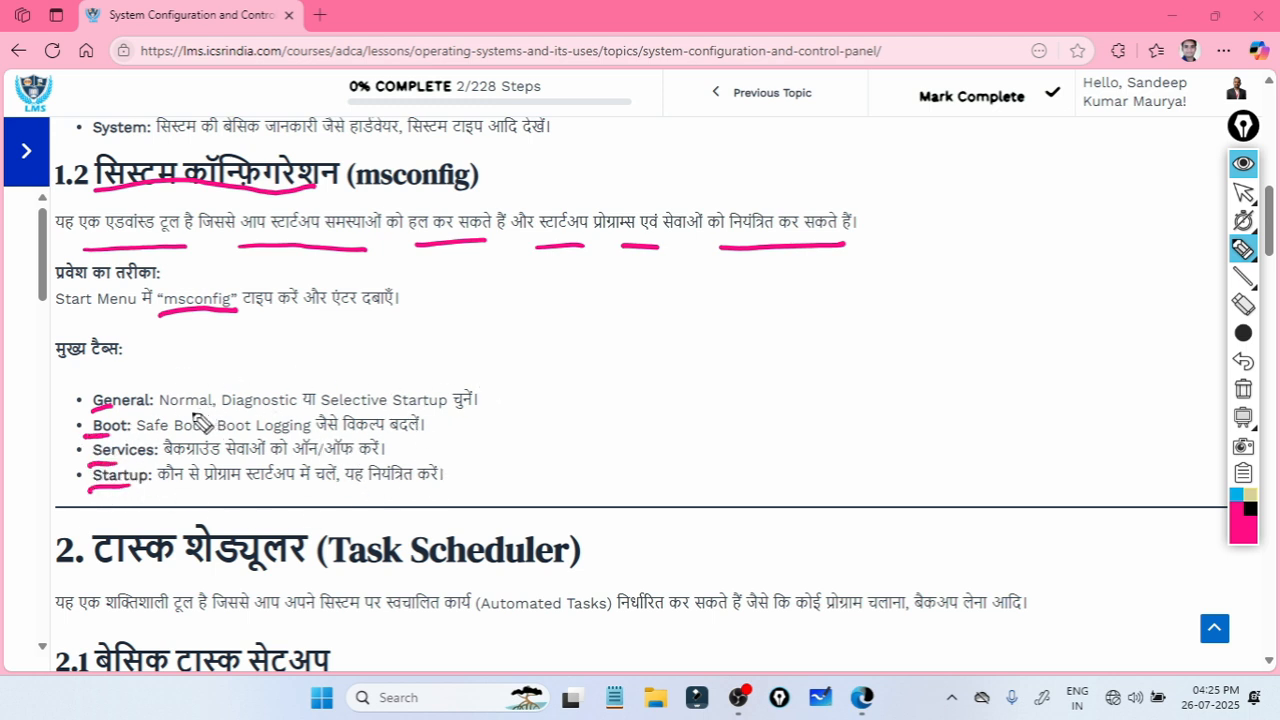
# Step: Underline Normal, Diagnostic, Selective, Safe Boot and Boot Logging, and tick the ends of the Services and Startup lines
pyautogui.moveTo(160, 410); pyautogui.dragTo(389, 405)
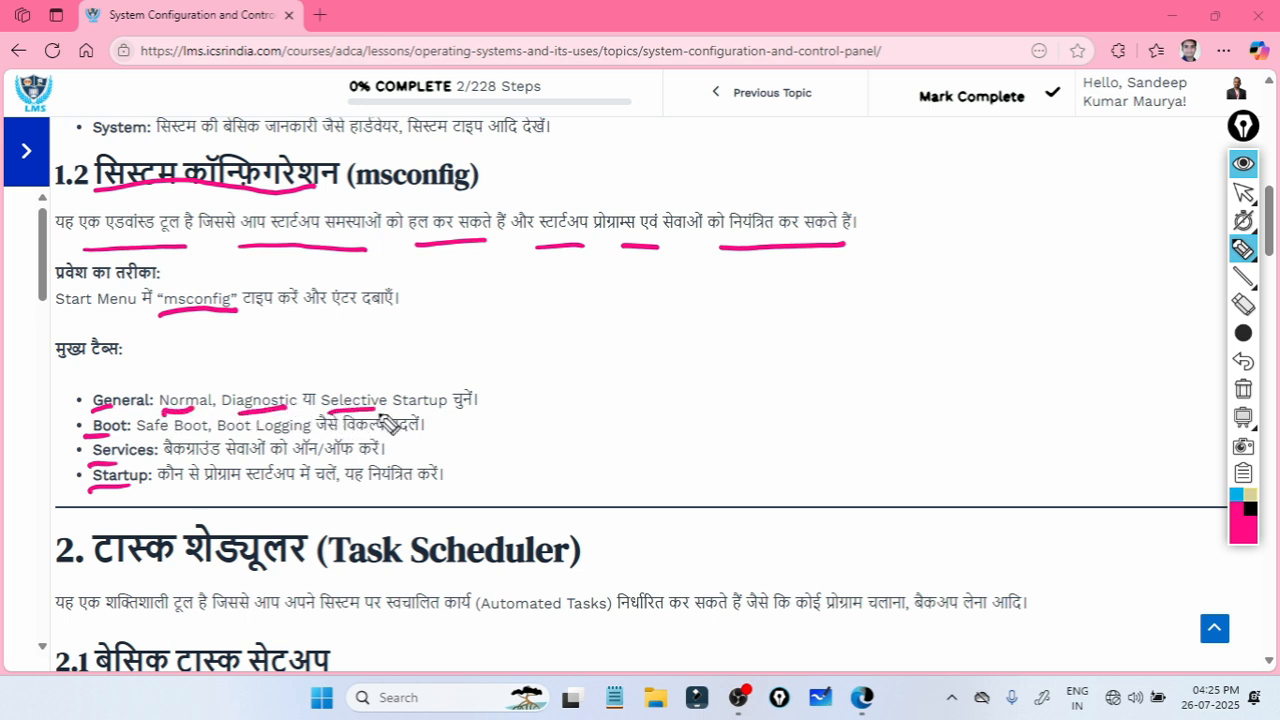
pyautogui.moveTo(140, 434); pyautogui.dragTo(320, 431)
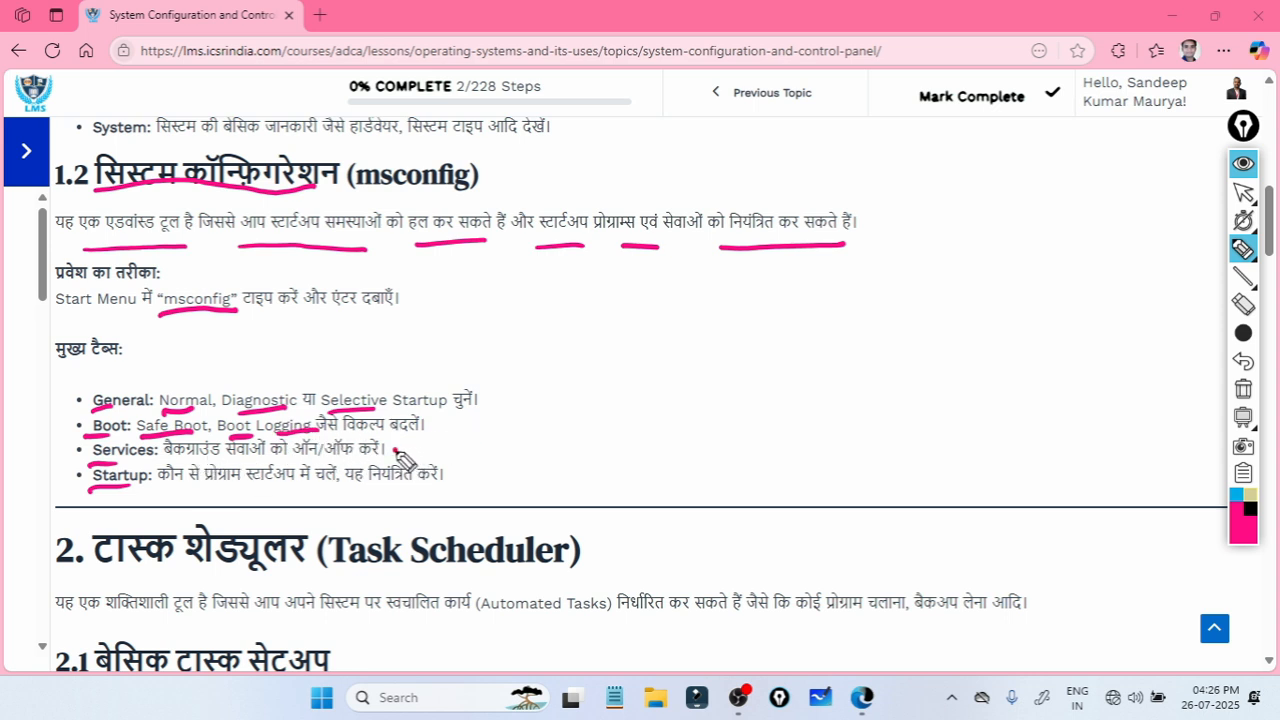
pyautogui.moveTo(393, 452); pyautogui.dragTo(424, 432)
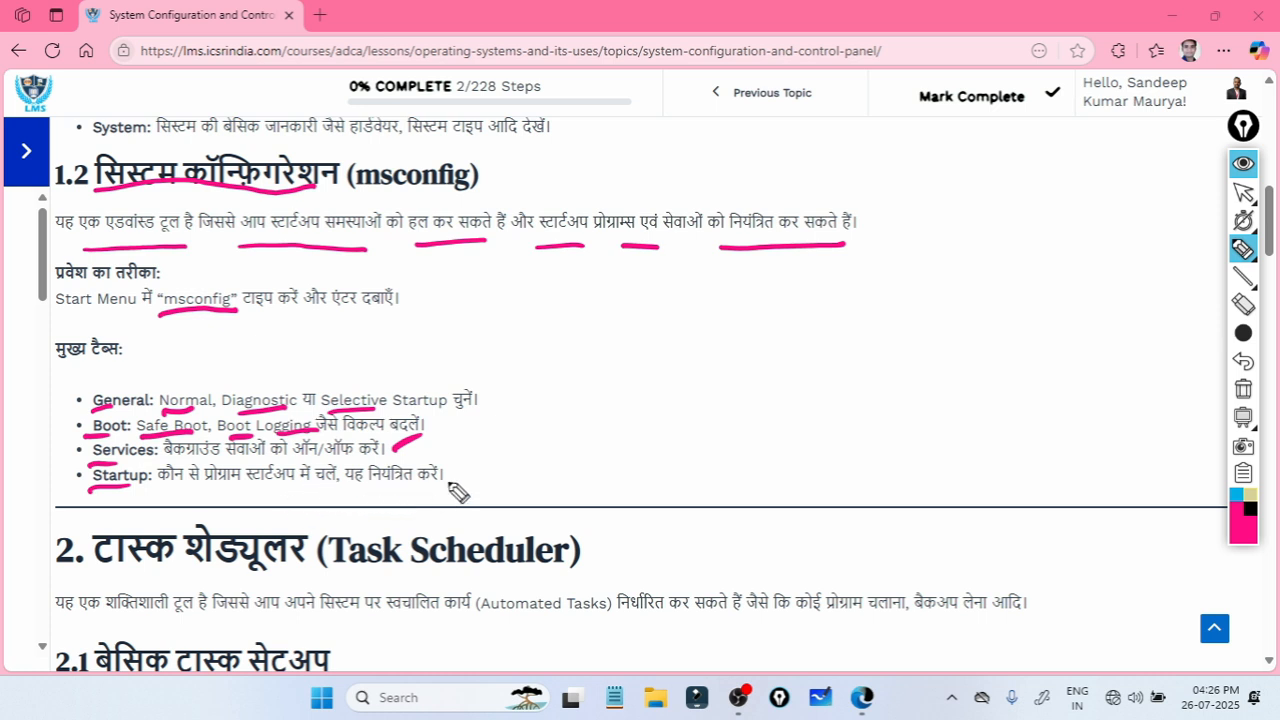
pyautogui.moveTo(460, 486); pyautogui.dragTo(492, 462)
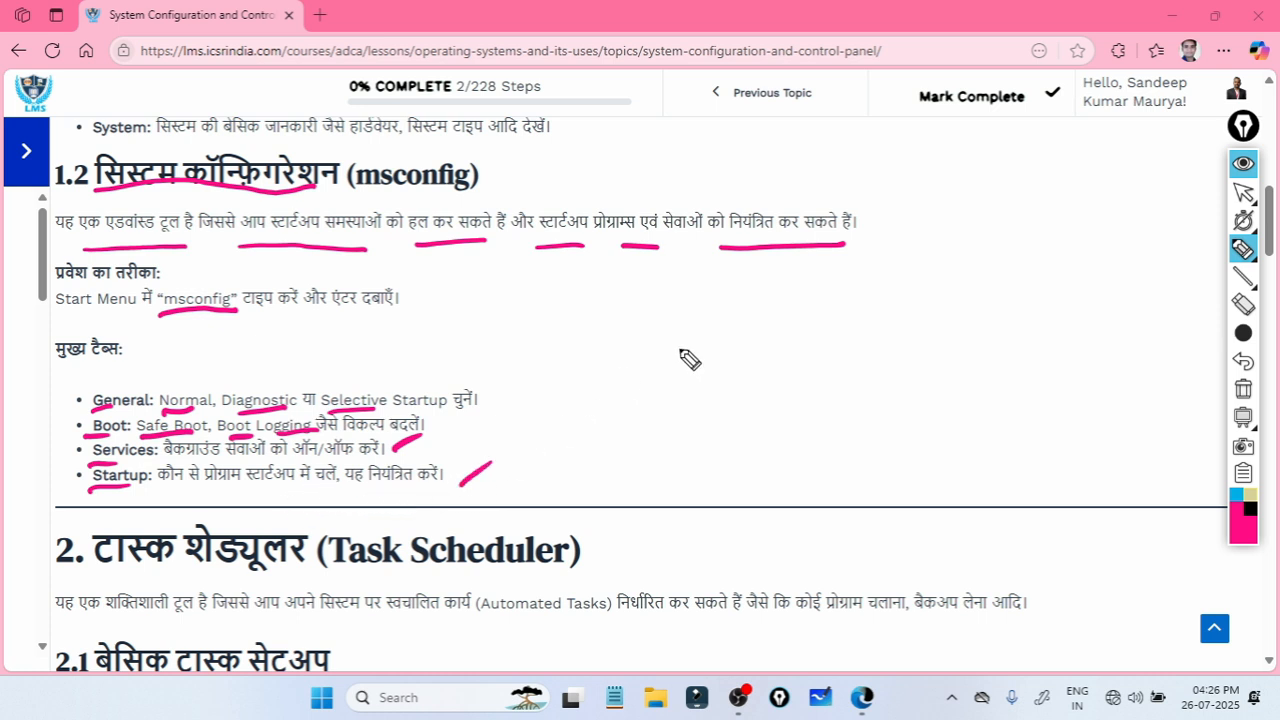
# Step: Hide the annotations and launch System Configuration by running msconfig
pyautogui.click(1243, 163)
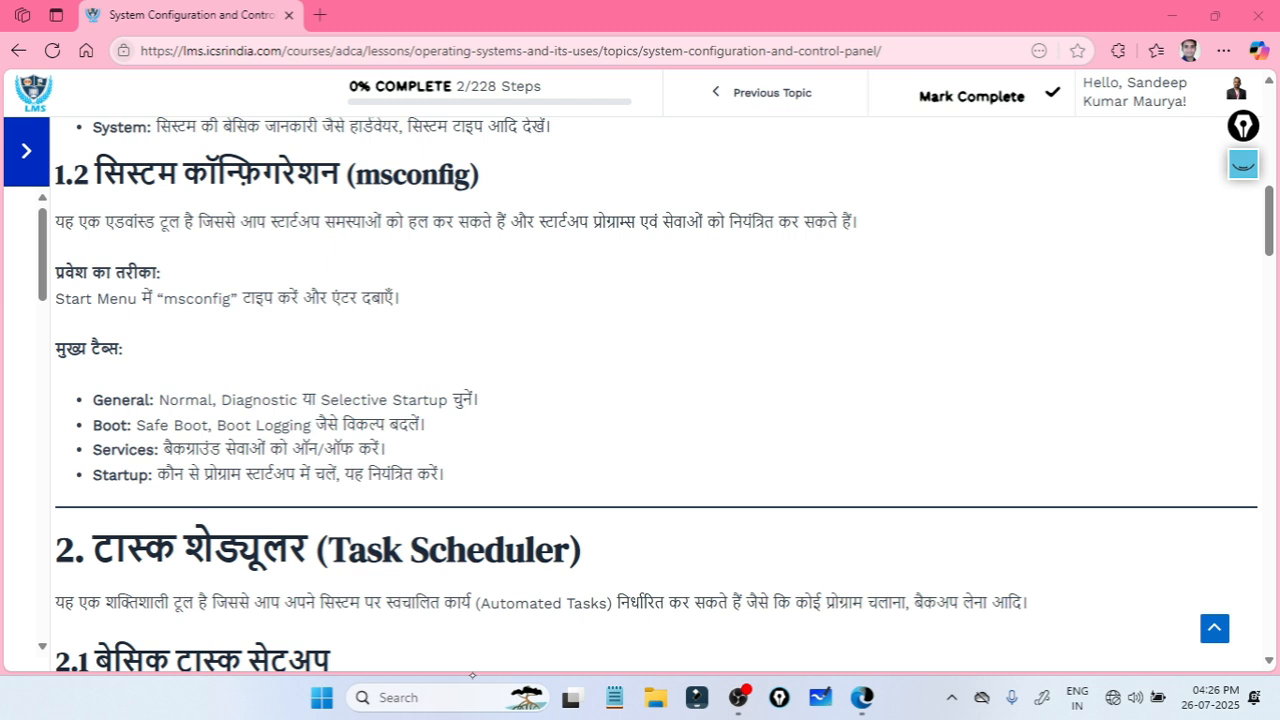
pyautogui.press('super+r')
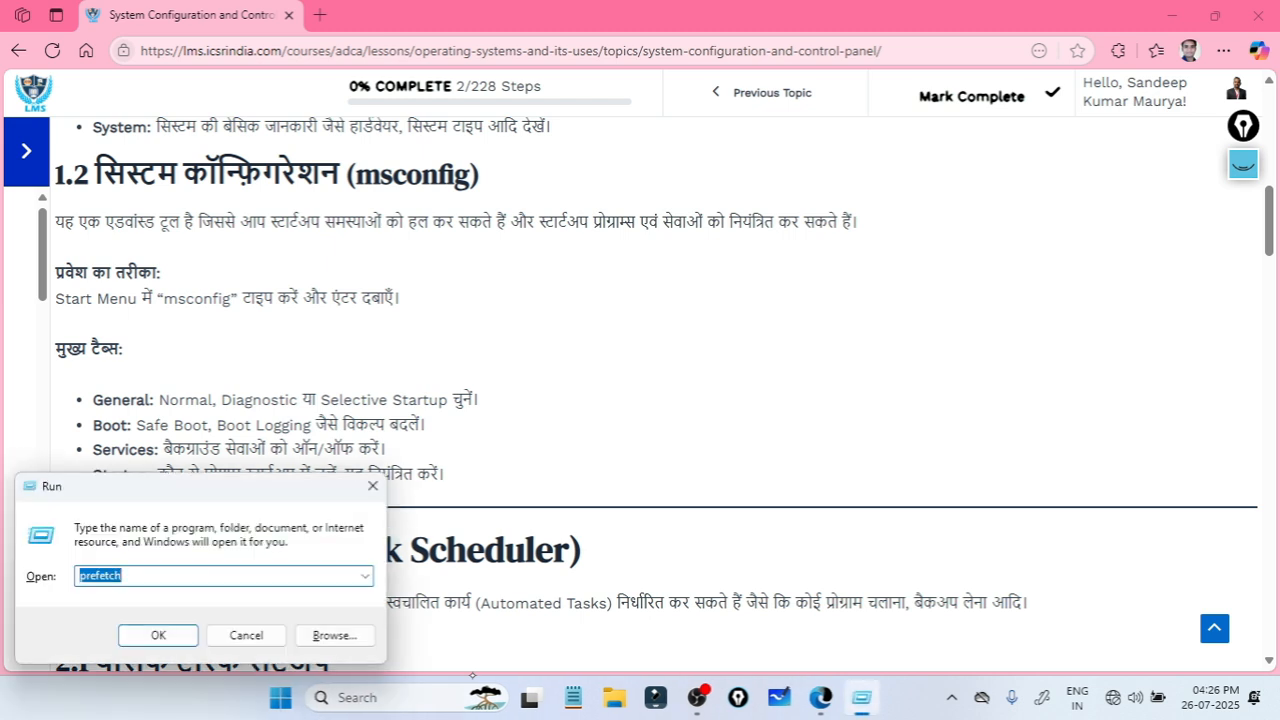
pyautogui.write('msconfig')
pyautogui.press('Return')
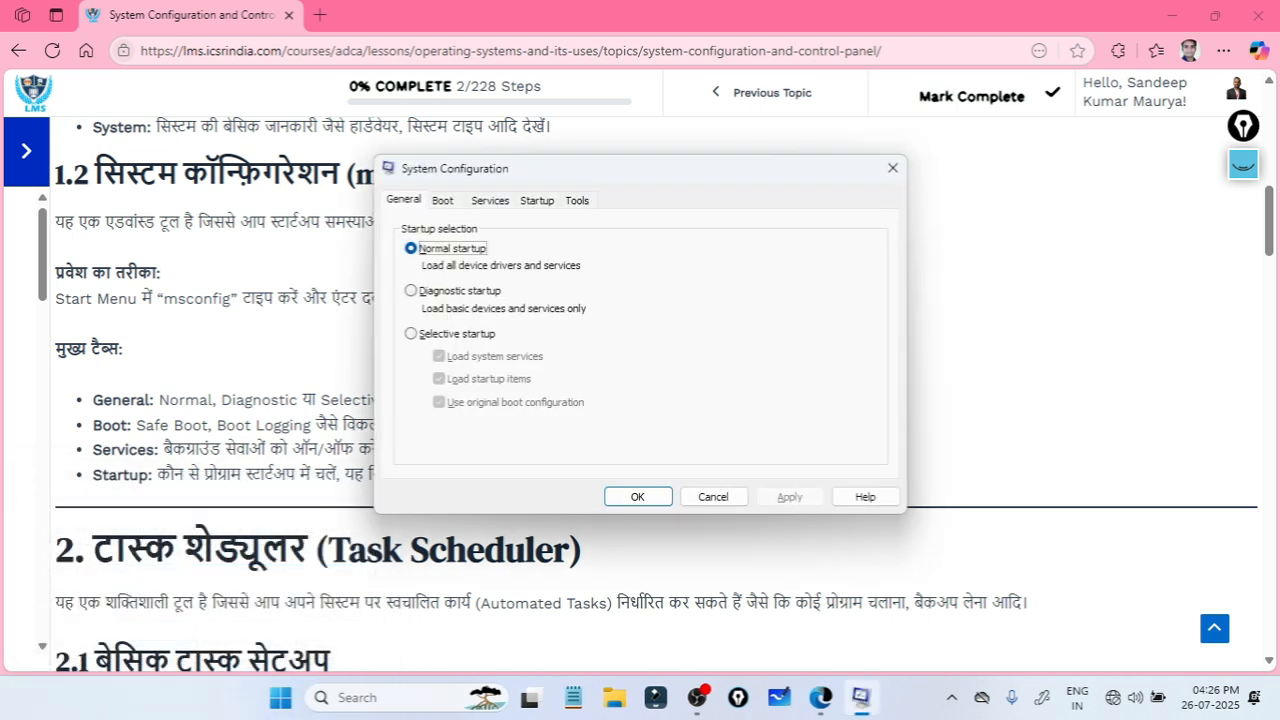
# Step: Show the annotations again, clear the old marks, and mark the General, Boot, Services, Startup and Tools tabs in pink
pyautogui.click(1243, 163)
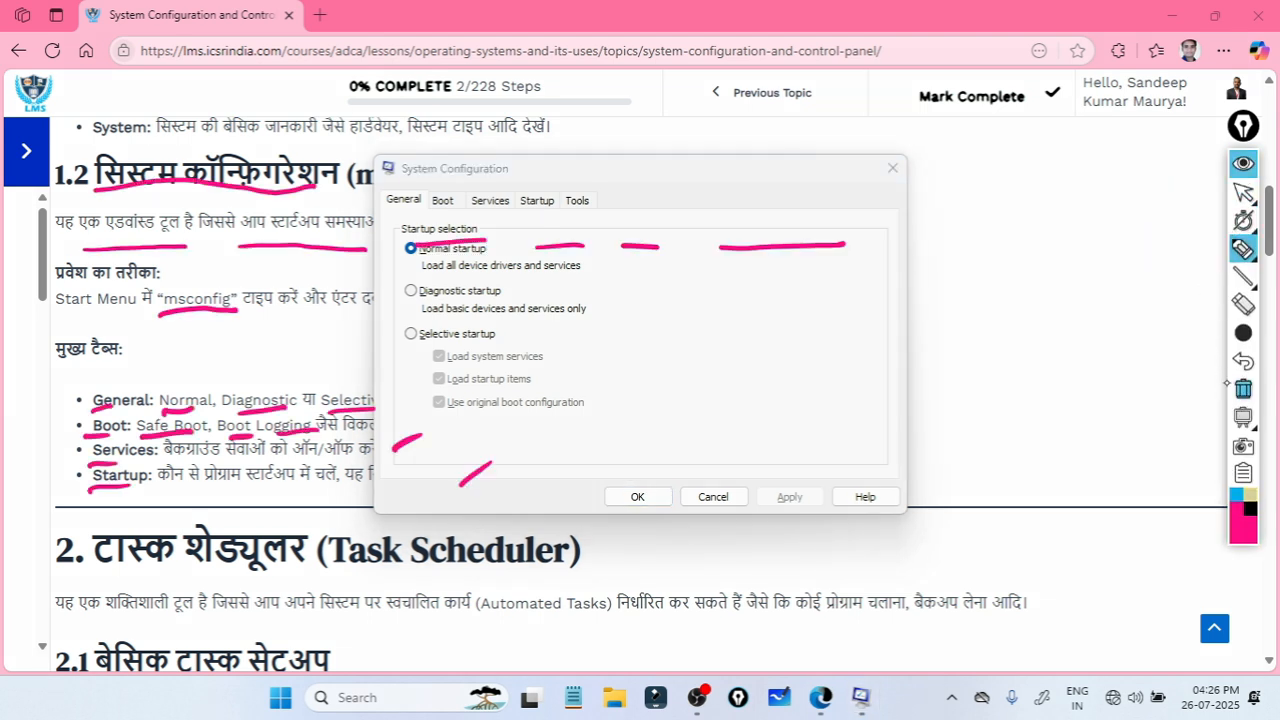
pyautogui.click(1243, 390)
pyautogui.moveTo(391, 219)
pyautogui.mouseDown()
pyautogui.moveTo(416, 204)
pyautogui.moveTo(503, 208)
pyautogui.mouseUp()
pyautogui.click(491, 214)
pyautogui.moveTo(539, 213); pyautogui.dragTo(596, 209)
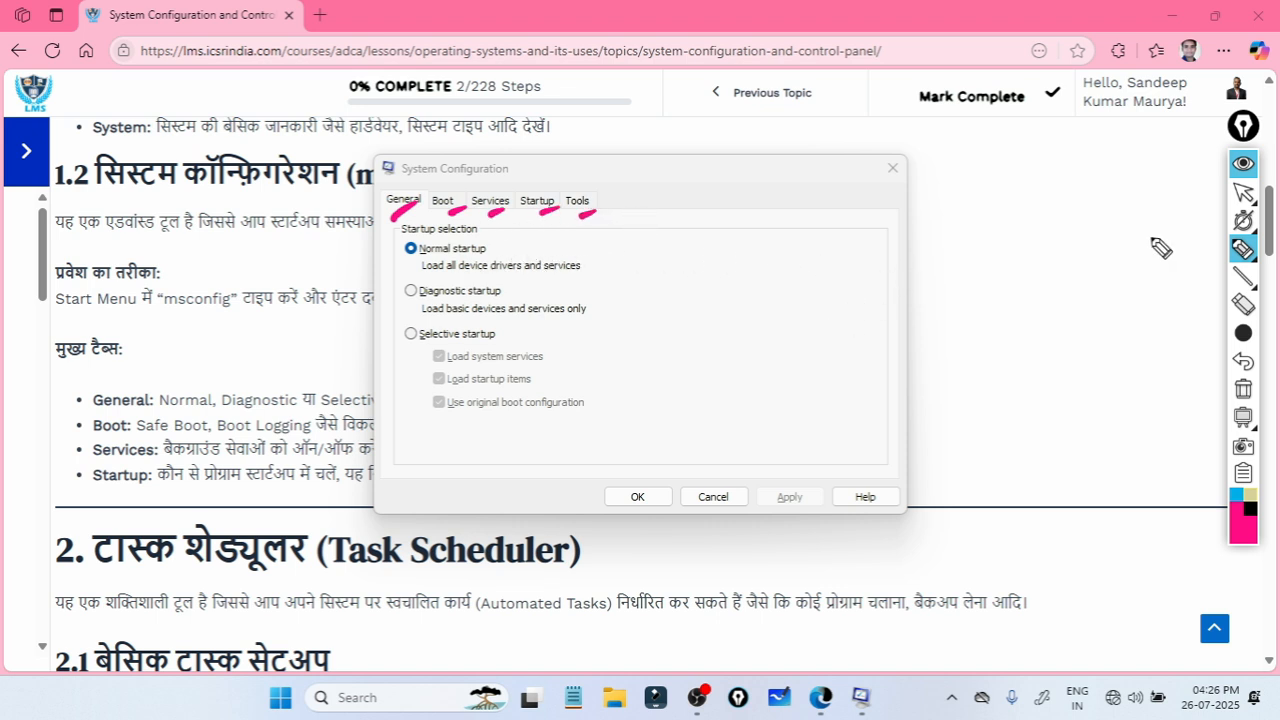
# Step: Return to the pointer and clear the pink marks from the System Configuration tabs
pyautogui.moveTo(1245, 197)
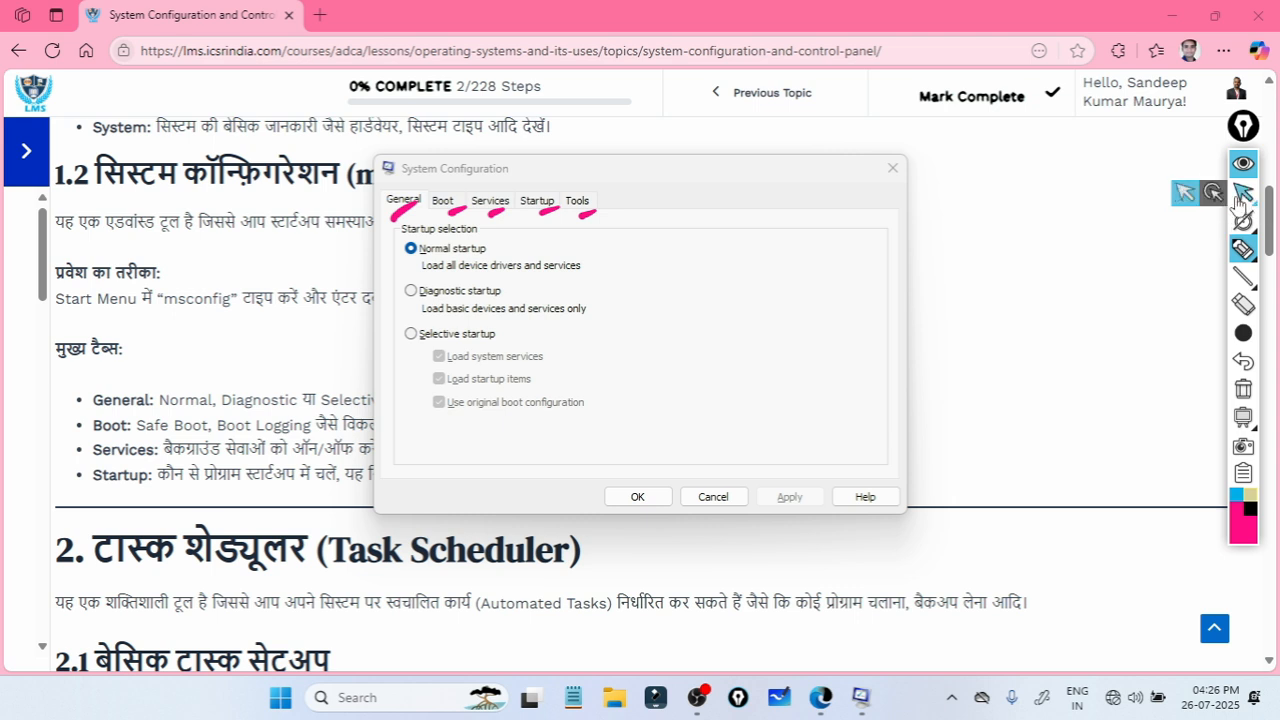
pyautogui.click(1248, 198)
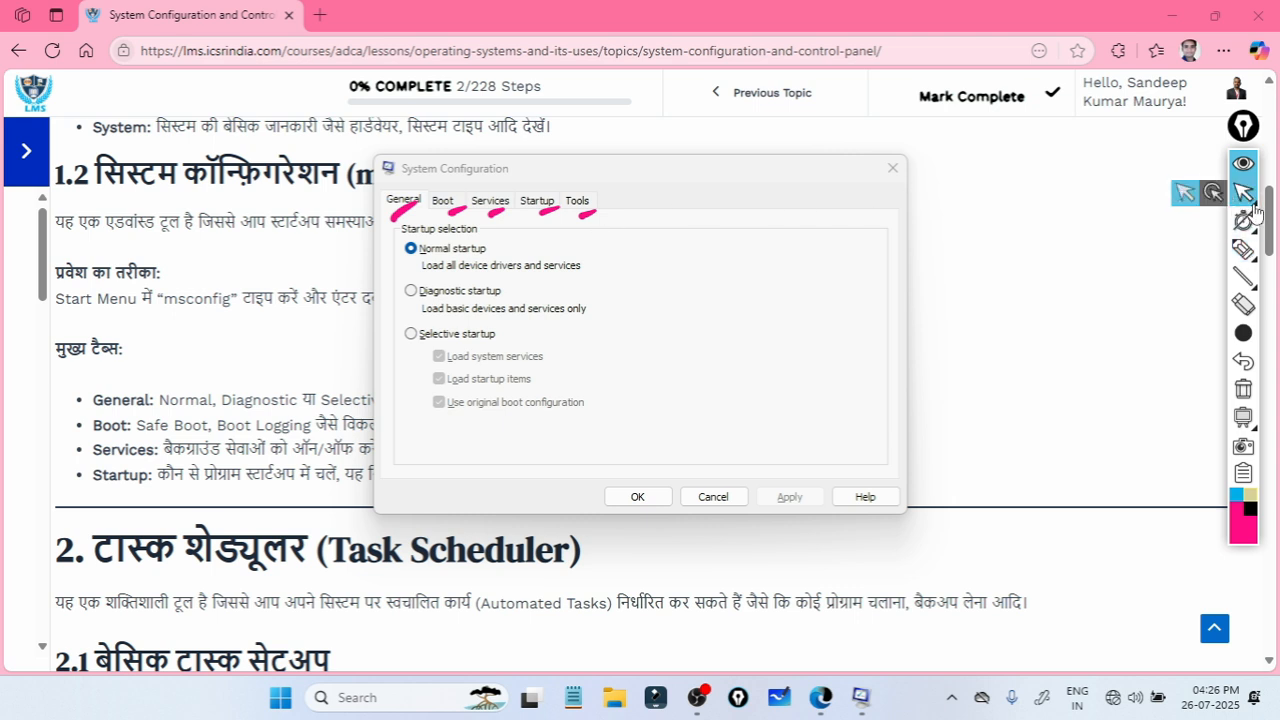
pyautogui.click(1243, 389)
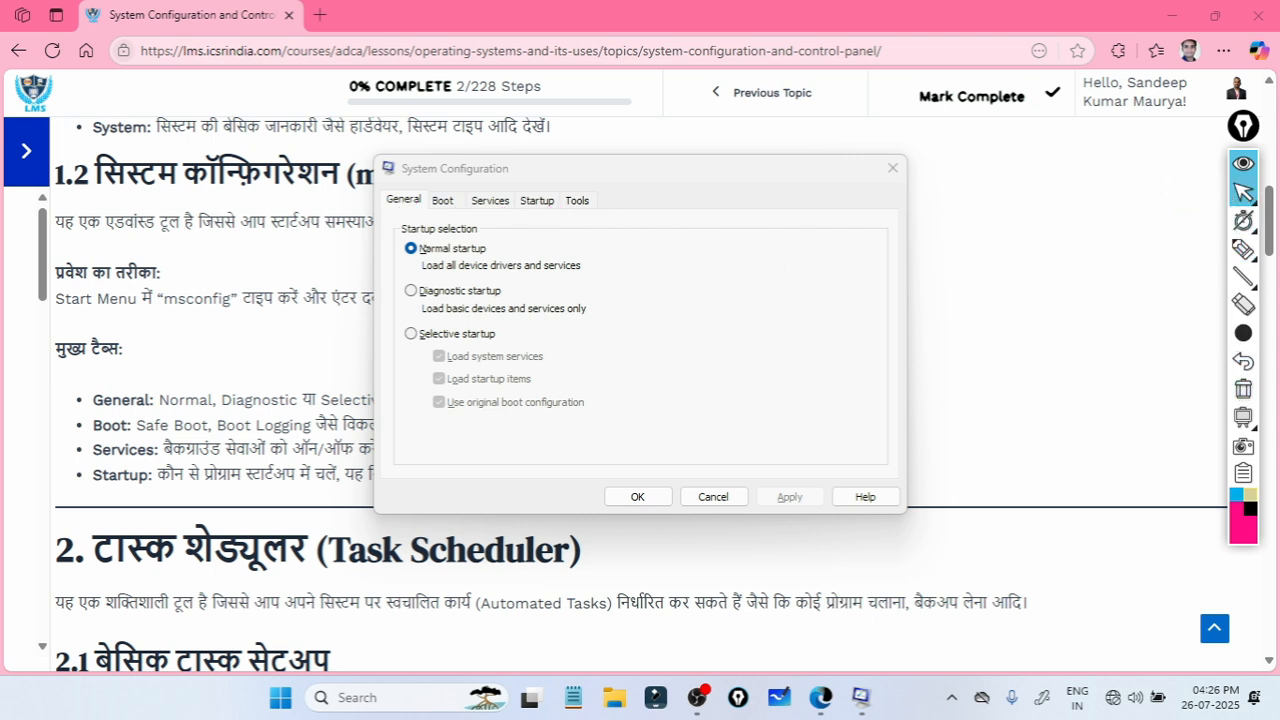
# Step: Underline the Normal startup description in pink and write "All" with a tick beside it
pyautogui.click(495, 236)
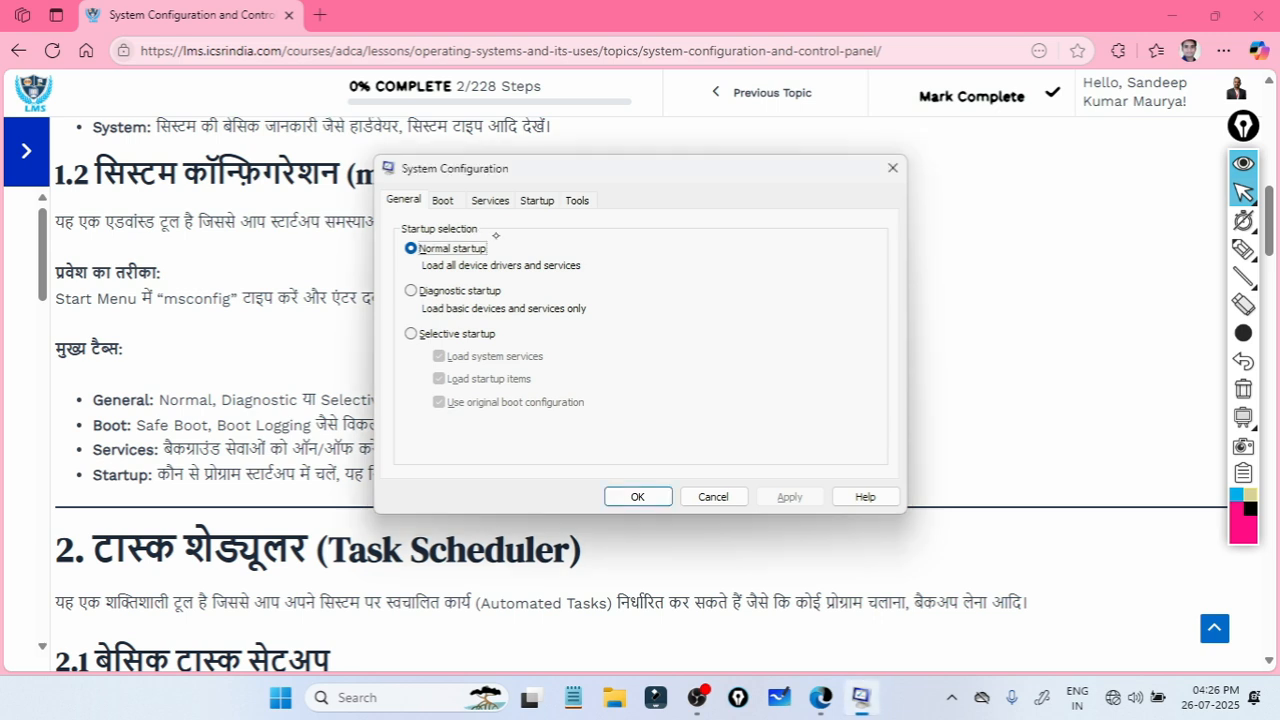
pyautogui.click(1241, 205)
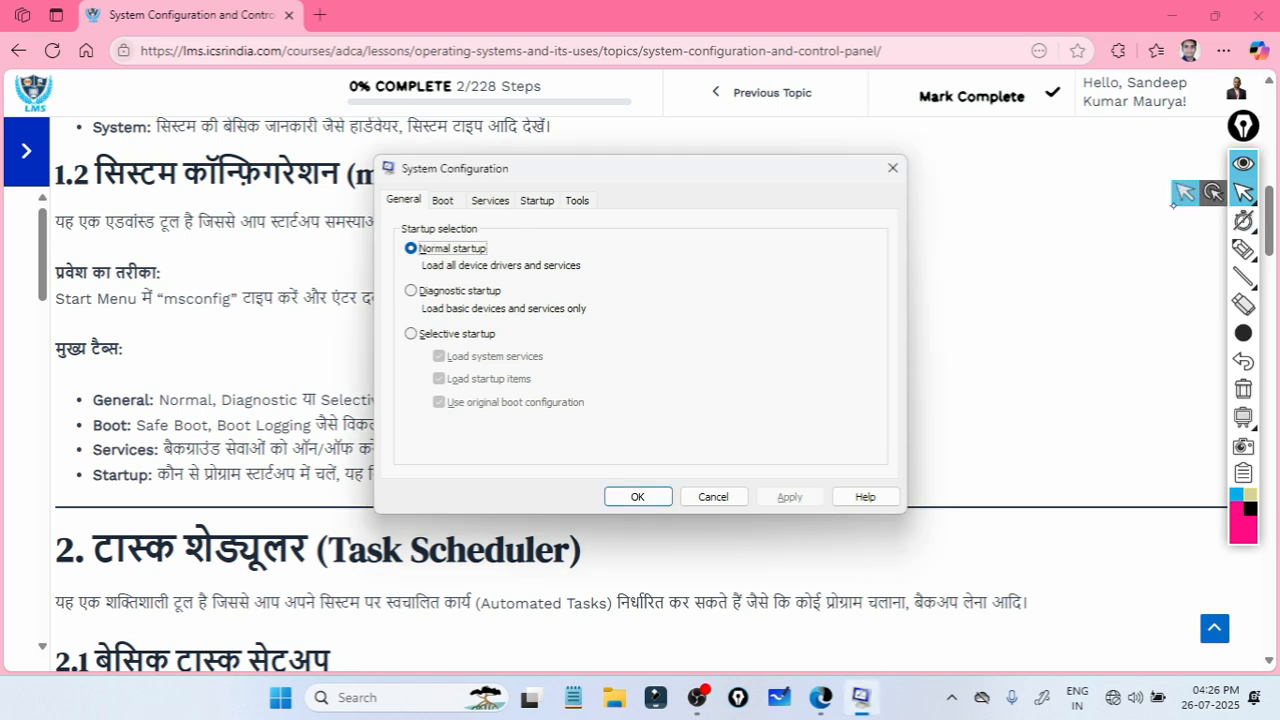
pyautogui.click(1243, 249)
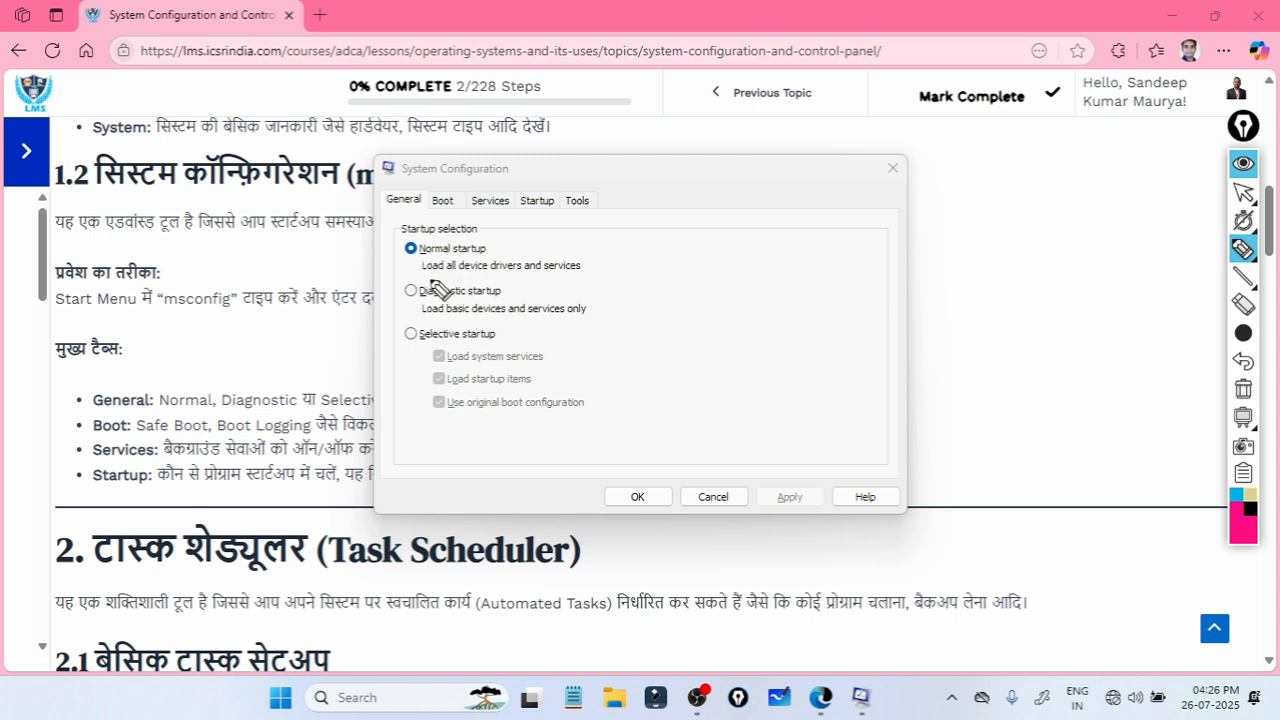
pyautogui.moveTo(423, 271); pyautogui.dragTo(597, 275)
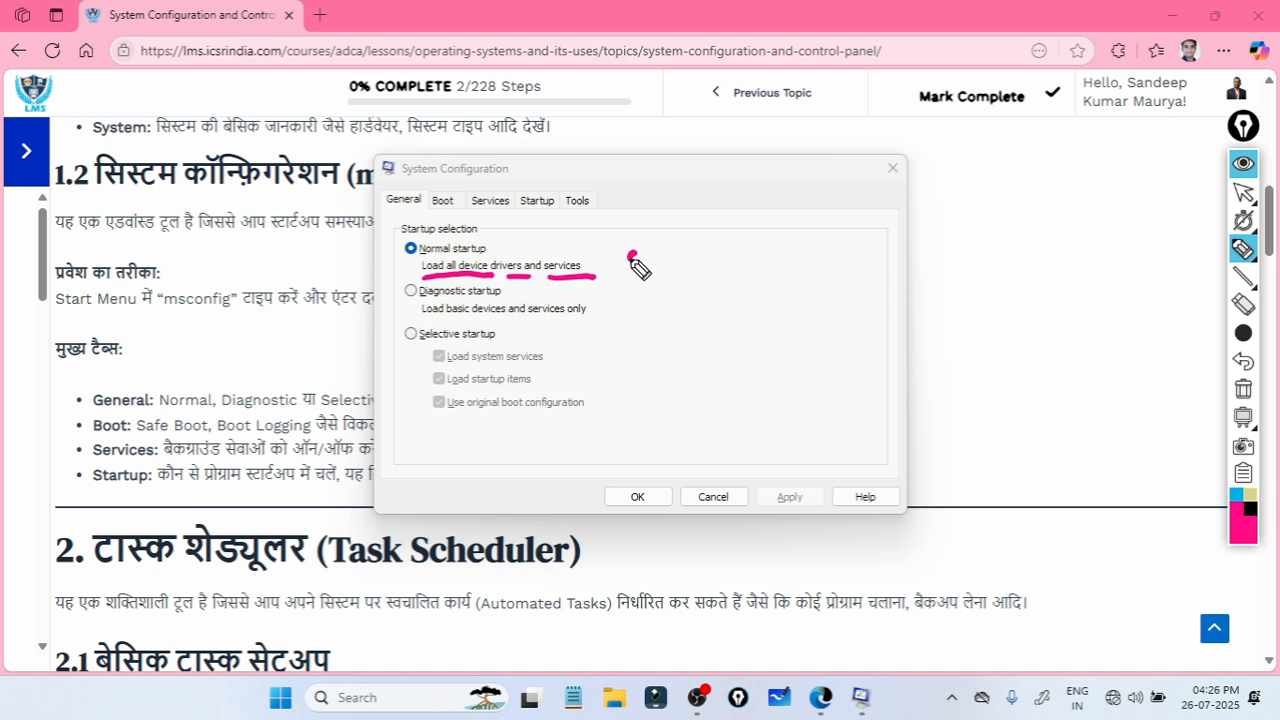
pyautogui.moveTo(640, 263)
pyautogui.mouseDown()
pyautogui.moveTo(703, 262)
pyautogui.moveTo(822, 213)
pyautogui.mouseUp()
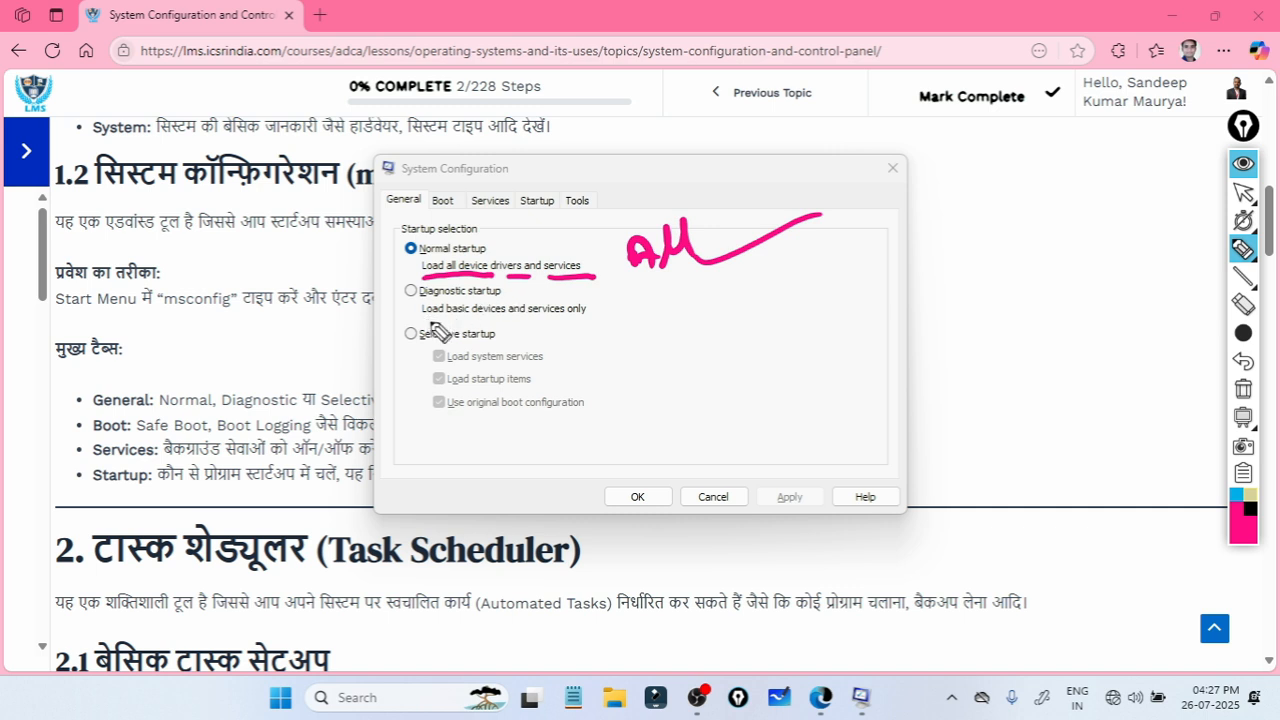
# Step: Underline the Diagnostic startup description in pink and write "Basic" with a cross beside it
pyautogui.moveTo(441, 324); pyautogui.dragTo(586, 317)
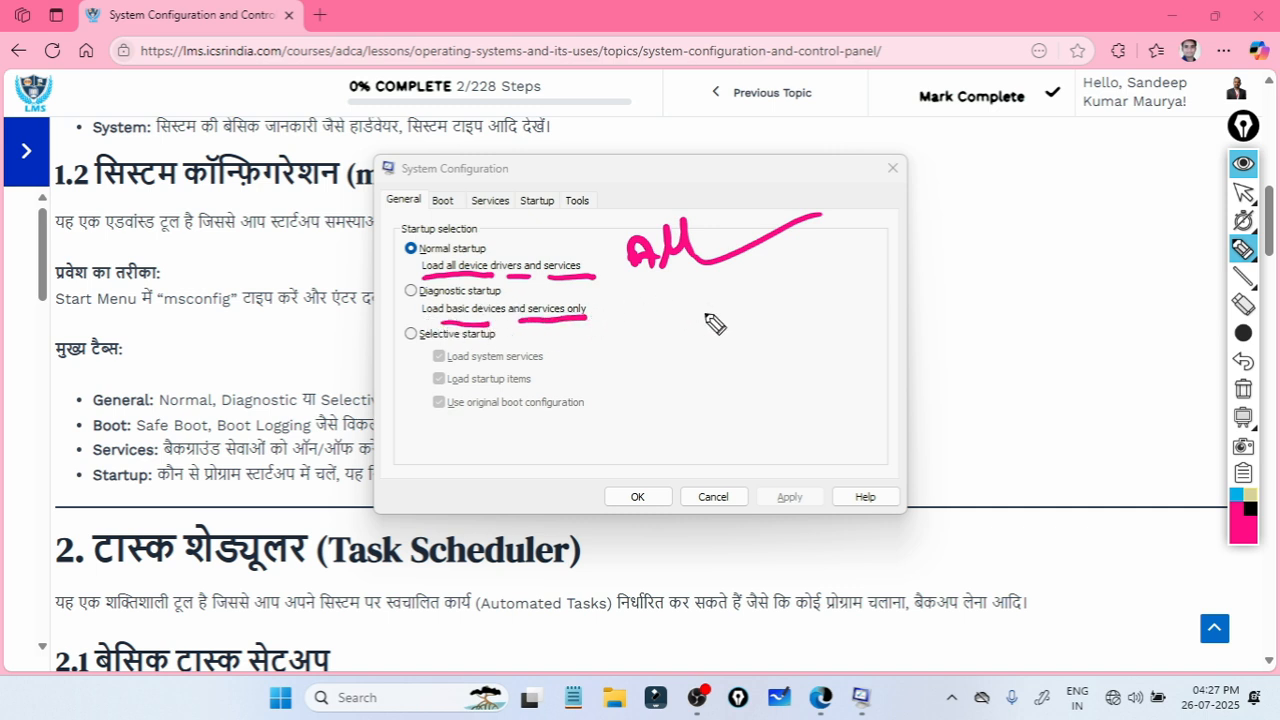
pyautogui.moveTo(659, 301)
pyautogui.mouseDown()
pyautogui.moveTo(668, 322)
pyautogui.moveTo(680, 306)
pyautogui.moveTo(714, 314)
pyautogui.moveTo(773, 280)
pyautogui.moveTo(770, 305)
pyautogui.mouseUp()
pyautogui.moveTo(790, 283); pyautogui.dragTo(803, 298)
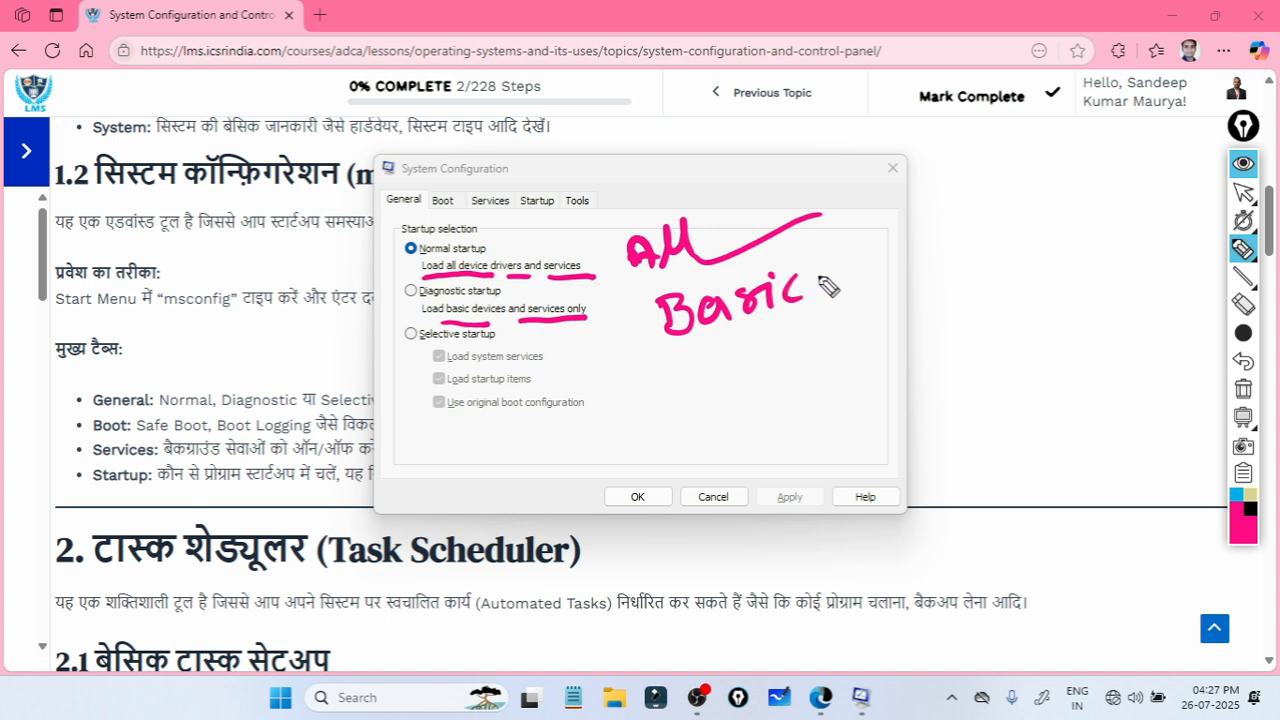
pyautogui.moveTo(837, 266)
pyautogui.mouseDown()
pyautogui.moveTo(846, 317)
pyautogui.moveTo(853, 297)
pyautogui.mouseUp()
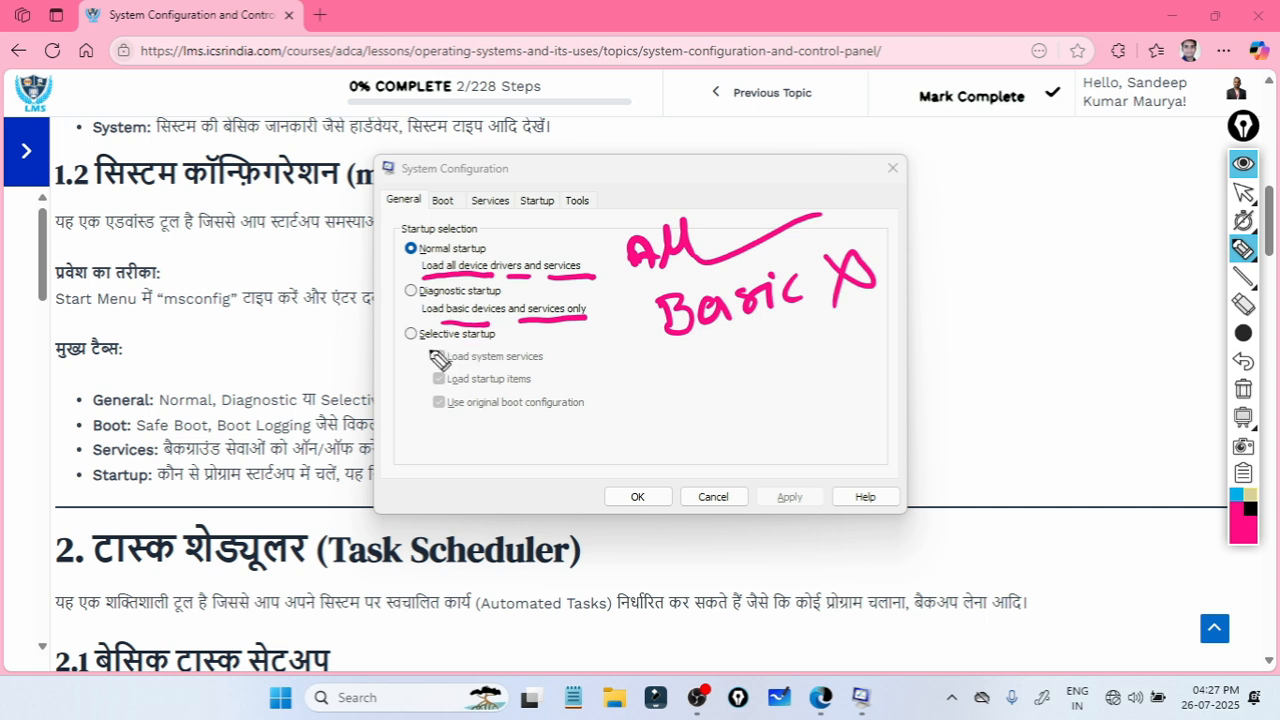
# Step: Tick Selective startup and underline its system services, startup items and boot configuration options, and clear all the pink marks
pyautogui.moveTo(503, 335); pyautogui.dragTo(585, 317)
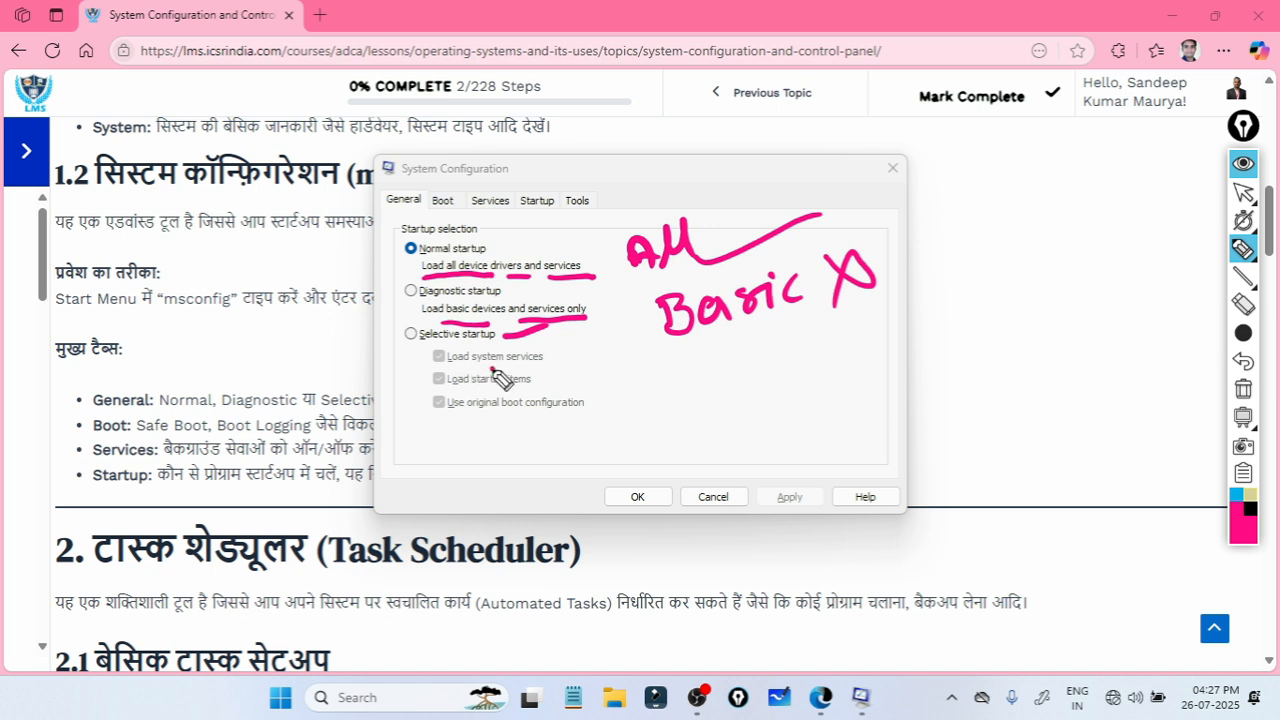
pyautogui.moveTo(490, 368); pyautogui.dragTo(575, 366)
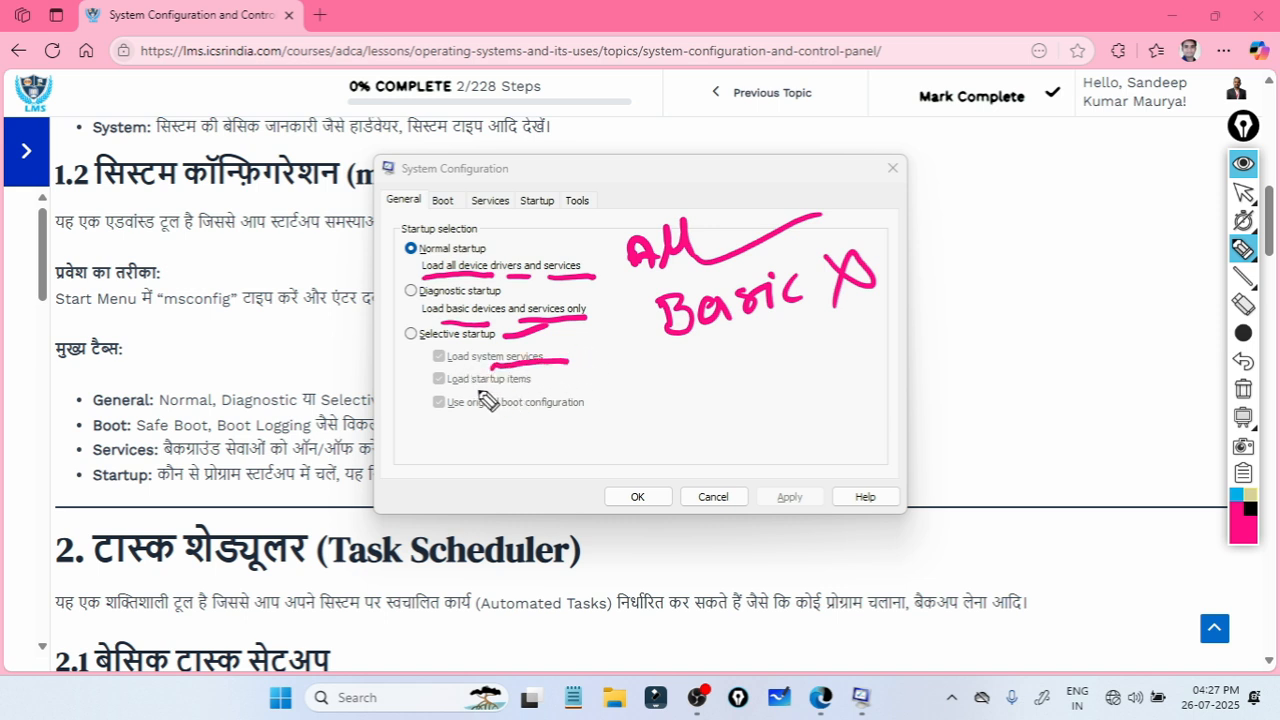
pyautogui.moveTo(494, 385); pyautogui.dragTo(550, 382)
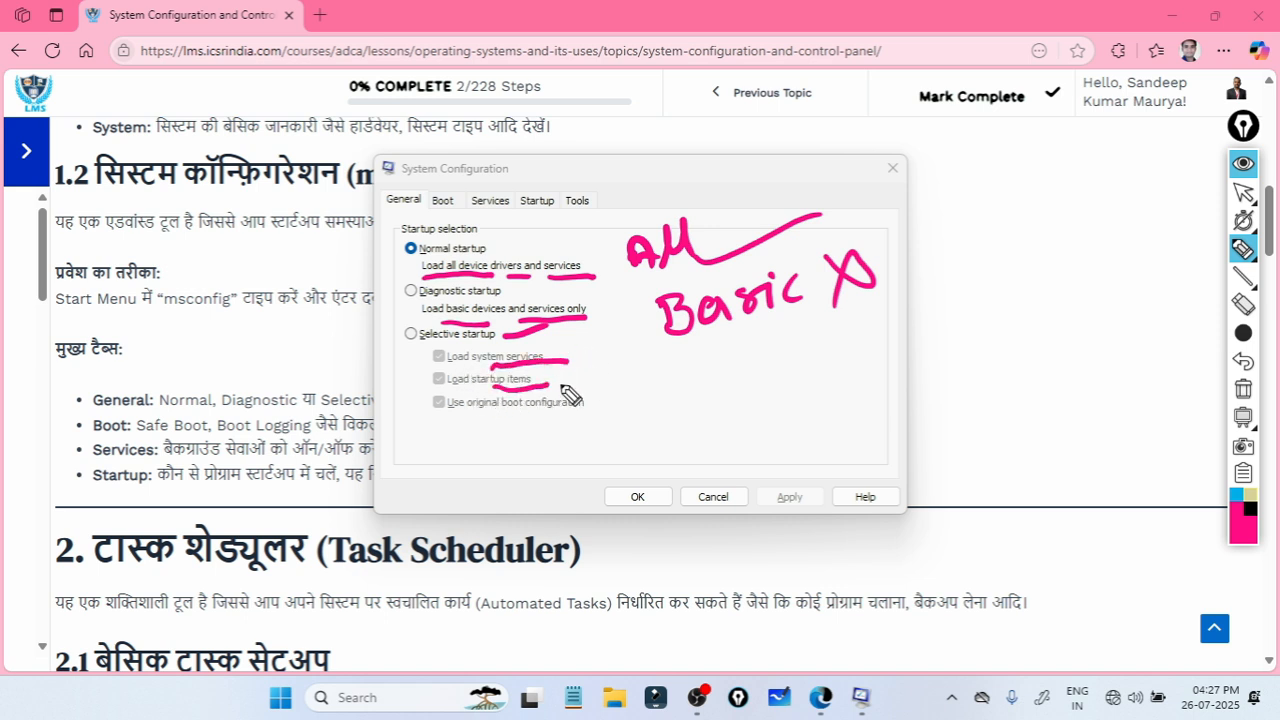
pyautogui.moveTo(452, 423); pyautogui.dragTo(600, 409)
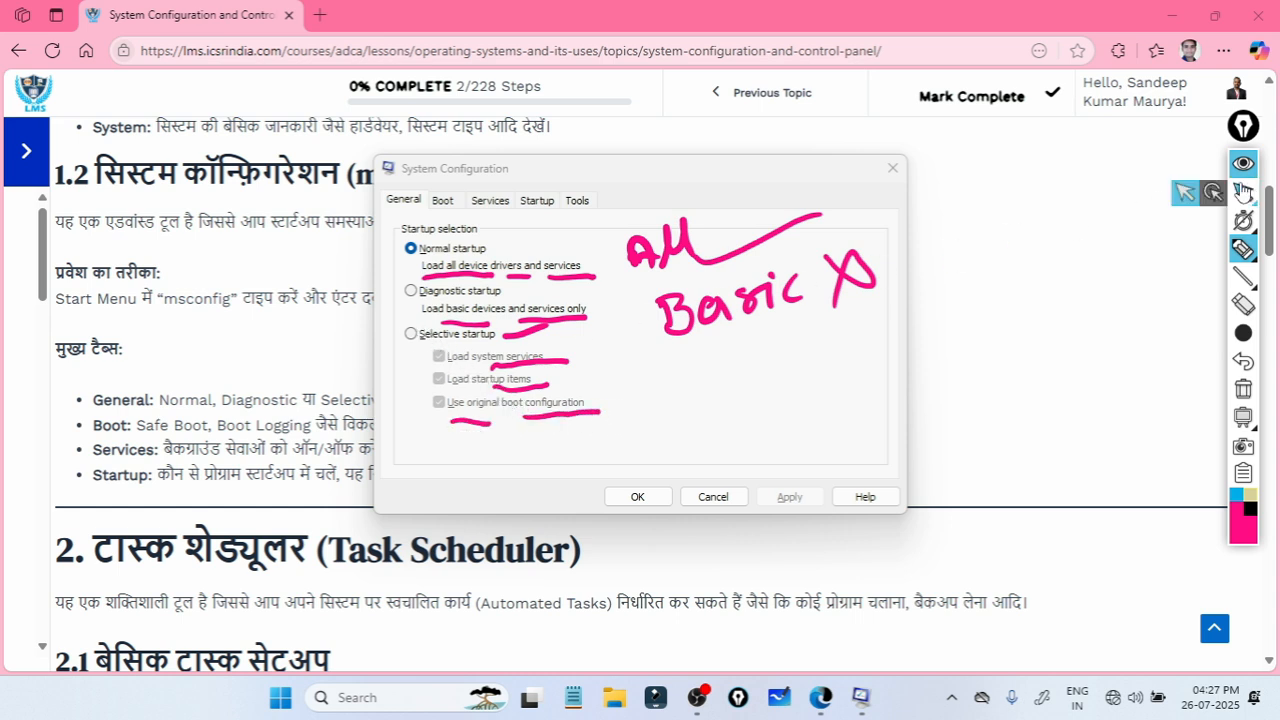
pyautogui.click(1245, 194)
pyautogui.click(1243, 389)
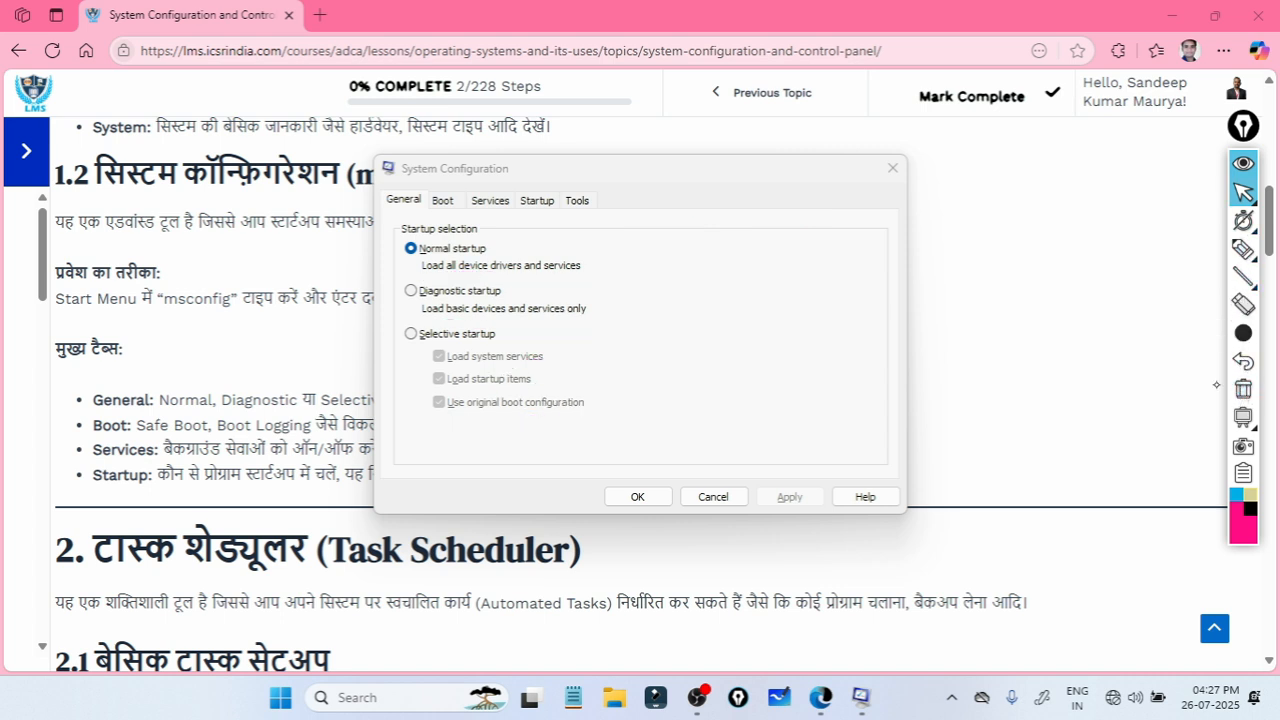
# Step: Try Selective startup with startup items and system services switched off, and return to Normal startup
pyautogui.click(410, 333)
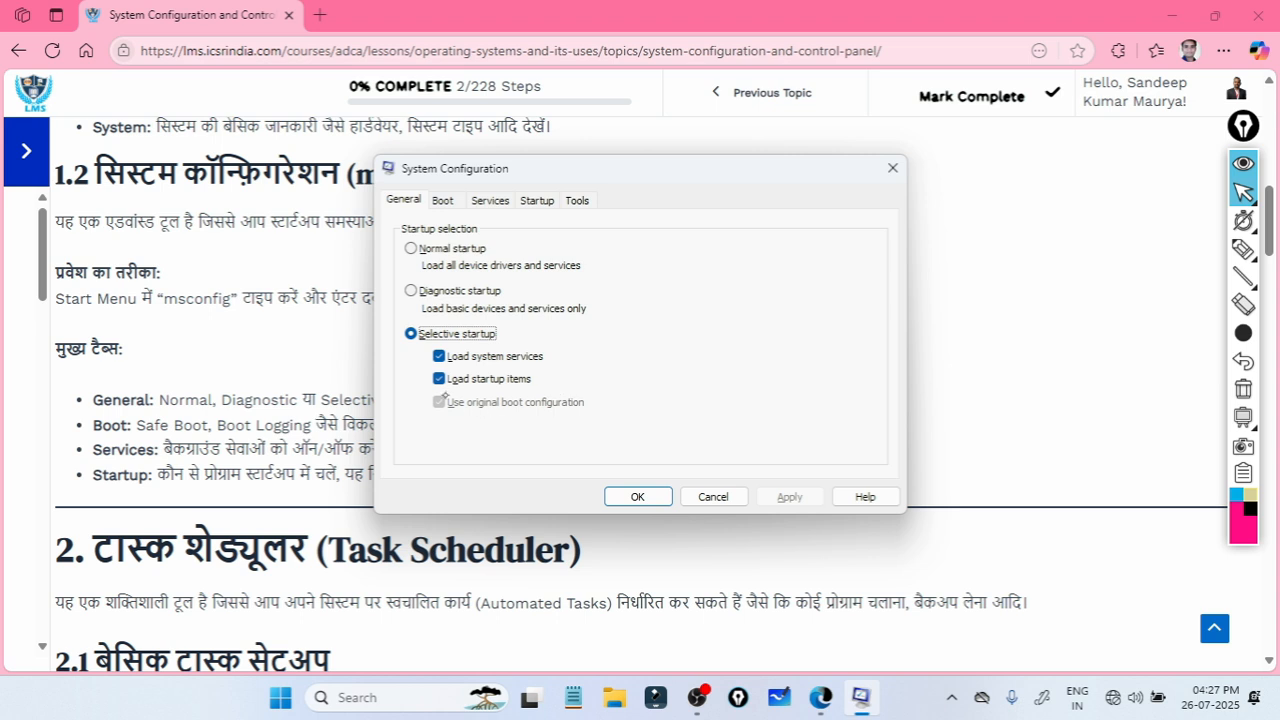
pyautogui.click(438, 378)
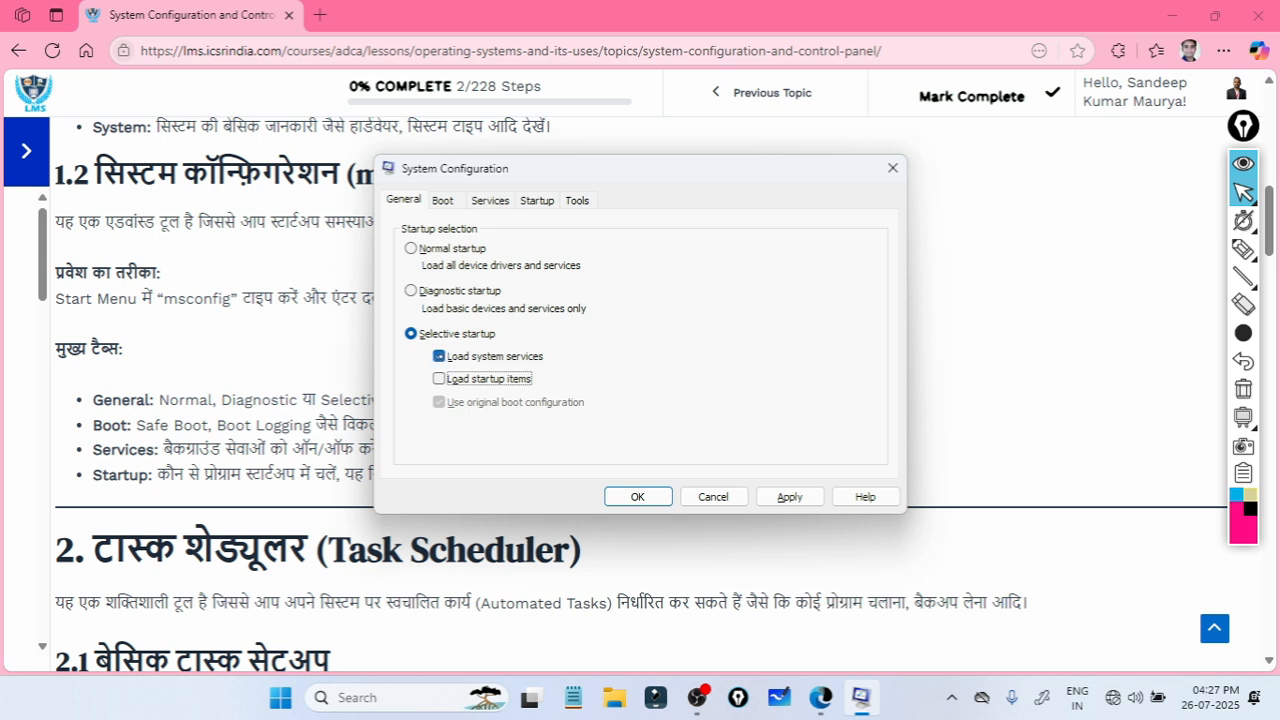
pyautogui.click(438, 356)
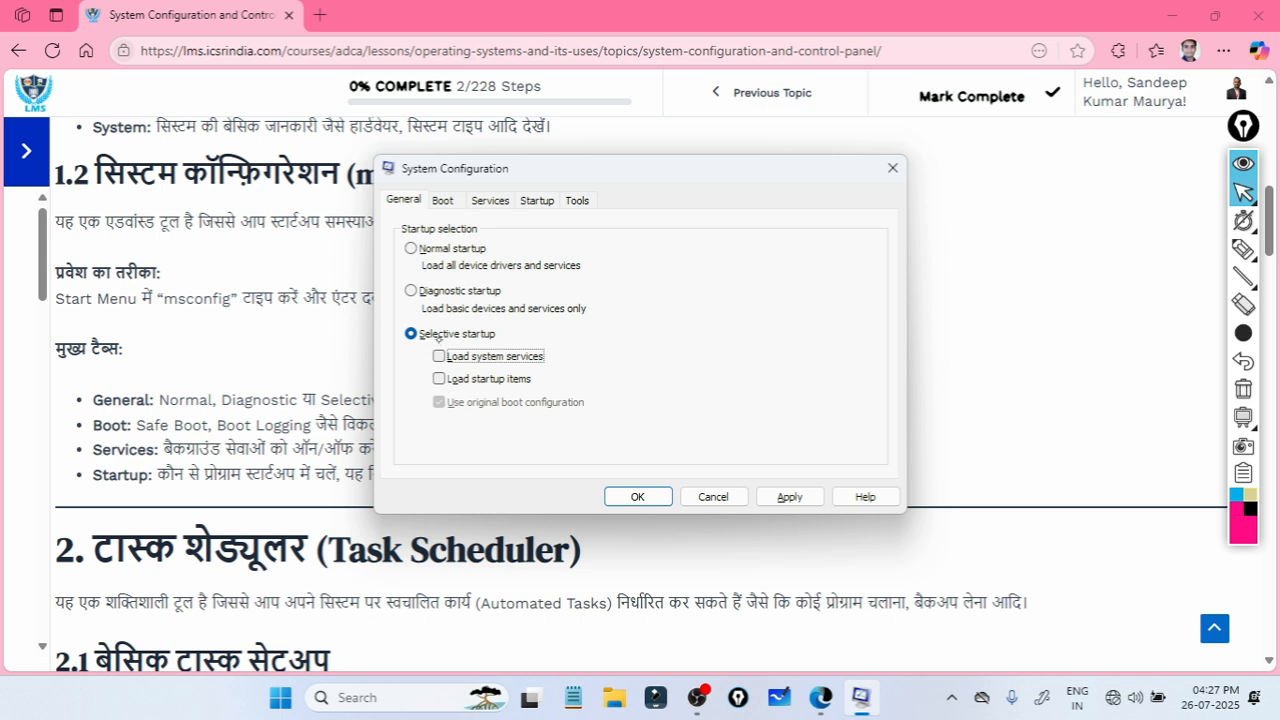
pyautogui.click(410, 248)
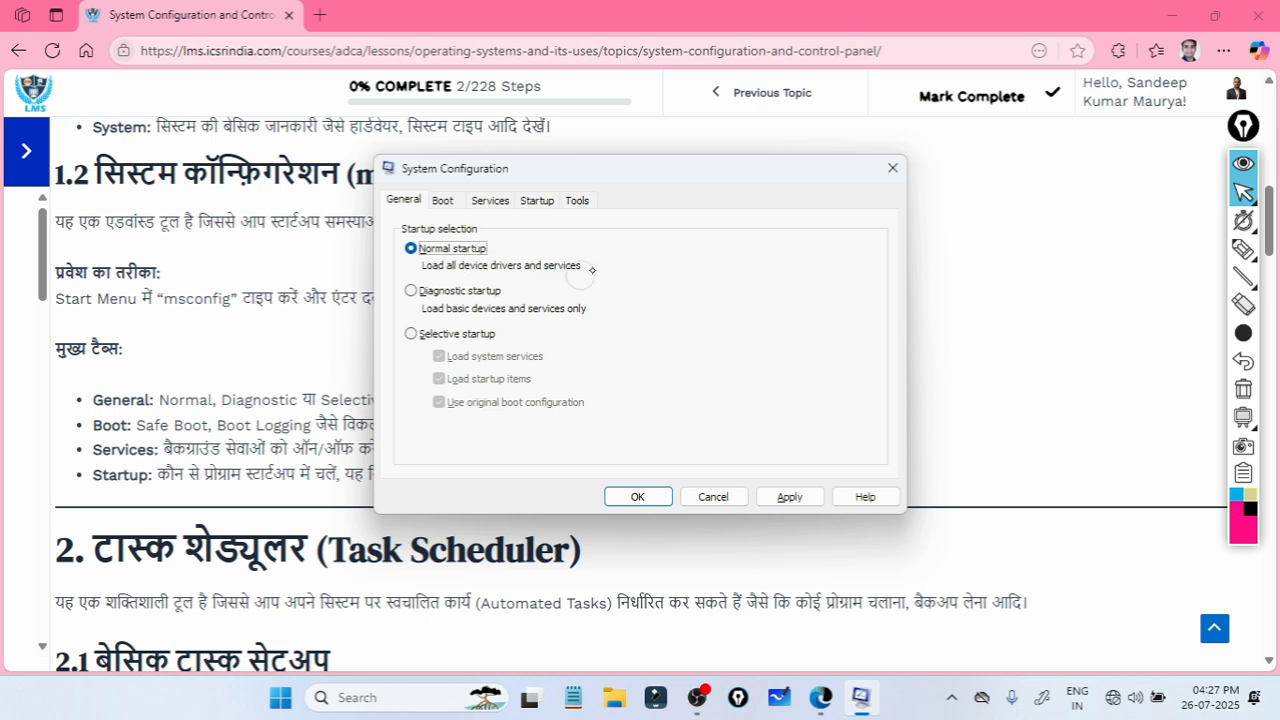
# Step: Review the boot options and the list of services in System Configuration
pyautogui.click(457, 198)
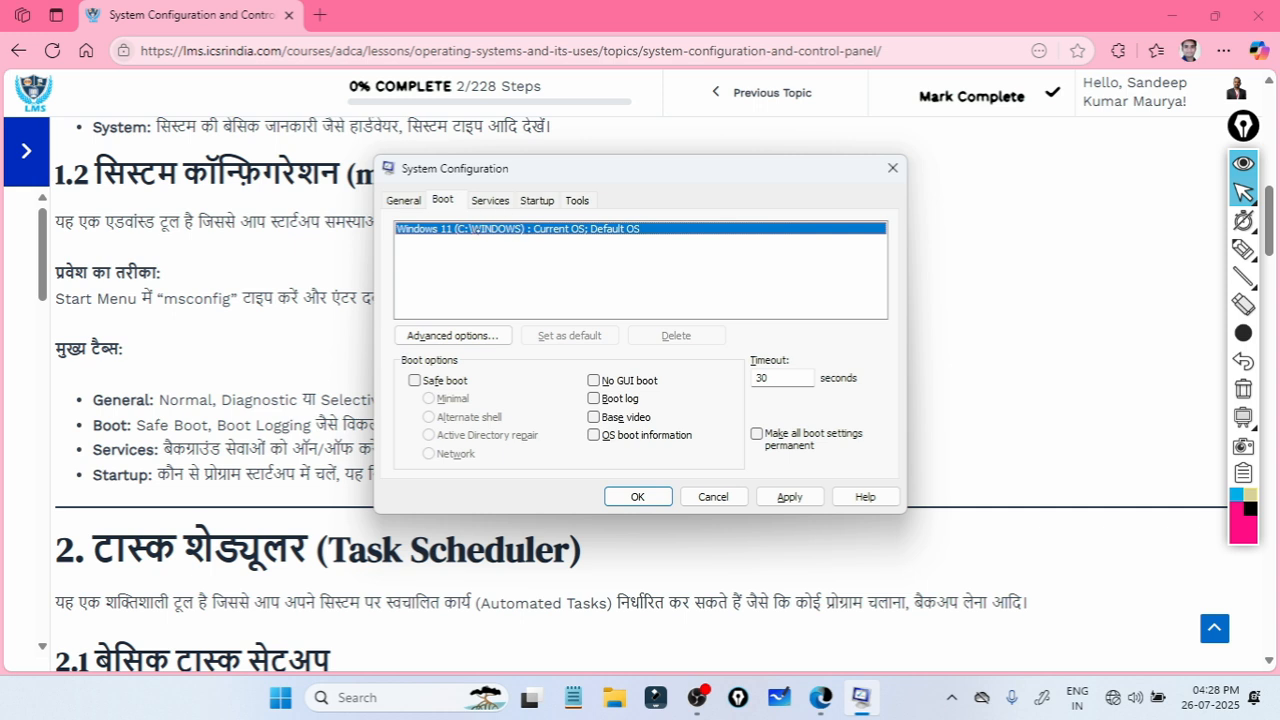
pyautogui.click(491, 200)
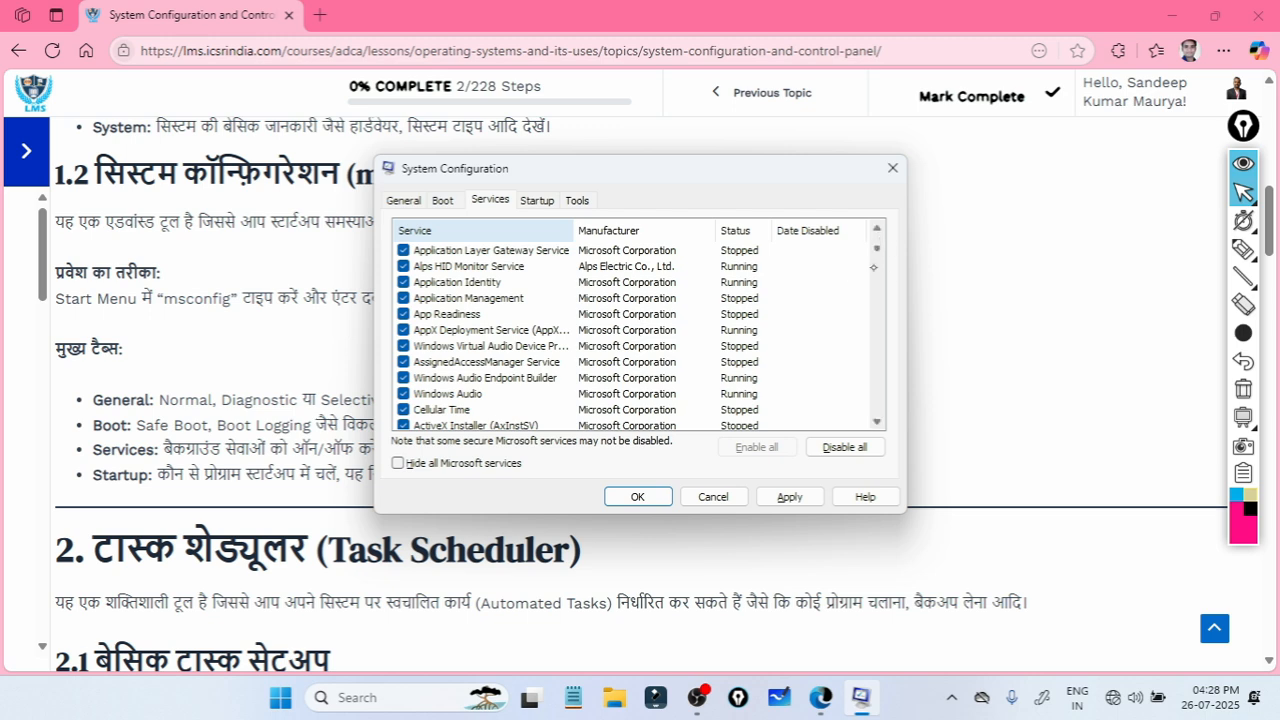
pyautogui.moveTo(877, 243)
pyautogui.mouseDown()
pyautogui.moveTo(871, 440)
pyautogui.moveTo(876, 243)
pyautogui.mouseUp()
pyautogui.scroll(-8, 618, 357)
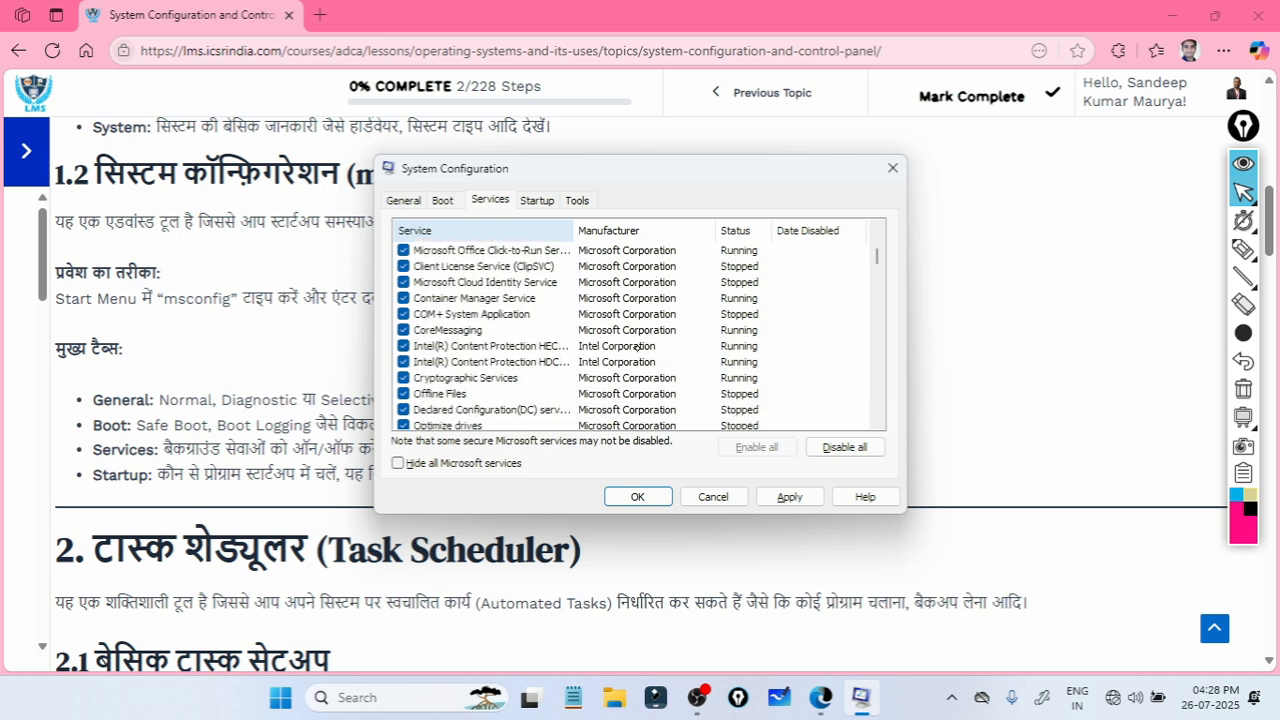
# Step: Open Task Manager's Startup apps from System Configuration's startup section and maximize the window
pyautogui.click(537, 201)
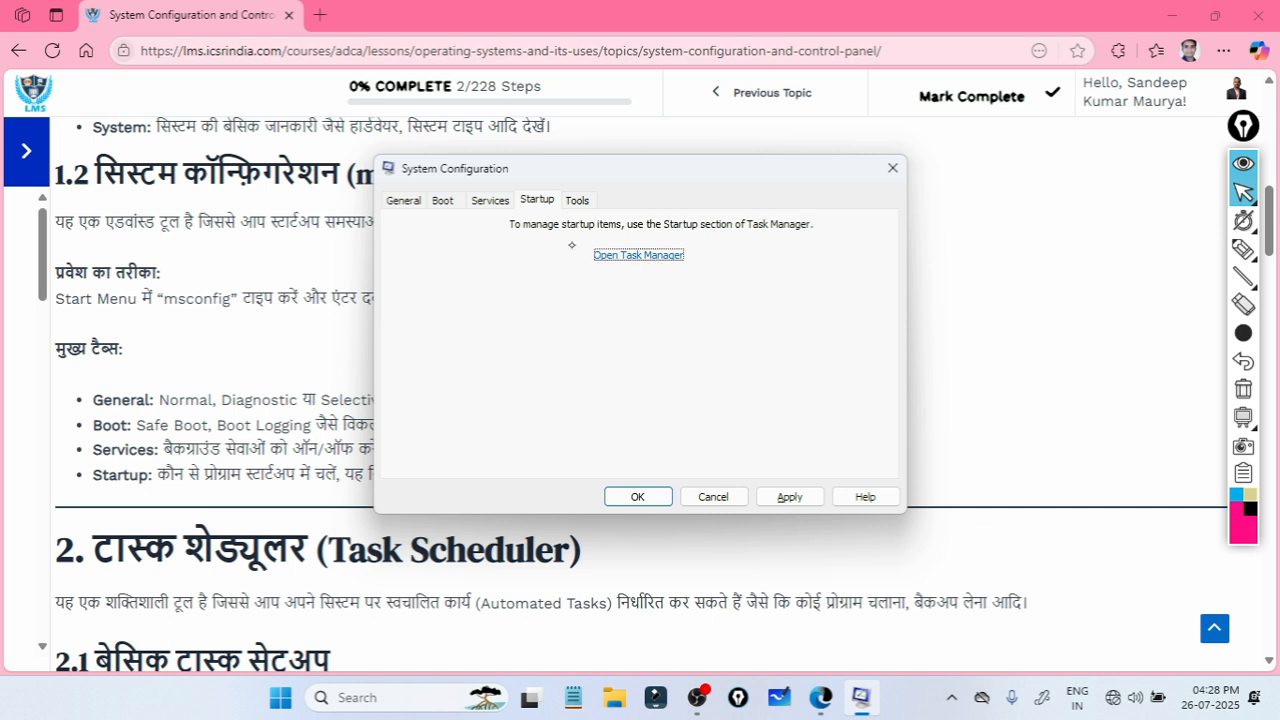
pyautogui.click(667, 256)
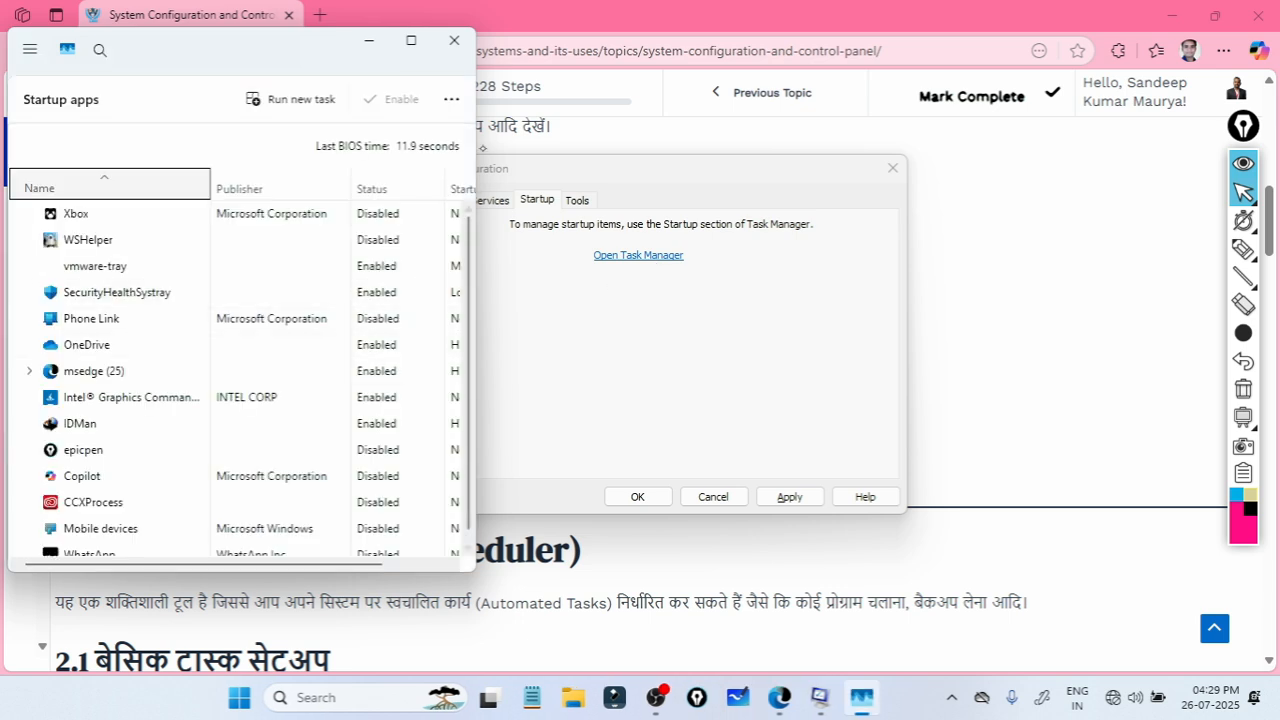
pyautogui.click(410, 40)
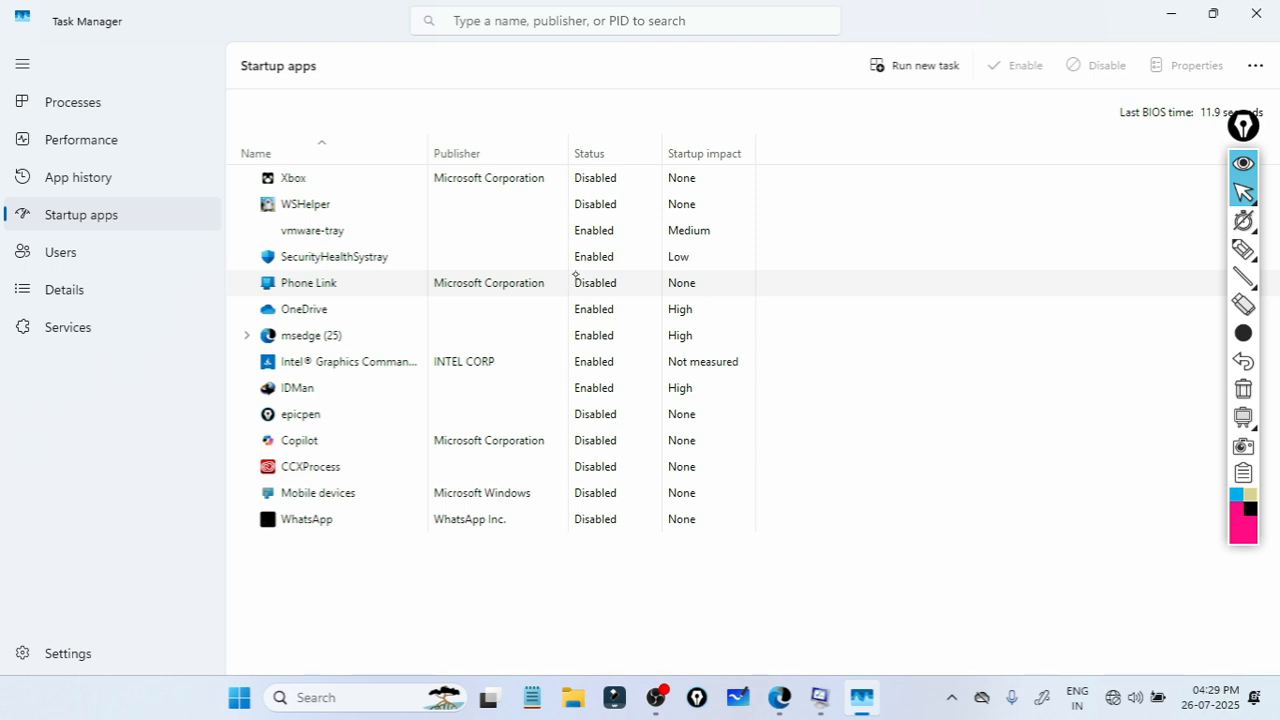
# Step: Tick Xbox and the Enabled status of OneDrive and vmware-tray in pink, and cross the Disabled status of Xbox and WSHelper
pyautogui.click(1243, 255)
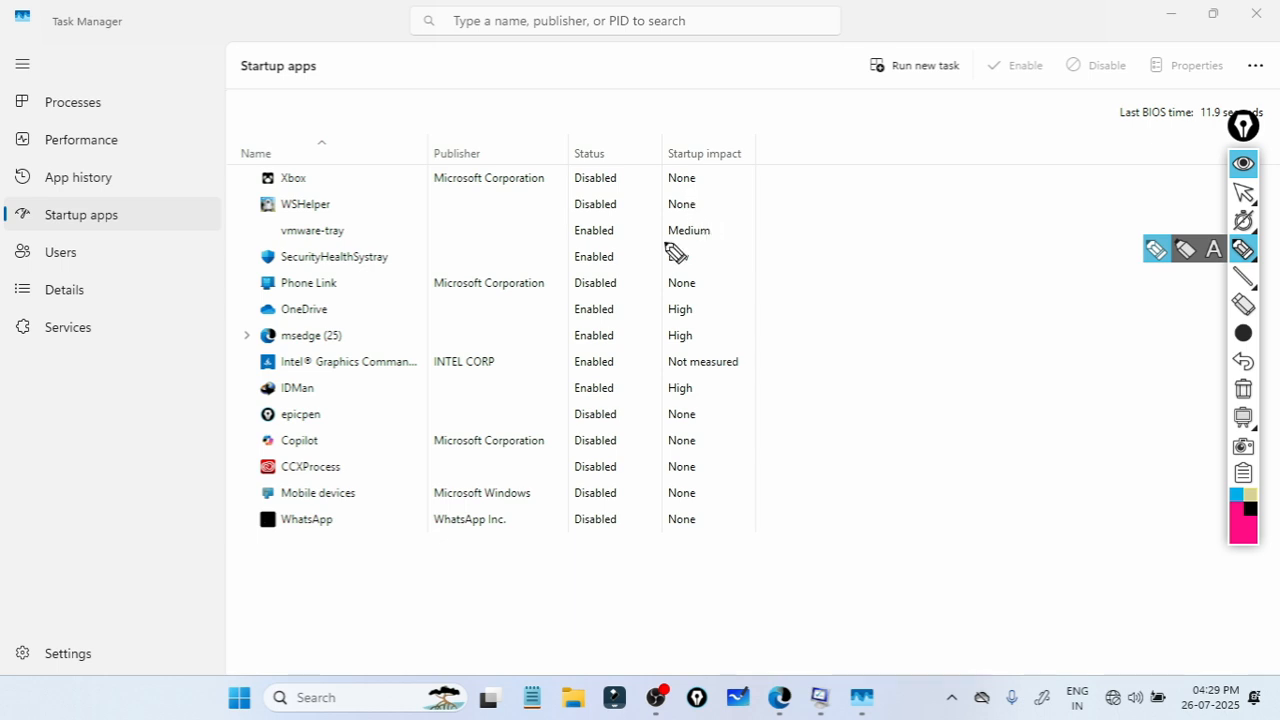
pyautogui.moveTo(320, 186); pyautogui.dragTo(359, 172)
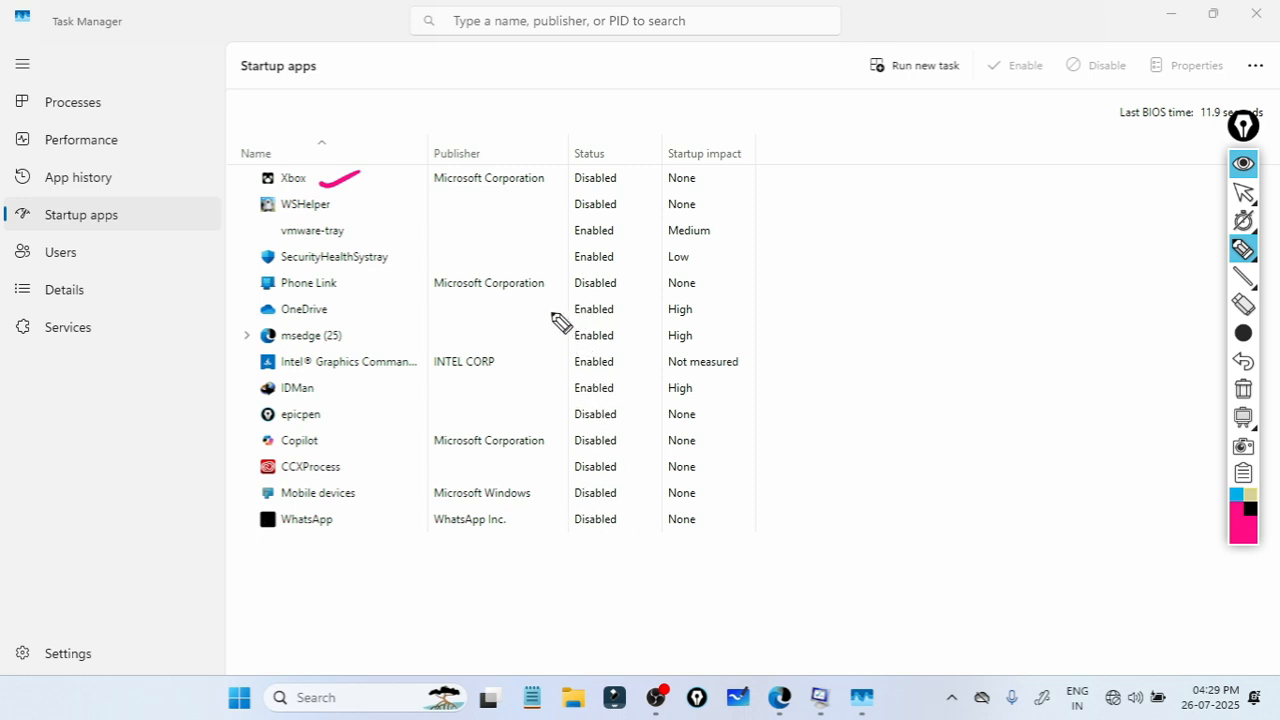
pyautogui.moveTo(527, 314); pyautogui.dragTo(563, 300)
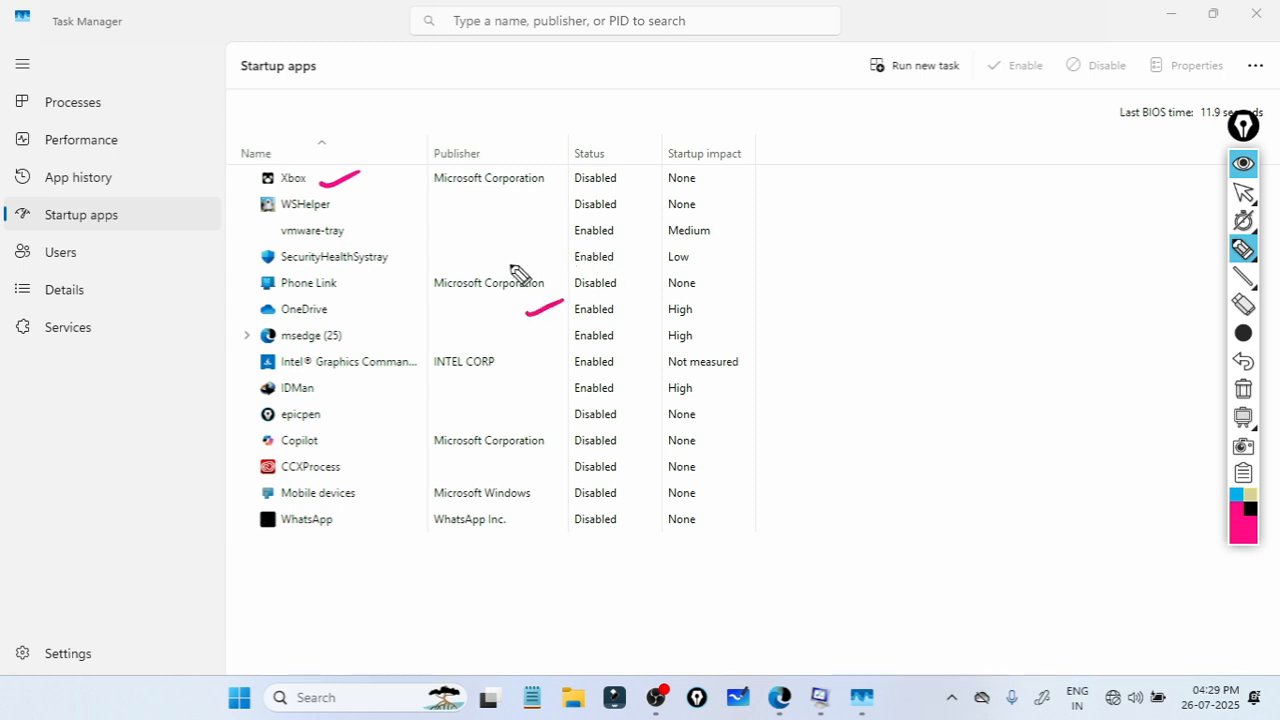
pyautogui.moveTo(507, 256); pyautogui.dragTo(562, 231)
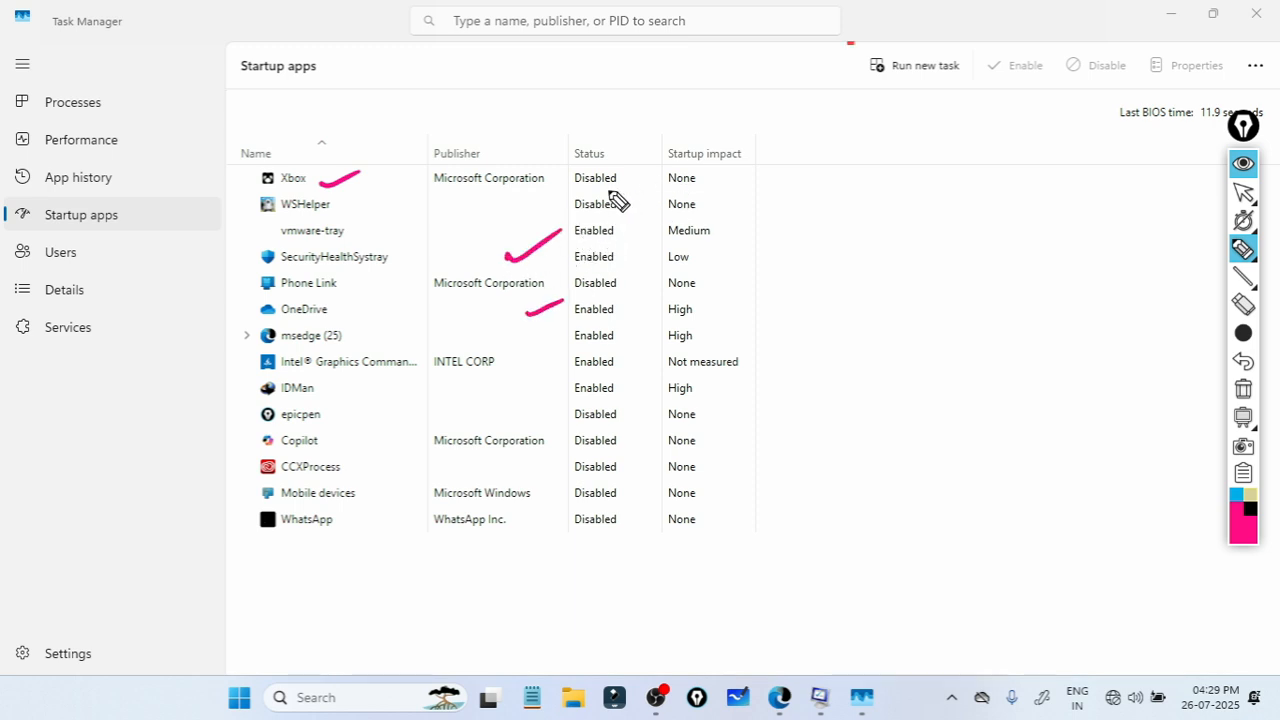
pyautogui.moveTo(540, 161); pyautogui.dragTo(550, 186)
pyautogui.moveTo(543, 179)
pyautogui.mouseDown()
pyautogui.moveTo(568, 172)
pyautogui.moveTo(556, 216)
pyautogui.mouseUp()
pyautogui.moveTo(547, 207); pyautogui.dragTo(572, 200)
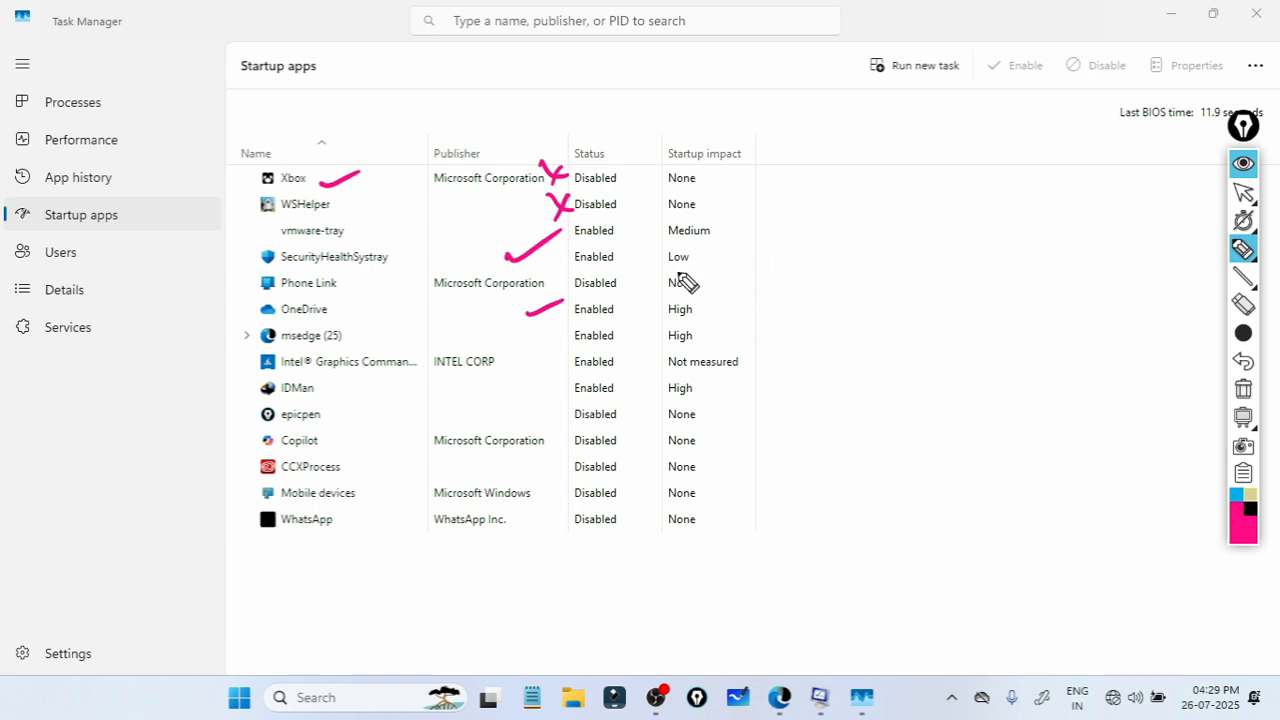
# Step: Draw a large cross over the Startup impact column, tick msedge's Enabled status, and clear all the pink marks
pyautogui.moveTo(718, 256); pyautogui.dragTo(668, 365)
pyautogui.moveTo(654, 293); pyautogui.dragTo(754, 350)
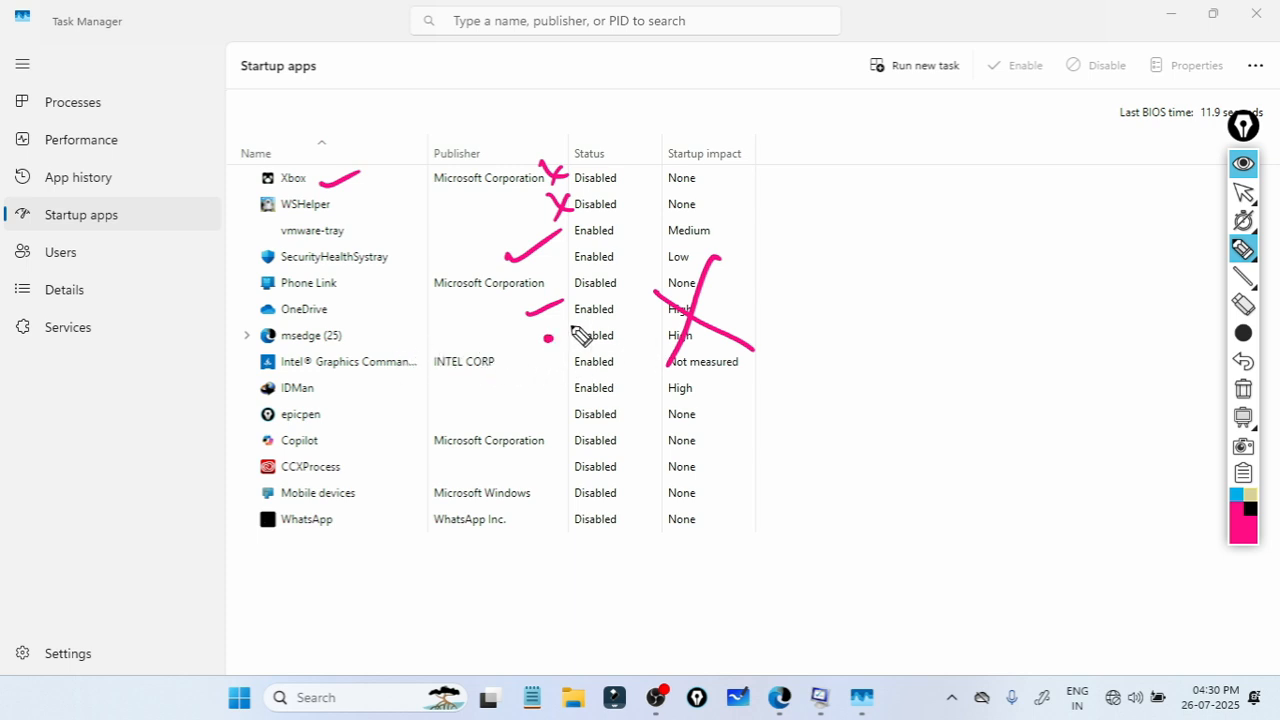
pyautogui.moveTo(546, 340); pyautogui.dragTo(588, 314)
pyautogui.moveTo(1232, 222)
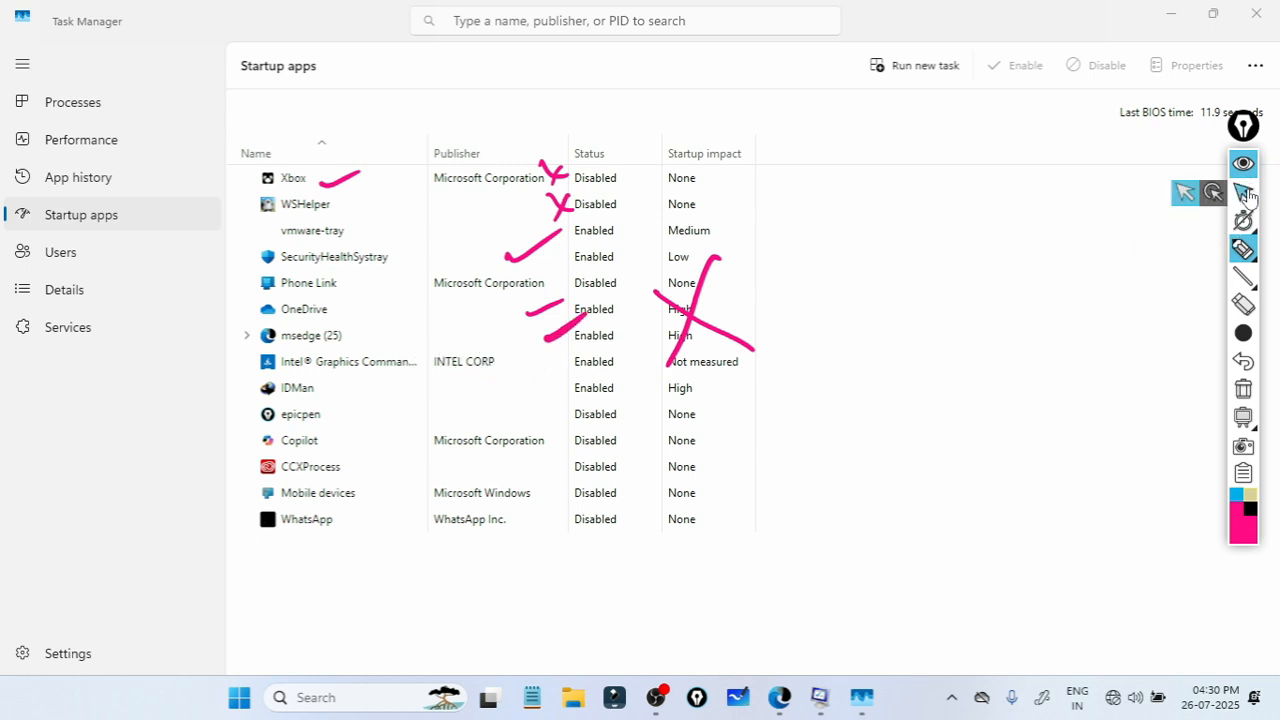
pyautogui.click(1243, 192)
pyautogui.click(1243, 395)
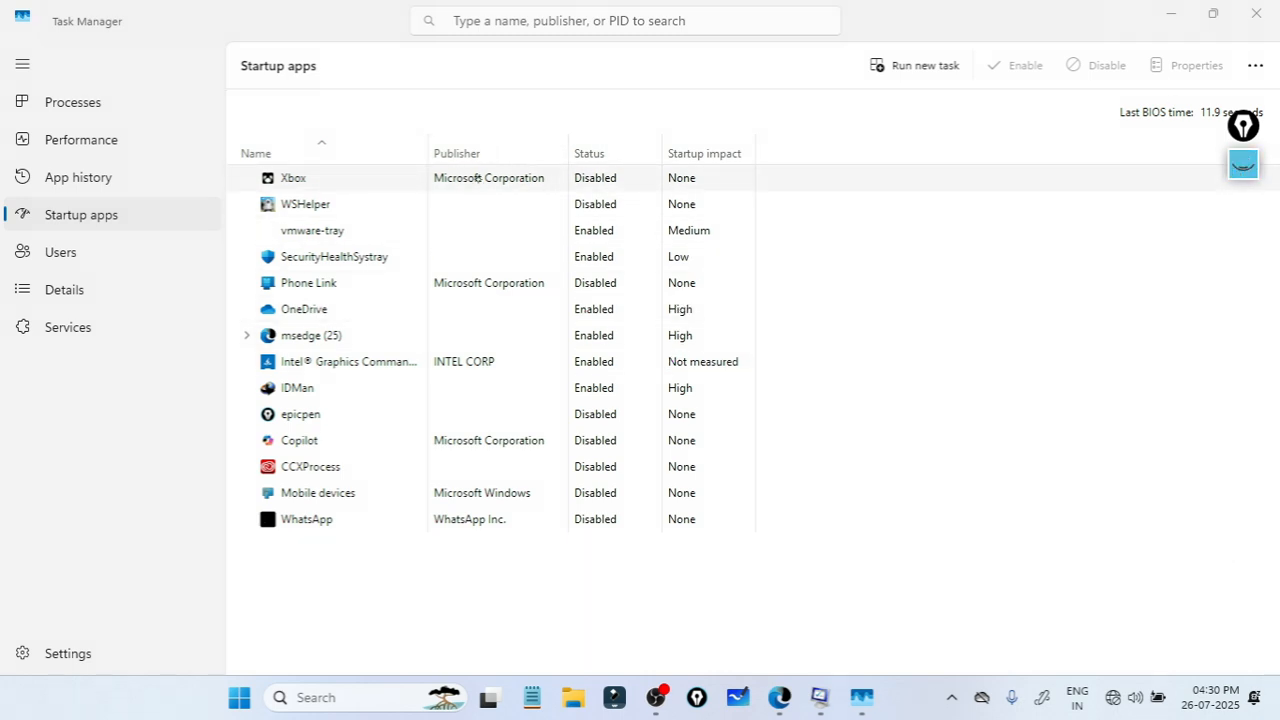
# Step: Enable Xbox as a startup app and circle the Enable command in pink
pyautogui.click(476, 178)
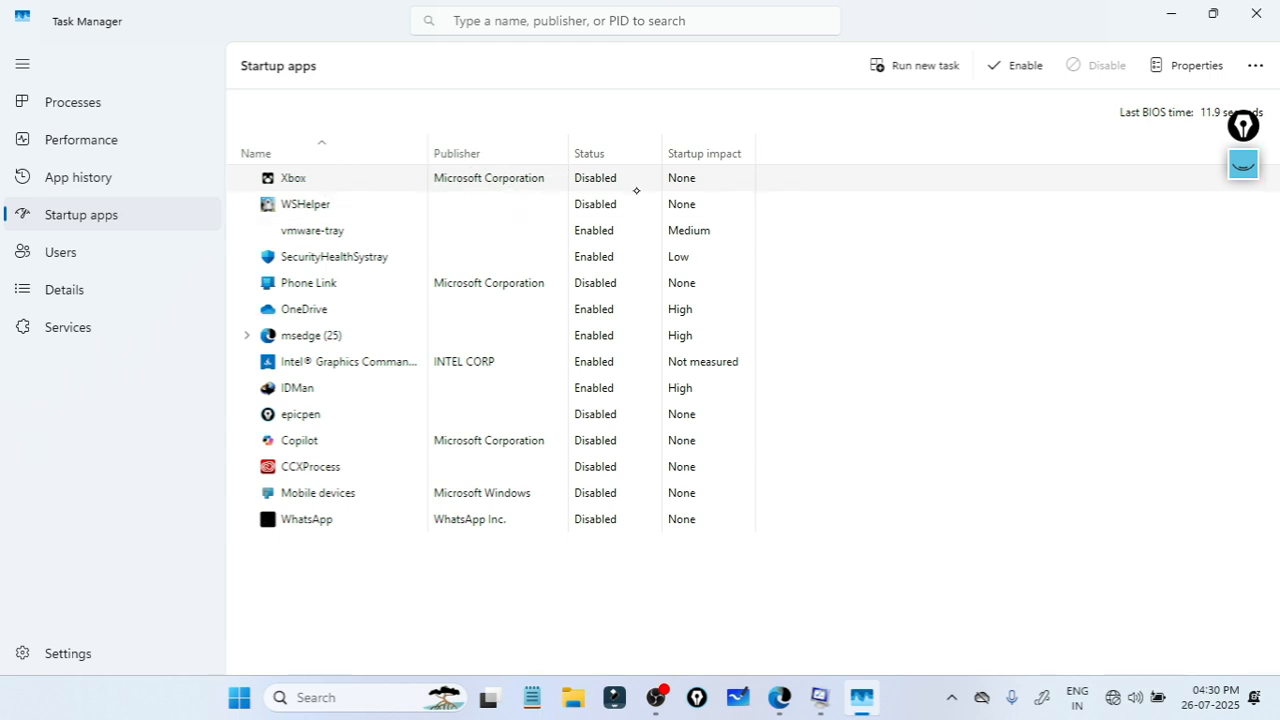
pyautogui.click(1016, 65)
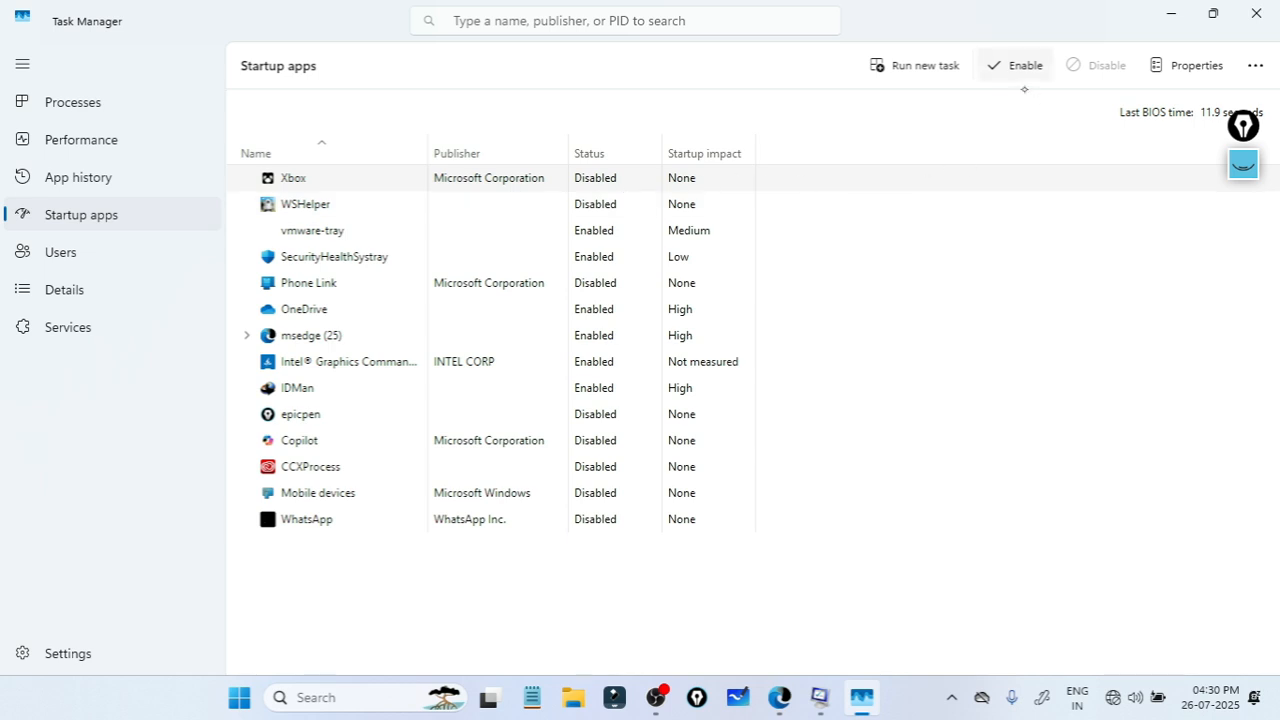
pyautogui.click(1243, 164)
pyautogui.click(1243, 249)
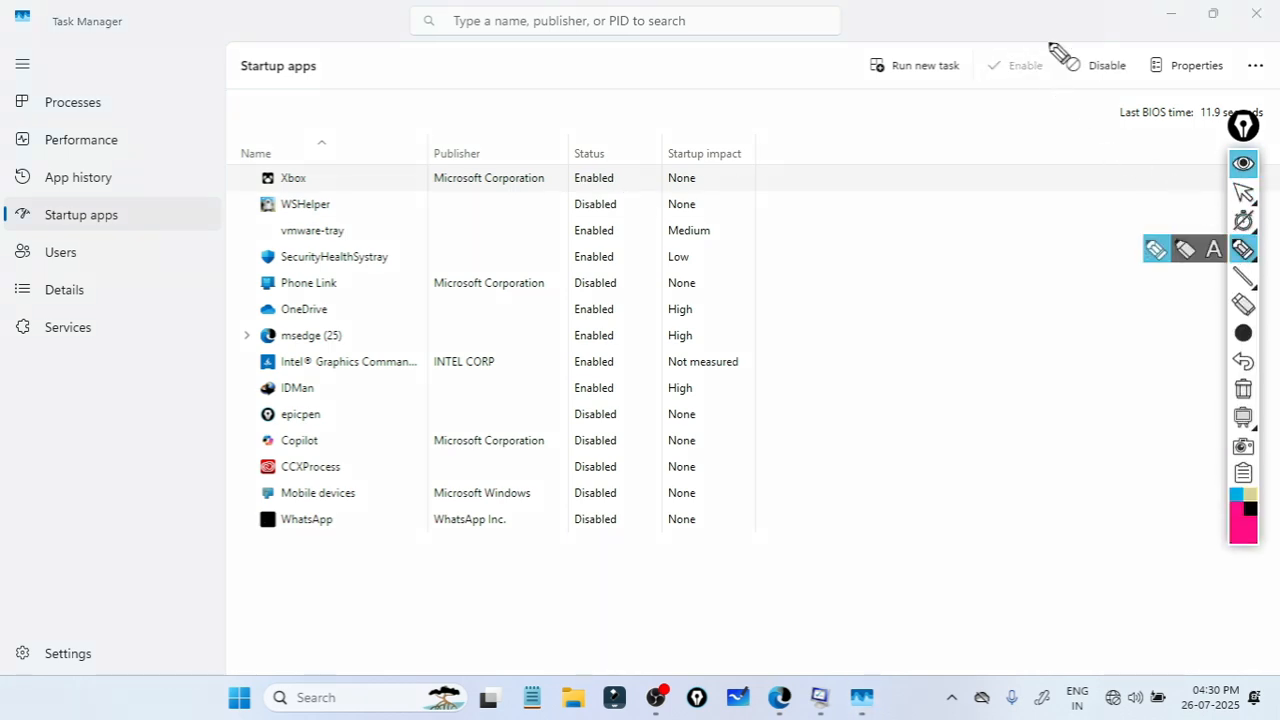
pyautogui.moveTo(1052, 45)
pyautogui.mouseDown()
pyautogui.moveTo(1051, 118)
pyautogui.moveTo(1054, 48)
pyautogui.mouseUp()
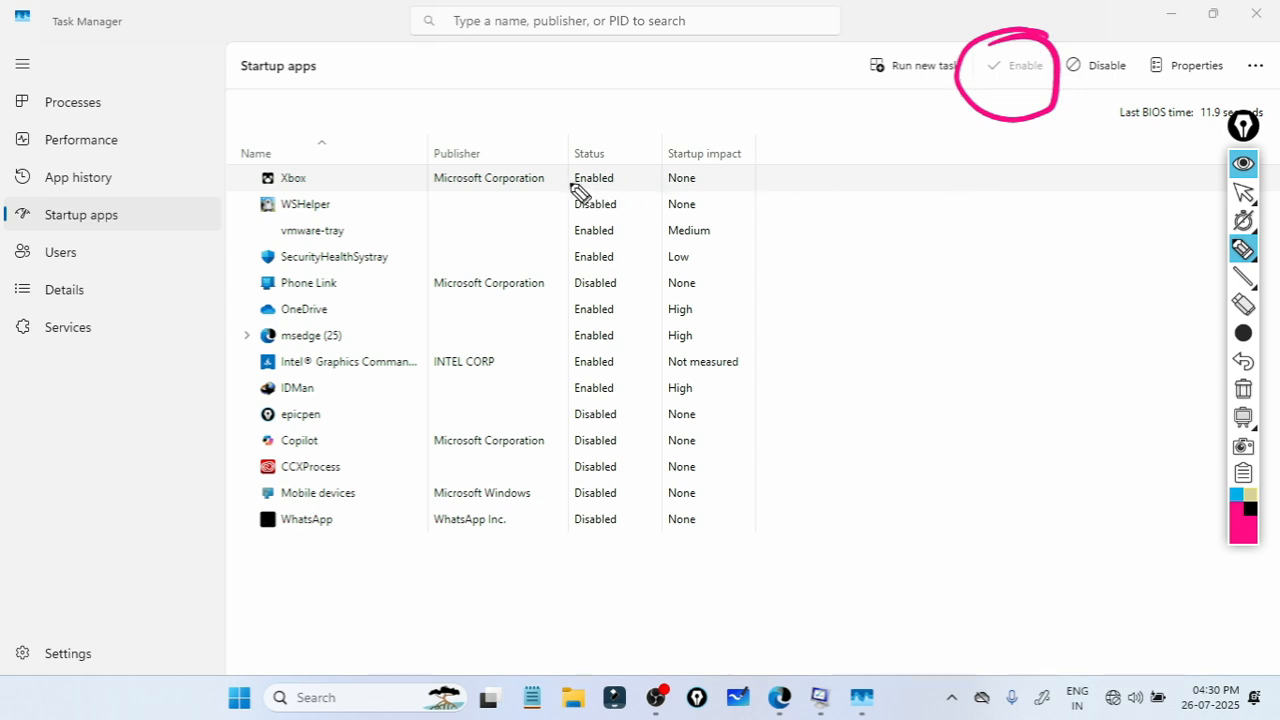
# Step: Underline Xbox's Enabled status in pink and clear all the pink marks
pyautogui.moveTo(610, 193); pyautogui.dragTo(556, 203)
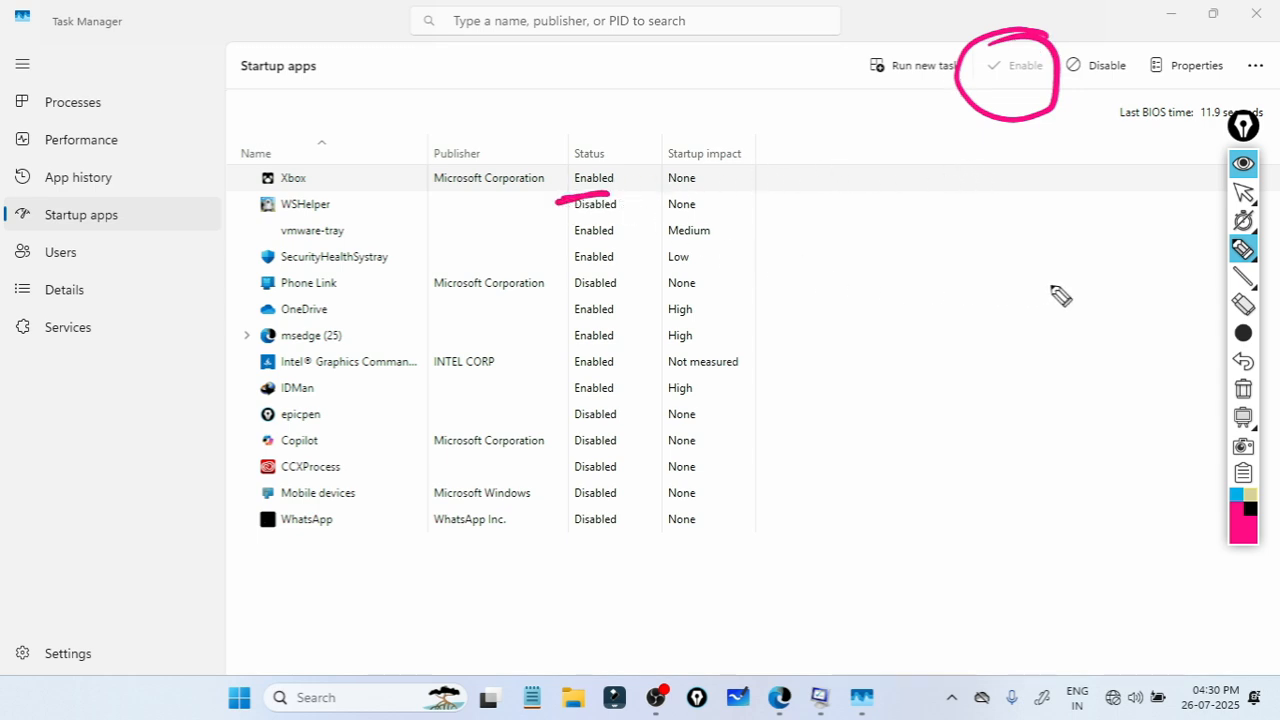
pyautogui.moveTo(1240, 252)
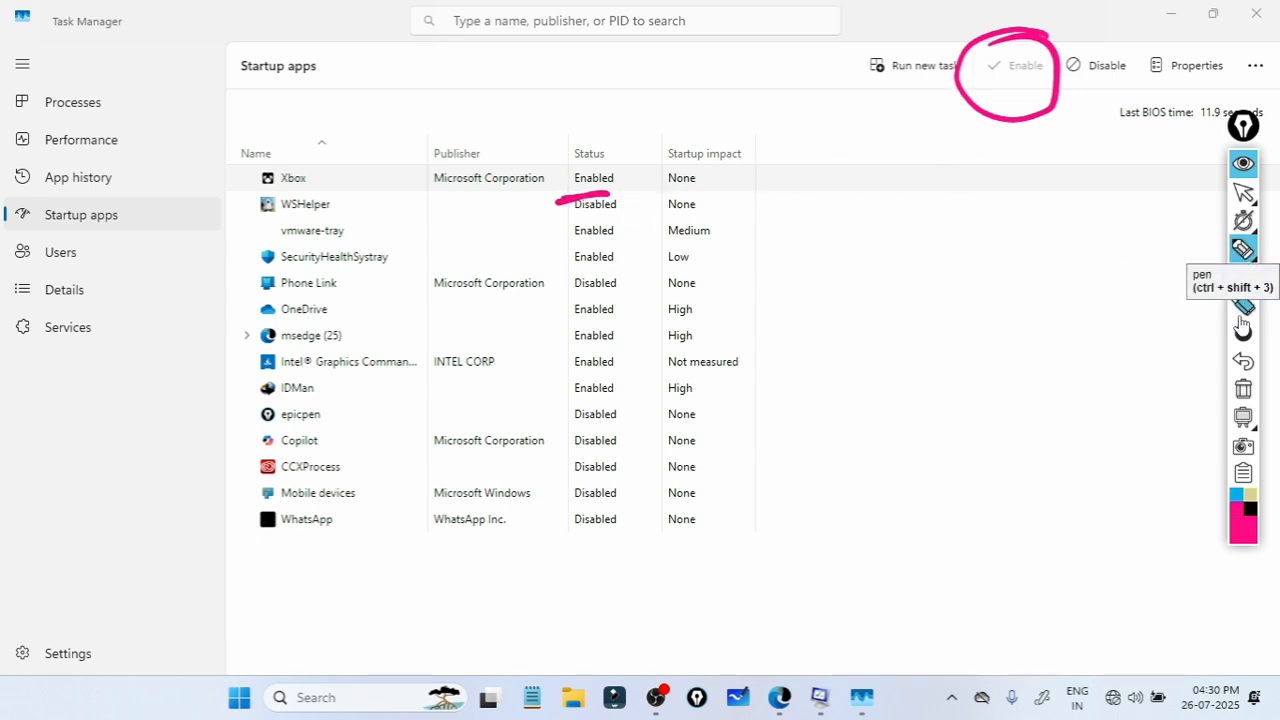
pyautogui.click(1243, 389)
# Step: Disable Xbox as a startup app and circle the Disable command and Xbox's Disabled status in pink
pyautogui.moveTo(1238, 280)
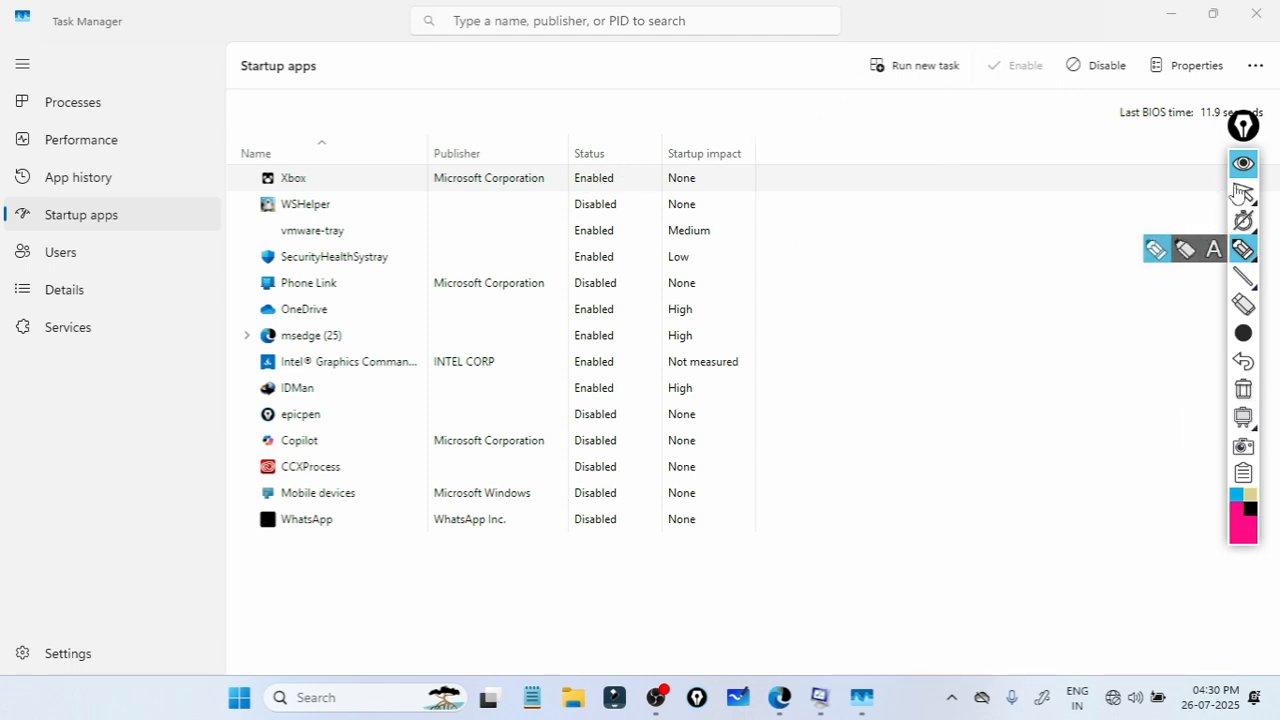
pyautogui.click(1241, 192)
pyautogui.click(582, 181)
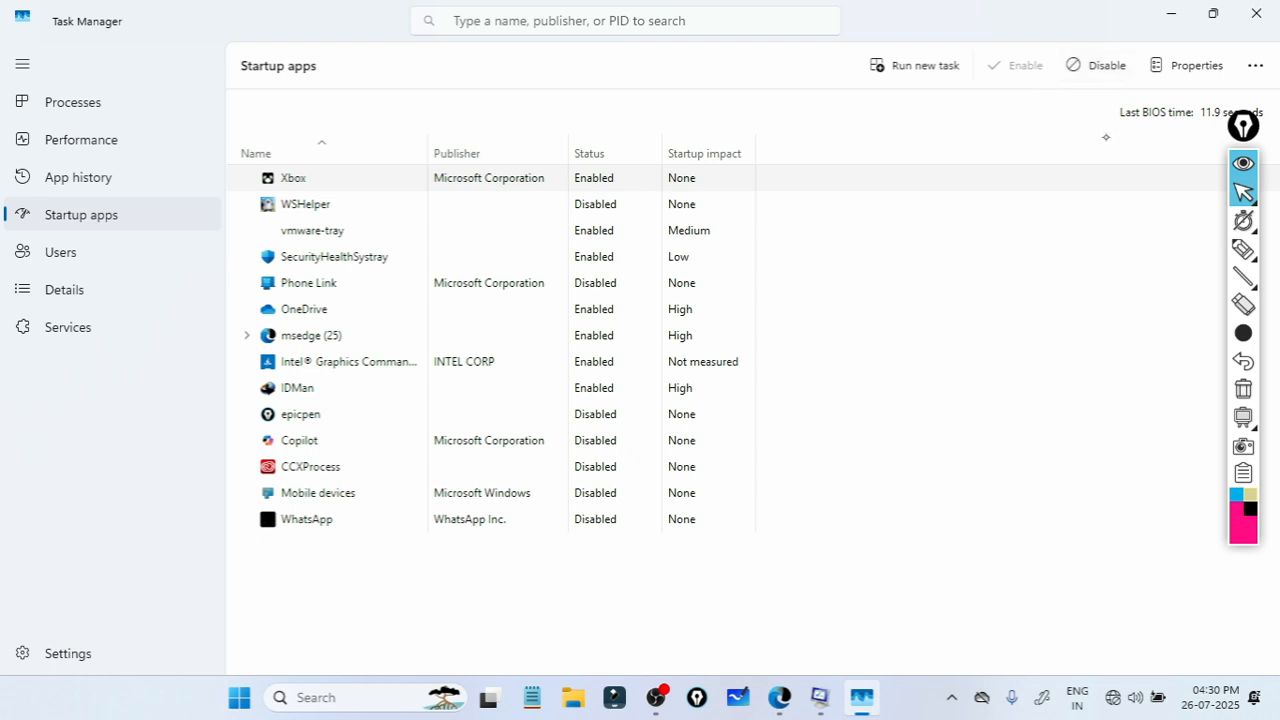
pyautogui.click(1097, 65)
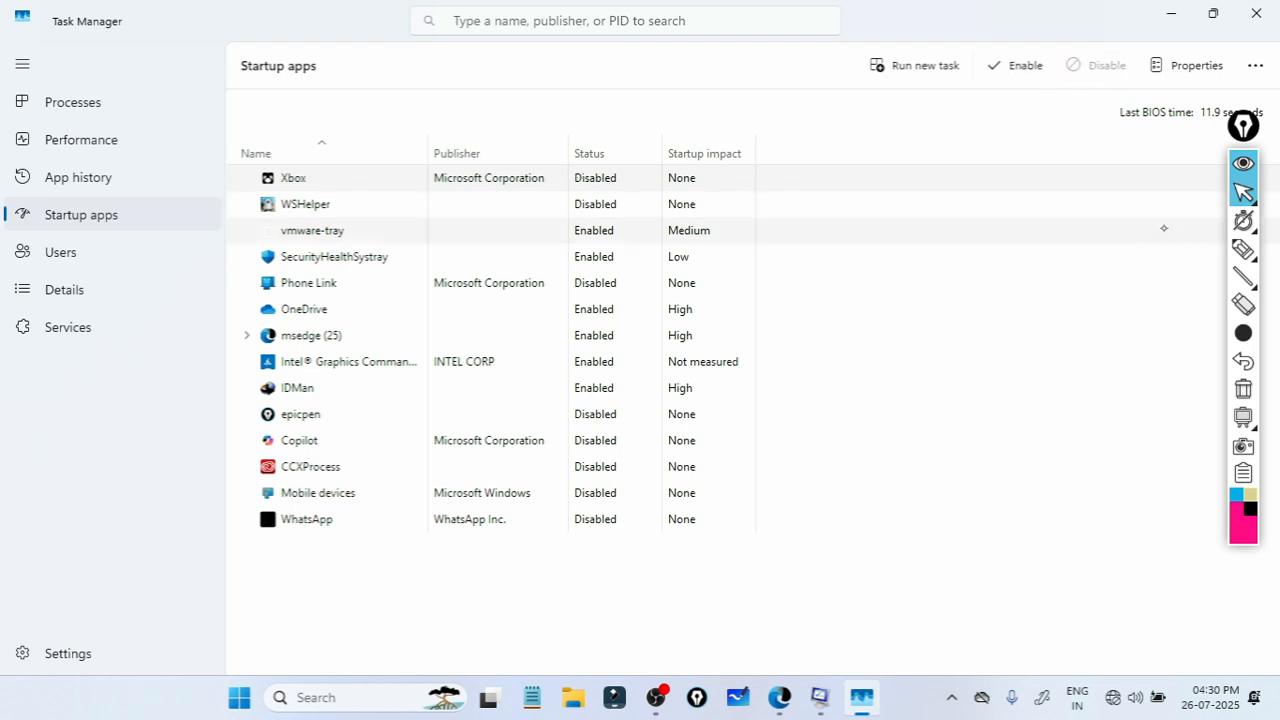
pyautogui.click(1243, 250)
pyautogui.moveTo(1086, 112)
pyautogui.mouseDown()
pyautogui.moveTo(1063, 86)
pyautogui.moveTo(1070, 104)
pyautogui.mouseUp()
pyautogui.moveTo(618, 156); pyautogui.dragTo(555, 203)
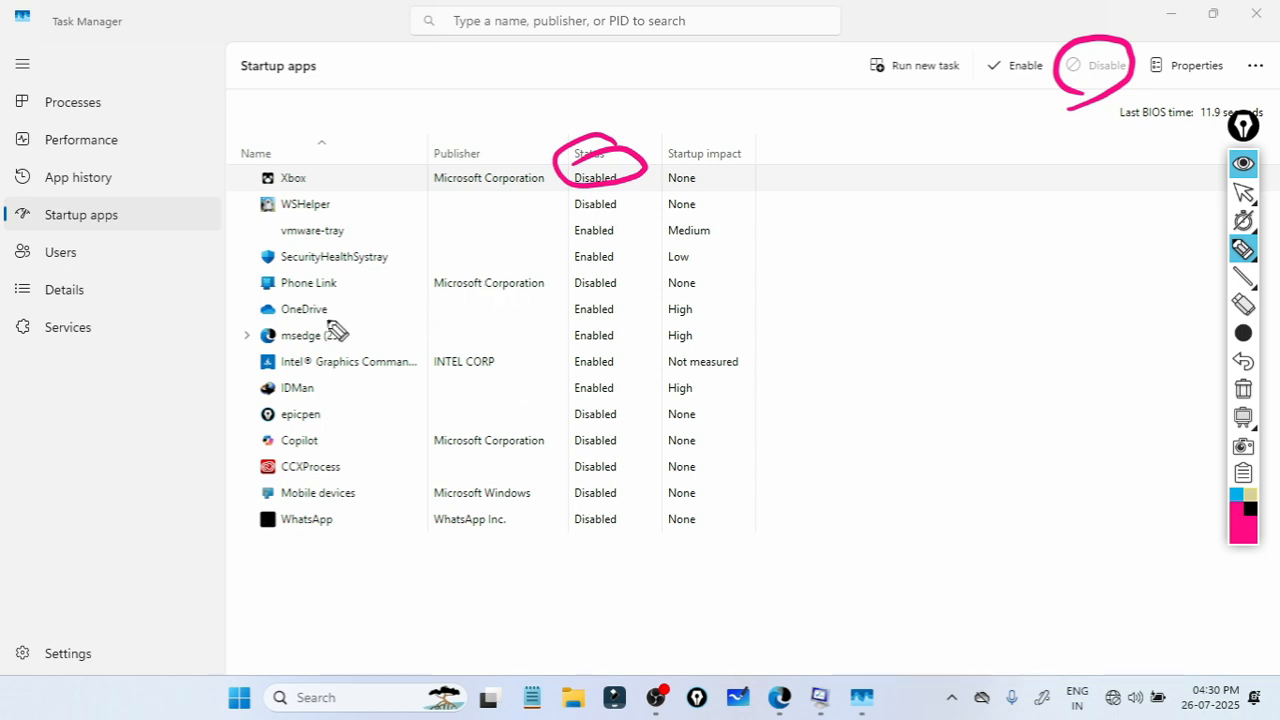
# Step: Tick OneDrive and its High startup impact in pink, and clear all the pink marks
pyautogui.moveTo(324, 319); pyautogui.dragTo(376, 301)
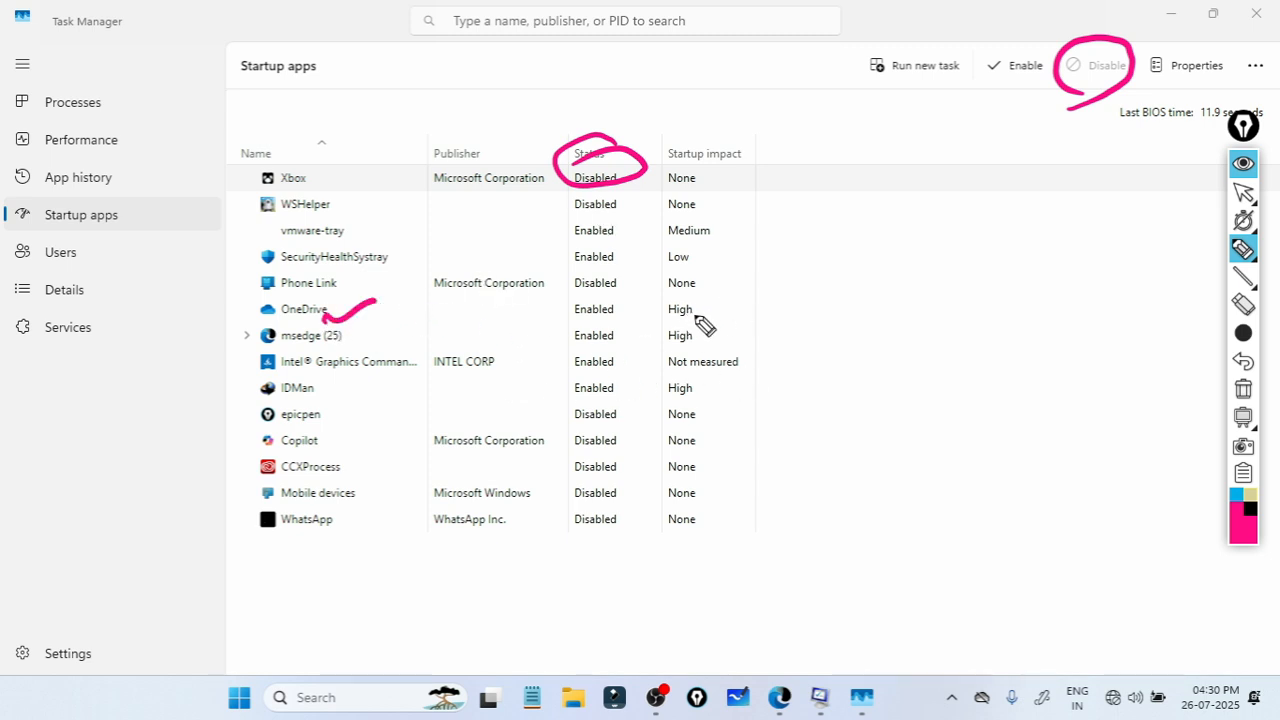
pyautogui.moveTo(688, 314); pyautogui.dragTo(737, 302)
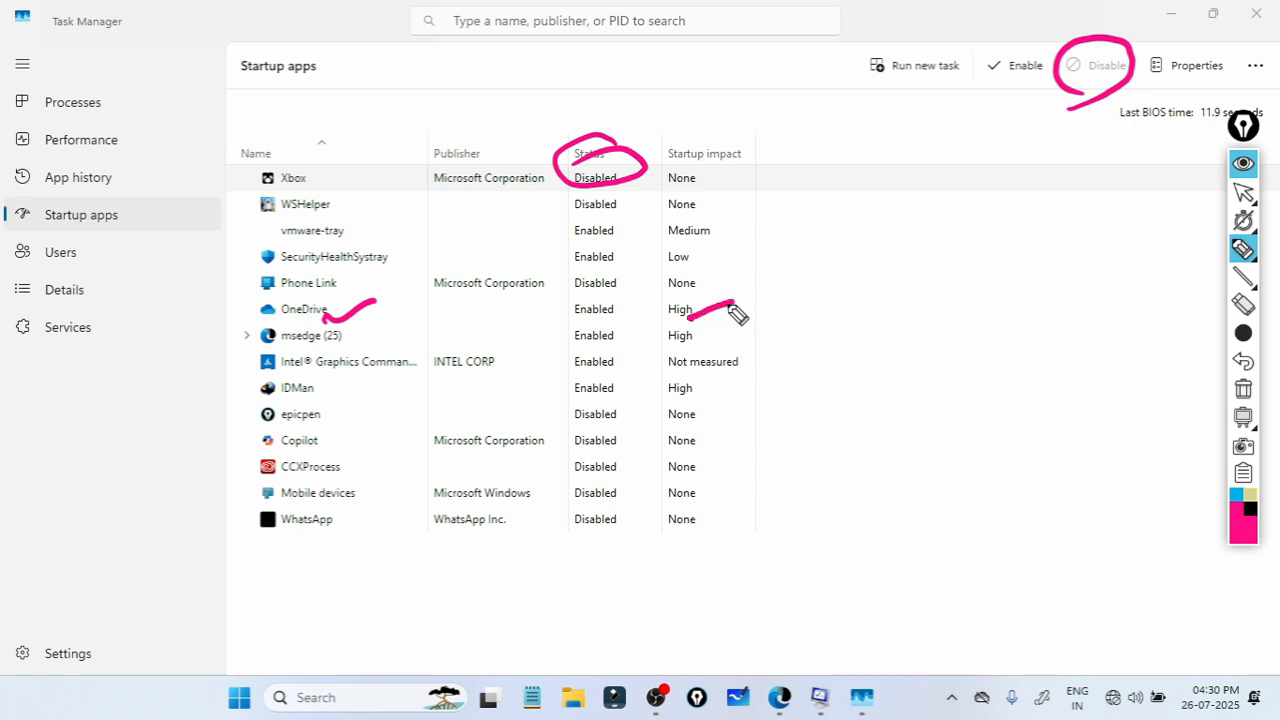
pyautogui.click(1244, 192)
pyautogui.click(1244, 170)
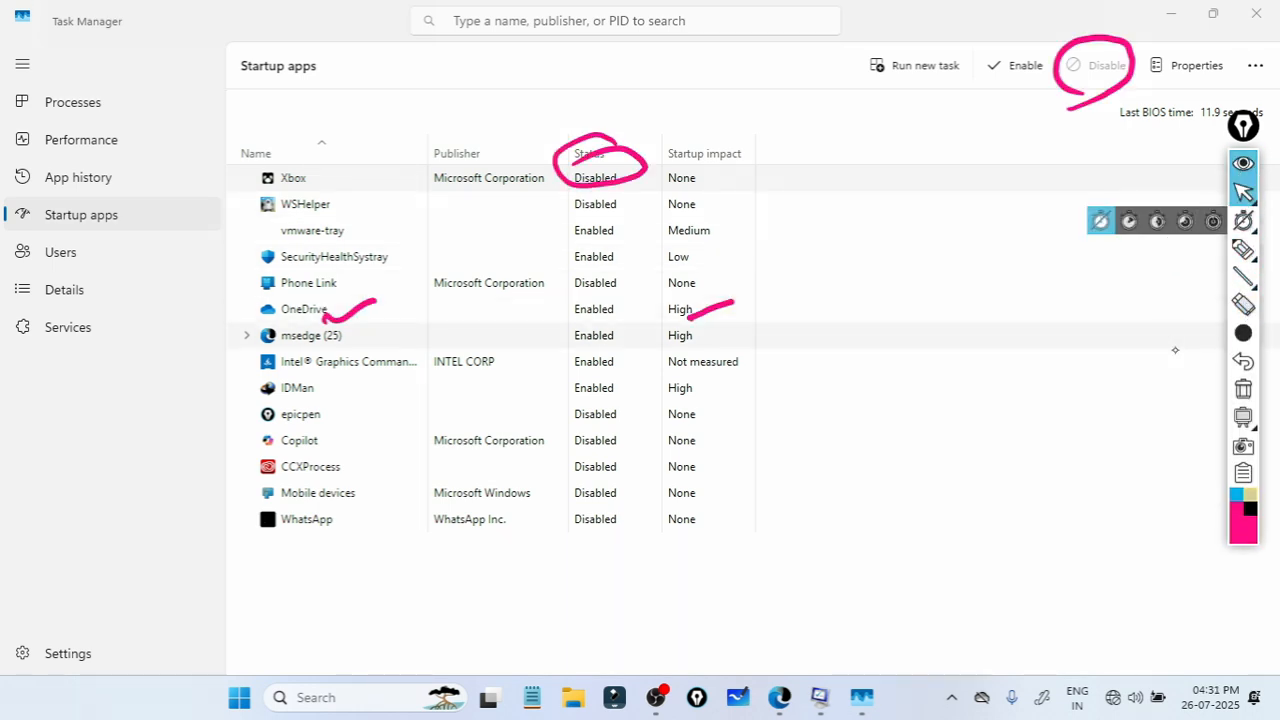
pyautogui.click(1243, 390)
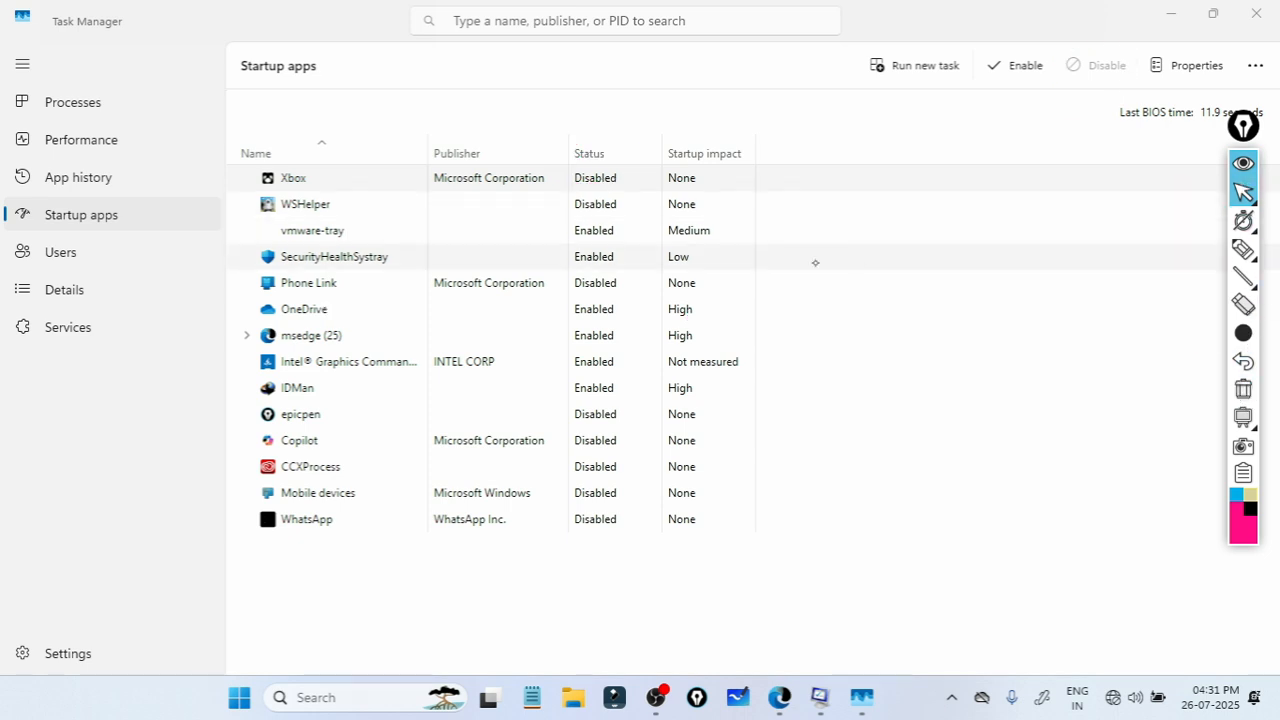
# Step: Disable OneDrive and msedge as startup apps and close Task Manager
pyautogui.click(349, 309)
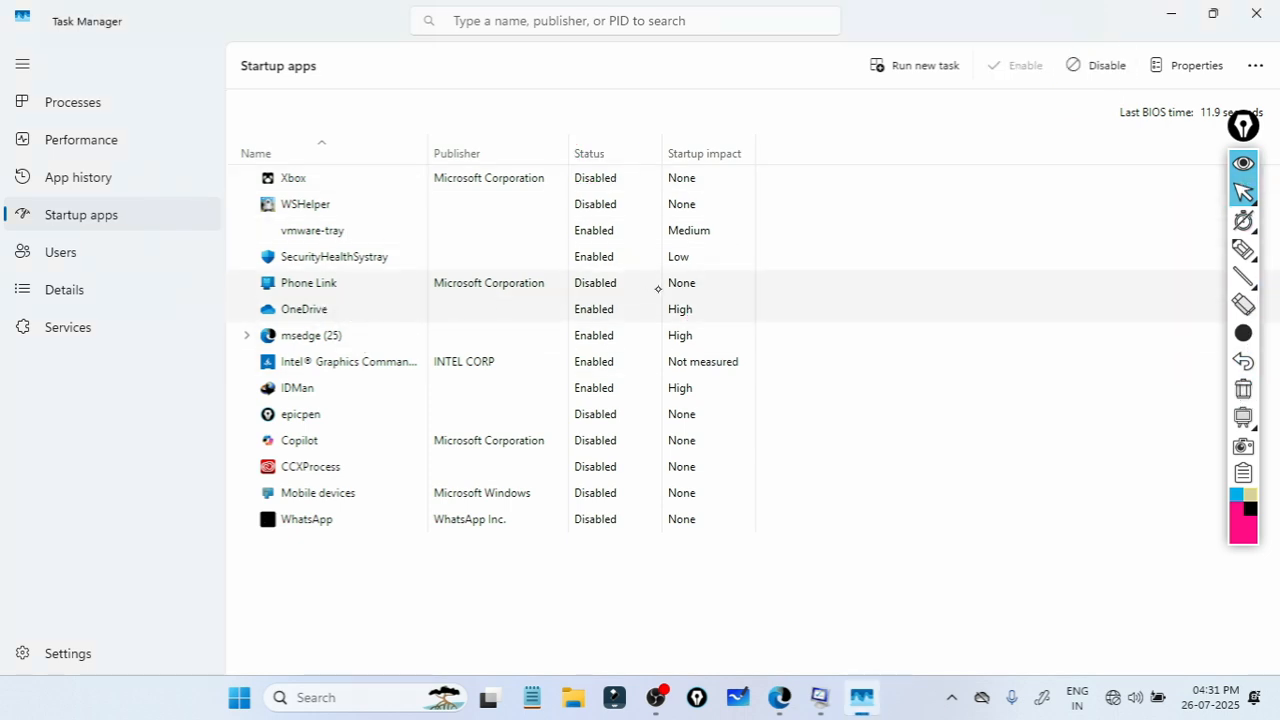
pyautogui.click(1097, 65)
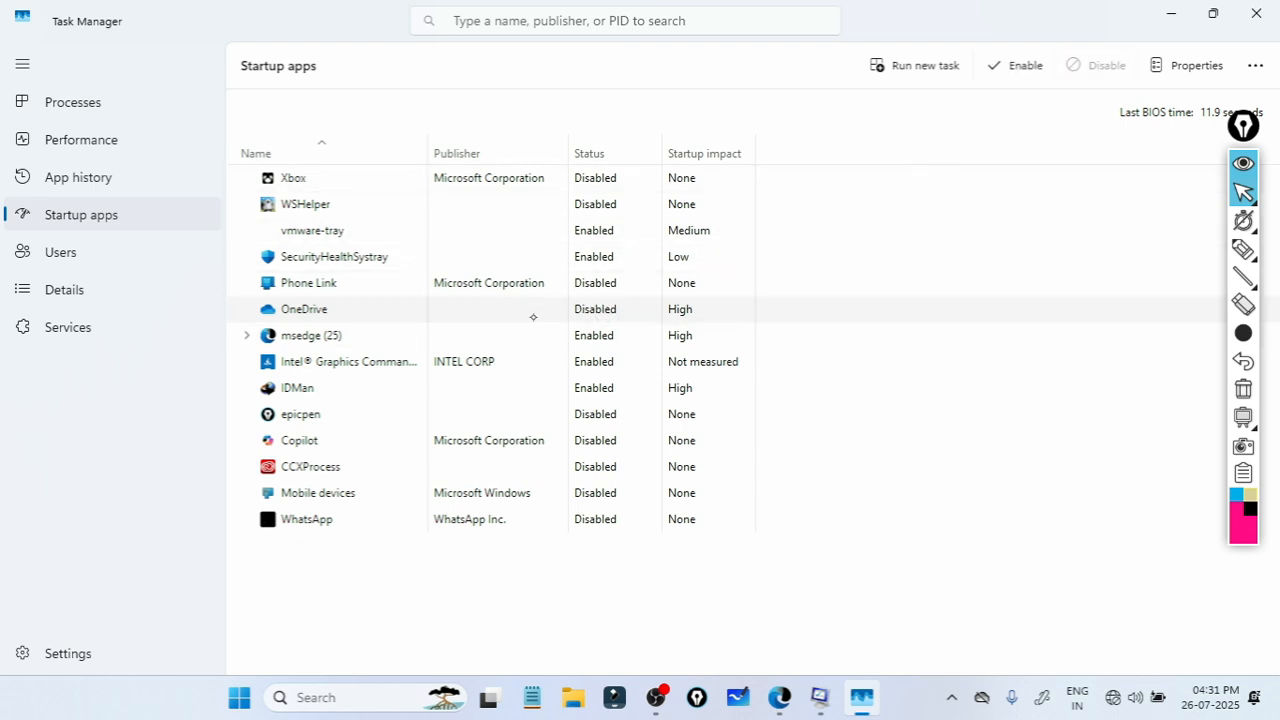
pyautogui.click(340, 356)
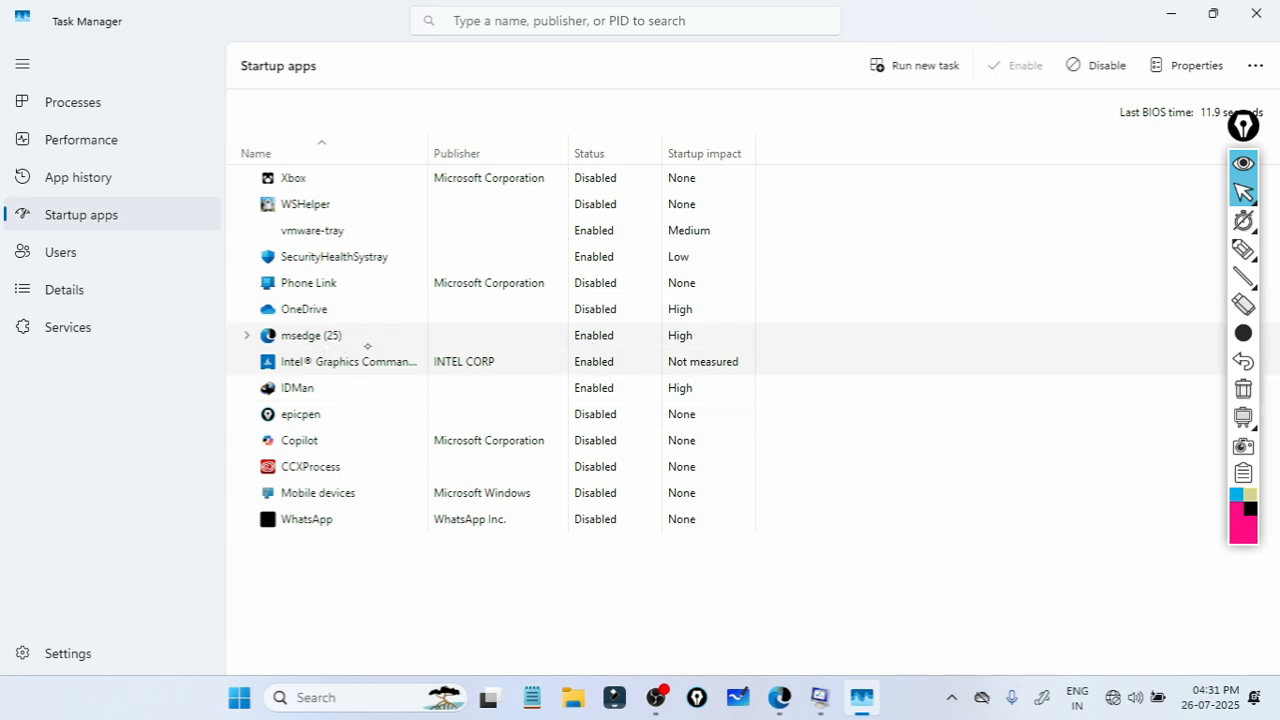
pyautogui.click(356, 340)
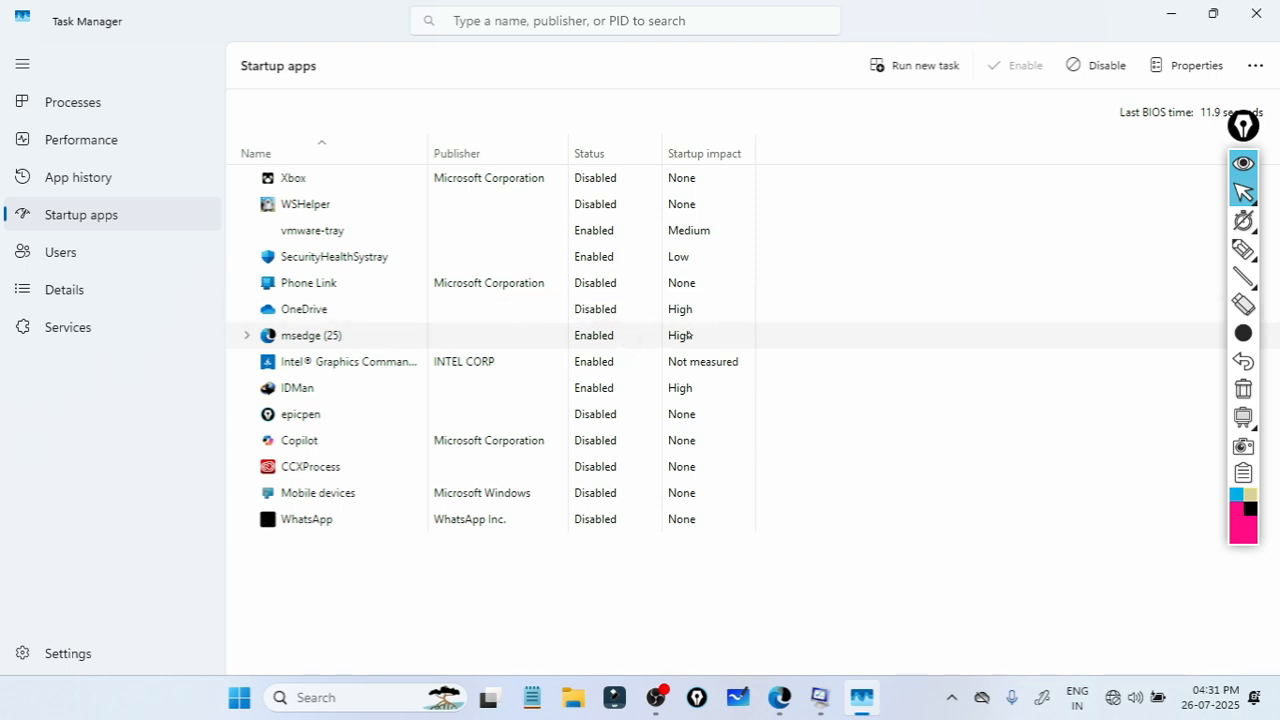
pyautogui.click(1097, 66)
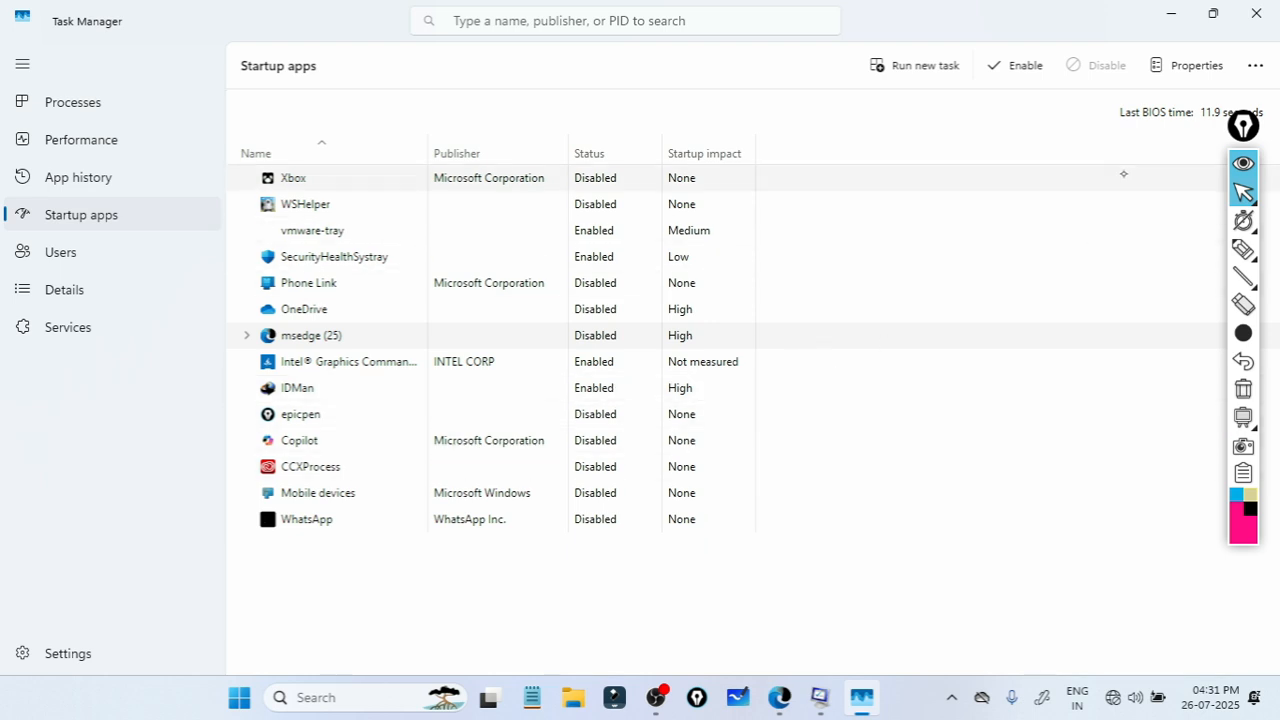
pyautogui.click(1256, 13)
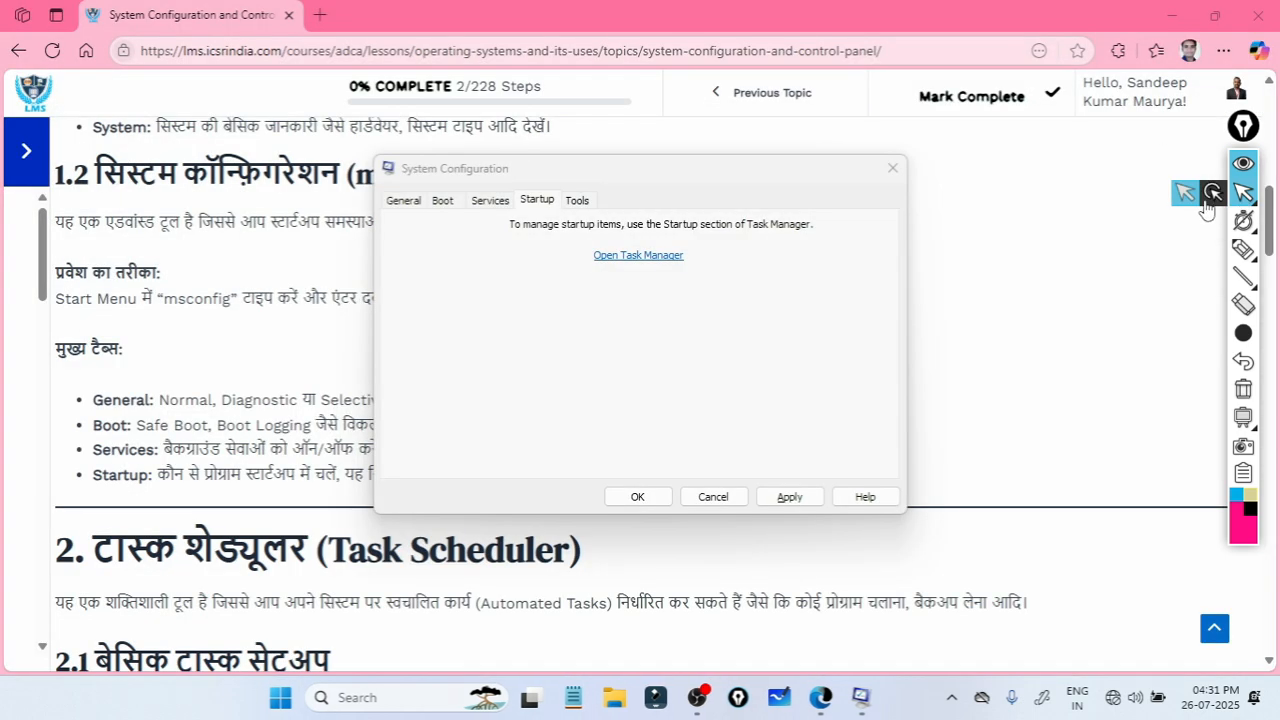
# Step: Launch the Programs tool from System Configuration's tools list and close the Programs and Features window
pyautogui.click(577, 200)
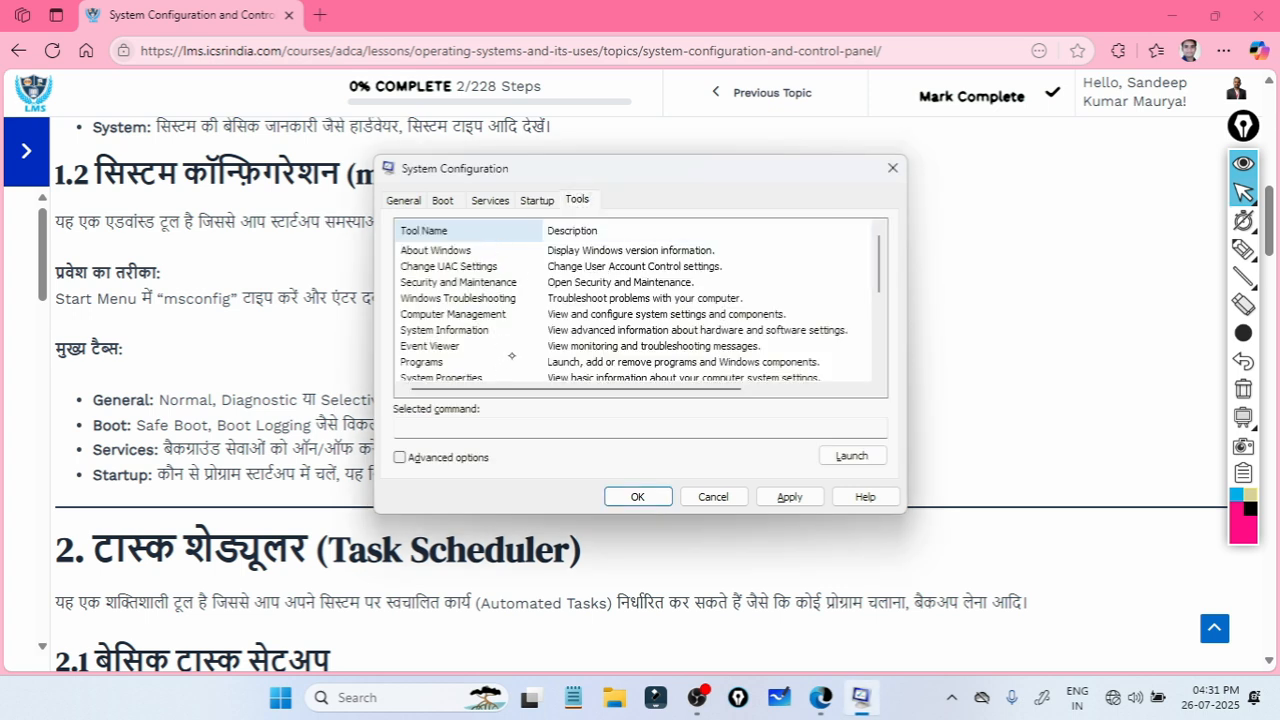
pyautogui.scroll(-1, 511, 355)
pyautogui.scroll(-2, 512, 368)
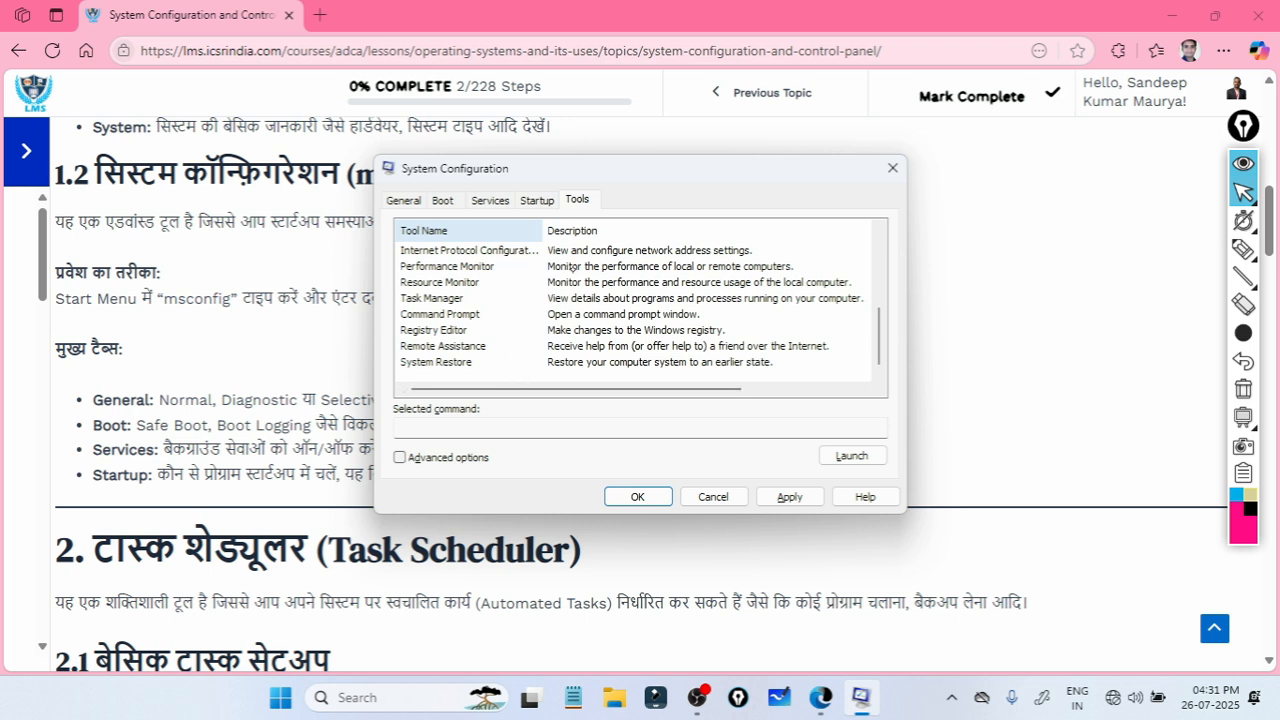
pyautogui.scroll(3, 550, 320)
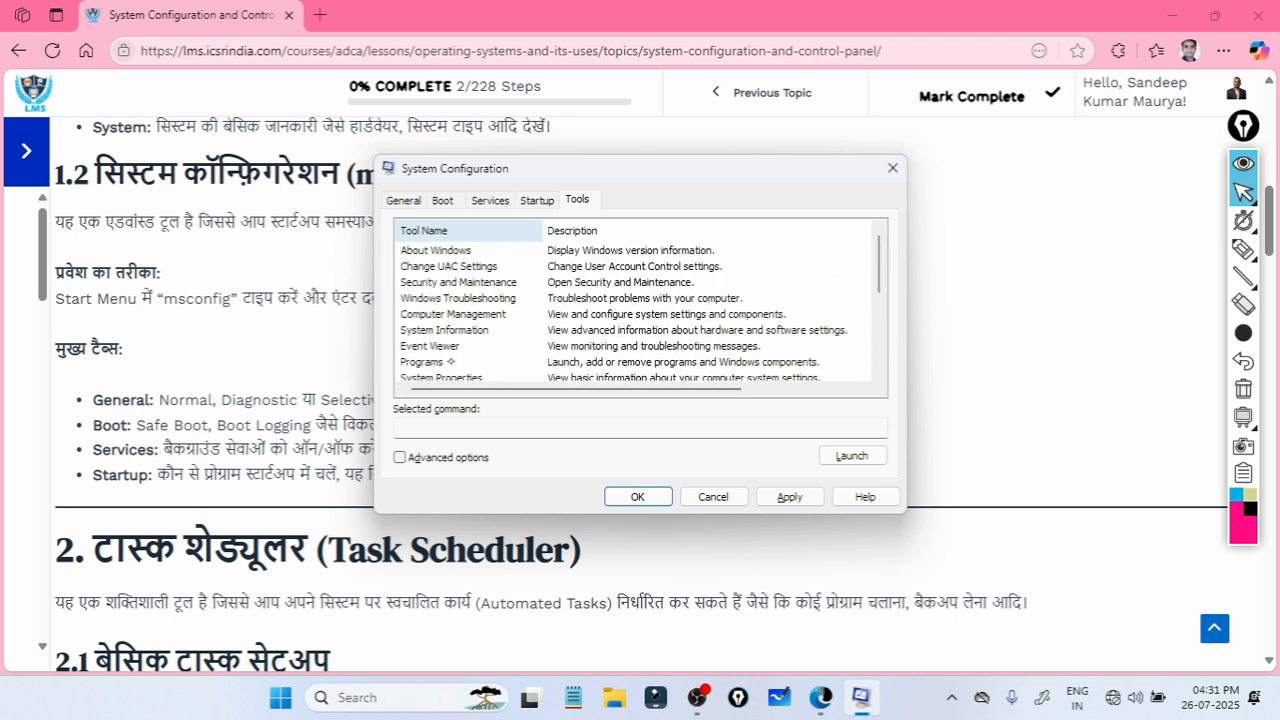
pyautogui.click(447, 362)
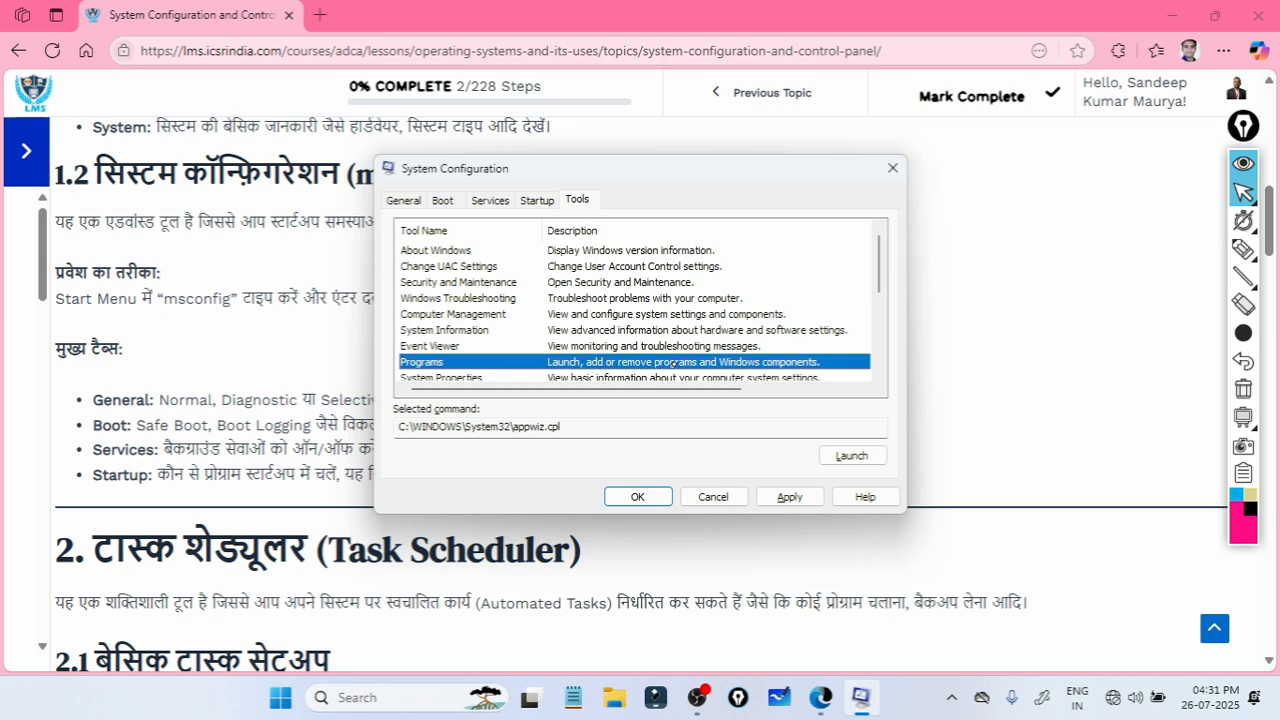
pyautogui.click(856, 456)
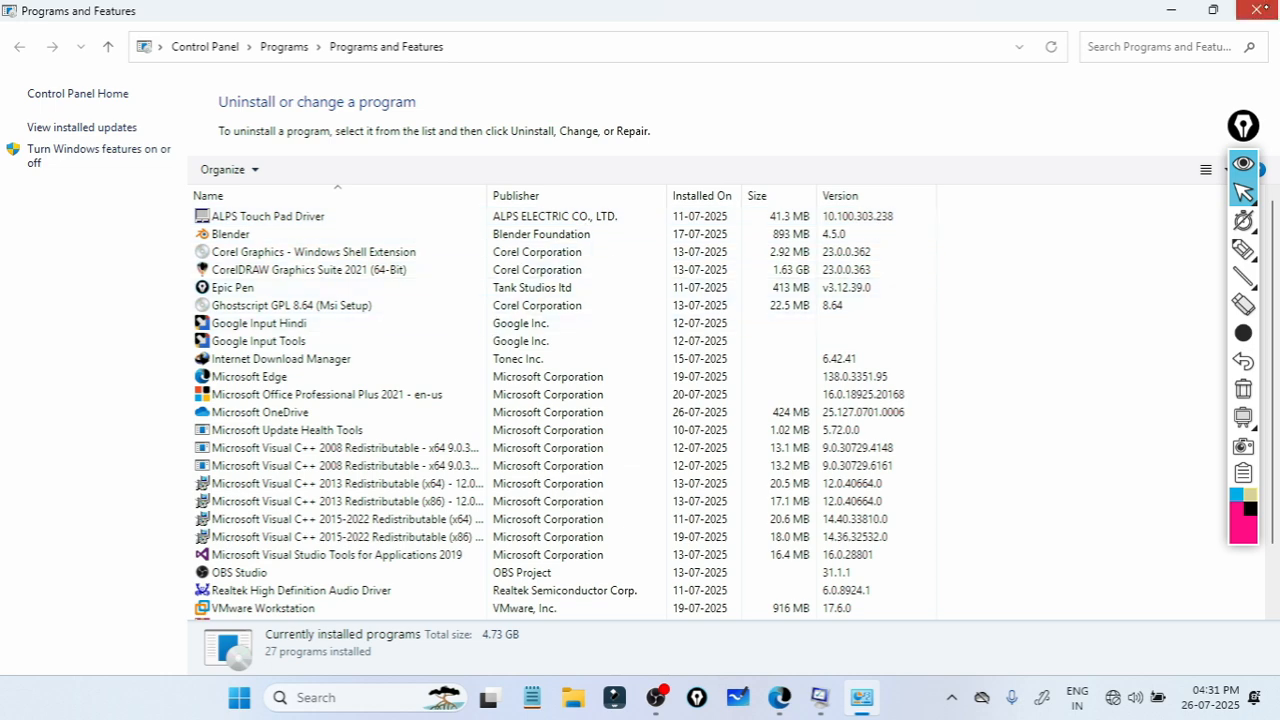
pyautogui.click(1256, 10)
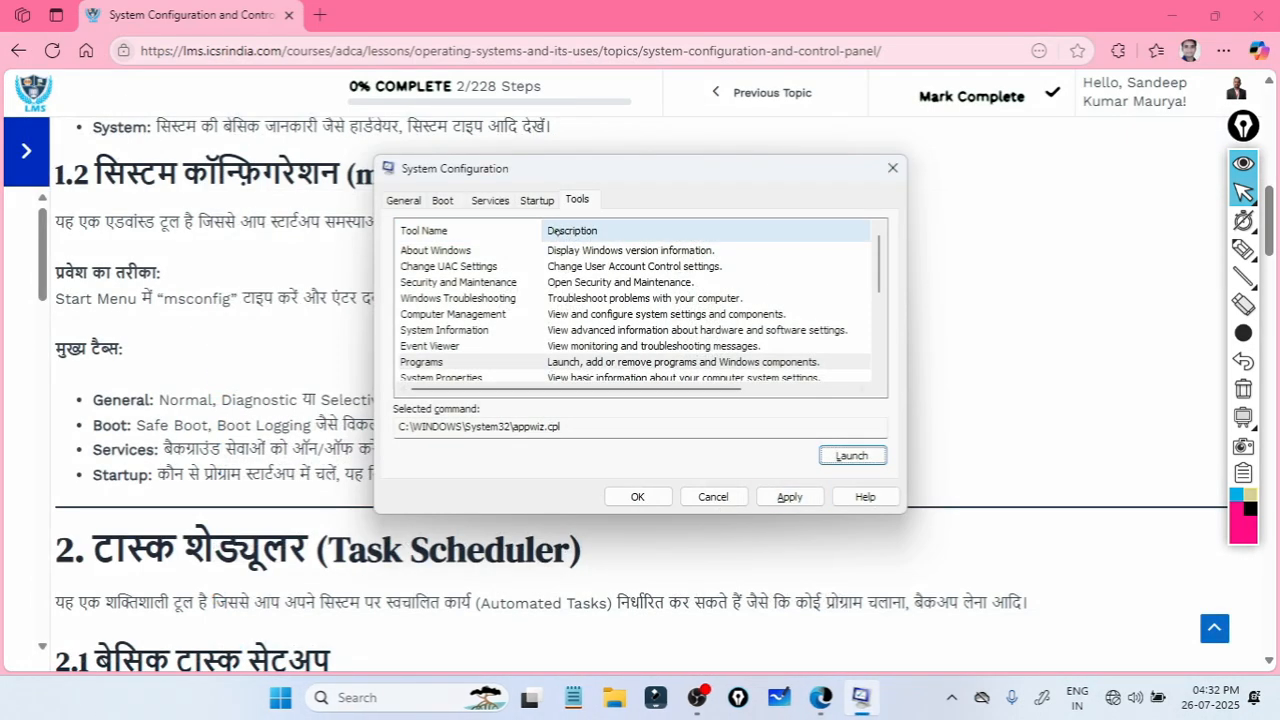
# Step: Show System Configuration's boot settings and circle OK and Apply in pink
pyautogui.click(535, 201)
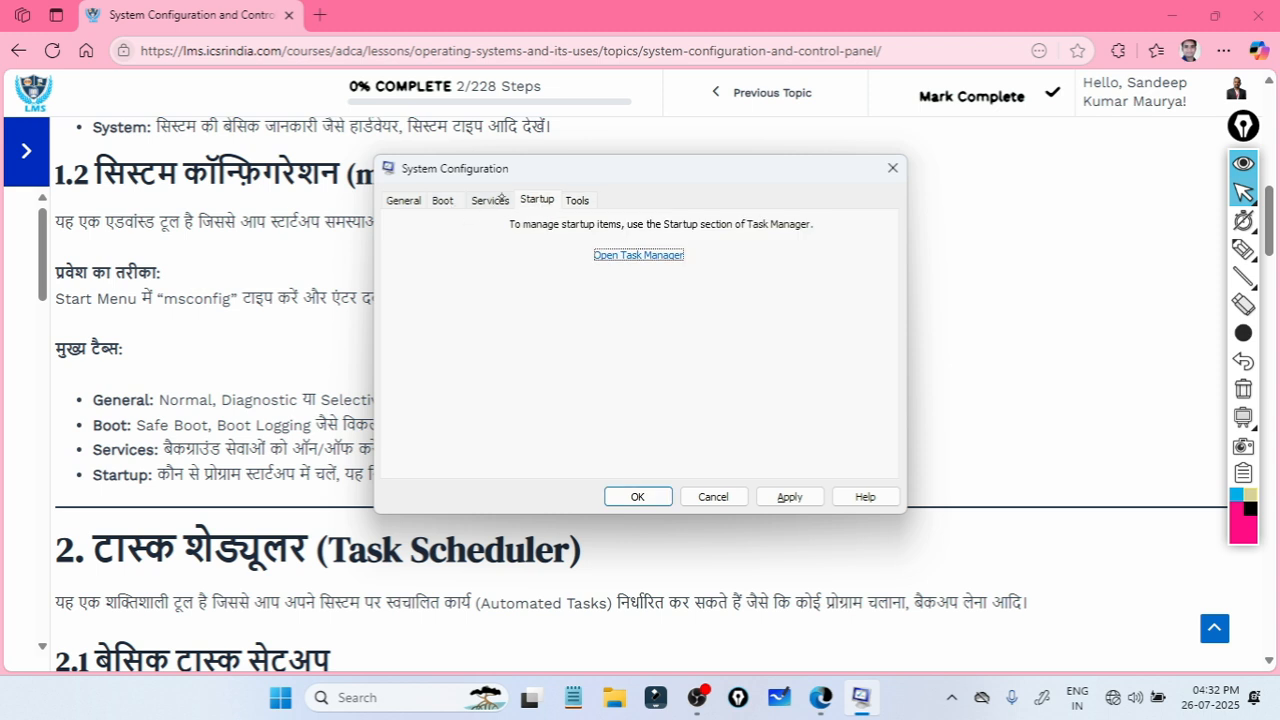
pyautogui.click(501, 199)
pyautogui.click(441, 201)
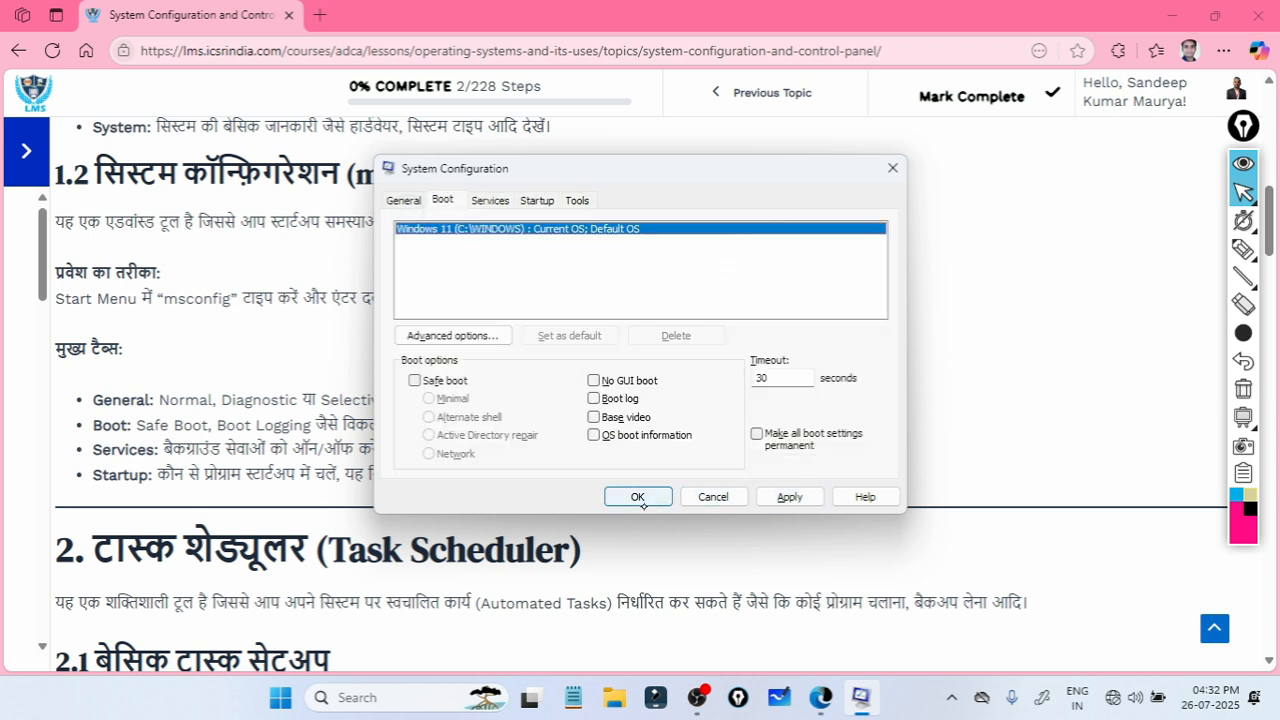
pyautogui.click(1243, 249)
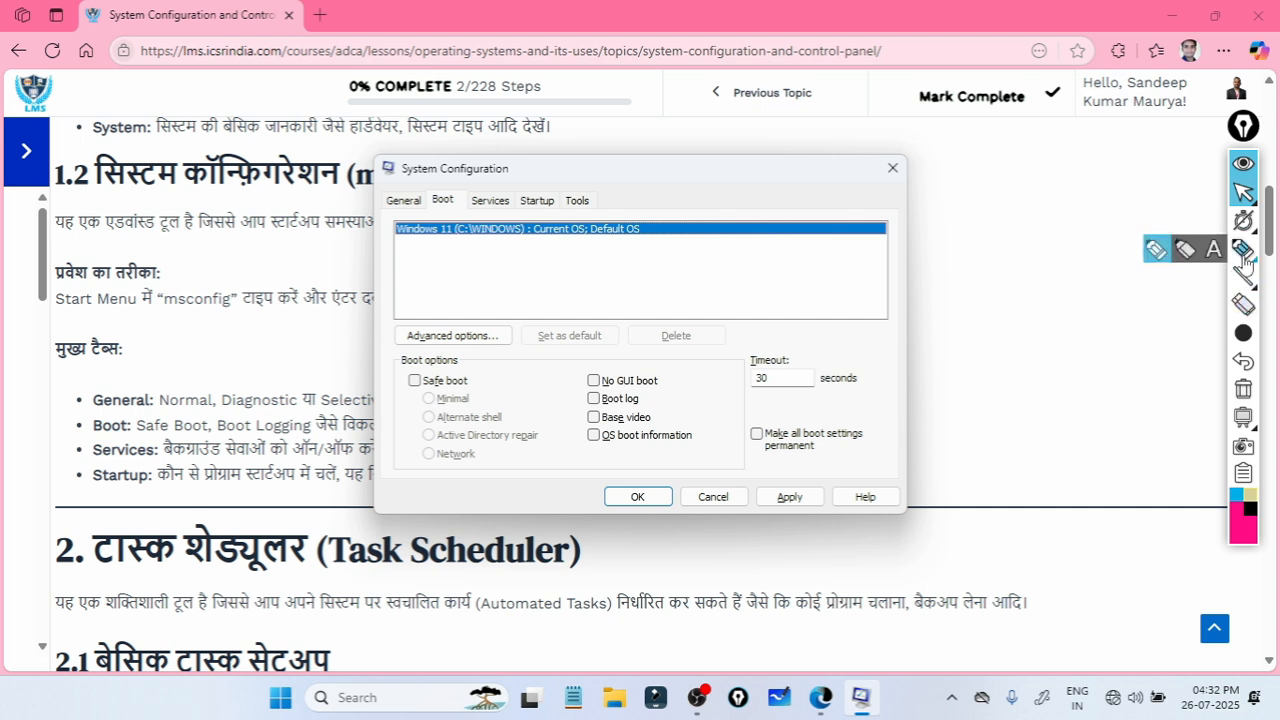
pyautogui.moveTo(626, 470)
pyautogui.mouseDown()
pyautogui.moveTo(606, 534)
pyautogui.moveTo(632, 468)
pyautogui.mouseUp()
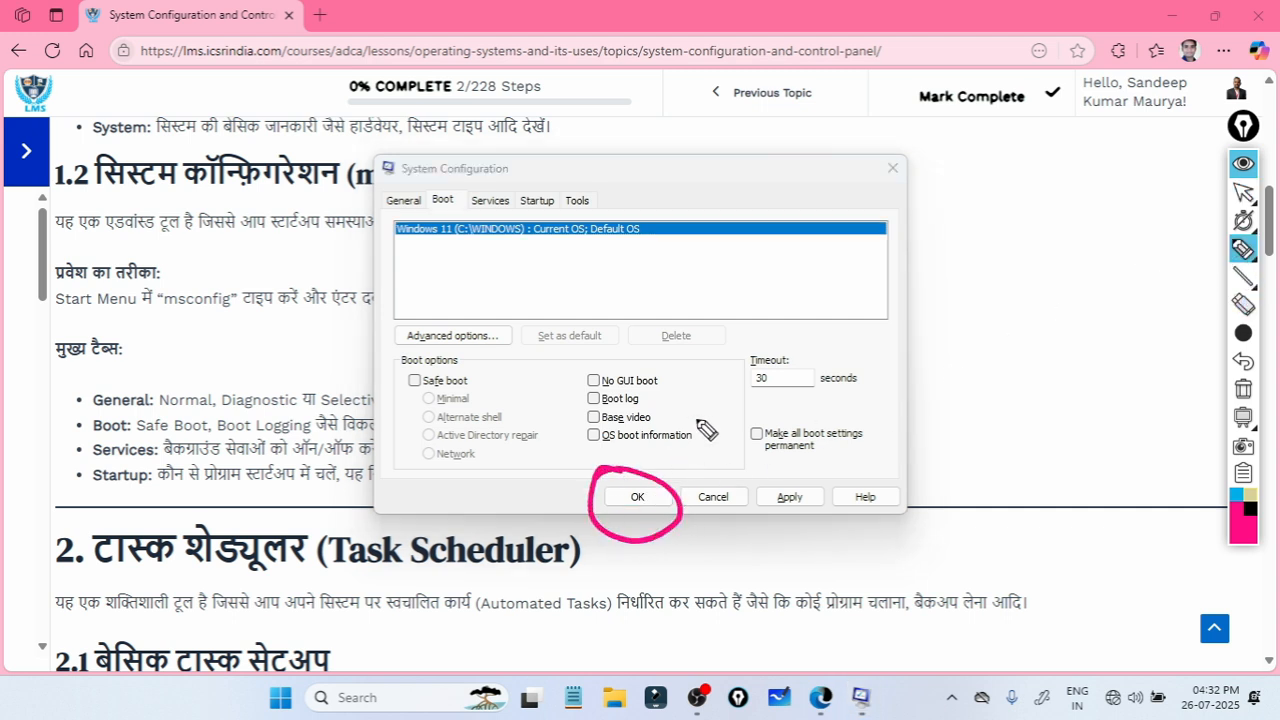
pyautogui.moveTo(808, 474)
pyautogui.mouseDown()
pyautogui.moveTo(772, 522)
pyautogui.moveTo(792, 462)
pyautogui.mouseUp()
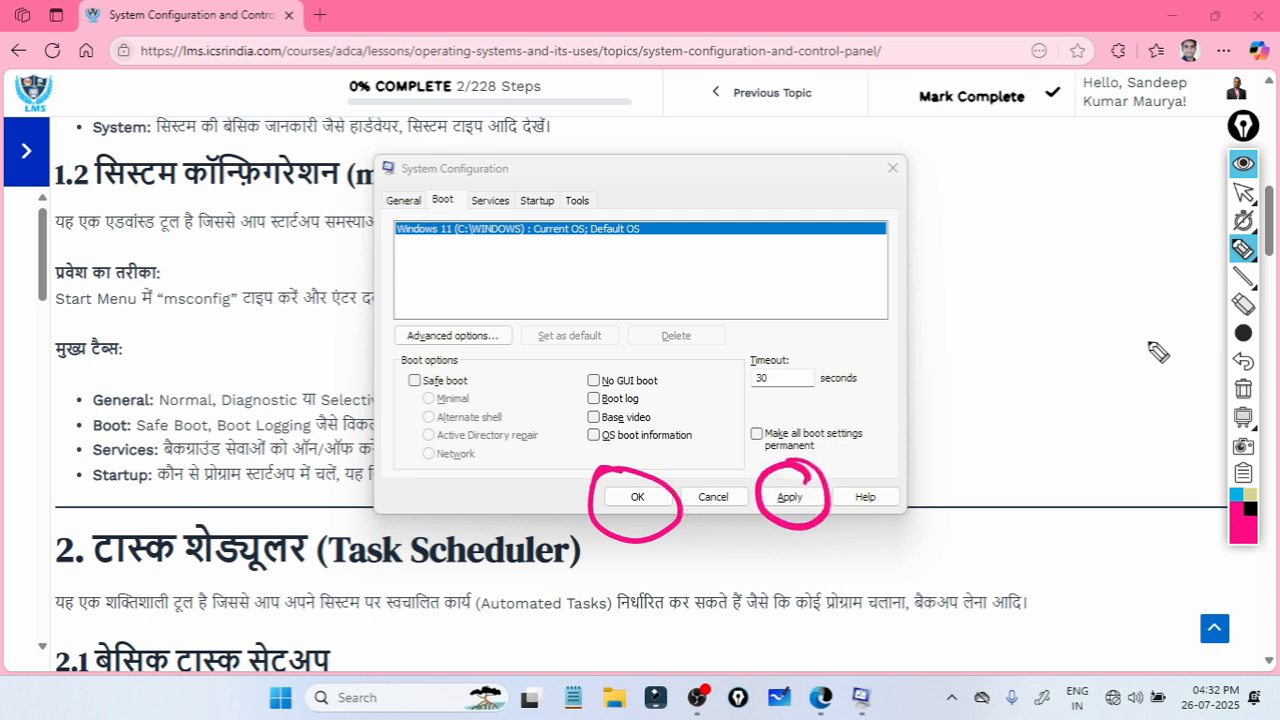
# Step: Clear the pink circles around OK and Apply, and circle Cancel in pink
pyautogui.moveTo(1245, 194)
pyautogui.click(1243, 389)
pyautogui.moveTo(718, 496)
pyautogui.mouseDown()
pyautogui.moveTo(684, 510)
pyautogui.moveTo(708, 468)
pyautogui.mouseUp()
pyautogui.moveTo(1250, 278)
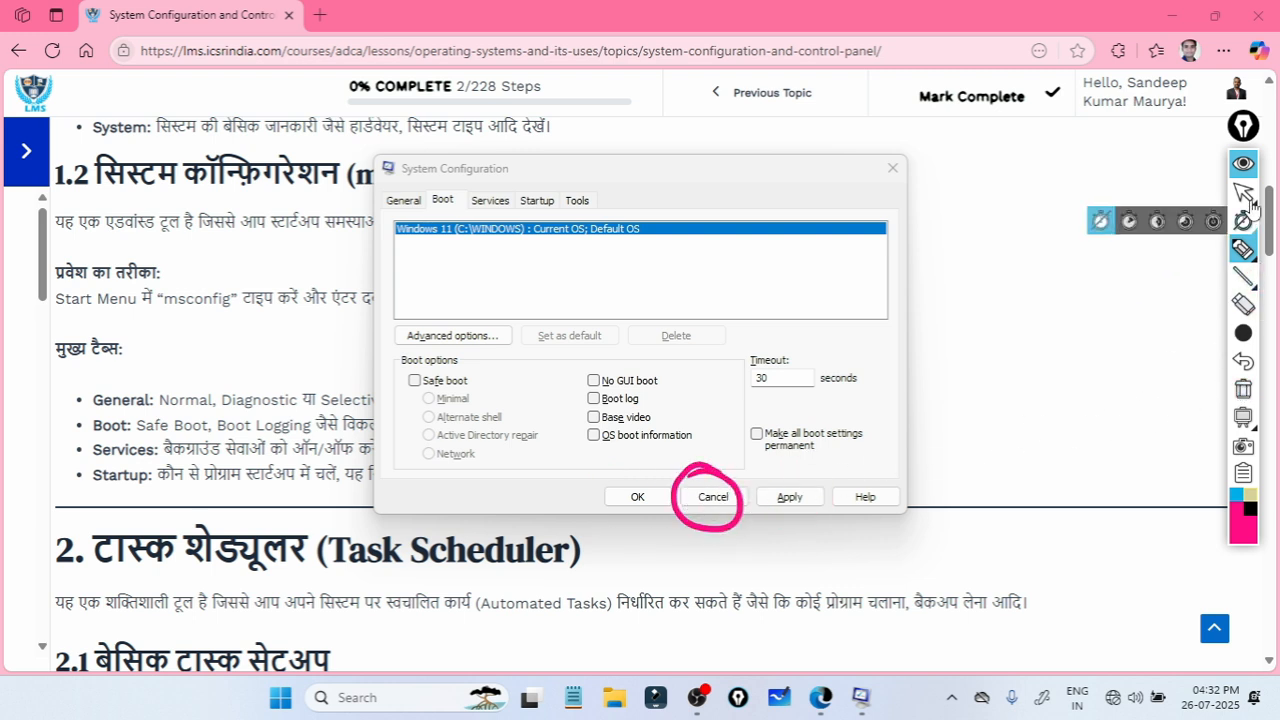
# Step: Cancel System Configuration and clear the leftover pink circle from the lesson page
pyautogui.moveTo(1245, 196)
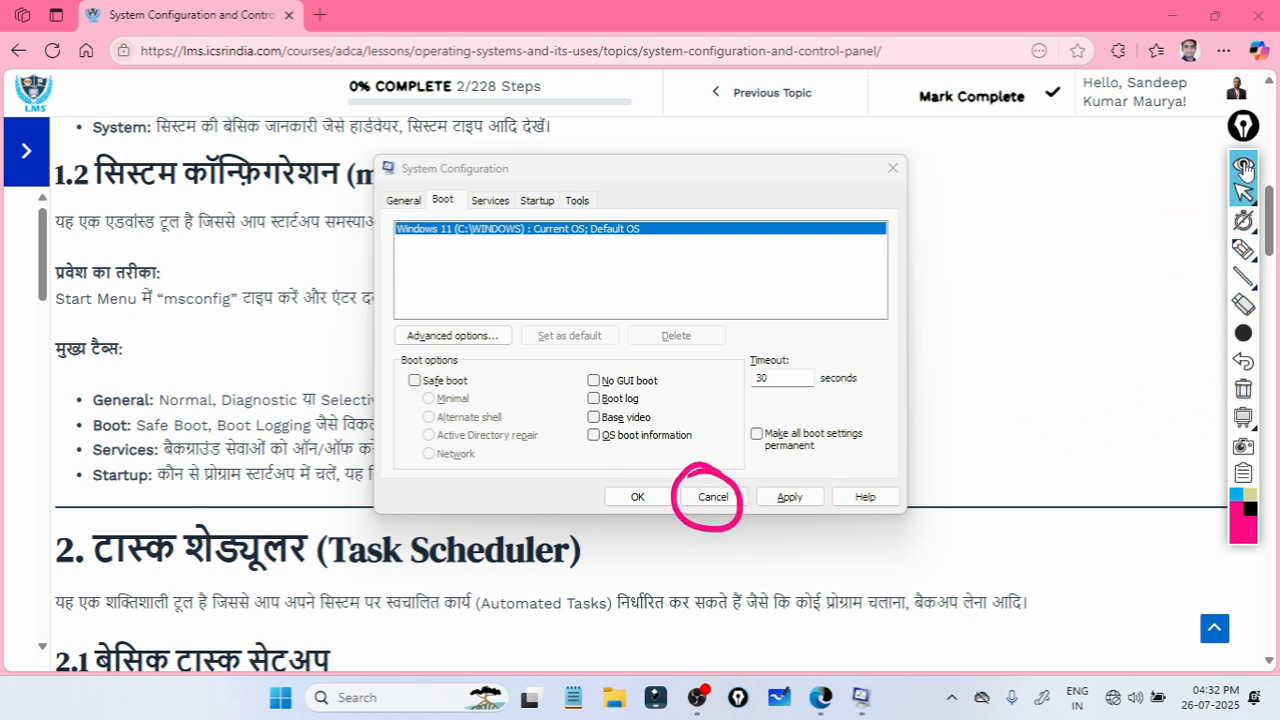
pyautogui.click(1243, 163)
pyautogui.click(716, 497)
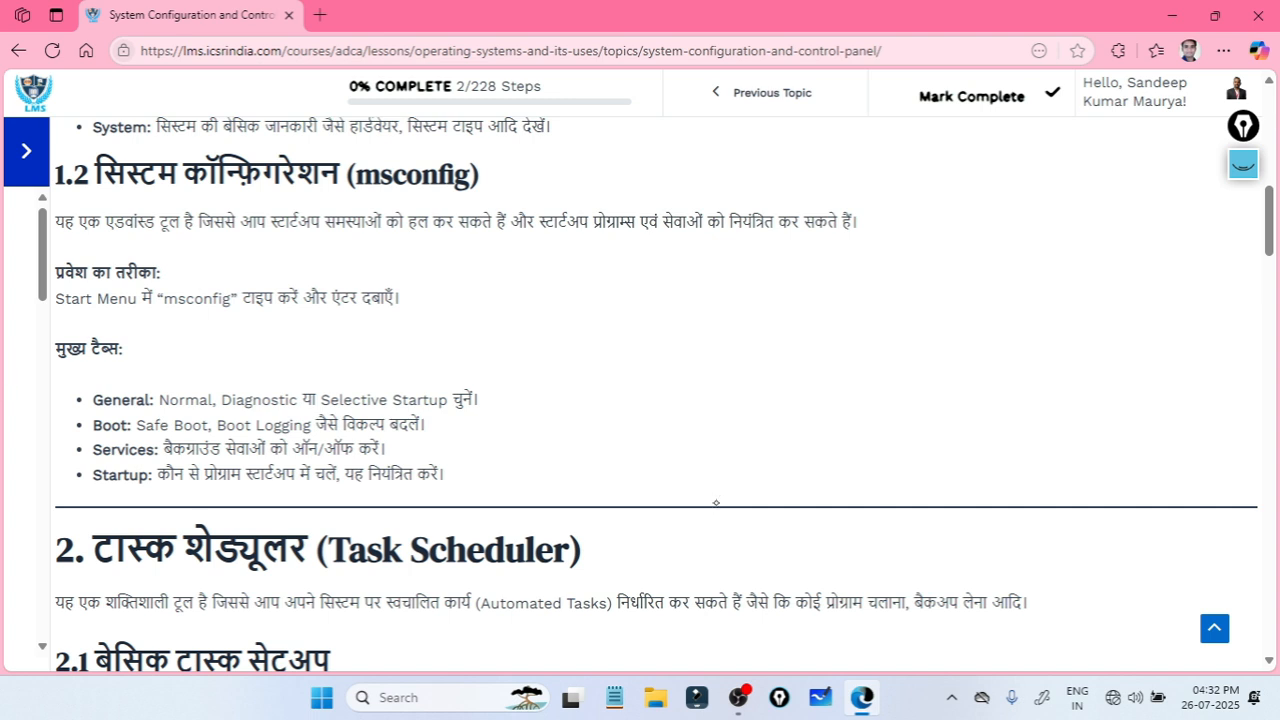
pyautogui.click(1243, 163)
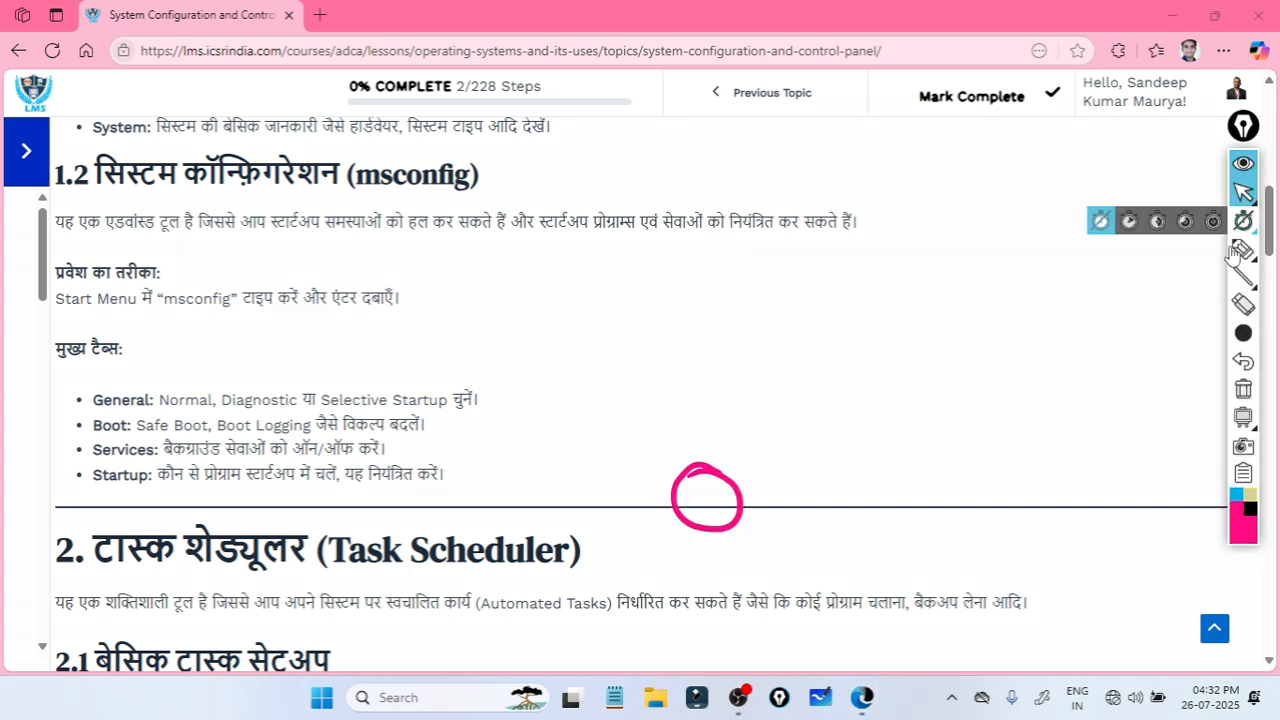
pyautogui.click(1243, 389)
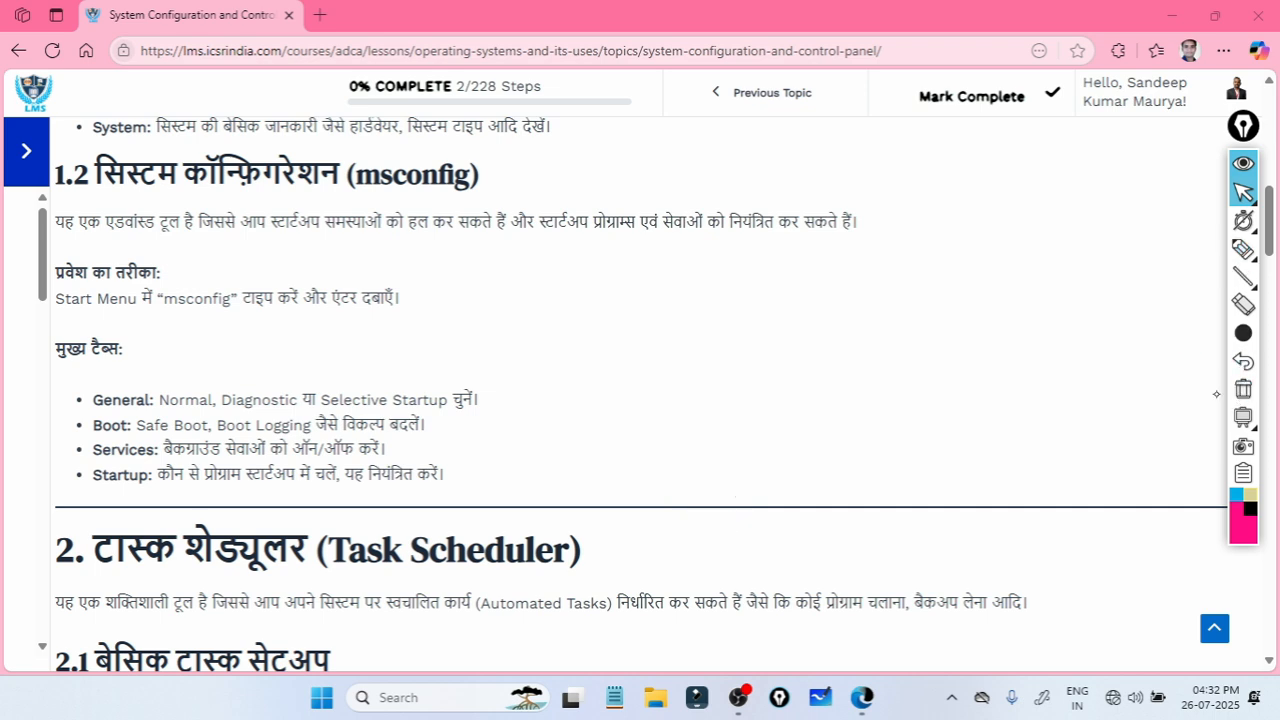
# Step: Underline the Task Scheduler heading and the words "Automated Tasks" in pink on the lesson page
pyautogui.scroll(-6, 1216, 394)
pyautogui.scroll(4, 1216, 394)
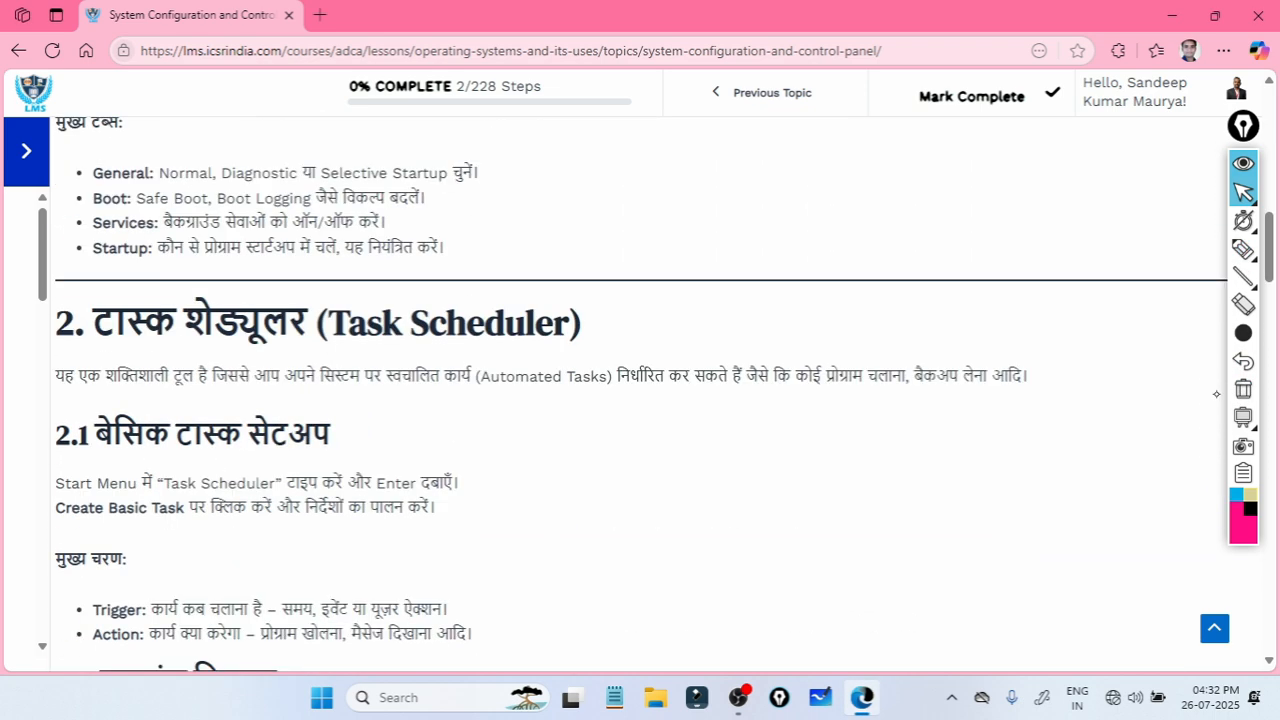
pyautogui.scroll(-2, 1216, 394)
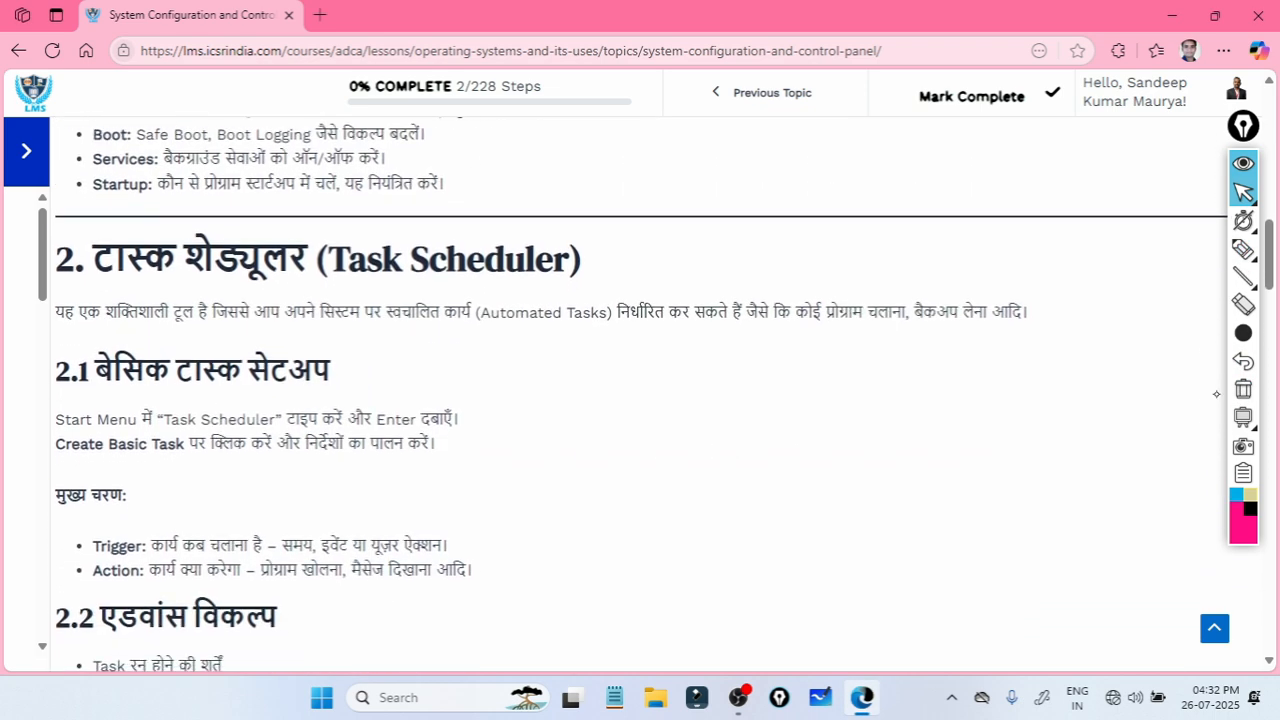
pyautogui.click(1243, 249)
pyautogui.click(1157, 250)
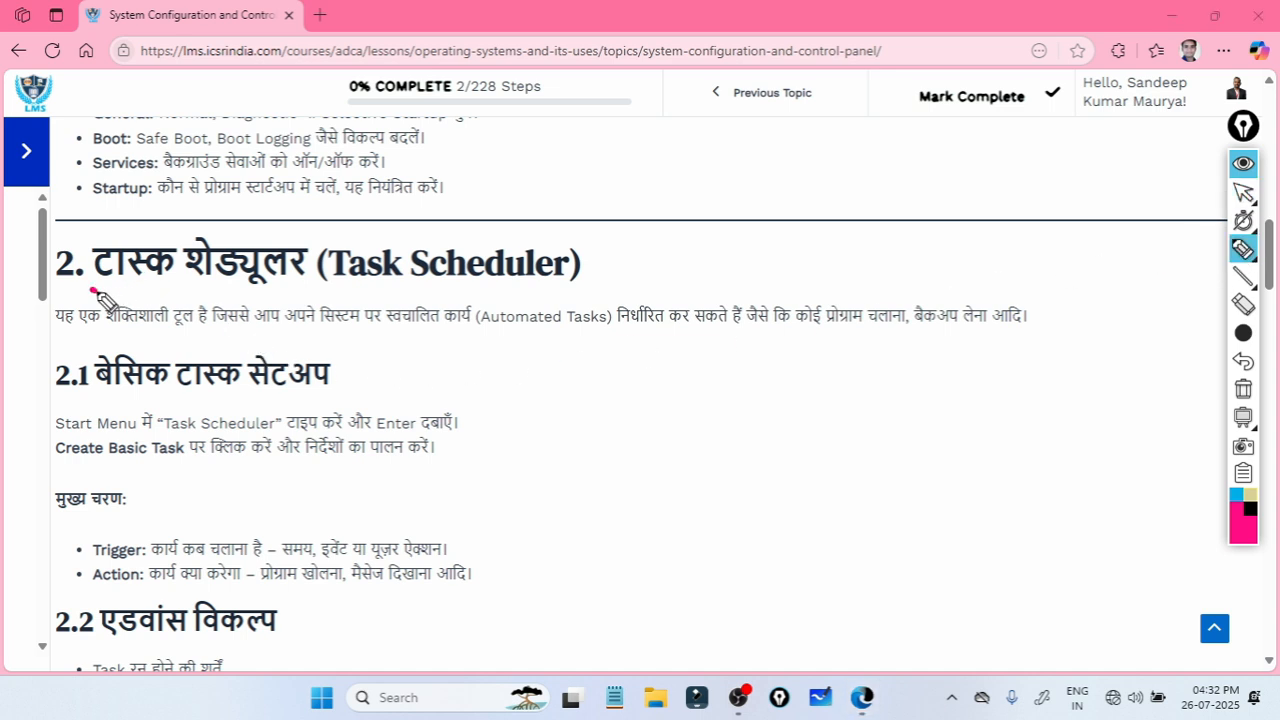
pyautogui.moveTo(91, 290); pyautogui.dragTo(276, 287)
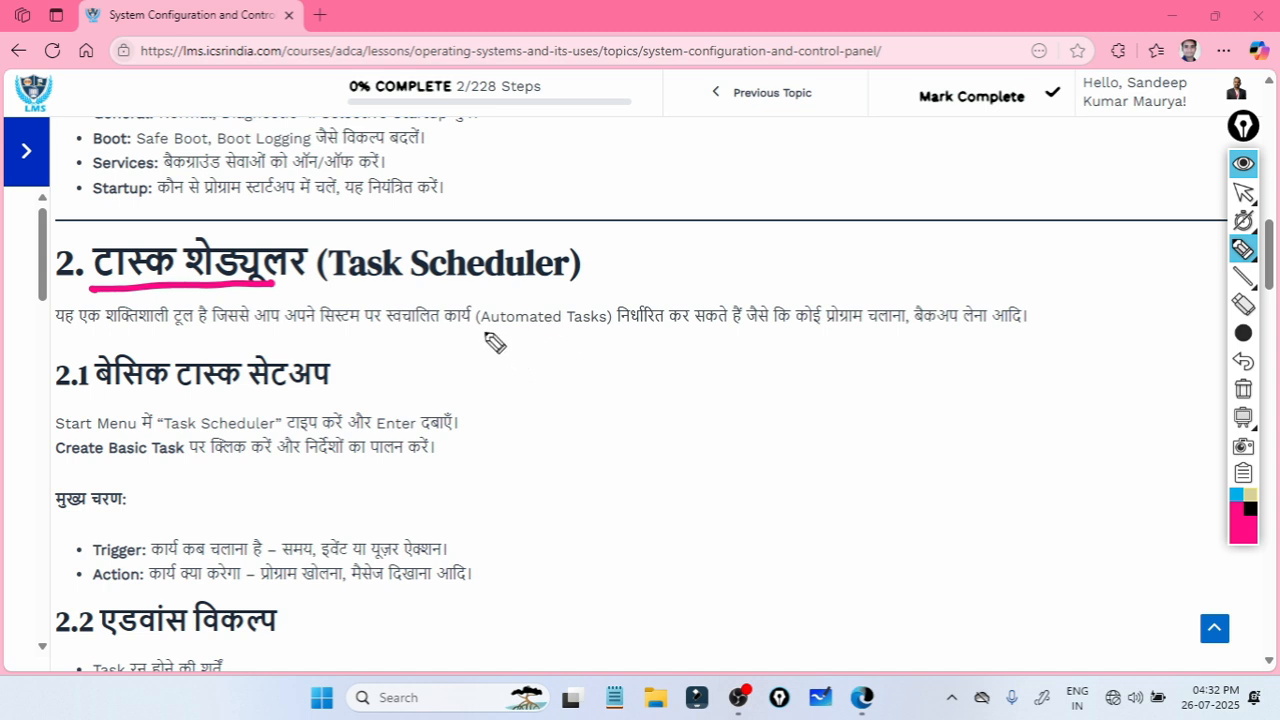
pyautogui.moveTo(473, 338); pyautogui.dragTo(608, 338)
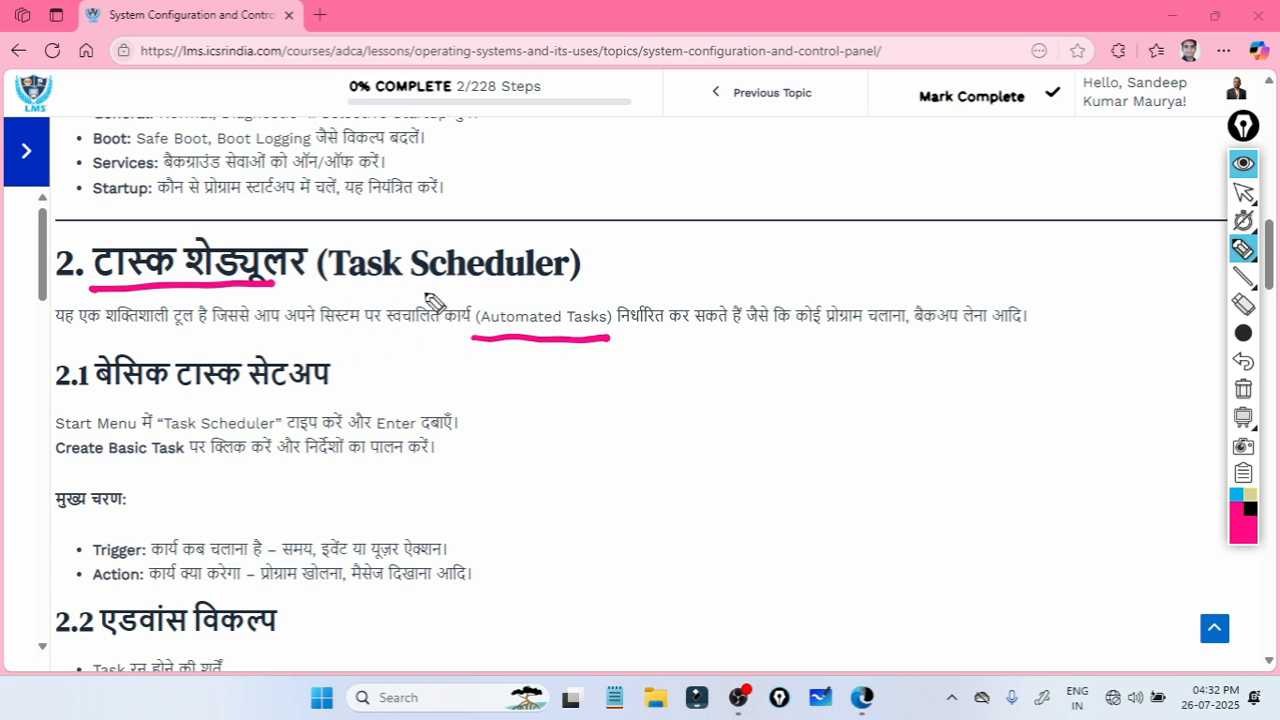
pyautogui.moveTo(392, 295); pyautogui.dragTo(486, 288)
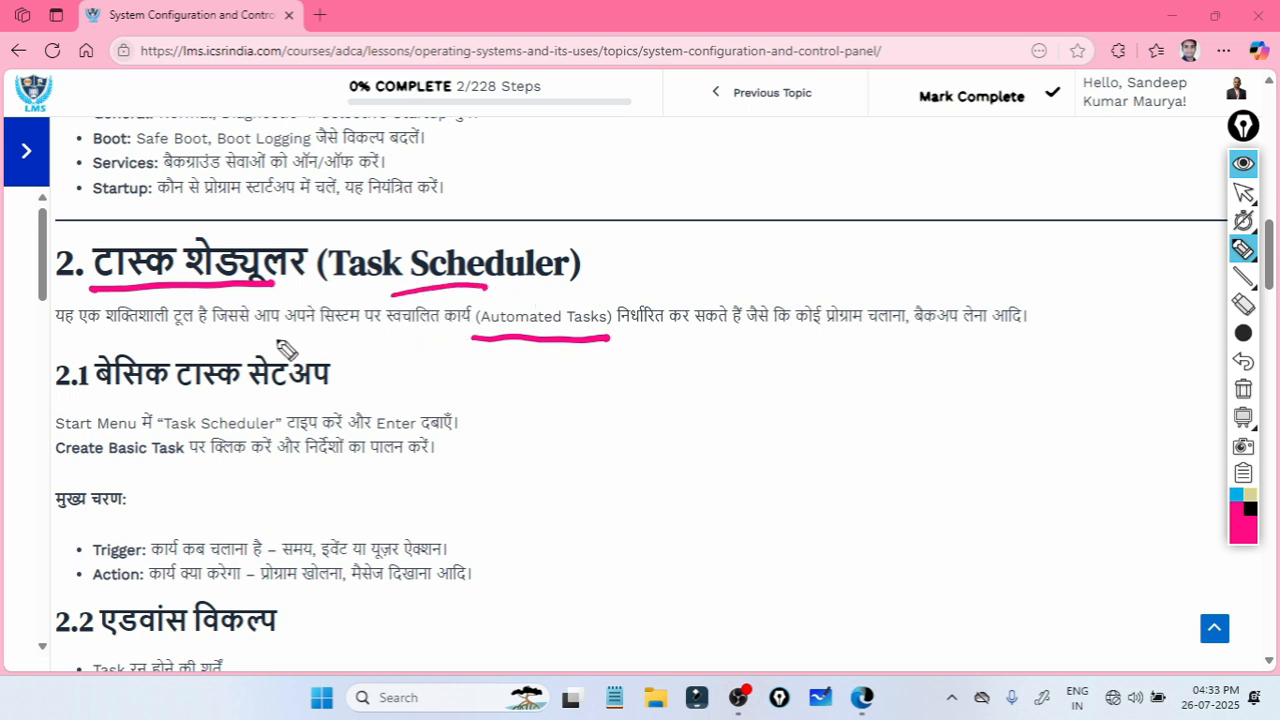
# Step: Underline the remaining key phrases of the Task Scheduler description sentence in pink
pyautogui.moveTo(97, 337); pyautogui.dragTo(255, 337)
pyautogui.moveTo(270, 337); pyautogui.dragTo(406, 337)
pyautogui.moveTo(433, 339); pyautogui.dragTo(458, 339)
pyautogui.moveTo(658, 343); pyautogui.dragTo(1047, 341)
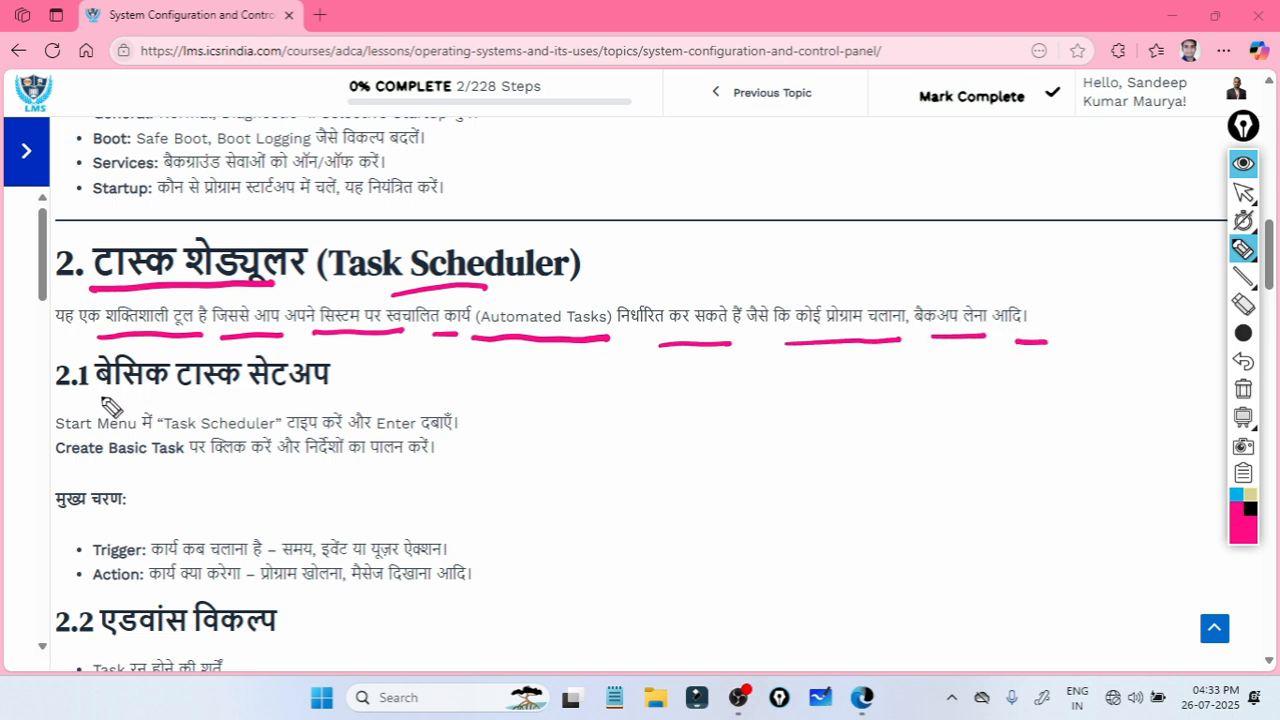
# Step: Underline the section 2.1 heading, "Create Basic" and the main steps label in pink, and add tick marks at Trigger and Action
pyautogui.moveTo(95, 388); pyautogui.dragTo(345, 395)
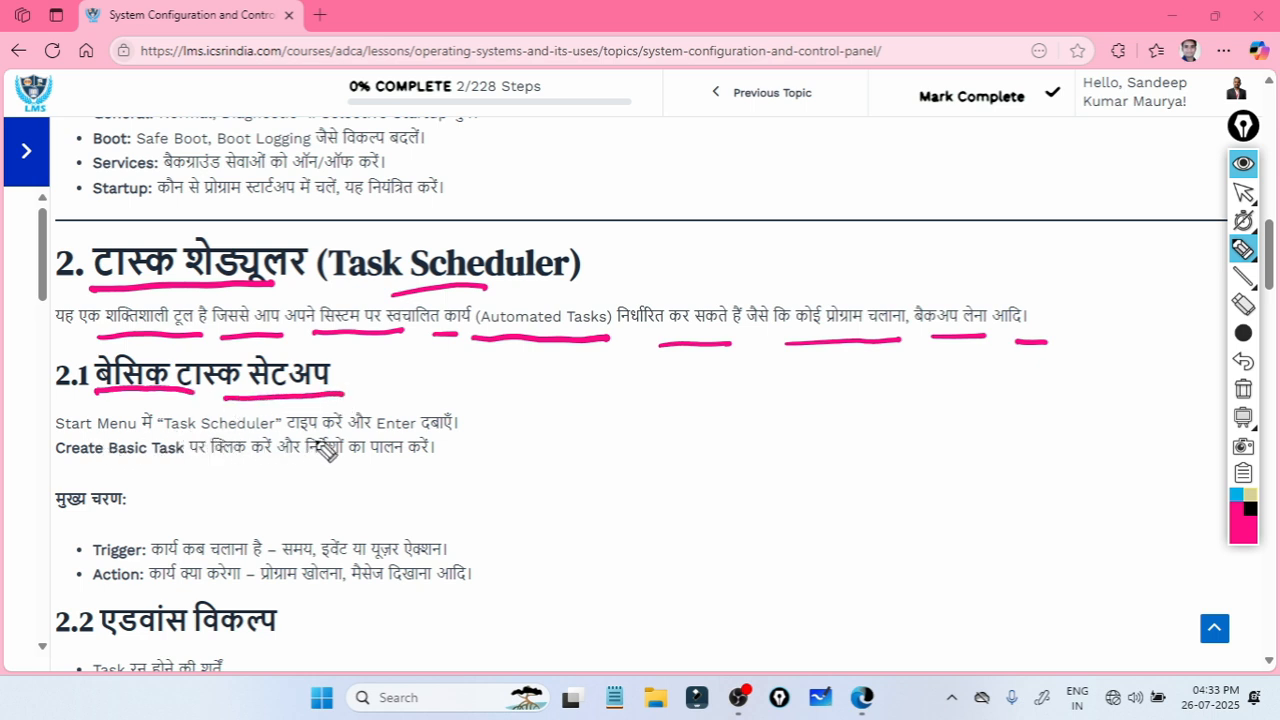
pyautogui.moveTo(58, 464); pyautogui.dragTo(143, 463)
pyautogui.moveTo(58, 520); pyautogui.dragTo(124, 518)
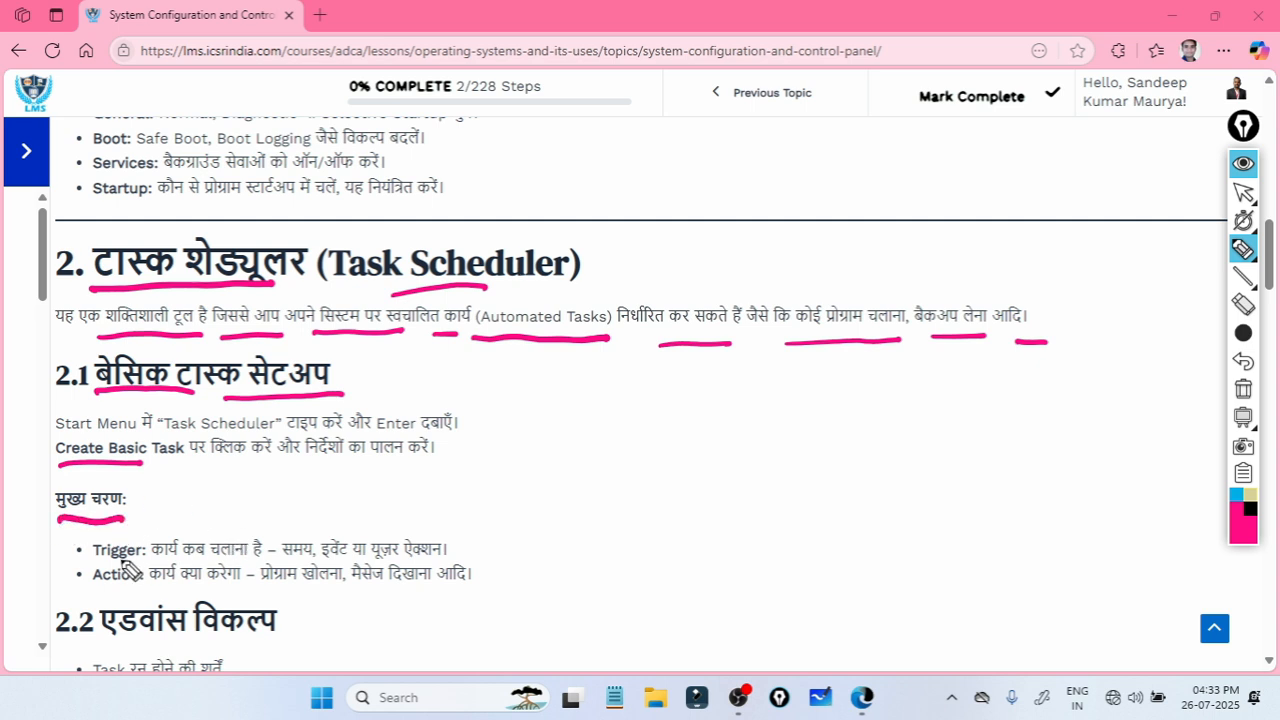
pyautogui.moveTo(56, 549); pyautogui.dragTo(103, 537)
pyautogui.moveTo(53, 578); pyautogui.dragTo(100, 566)
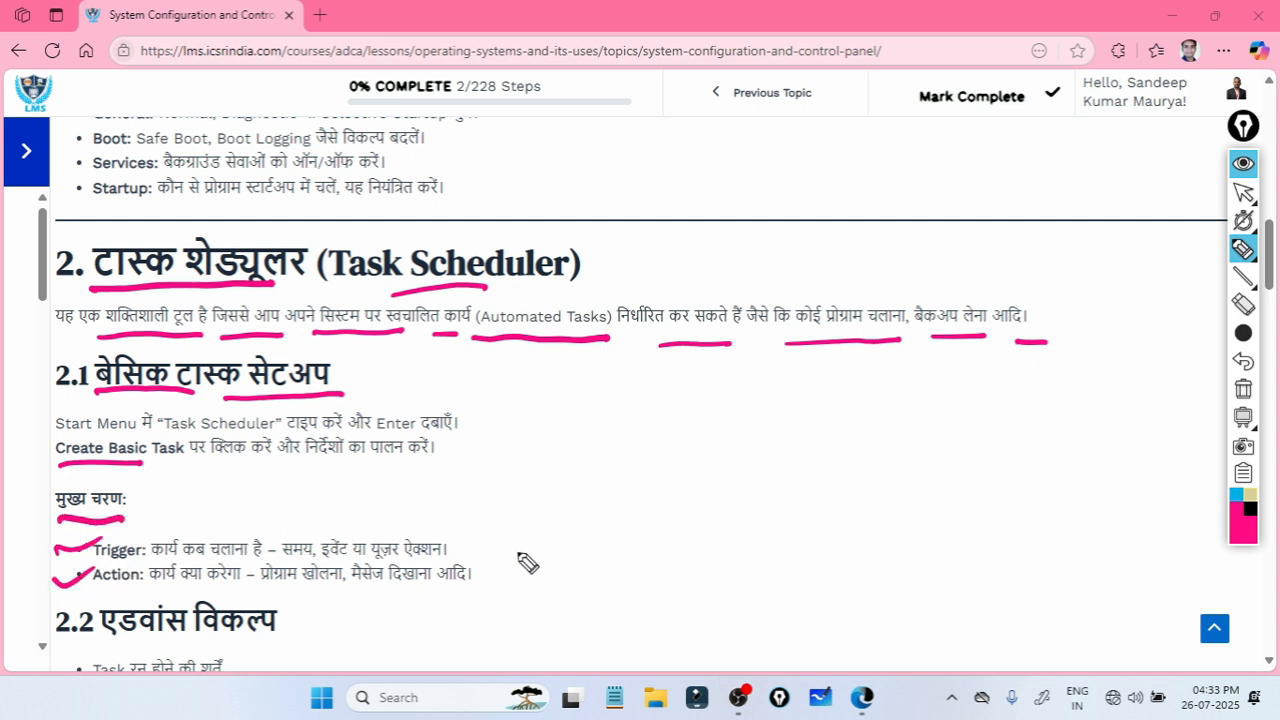
pyautogui.moveTo(469, 549)
pyautogui.mouseDown()
pyautogui.moveTo(527, 516)
pyautogui.moveTo(728, 463)
pyautogui.mouseUp()
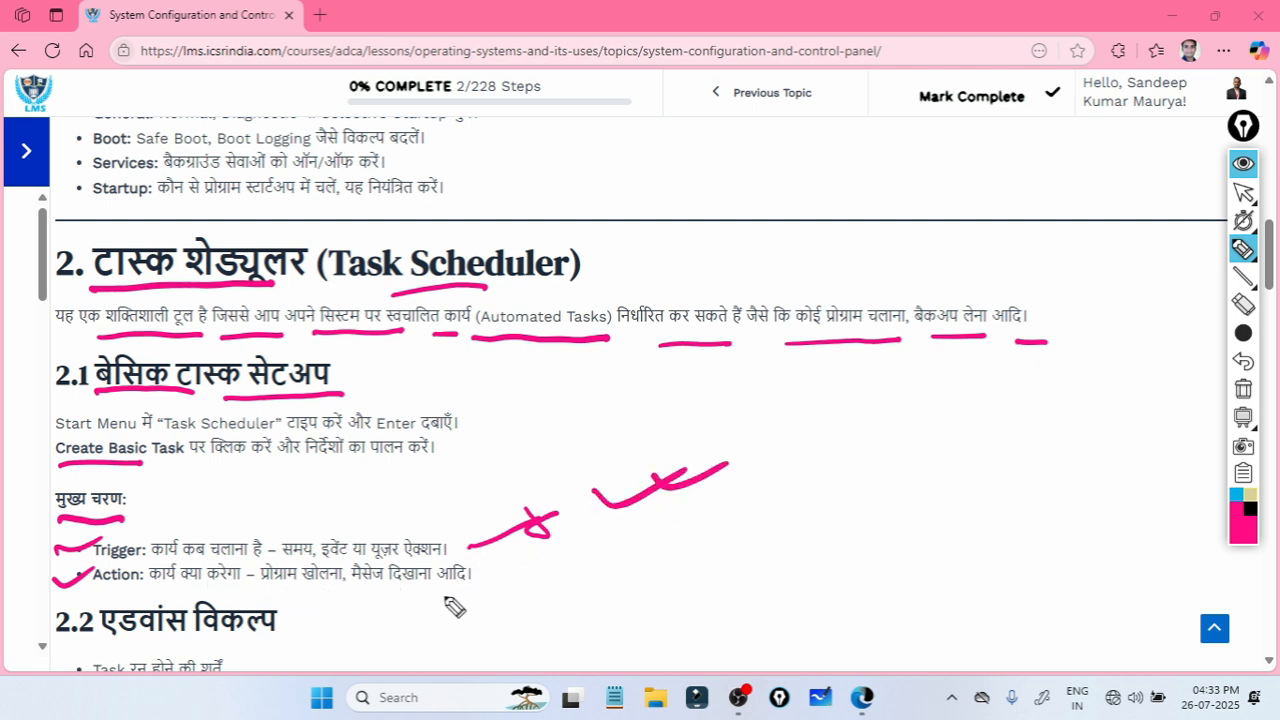
# Step: Clear the pink marks from the lesson page and open Task Scheduler through Windows search
pyautogui.click(1243, 390)
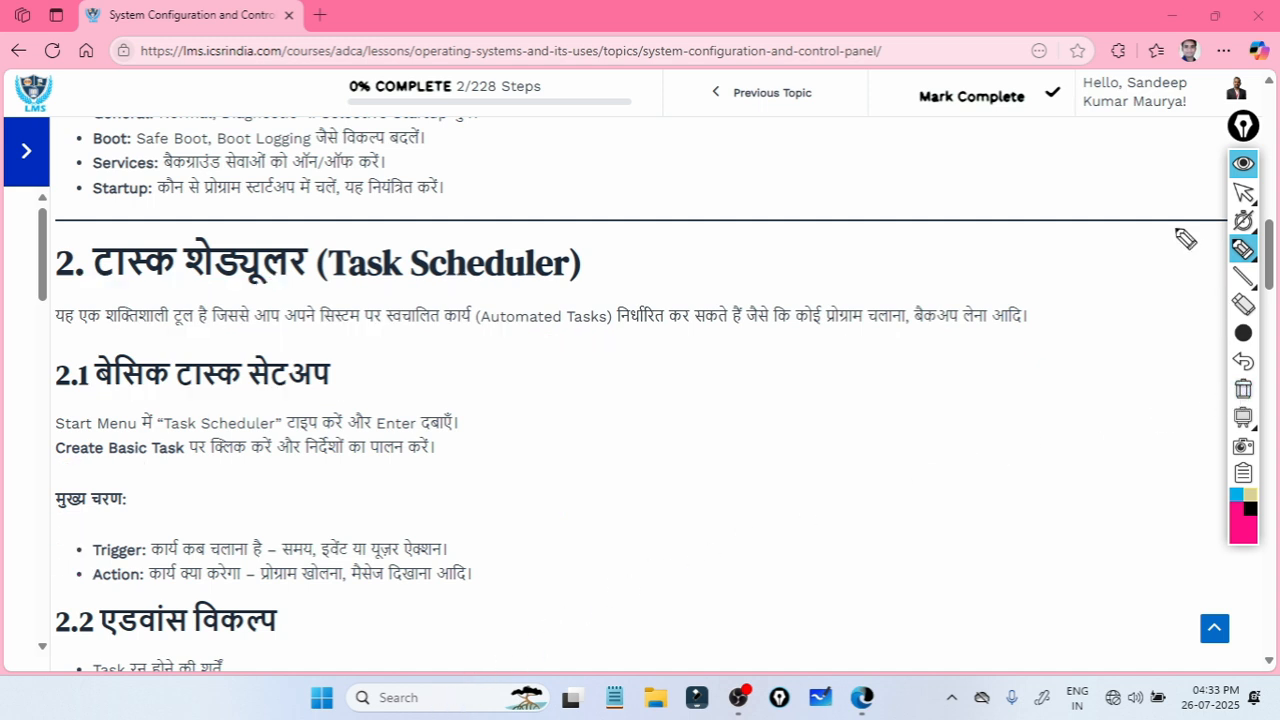
pyautogui.click(1243, 195)
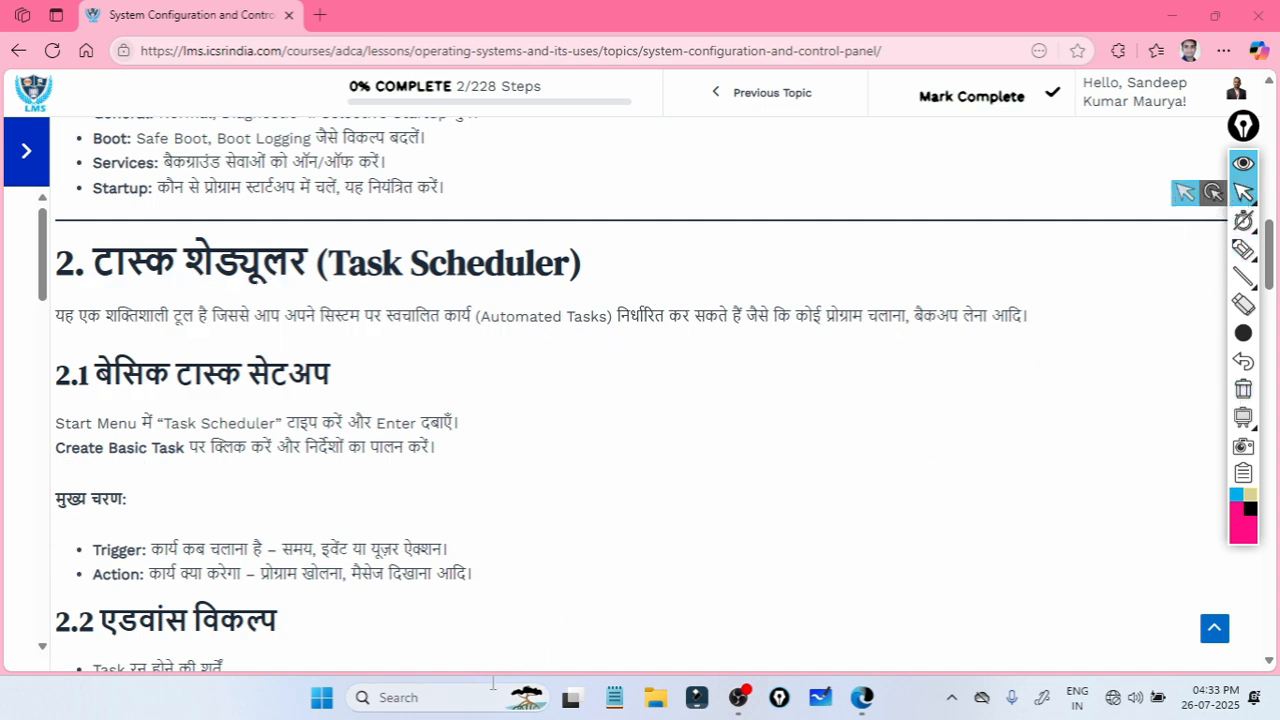
pyautogui.click(491, 690)
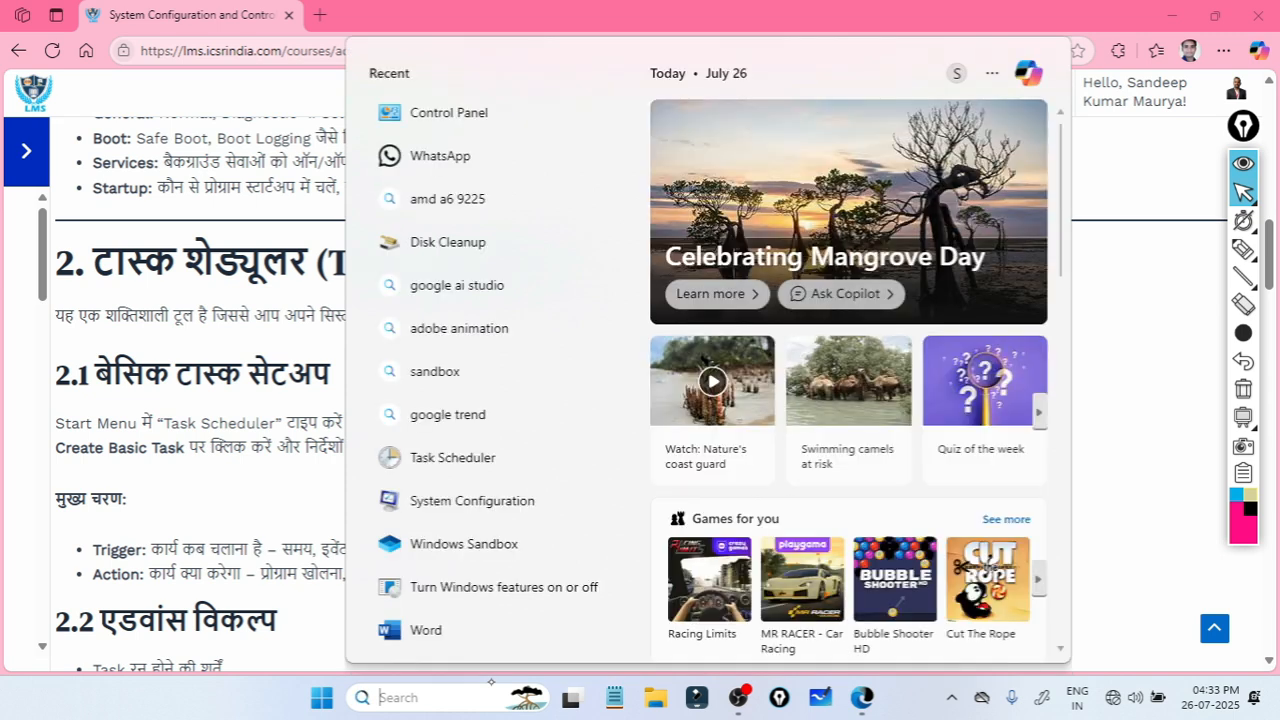
pyautogui.write('taks')
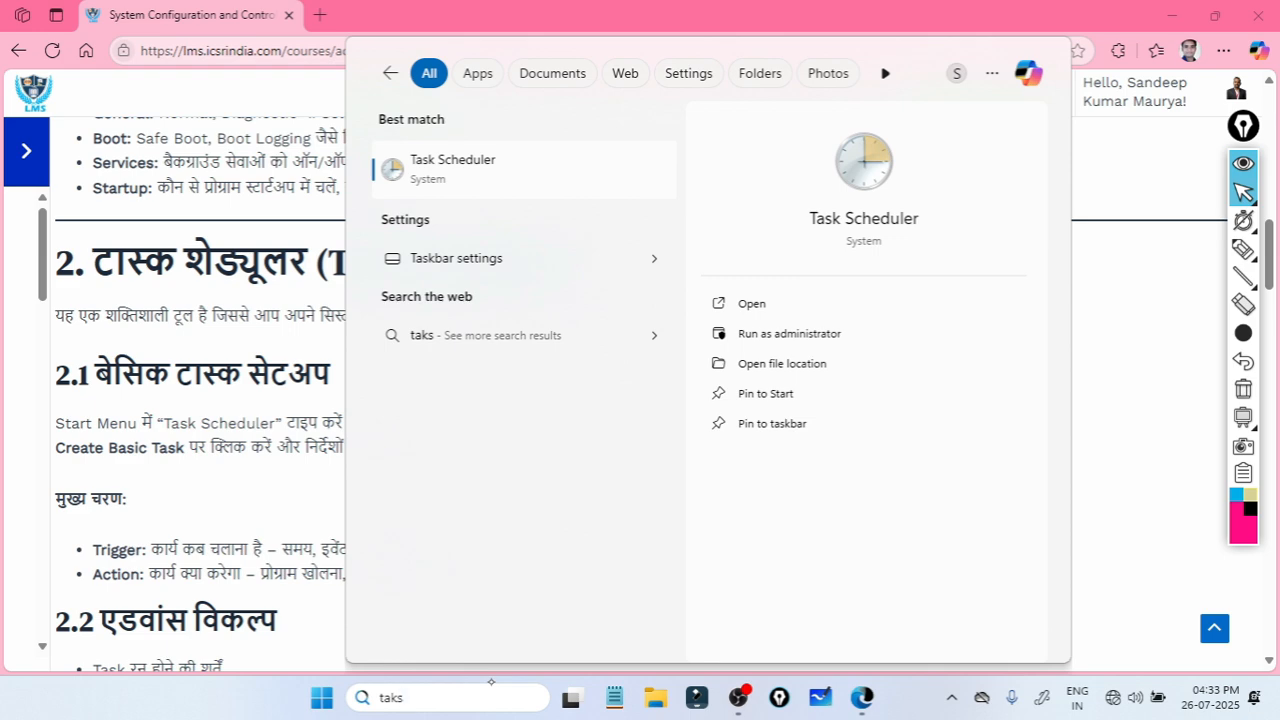
pyautogui.press('Return')
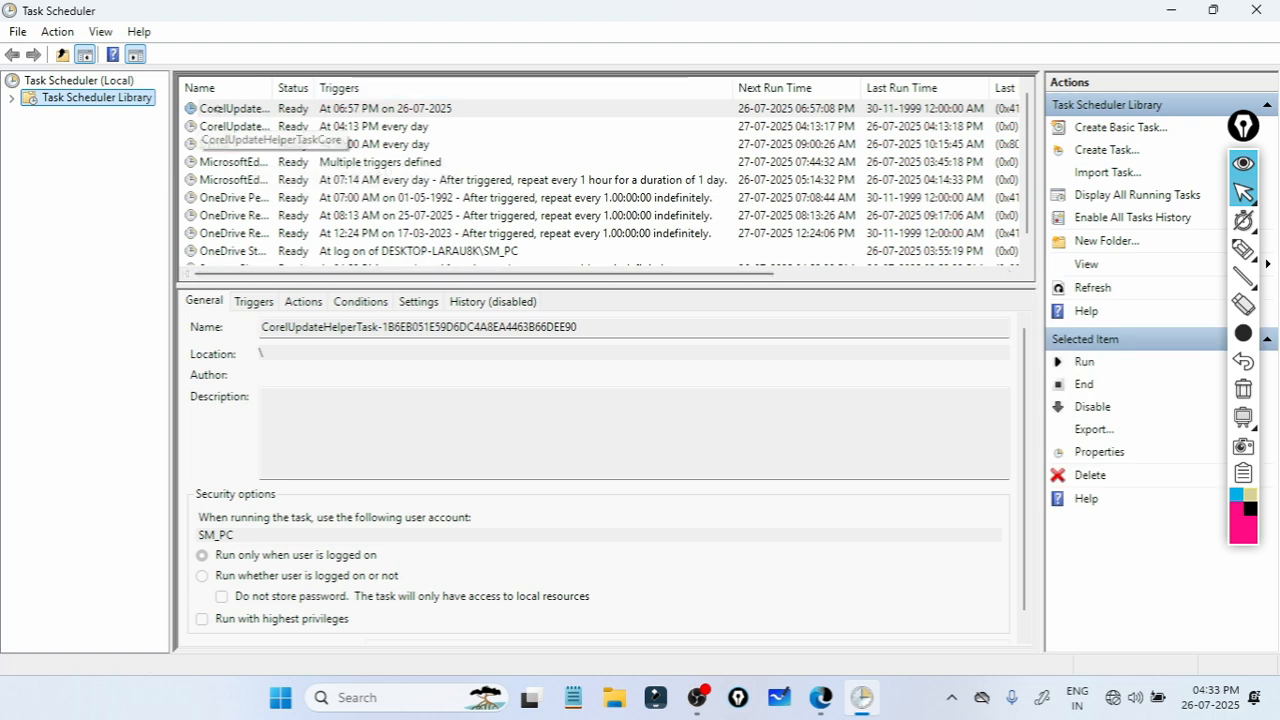
# Step: Inspect the CorelUpdateHelperTaskCore task and delete the existing Demo task from the Task Scheduler Library
pyautogui.click(234, 128)
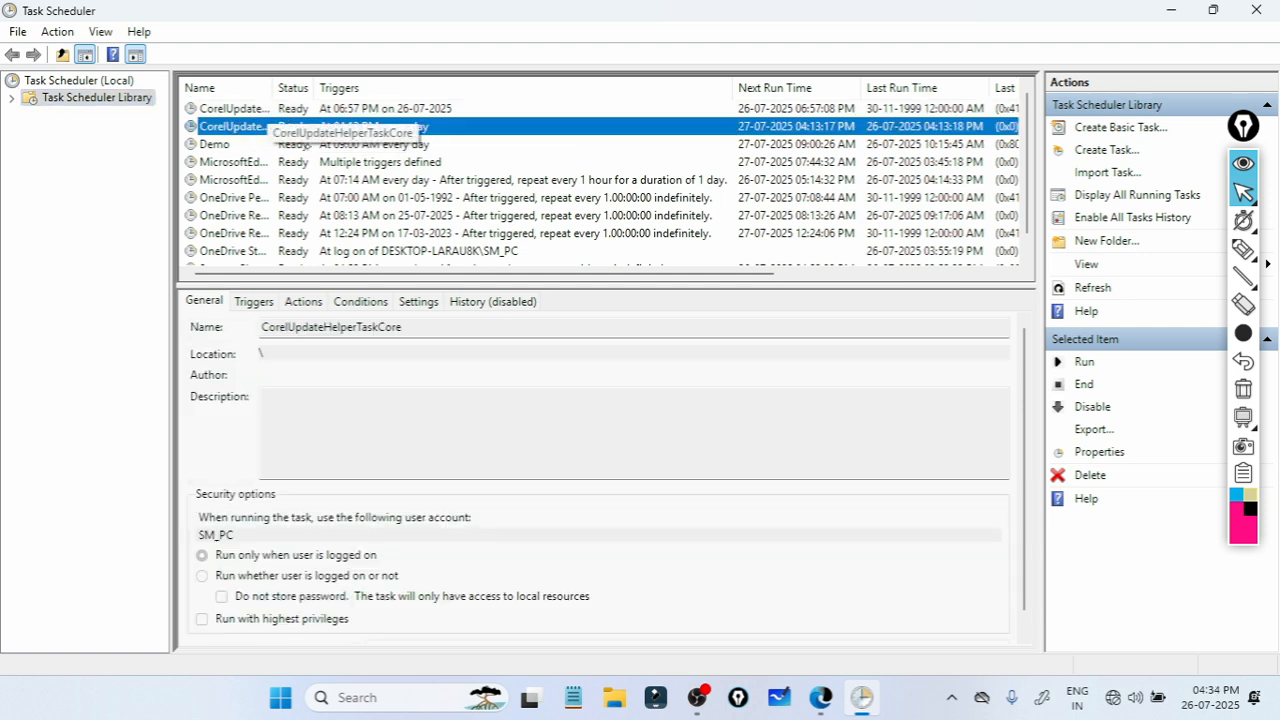
pyautogui.click(87, 291)
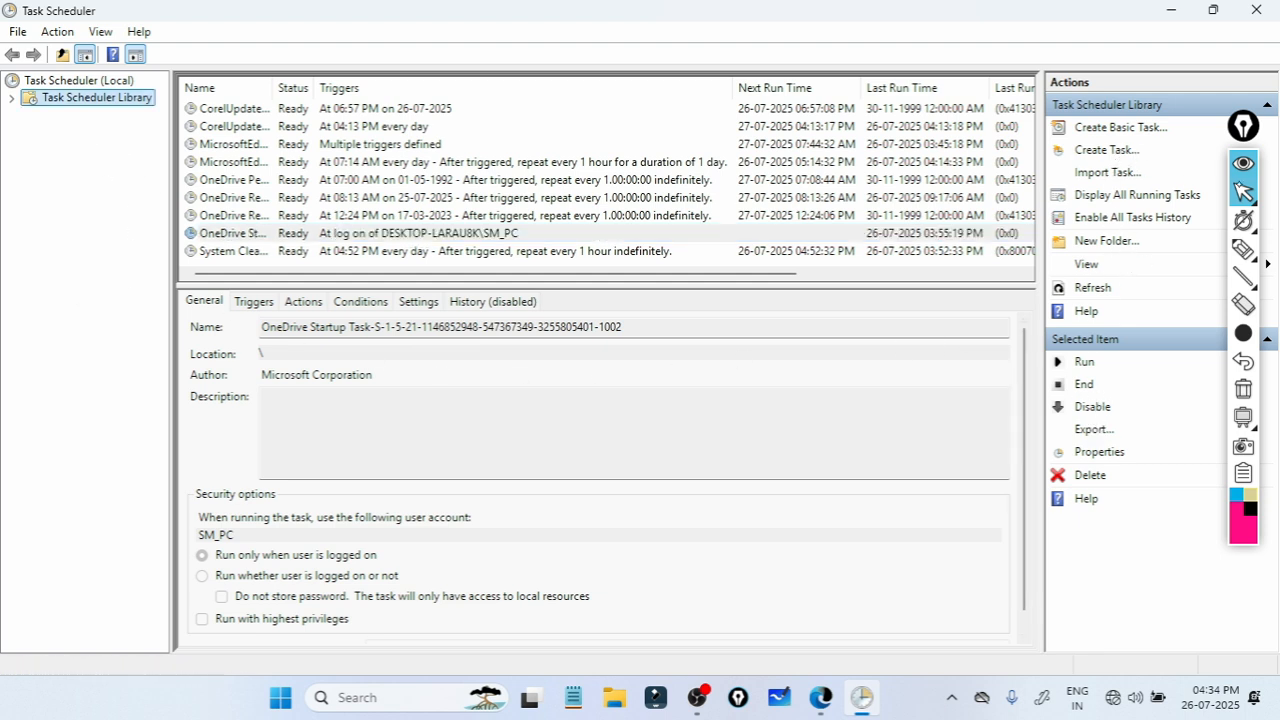
# Step: Move the annotation toolbar to the opposite side, circle Create Task in pink with the pen, and hide the annotations
pyautogui.click(1243, 163)
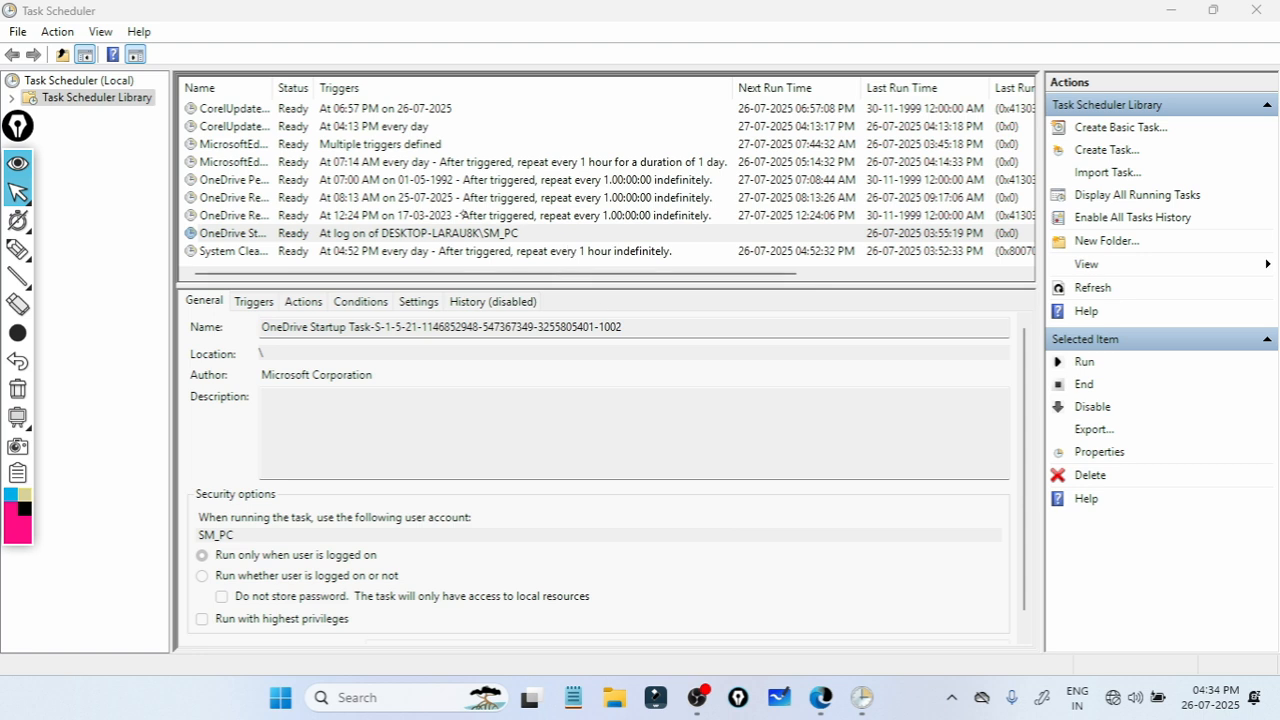
pyautogui.moveTo(18, 249)
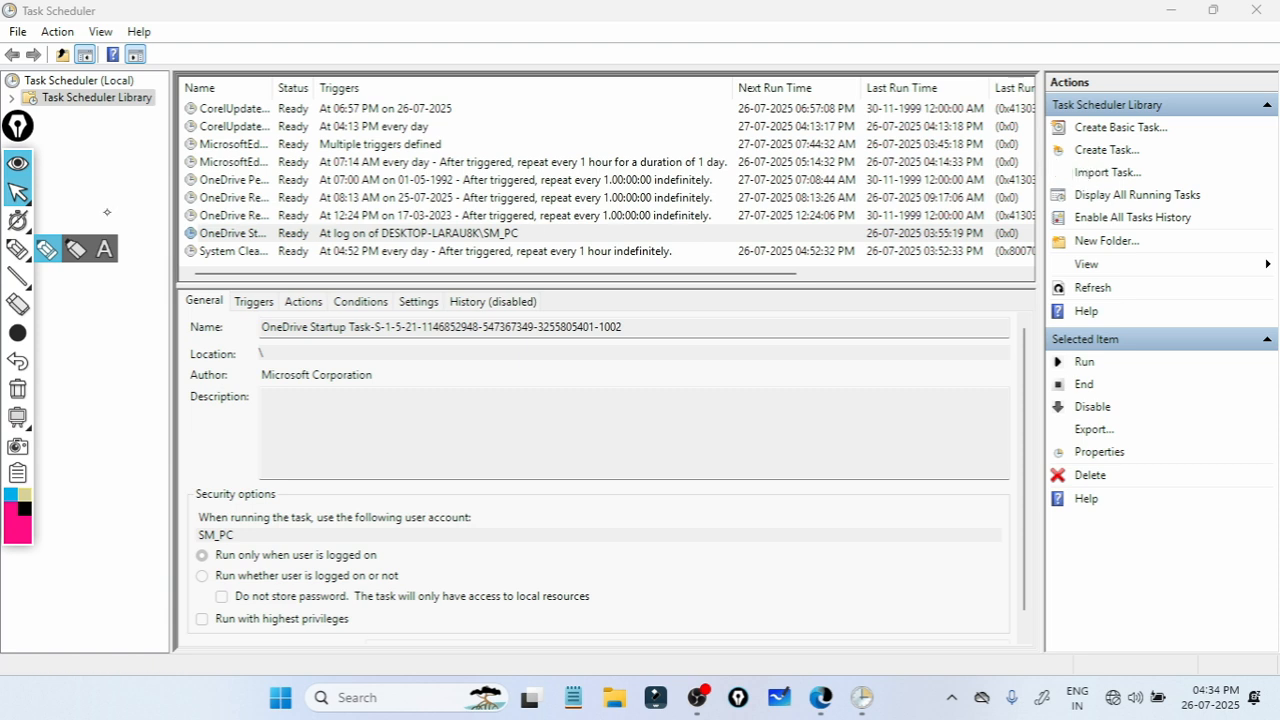
pyautogui.click(76, 252)
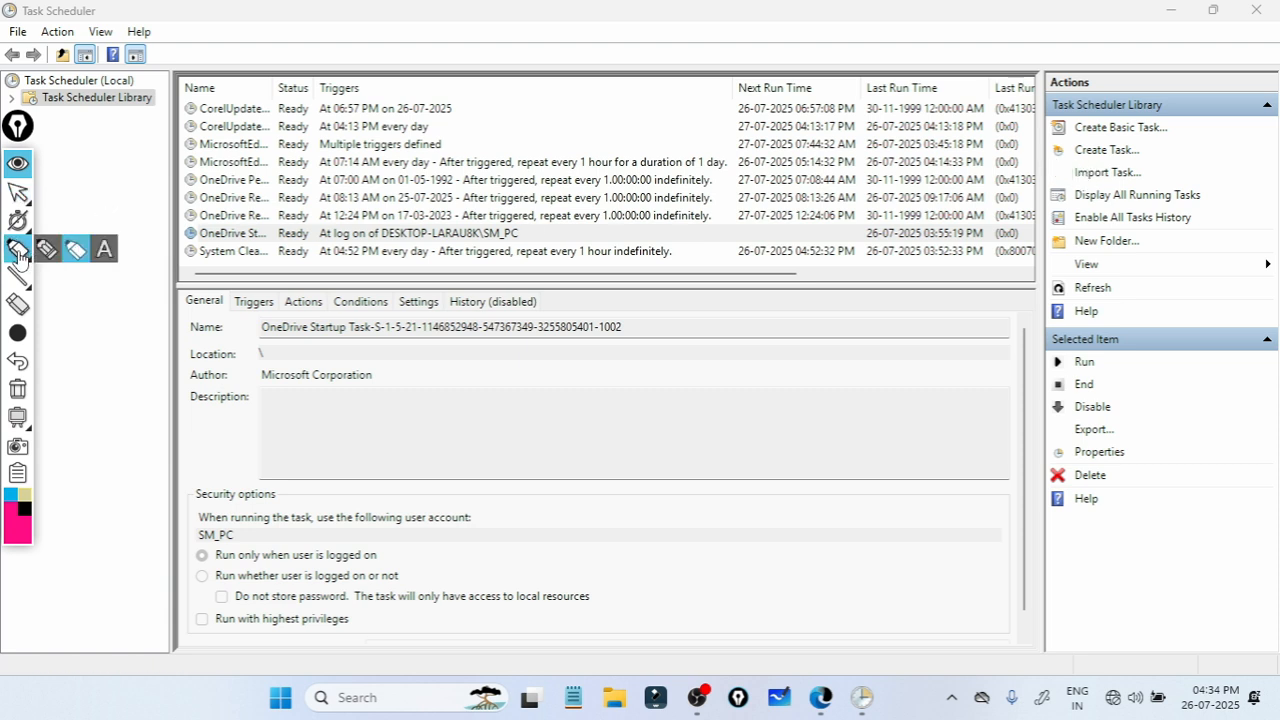
pyautogui.click(47, 249)
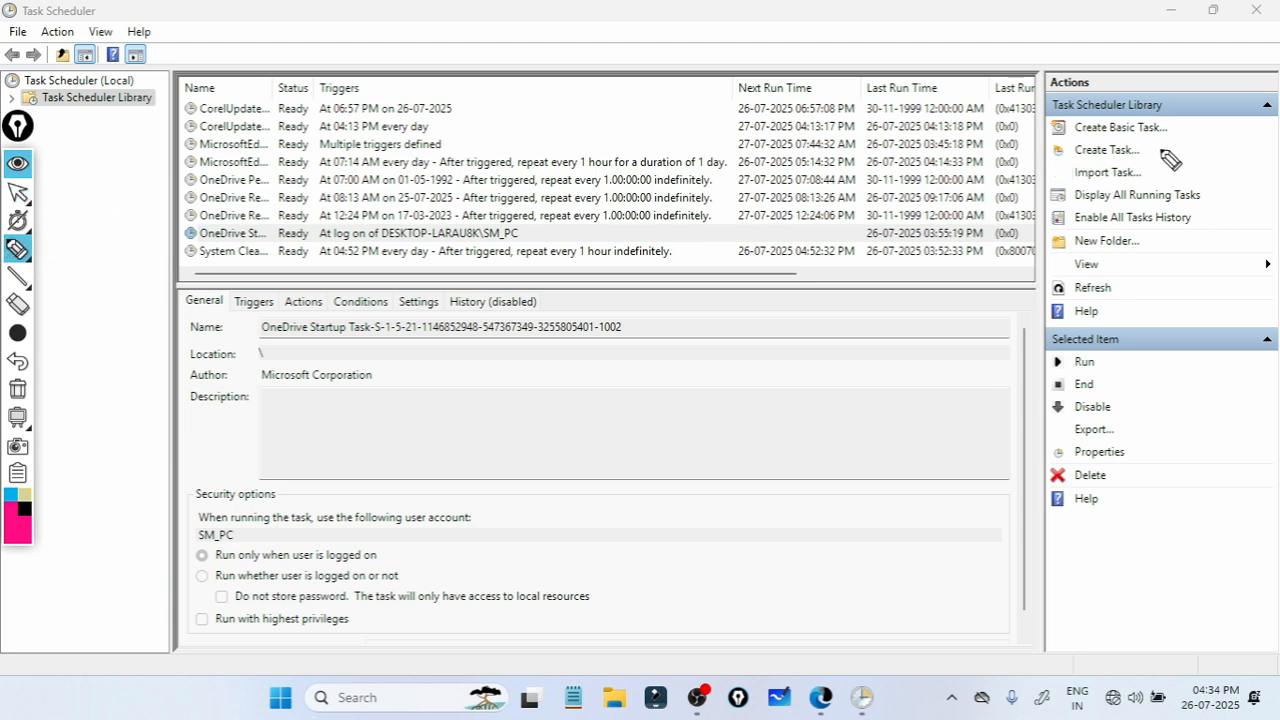
pyautogui.moveTo(1170, 160)
pyautogui.mouseDown()
pyautogui.moveTo(1122, 130)
pyautogui.moveTo(1045, 158)
pyautogui.moveTo(1150, 182)
pyautogui.moveTo(1155, 150)
pyautogui.mouseUp()
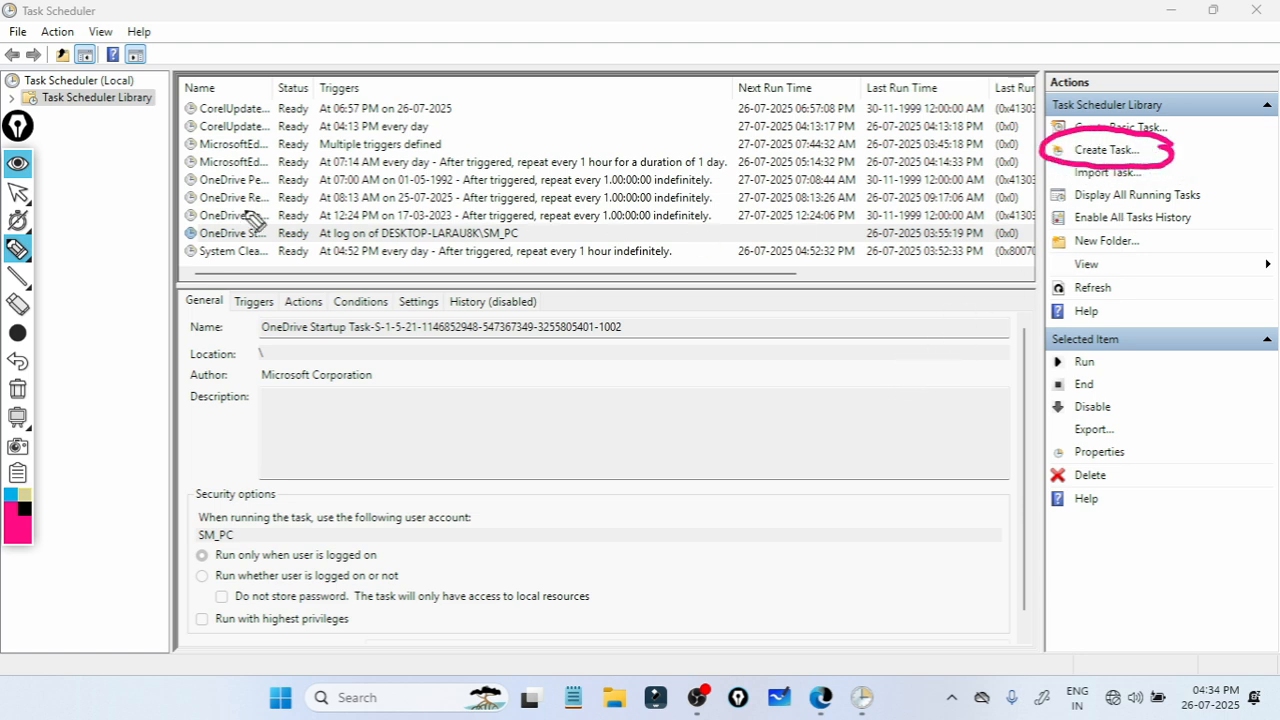
pyautogui.click(17, 162)
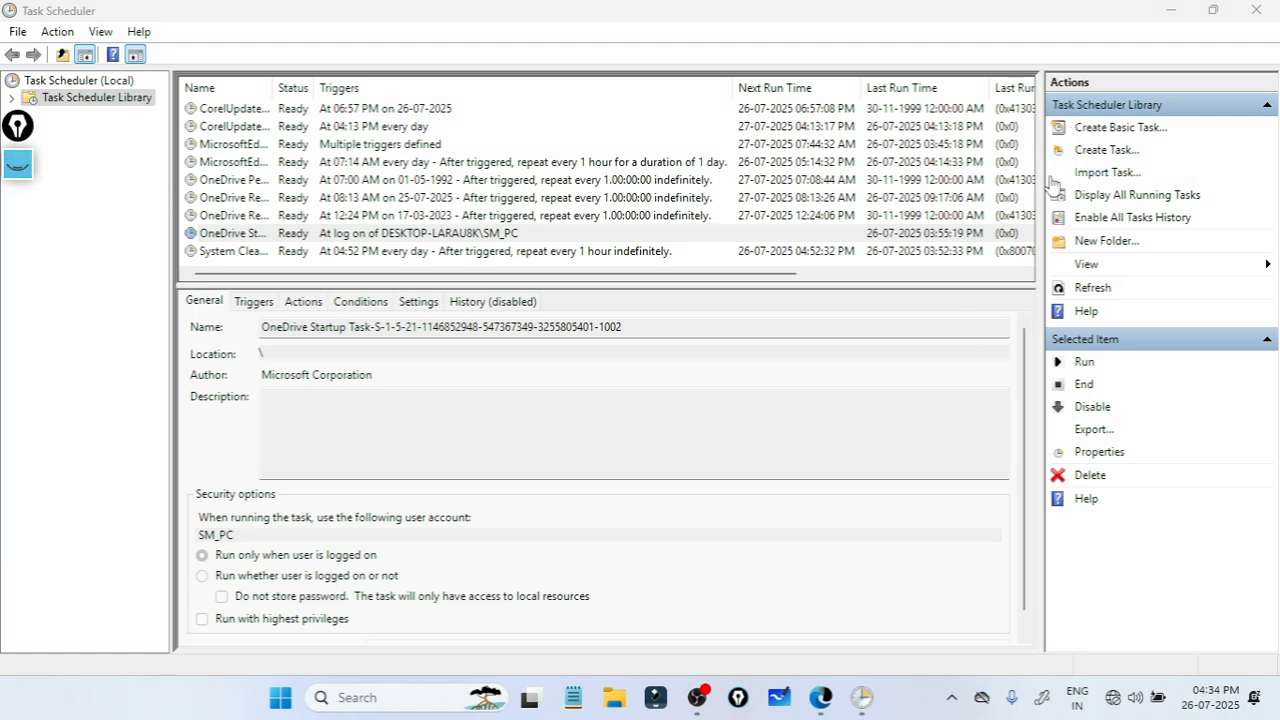
# Step: Start a new task, show its Triggers page, and enter the name "Demo" and the description "demo purpose" in its general settings
pyautogui.click(1112, 150)
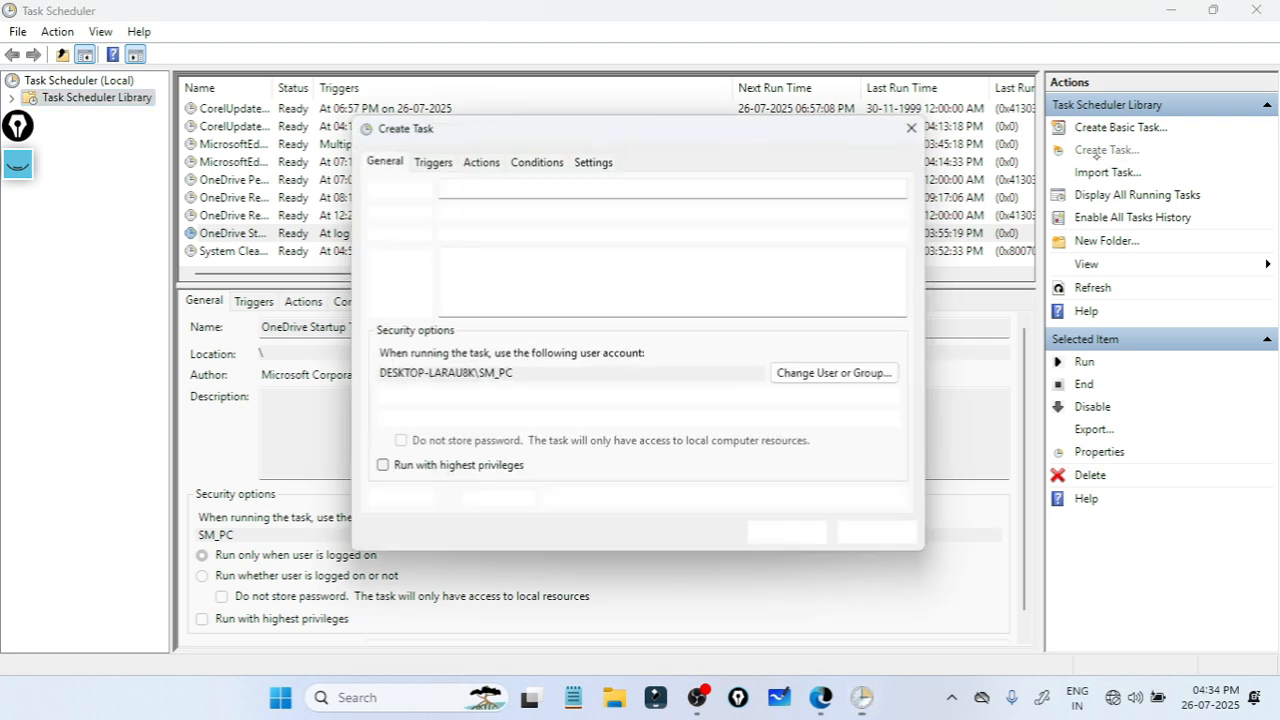
pyautogui.click(429, 158)
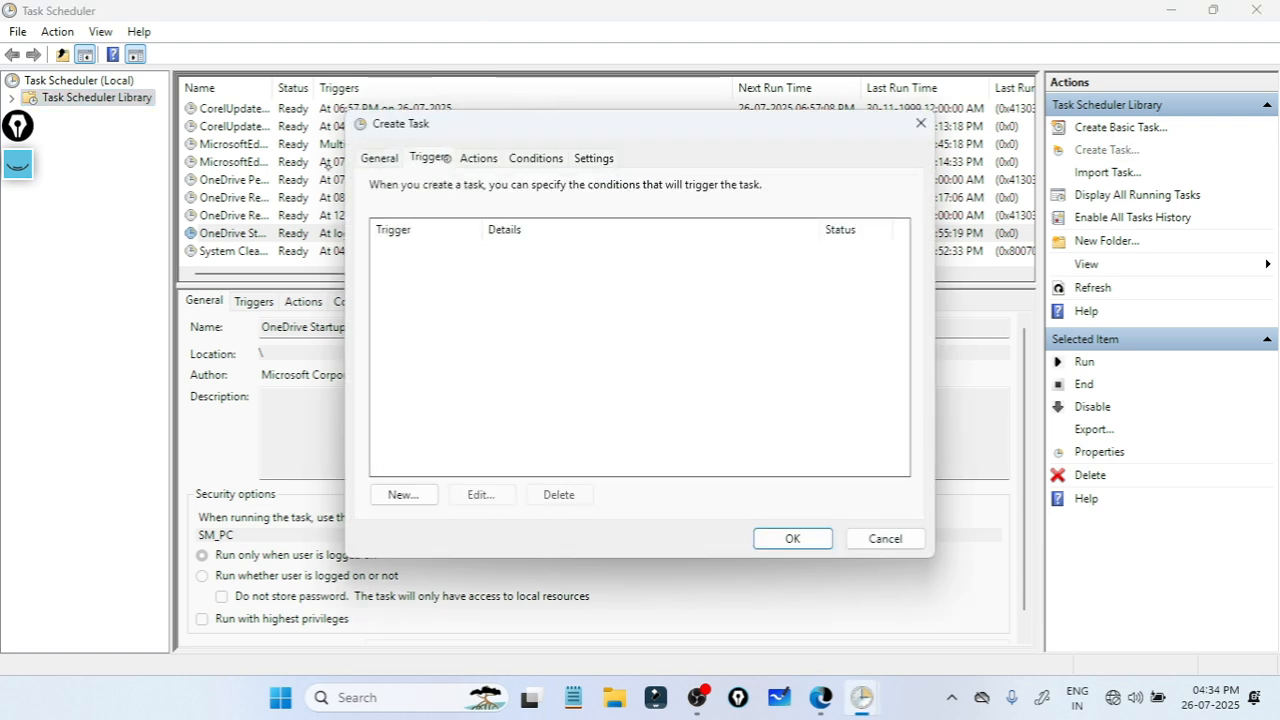
pyautogui.click(18, 165)
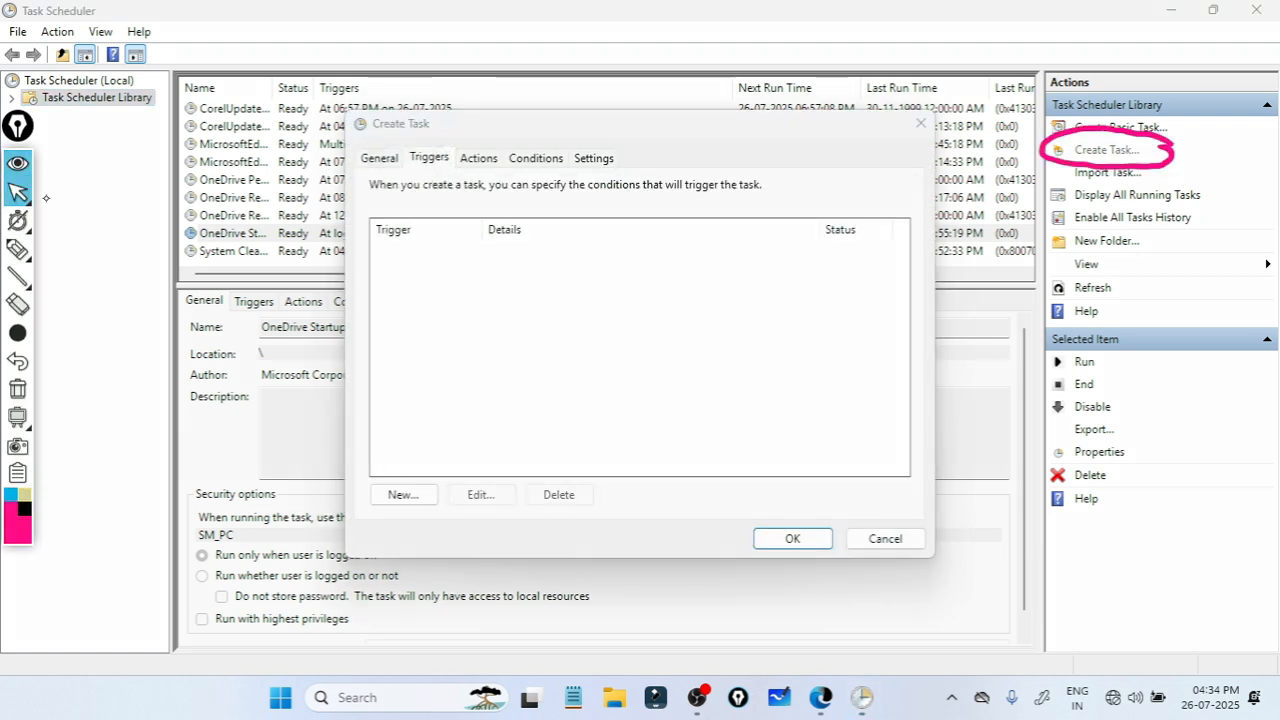
pyautogui.click(380, 158)
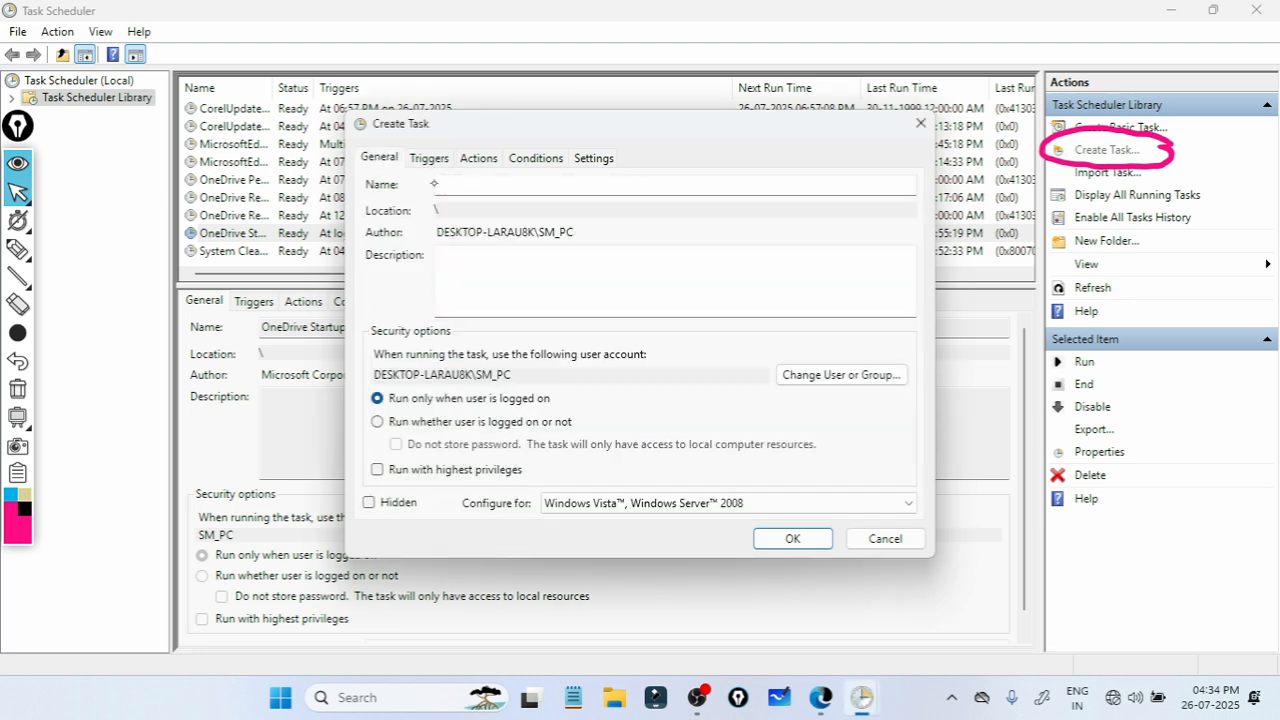
pyautogui.click(469, 186)
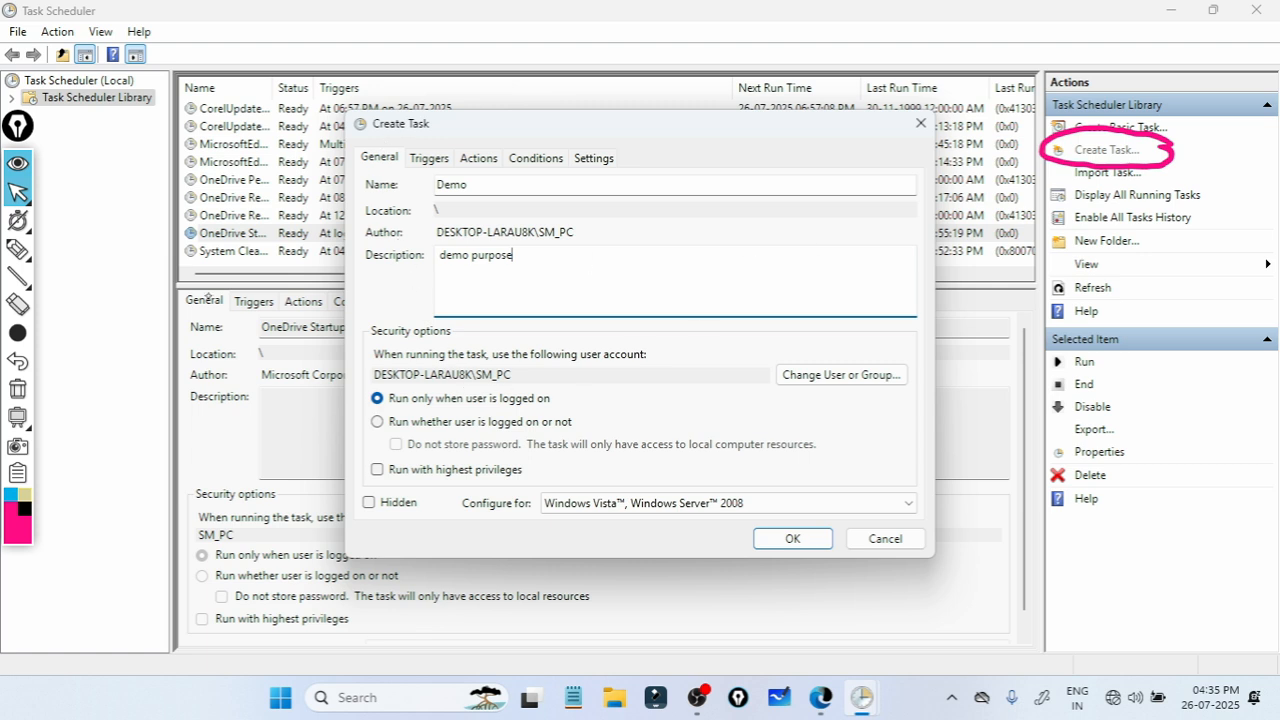
# Step: Underline and tick the two user logon run options in pink, and clear all pink marks from the screen
pyautogui.click(18, 248)
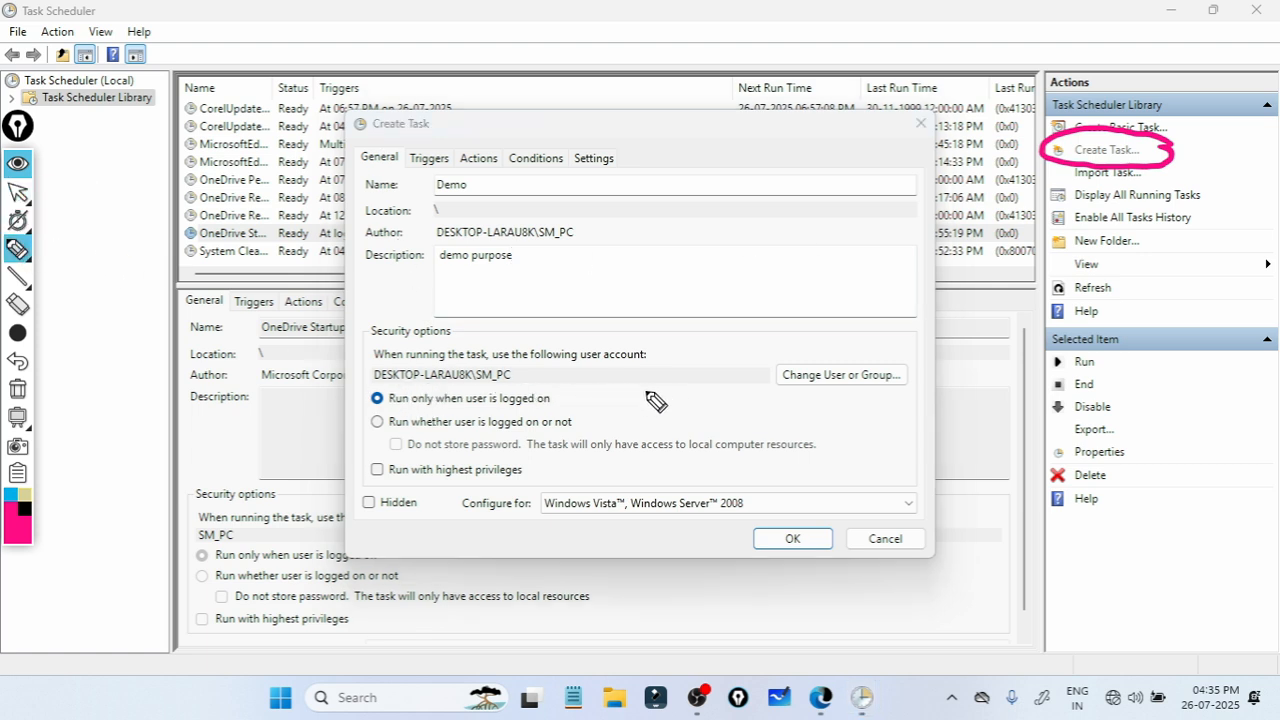
pyautogui.moveTo(389, 406); pyautogui.dragTo(567, 409)
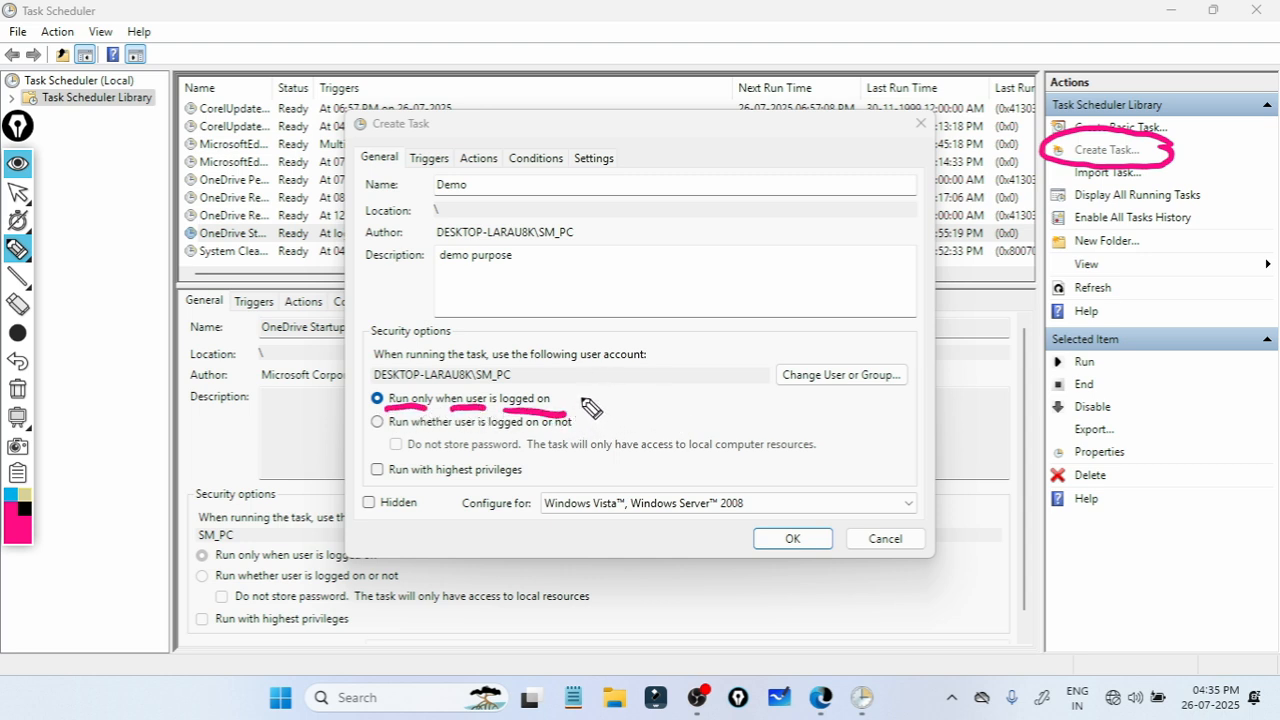
pyautogui.moveTo(583, 401); pyautogui.dragTo(647, 386)
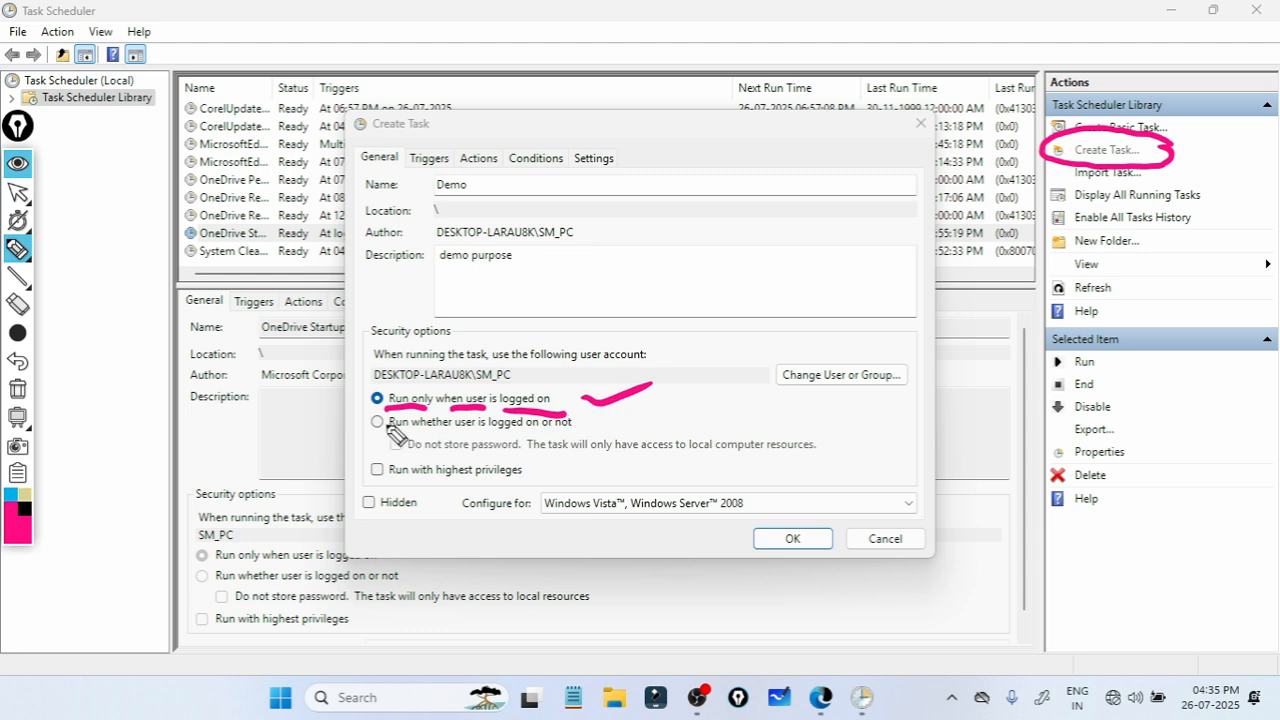
pyautogui.moveTo(388, 433); pyautogui.dragTo(460, 433)
pyautogui.moveTo(488, 431); pyautogui.dragTo(594, 427)
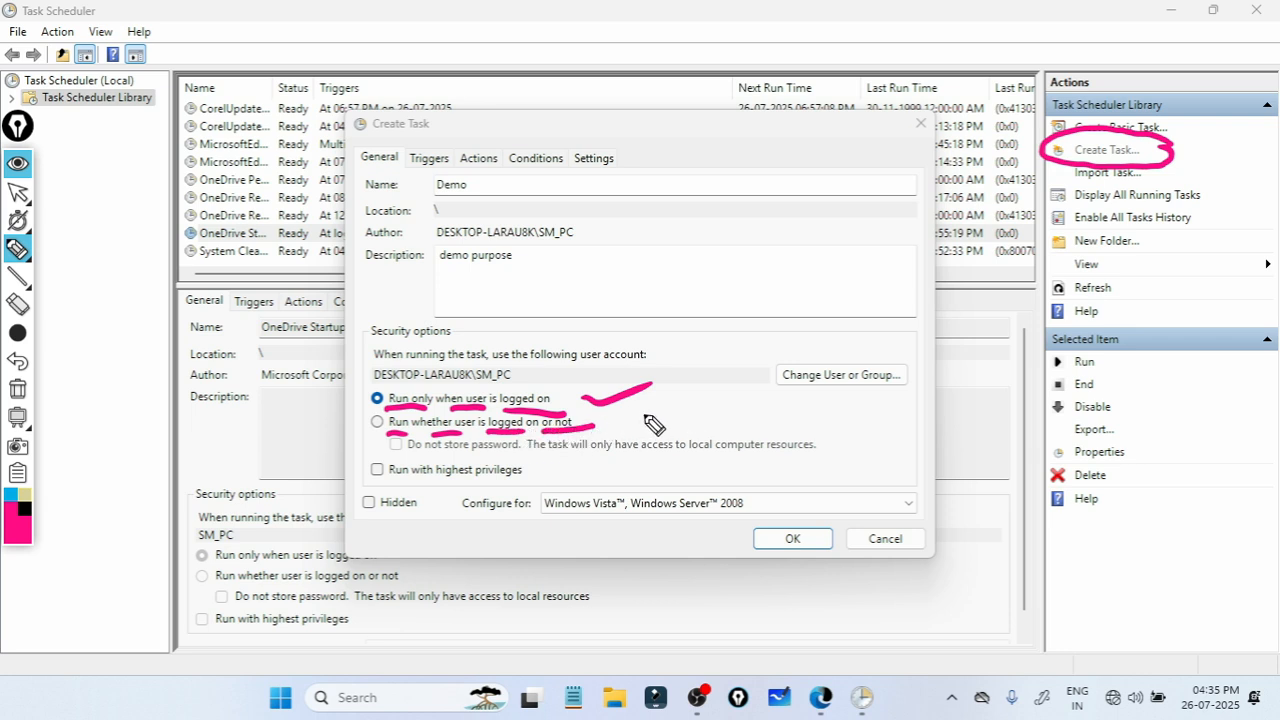
pyautogui.moveTo(630, 414)
pyautogui.mouseDown()
pyautogui.moveTo(652, 433)
pyautogui.moveTo(722, 397)
pyautogui.mouseUp()
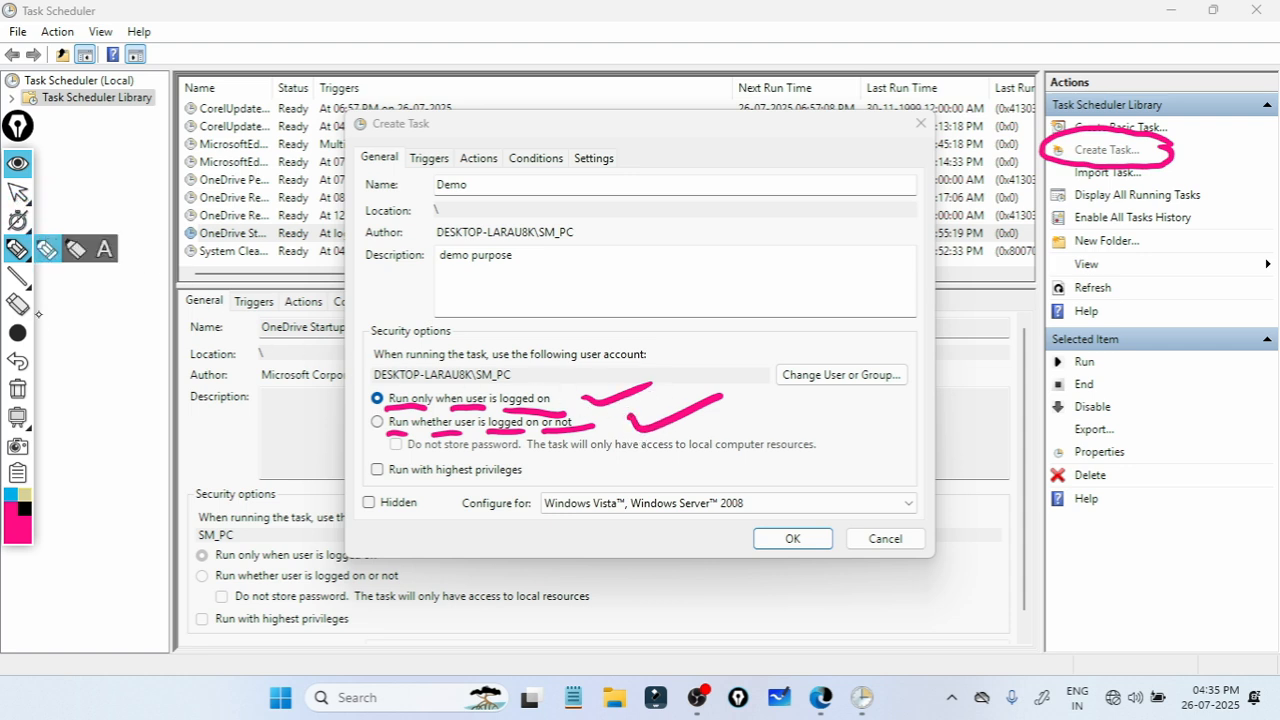
pyautogui.click(17, 389)
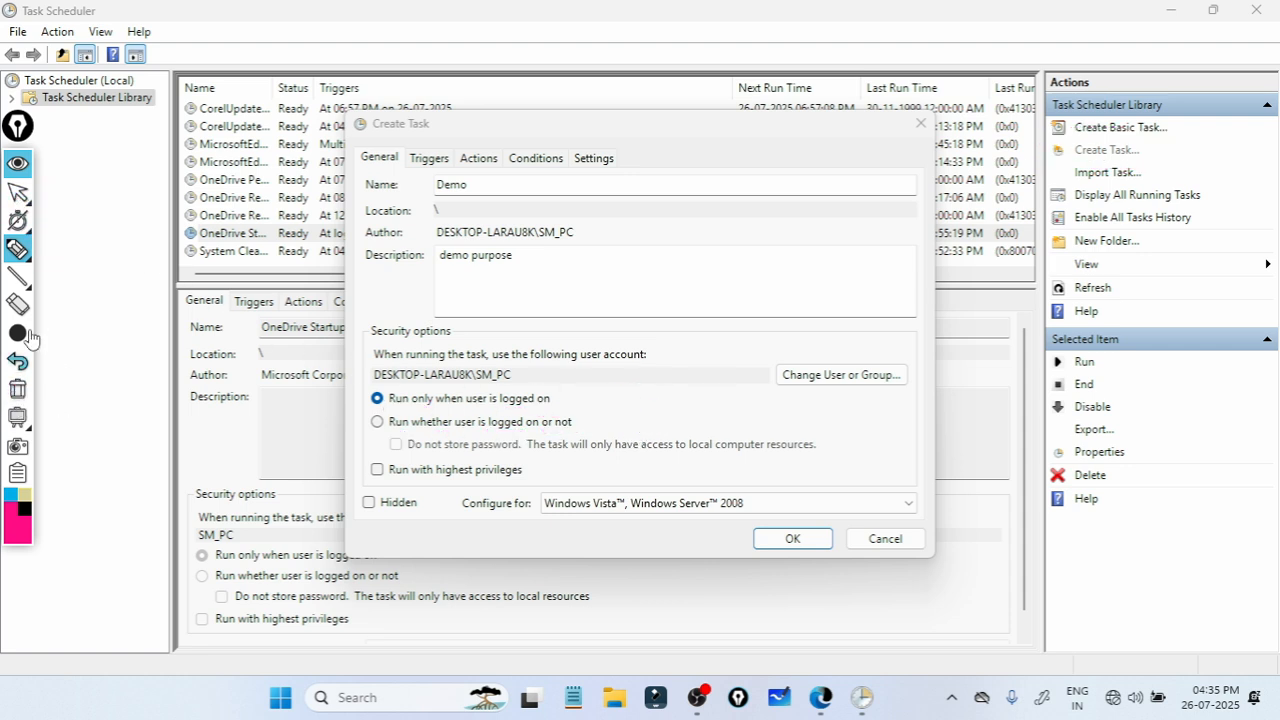
# Step: Set the task to run only when the user is logged on, with highest privileges, and configure it for Windows 10
pyautogui.click(17, 192)
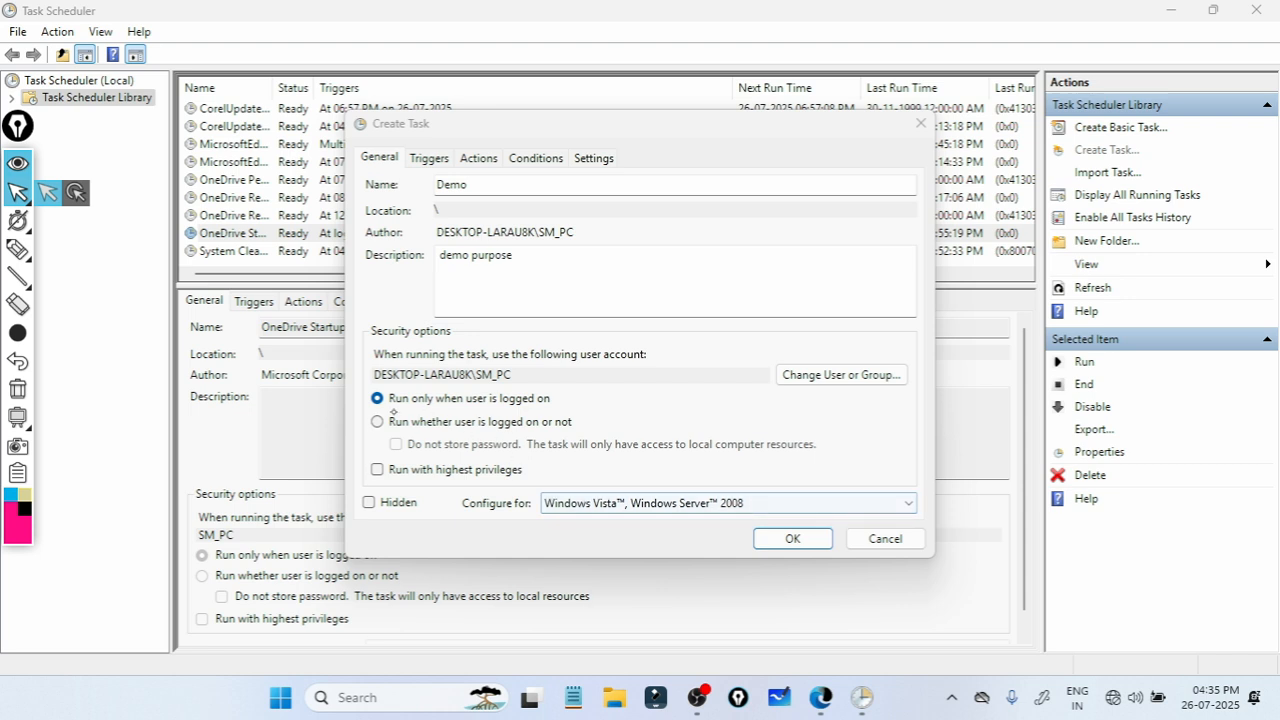
pyautogui.click(397, 421)
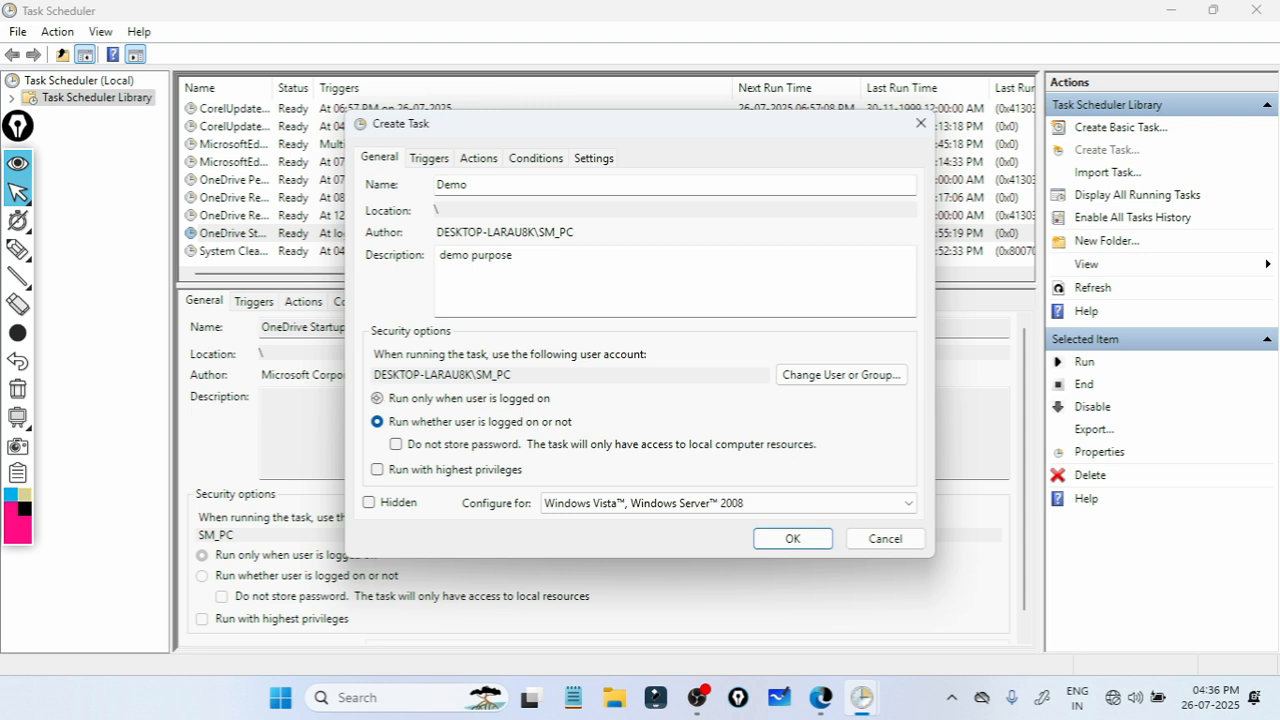
pyautogui.click(378, 398)
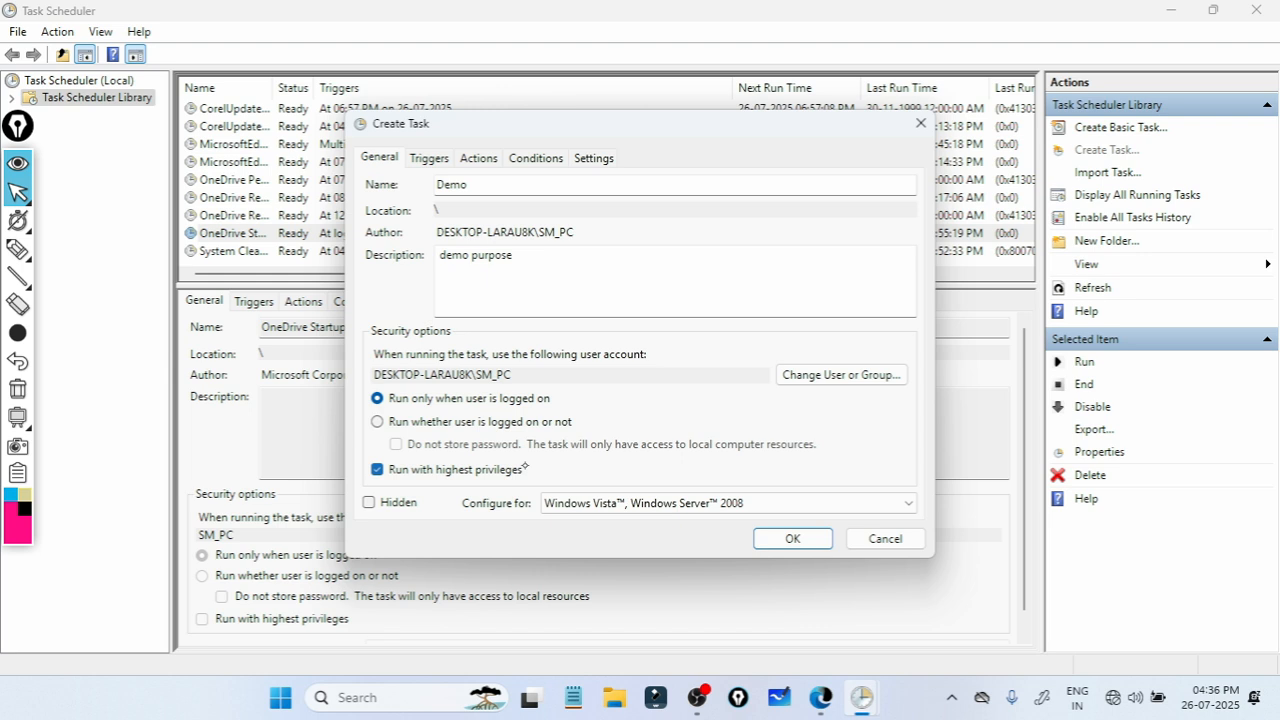
pyautogui.click(697, 503)
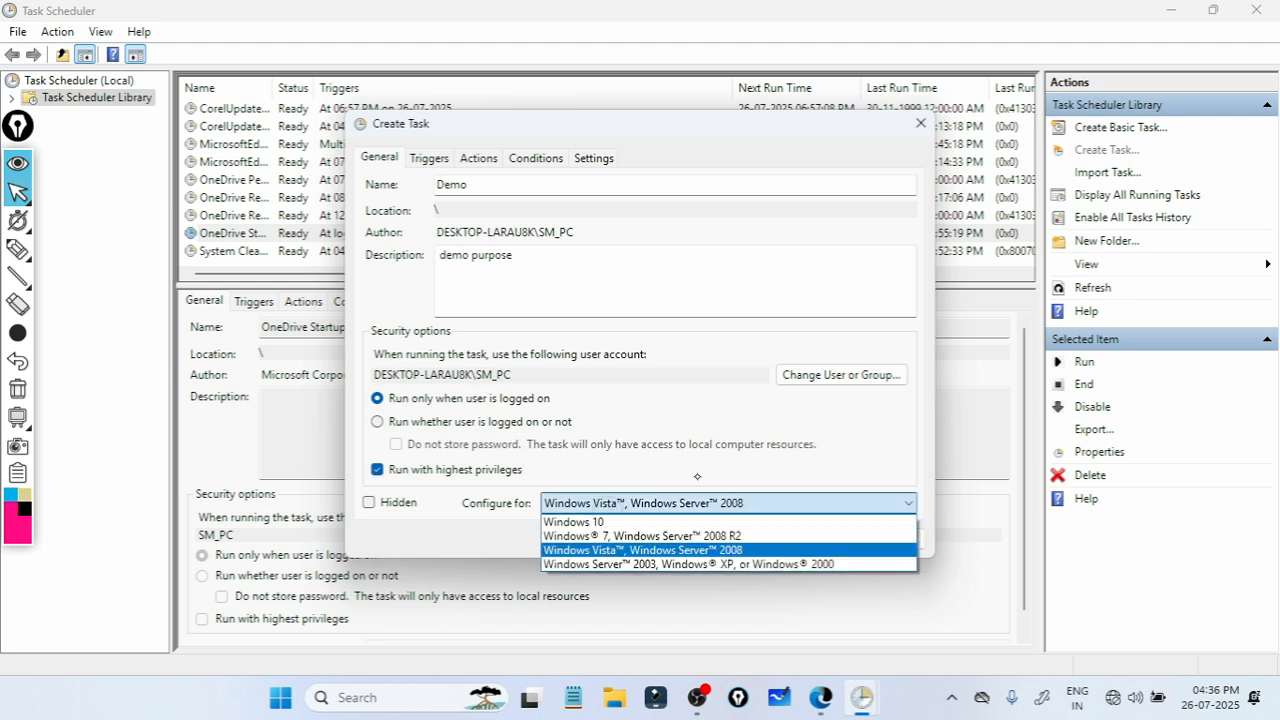
pyautogui.click(628, 523)
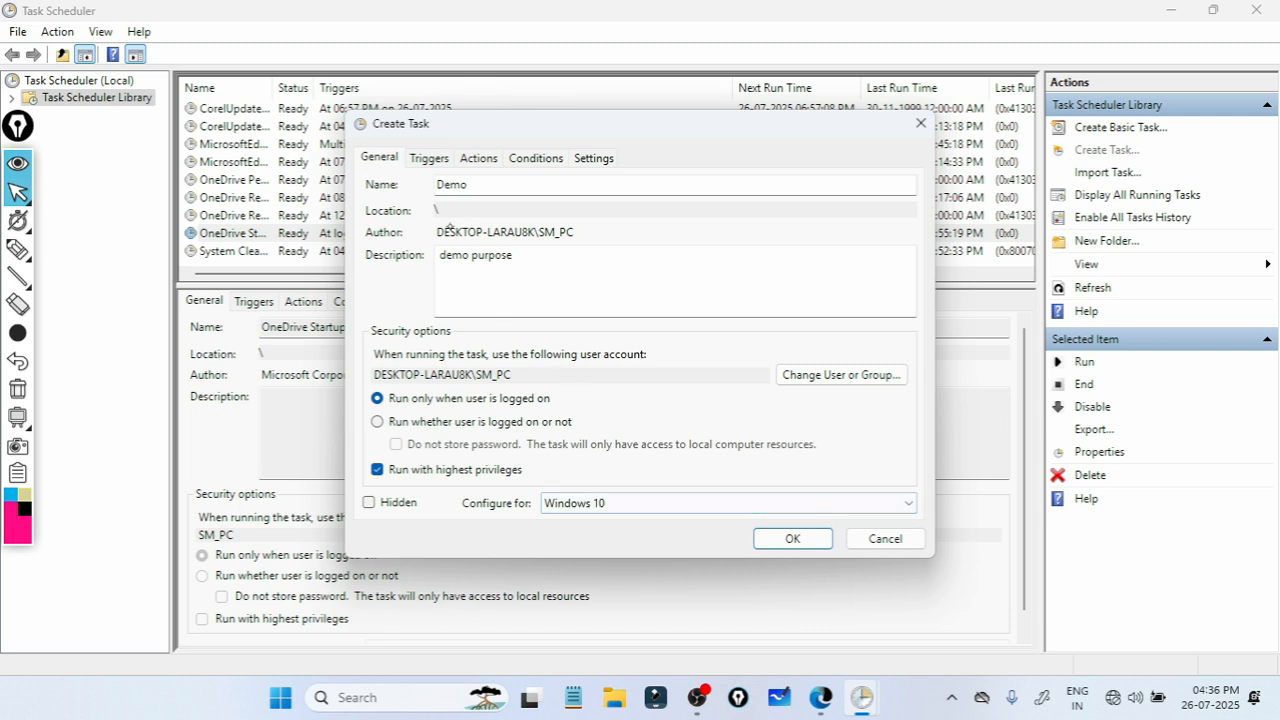
# Step: Start a new trigger for the task and set it to begin on a schedule
pyautogui.click(430, 158)
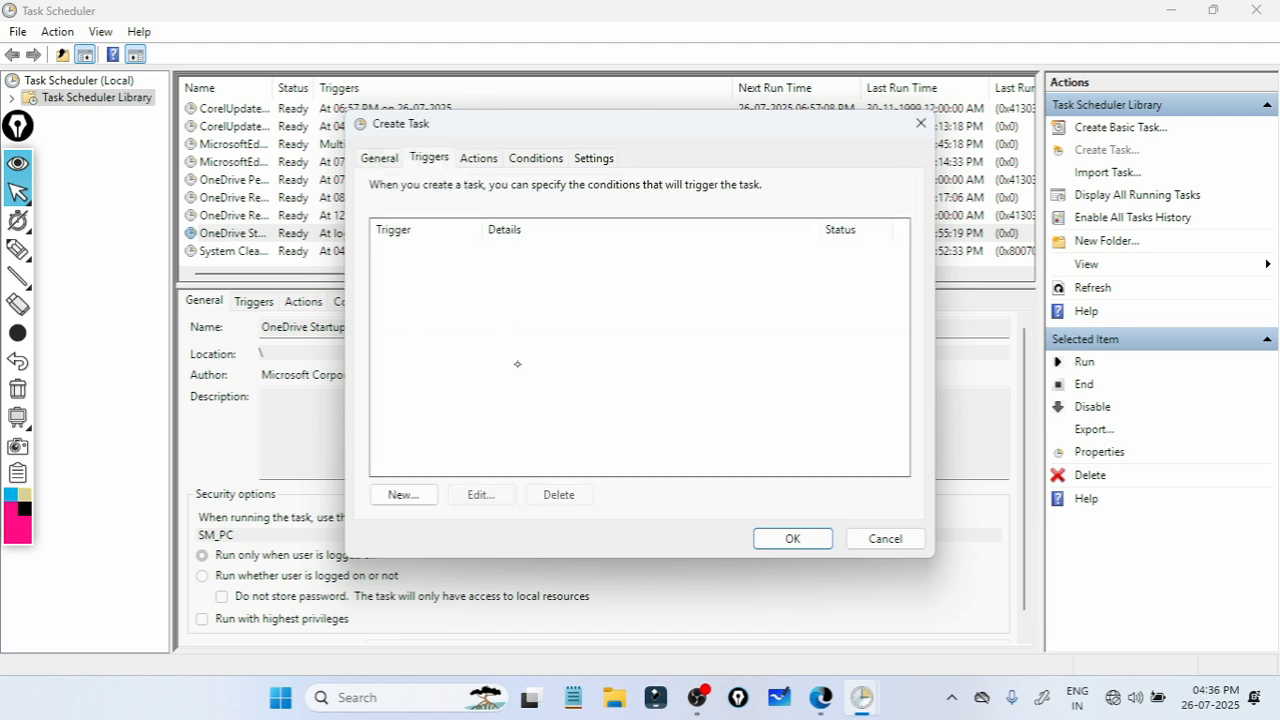
pyautogui.click(403, 495)
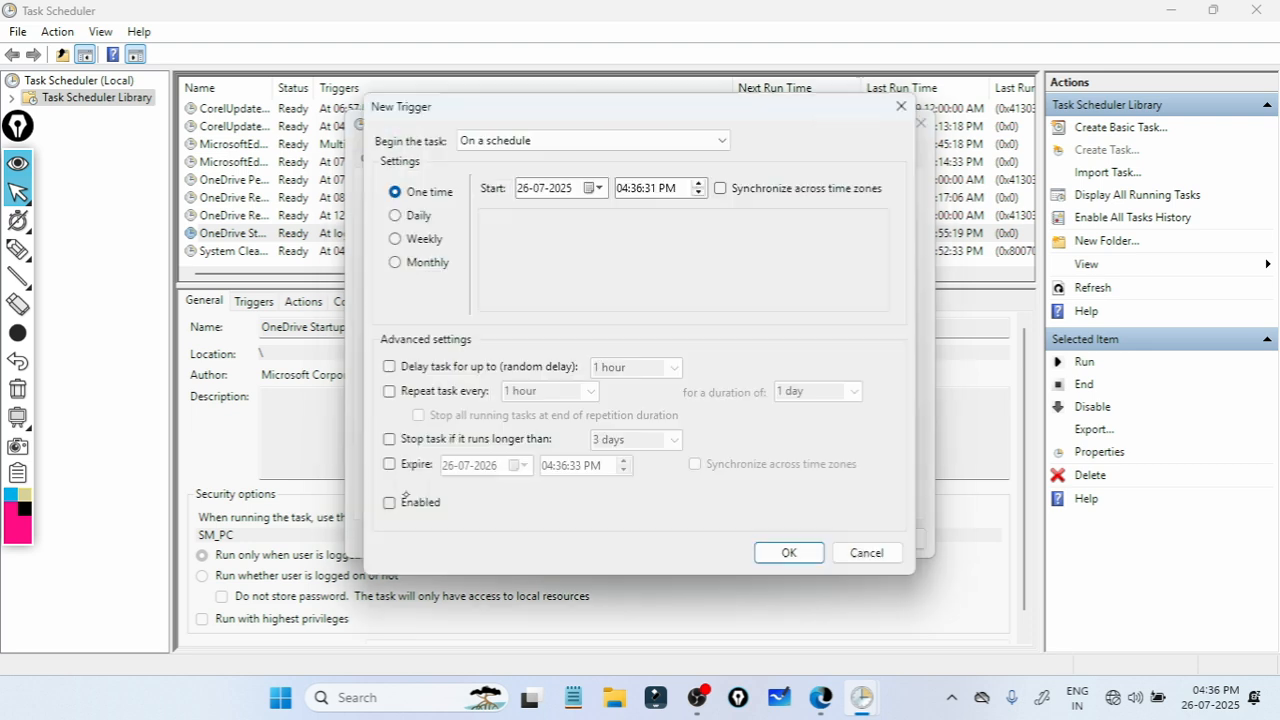
pyautogui.click(866, 552)
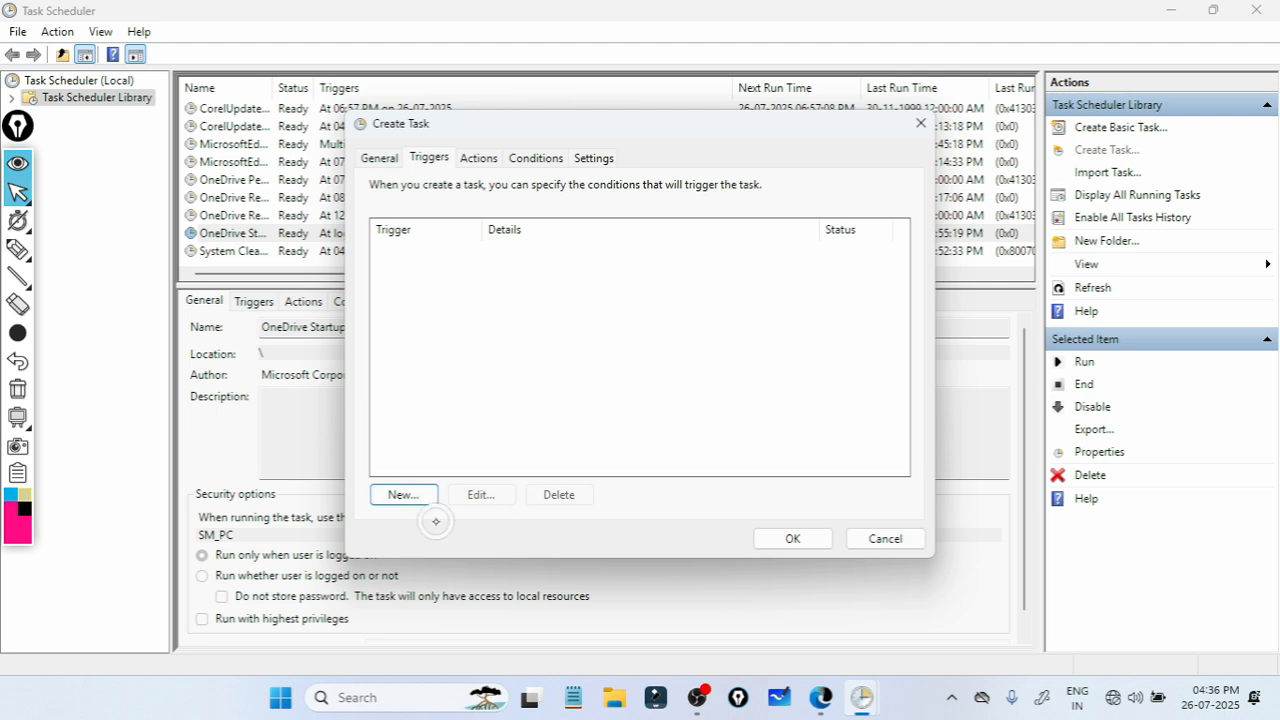
pyautogui.click(410, 494)
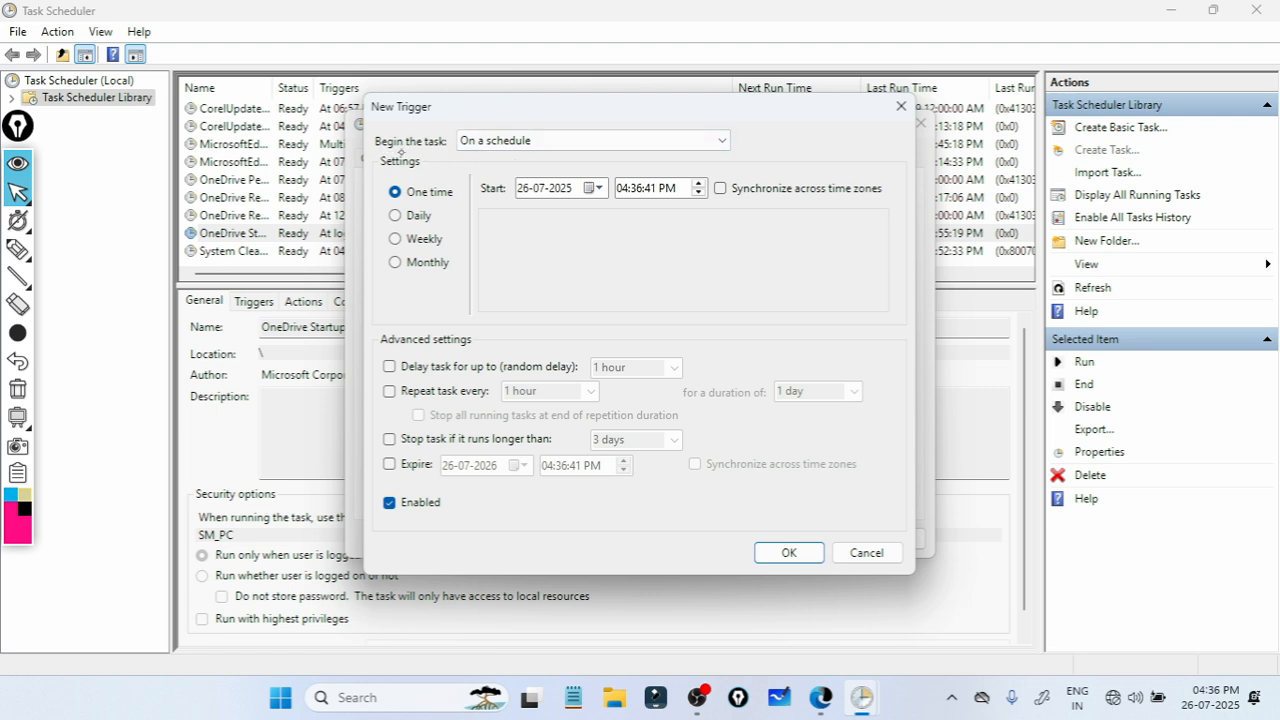
pyautogui.click(530, 141)
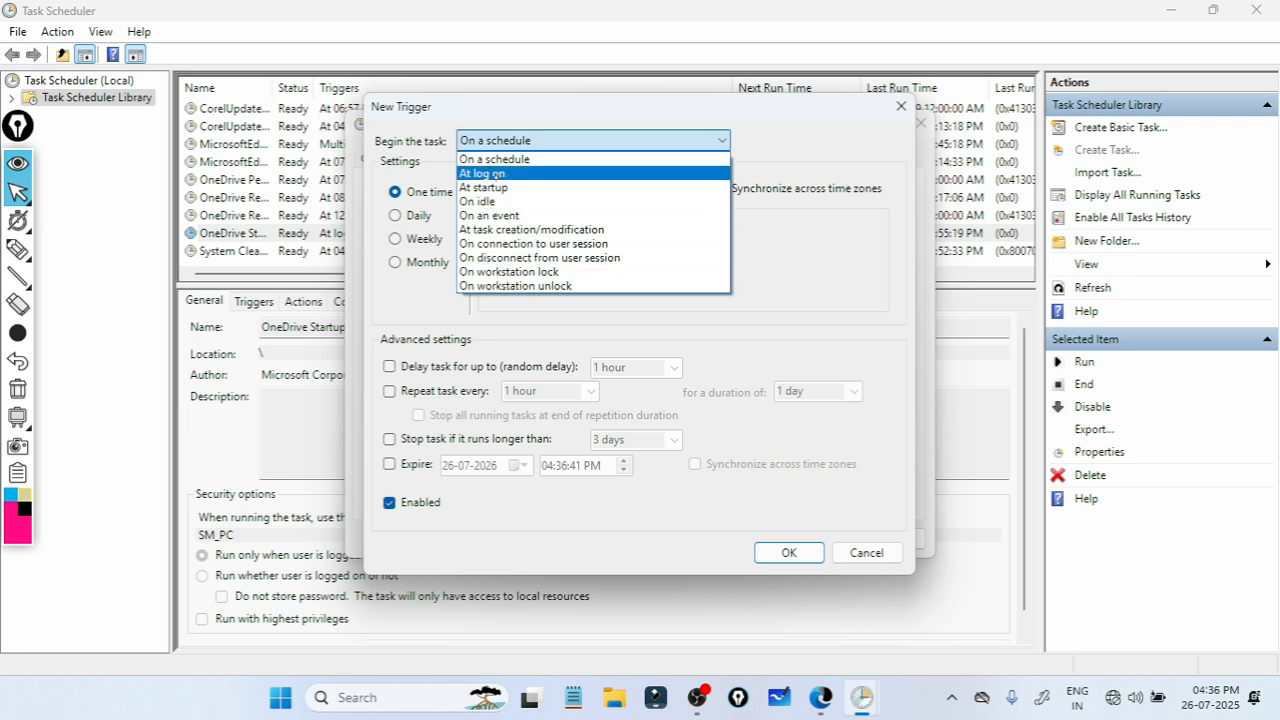
pyautogui.click(512, 160)
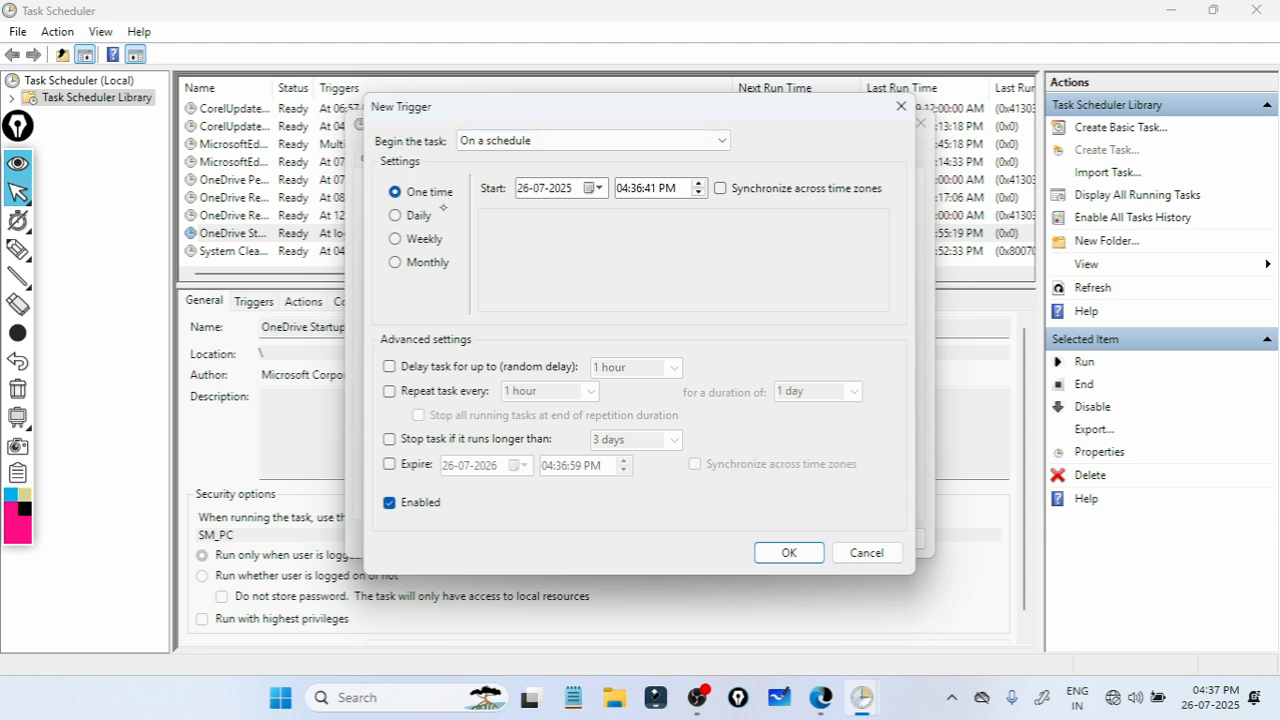
# Step: Tick the One time, Daily, Weekly and Monthly options in pink with the pen, and clear the marks from the screen
pyautogui.click(17, 249)
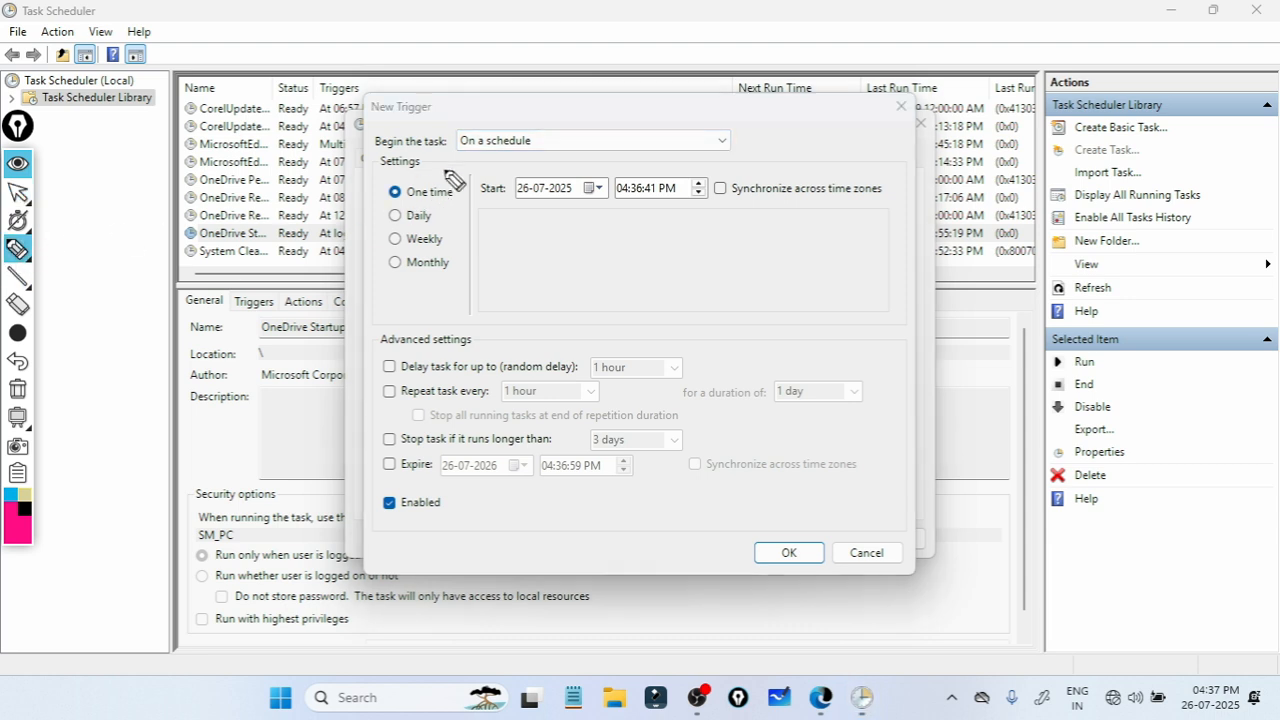
pyautogui.moveTo(444, 204)
pyautogui.mouseDown()
pyautogui.moveTo(478, 188)
pyautogui.moveTo(476, 200)
pyautogui.mouseUp()
pyautogui.moveTo(446, 243); pyautogui.dragTo(480, 229)
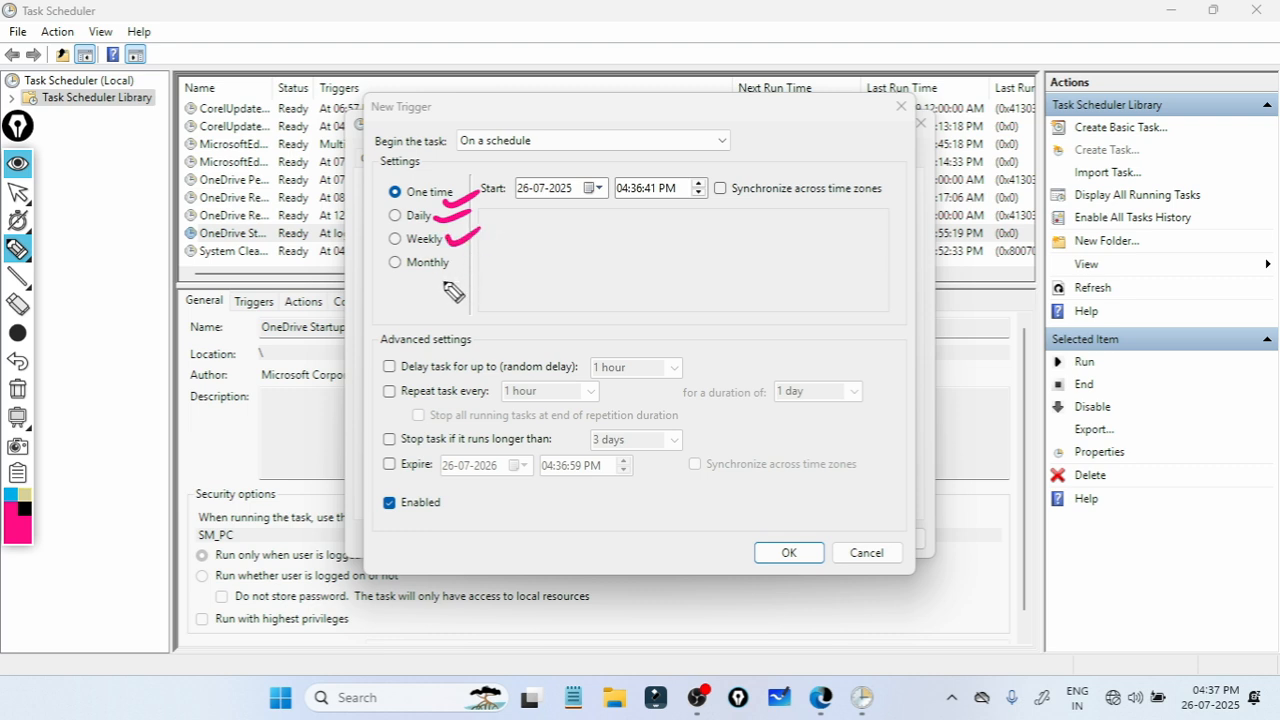
pyautogui.moveTo(431, 281); pyautogui.dragTo(472, 258)
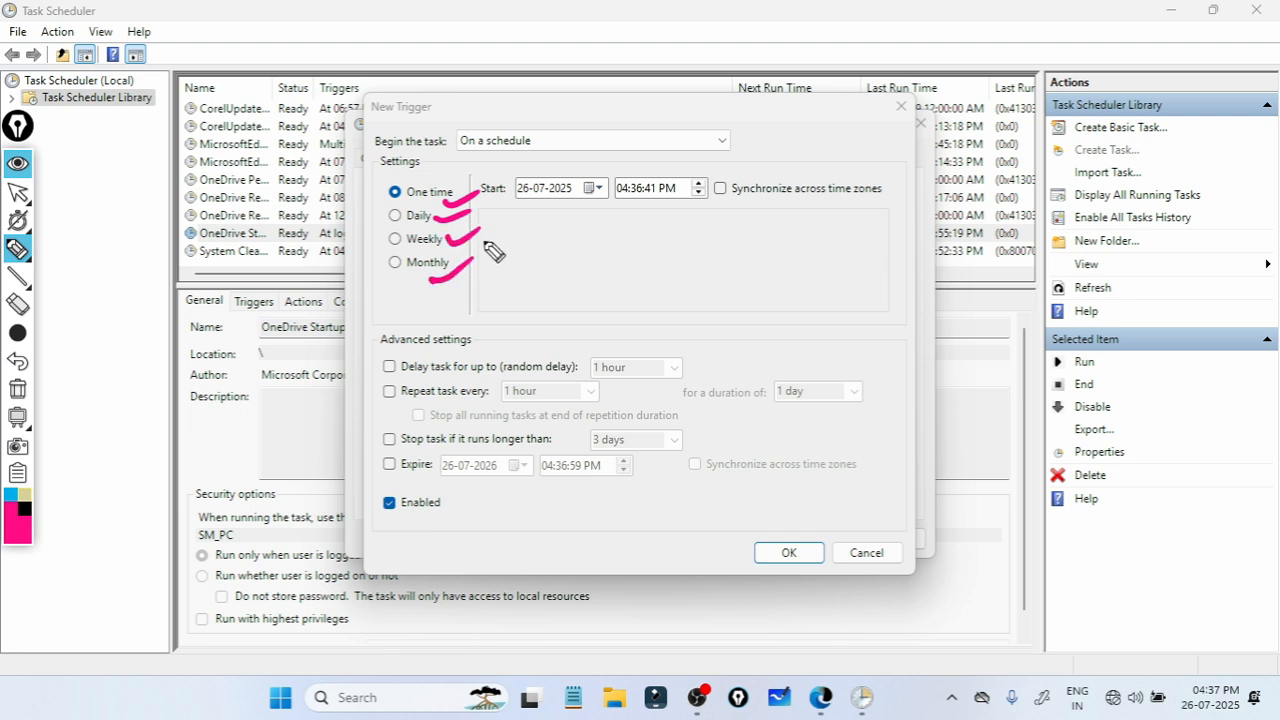
pyautogui.click(15, 391)
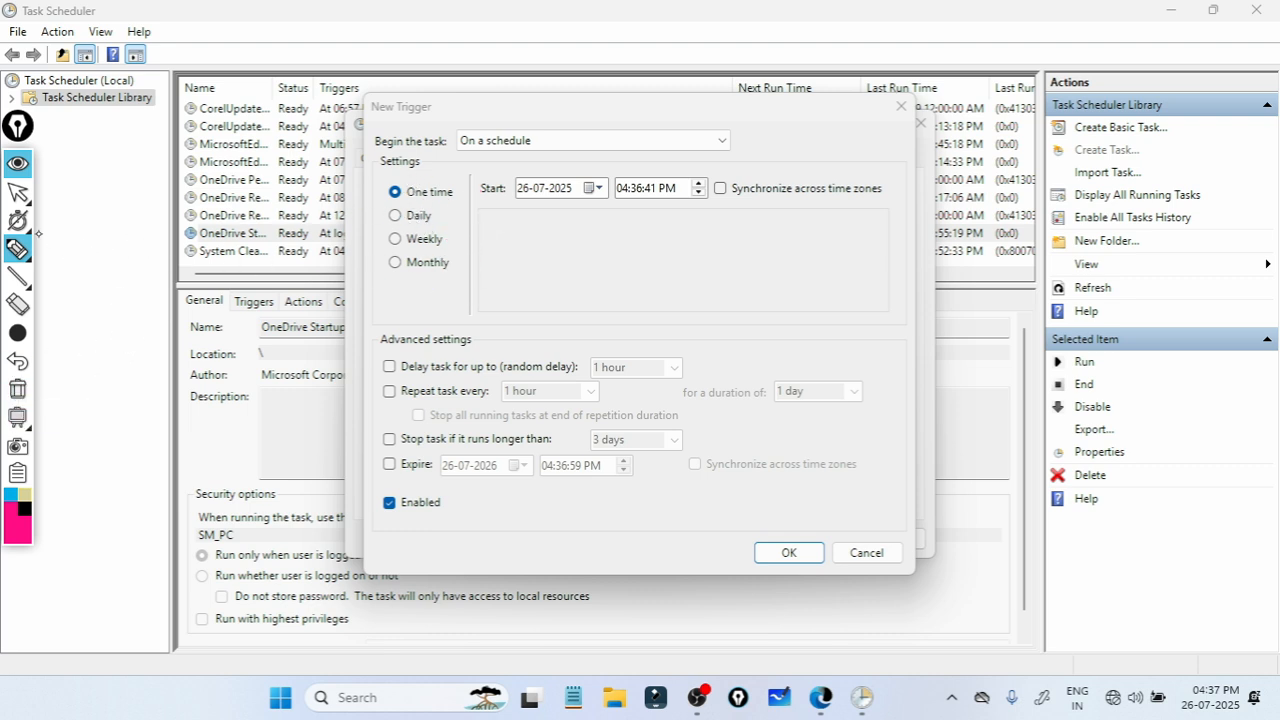
pyautogui.click(17, 192)
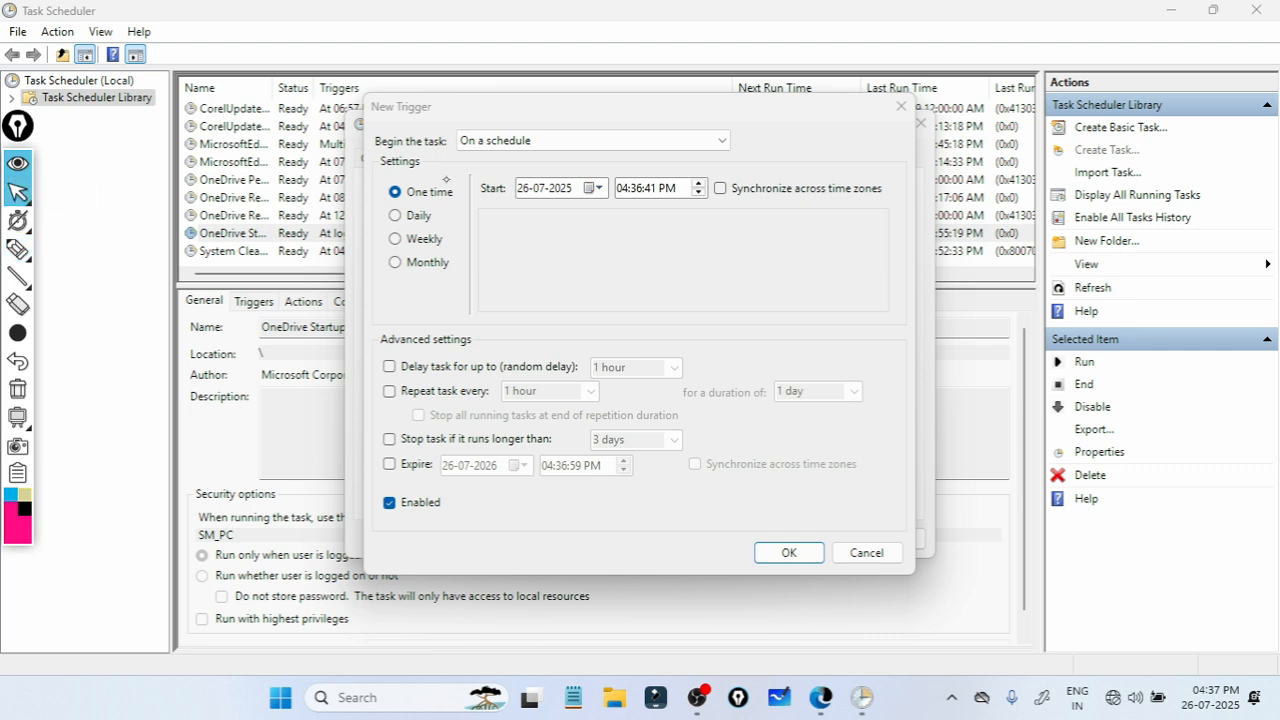
# Step: Make the trigger daily, enable repeating every 1 hour, and try to save it with a repetition duration of 30 minutes
pyautogui.click(395, 215)
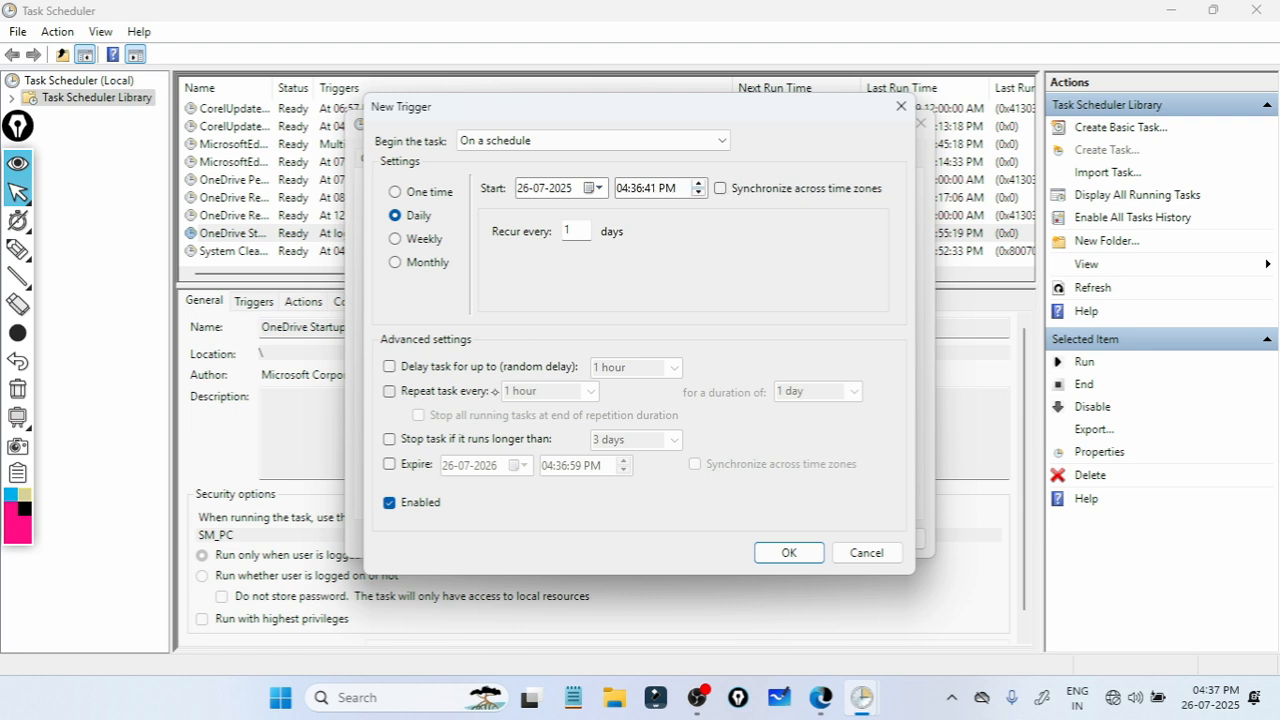
pyautogui.click(389, 391)
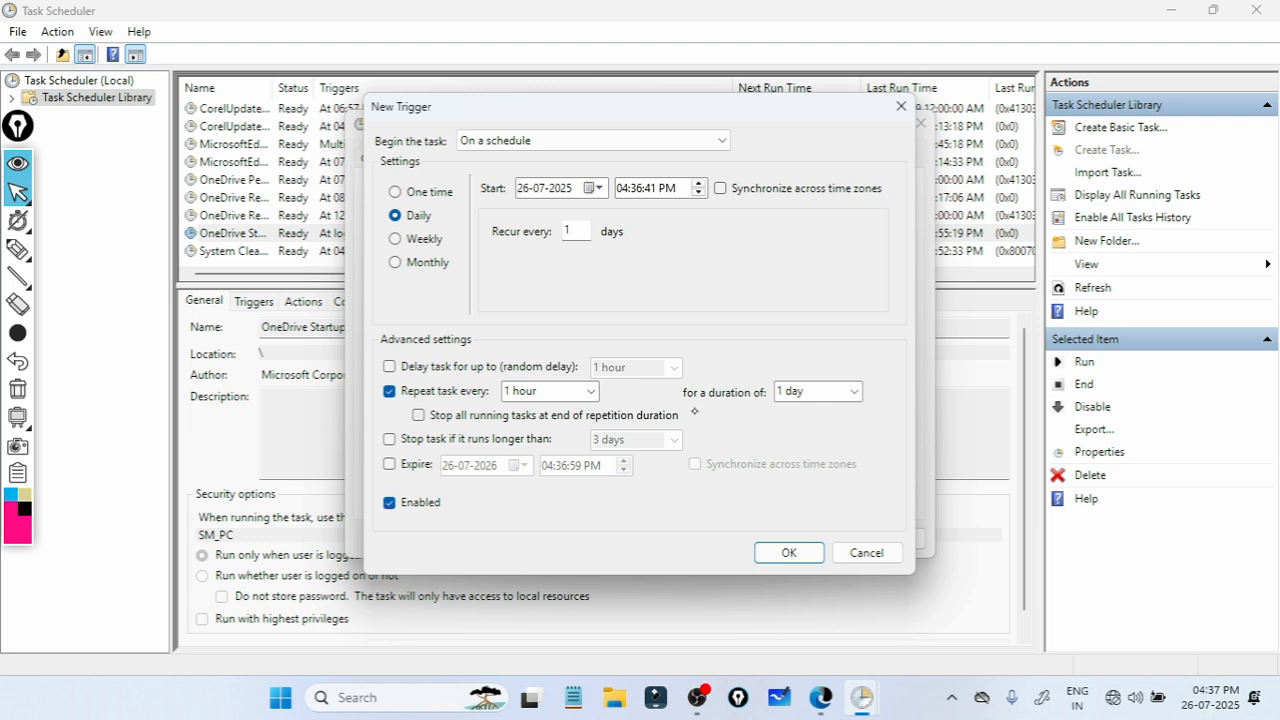
pyautogui.click(830, 399)
pyautogui.click(854, 392)
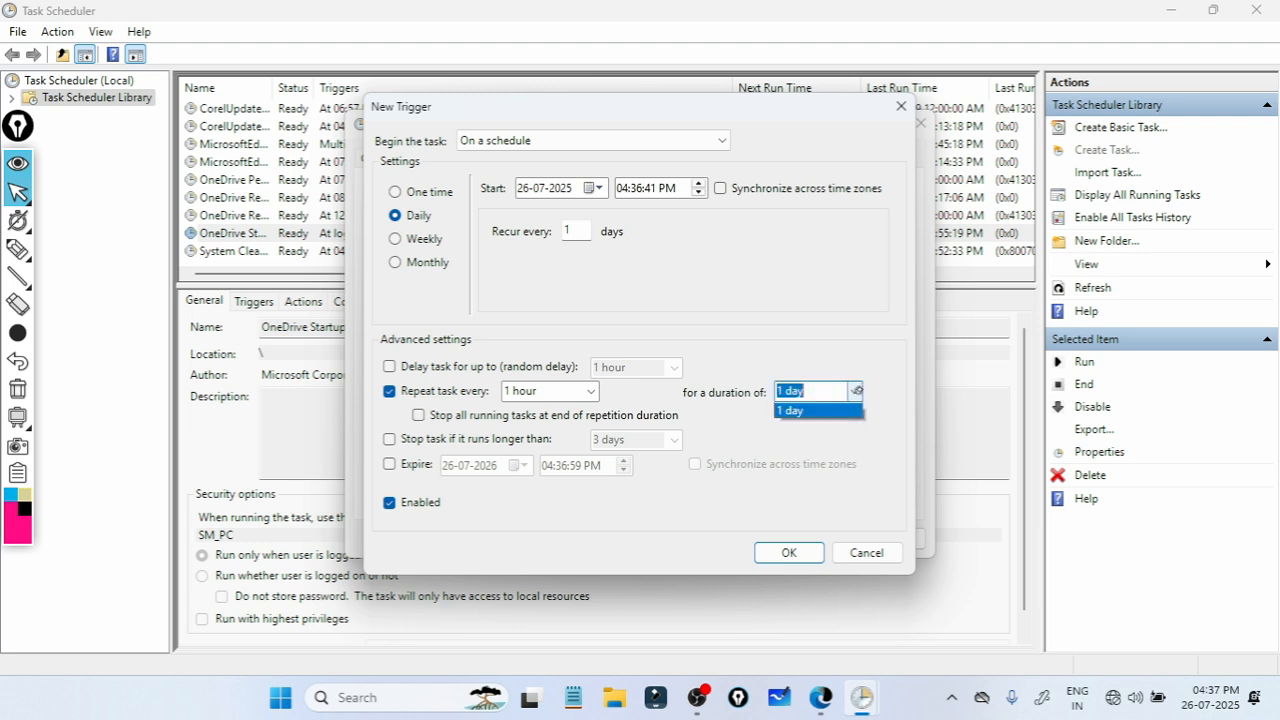
pyautogui.click(854, 392)
pyautogui.click(854, 392)
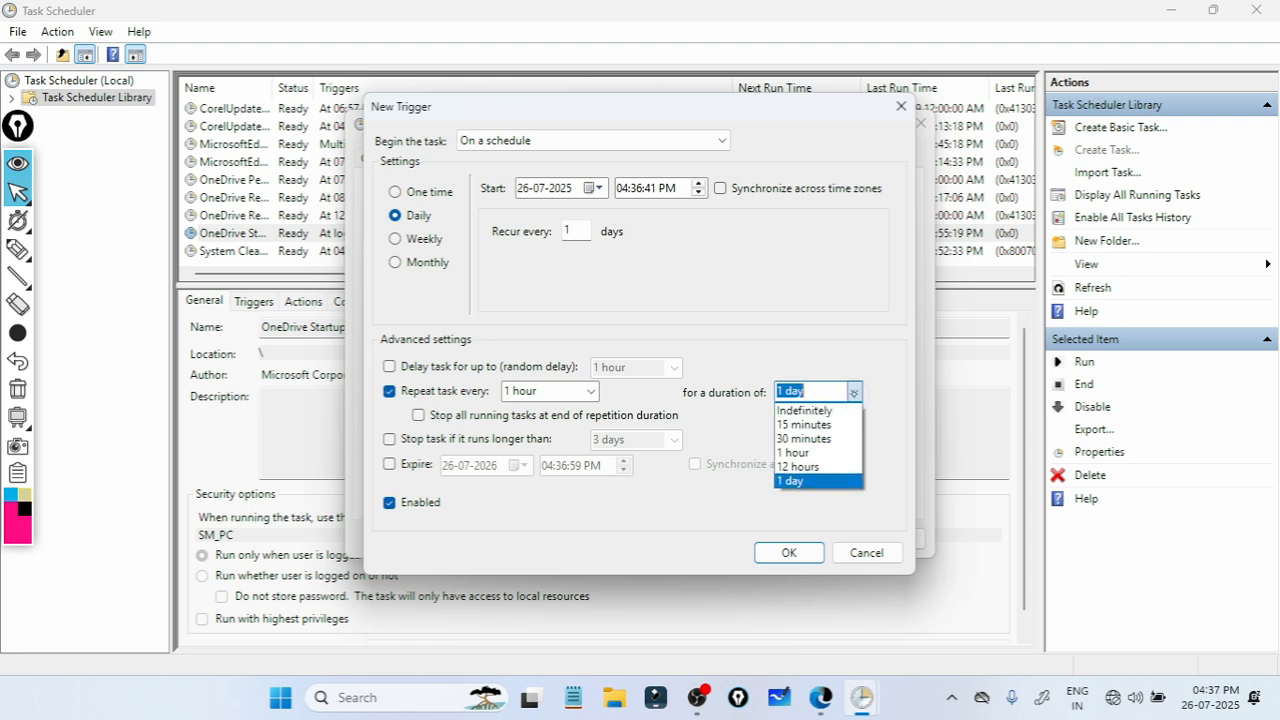
pyautogui.click(818, 439)
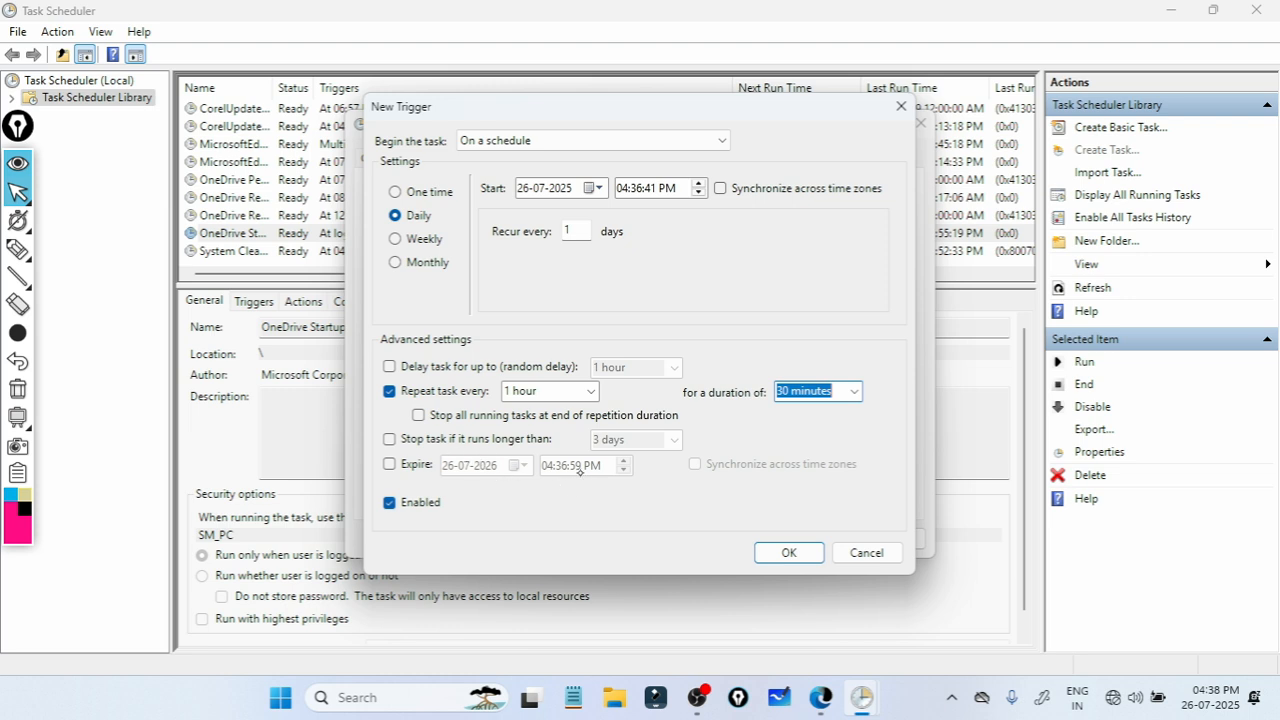
pyautogui.click(789, 552)
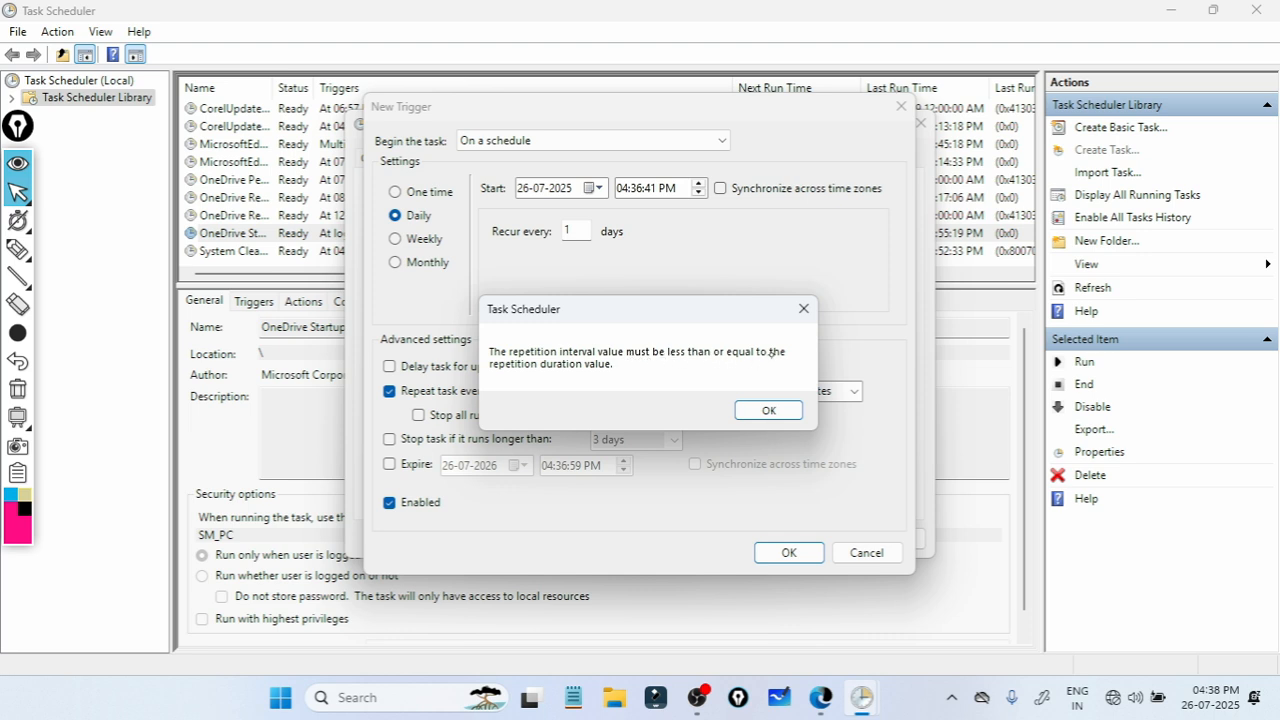
pyautogui.click(779, 413)
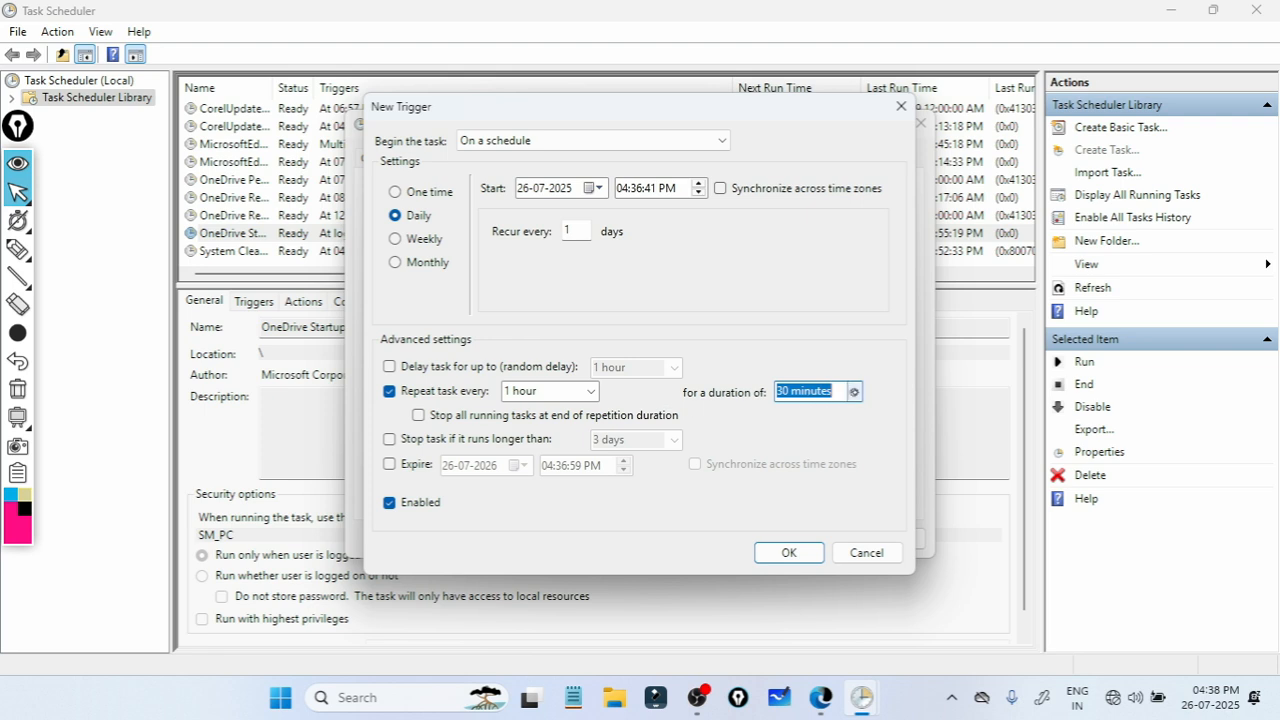
# Step: Set the trigger's repetition duration to 1 hour and save the trigger
pyautogui.click(854, 391)
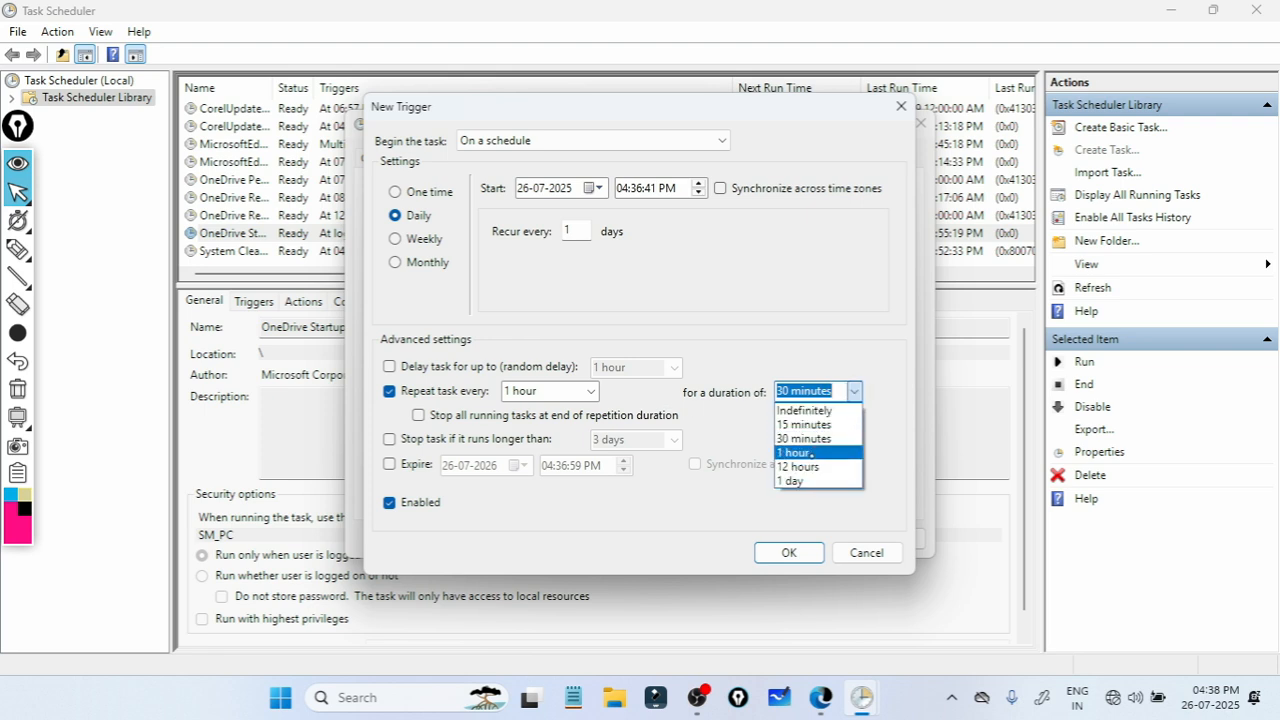
pyautogui.click(811, 453)
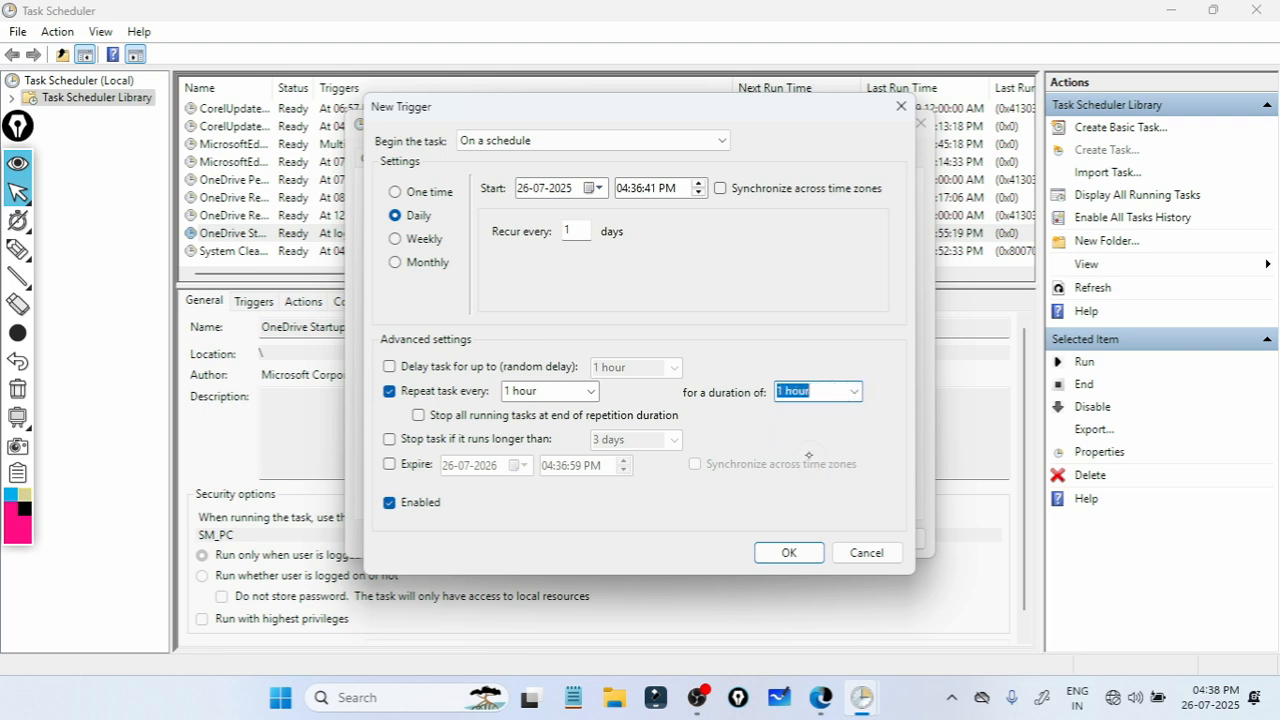
pyautogui.click(789, 553)
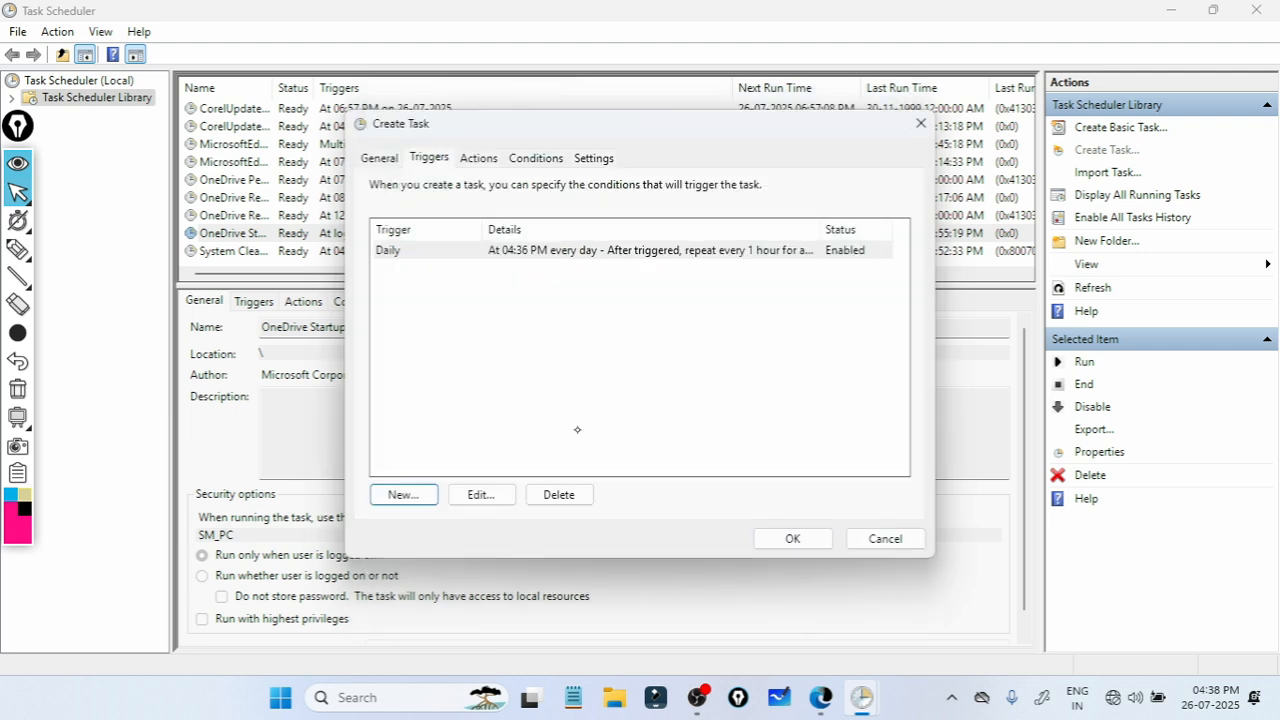
# Step: Start a new action for the task, review the action types, and keep Start a program
pyautogui.click(480, 158)
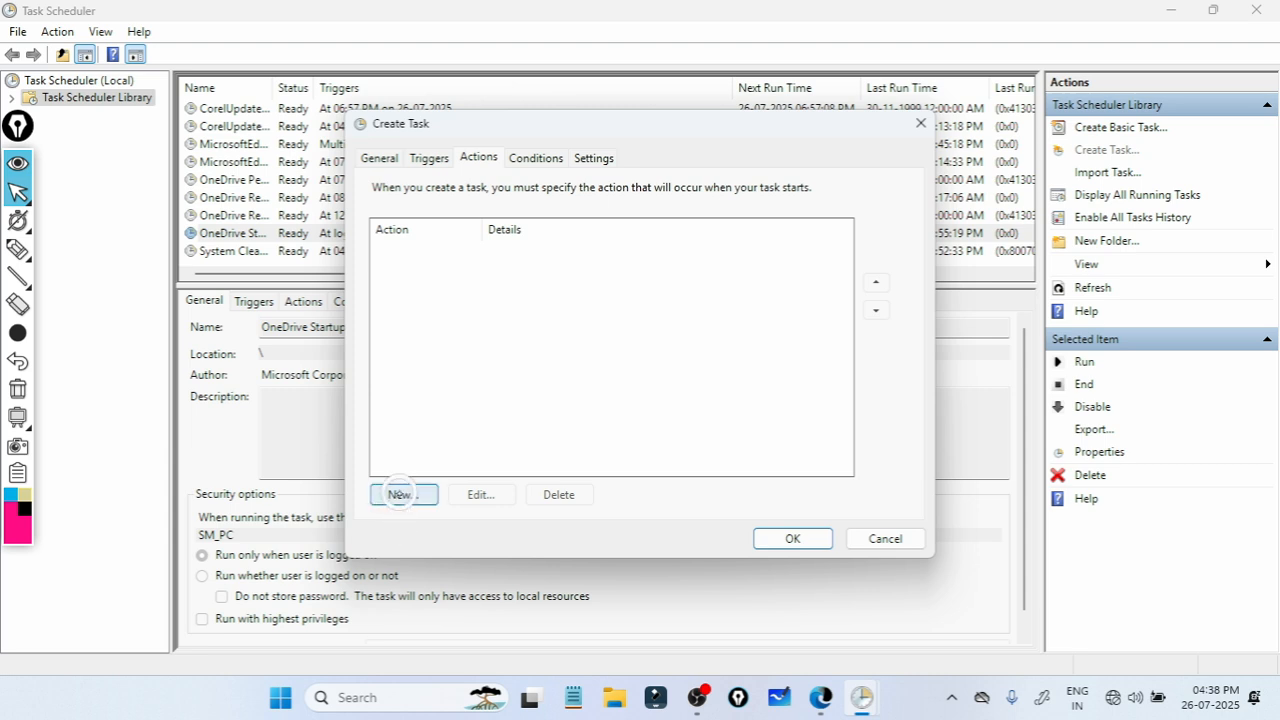
pyautogui.click(402, 494)
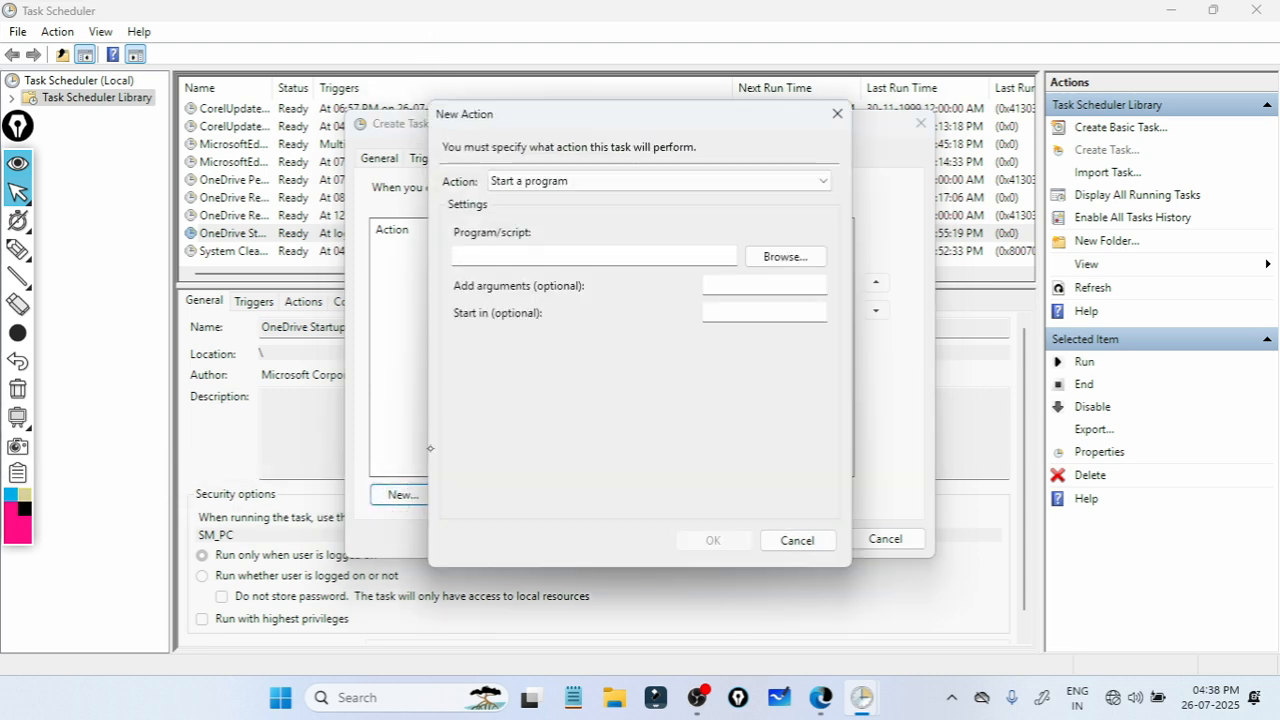
pyautogui.click(620, 181)
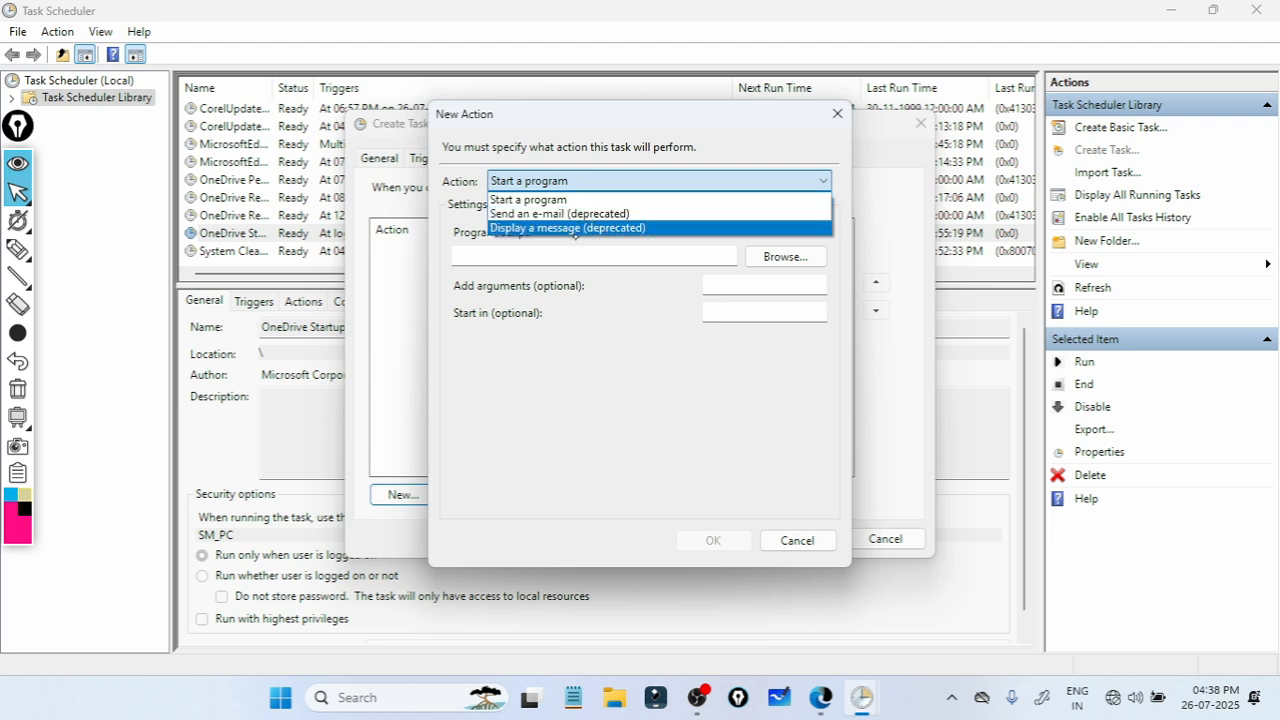
pyautogui.press('Escape')
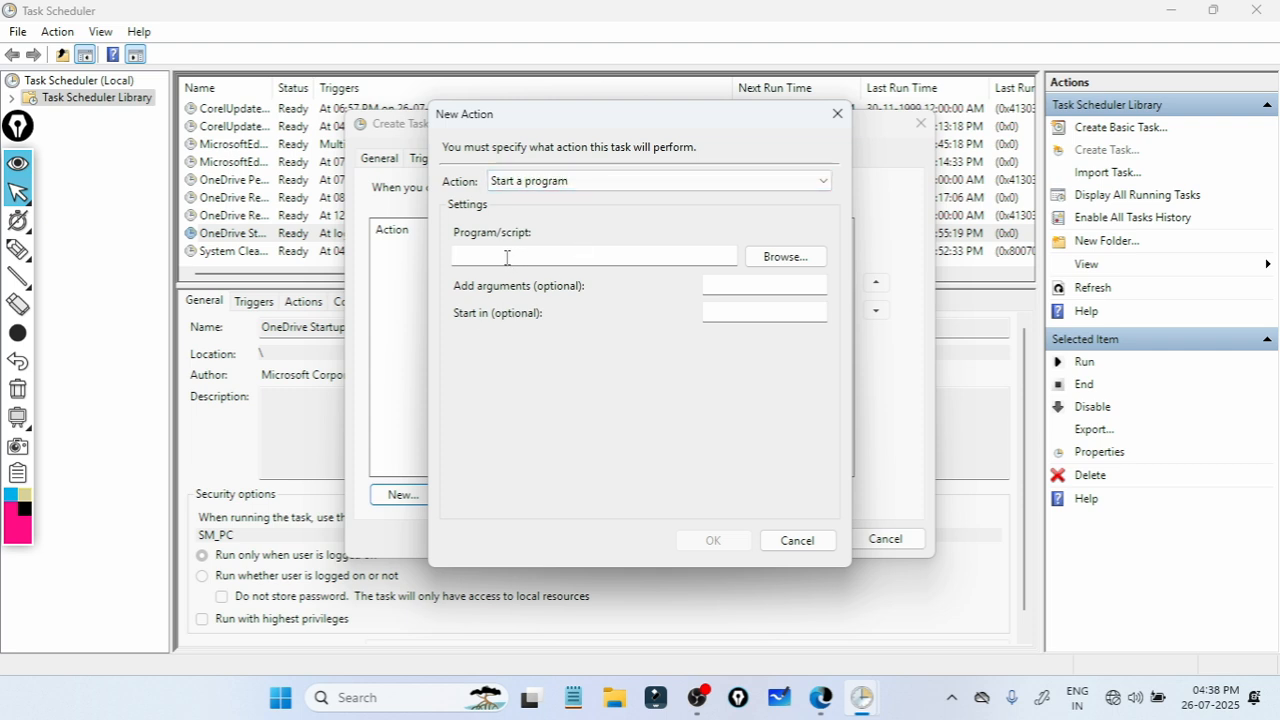
pyautogui.click(598, 251)
# Step: Search System32 for "clean", choose cleanmgr as the program to start, and save the action
pyautogui.click(789, 258)
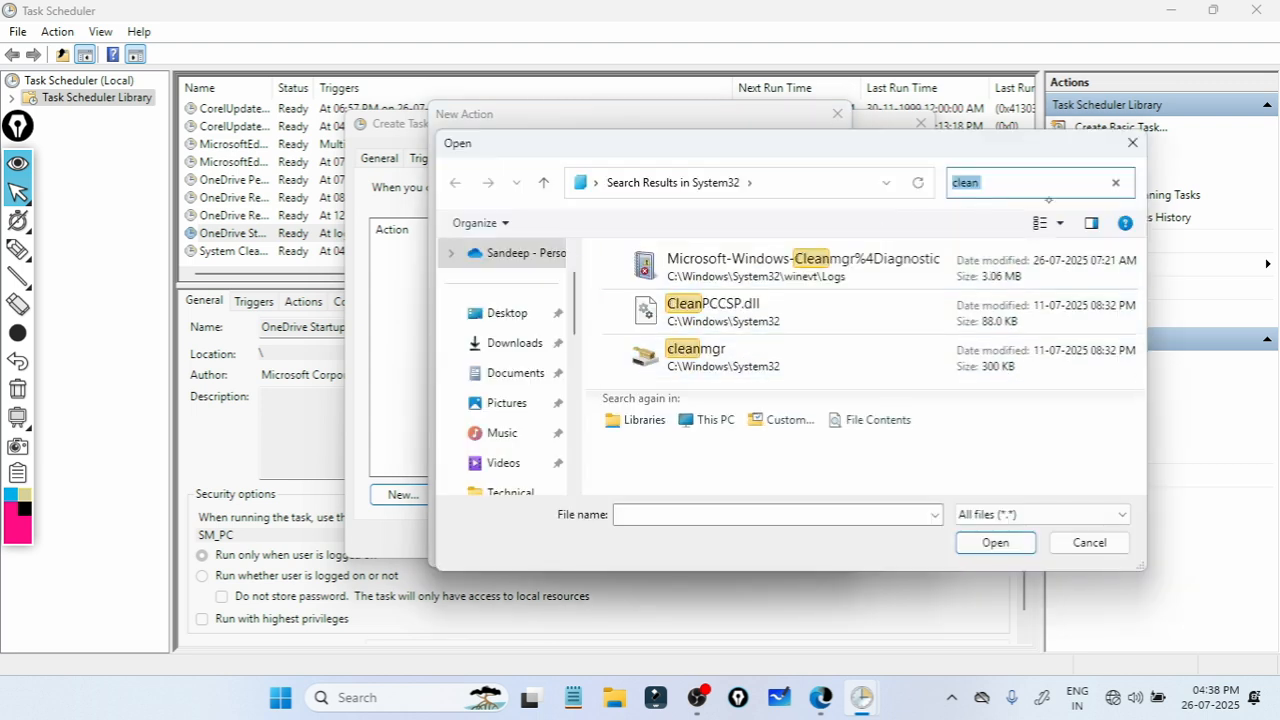
pyautogui.write('clean')
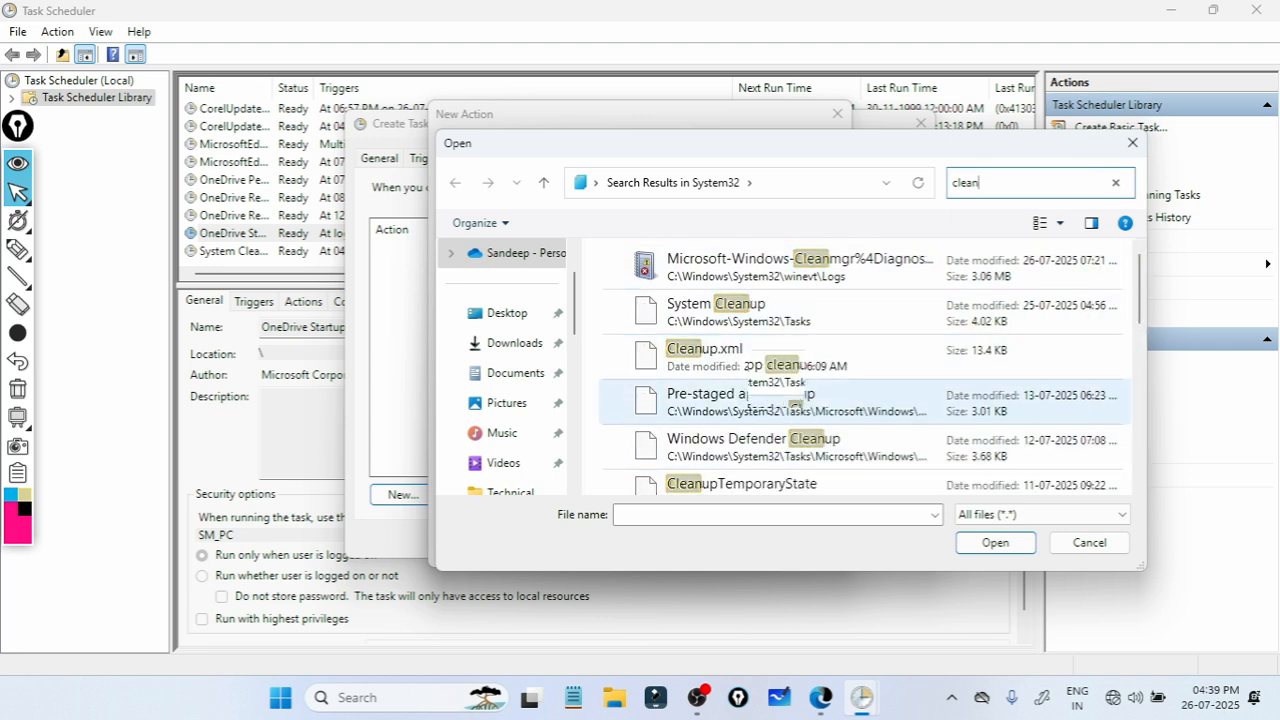
pyautogui.scroll(-2, 797, 255)
pyautogui.scroll(-1, 780, 437)
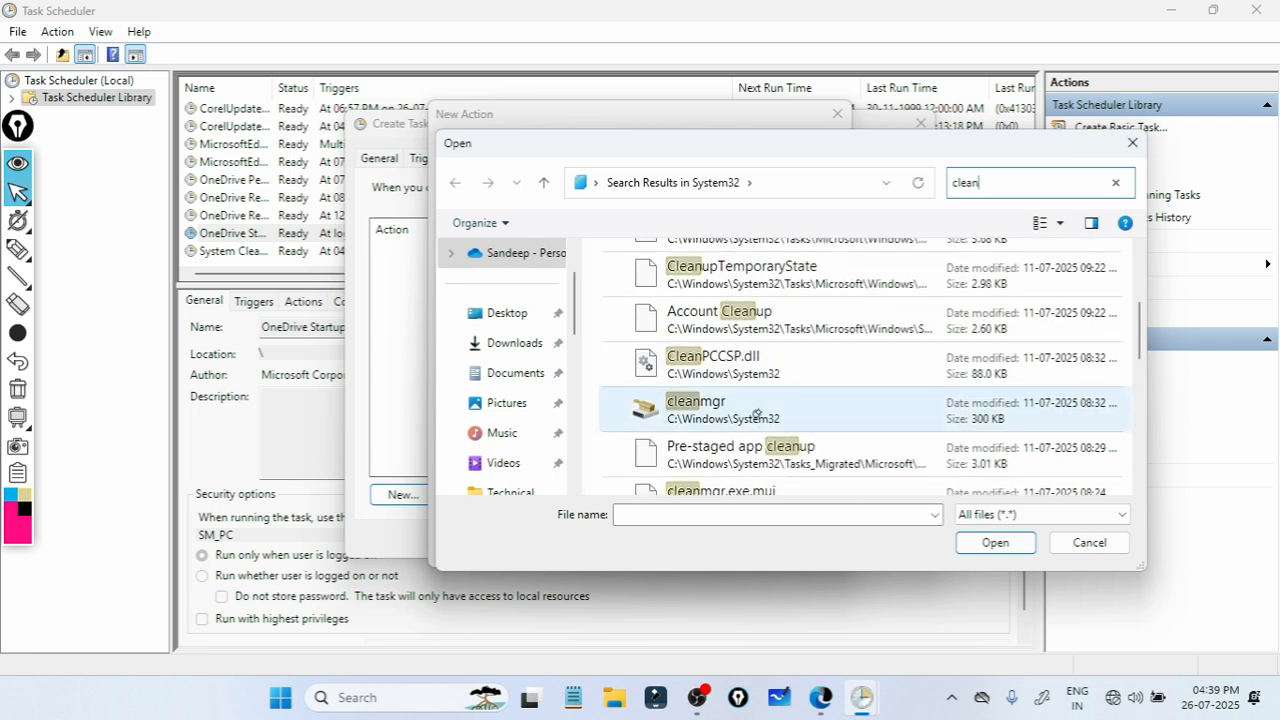
pyautogui.click(757, 413)
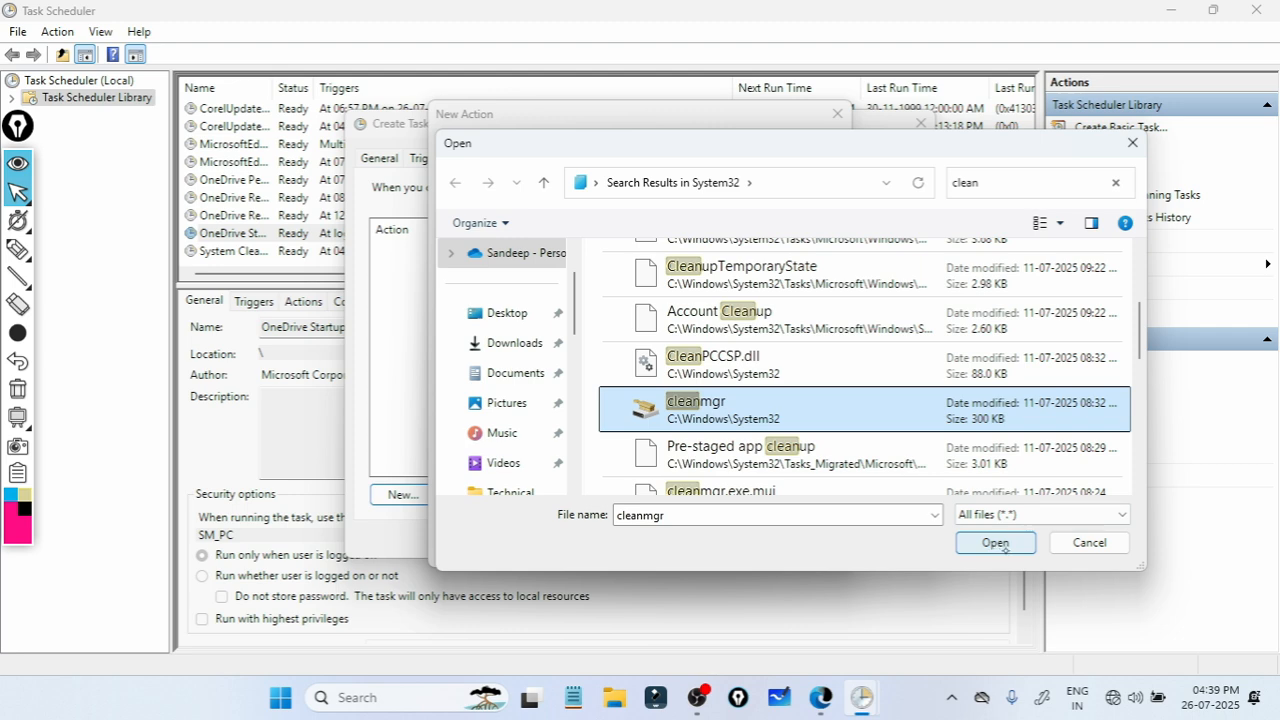
pyautogui.scroll(-1, 805, 403)
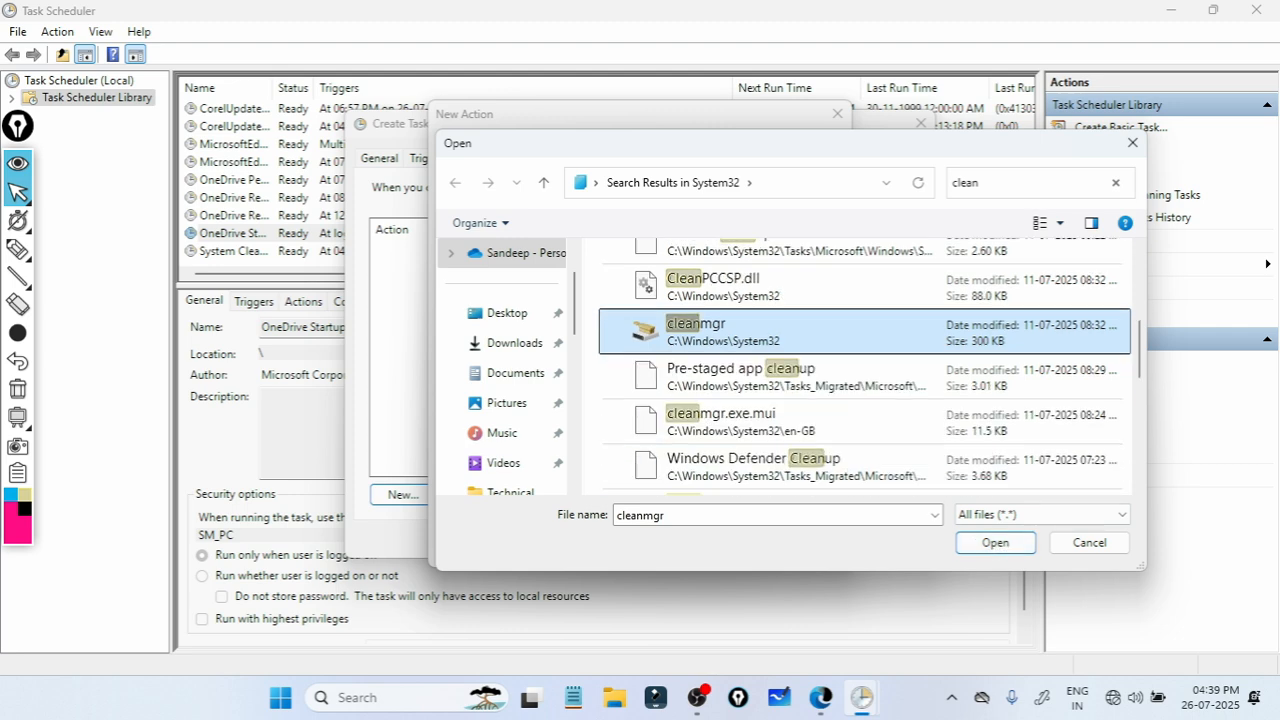
pyautogui.scroll(-6, 907, 332)
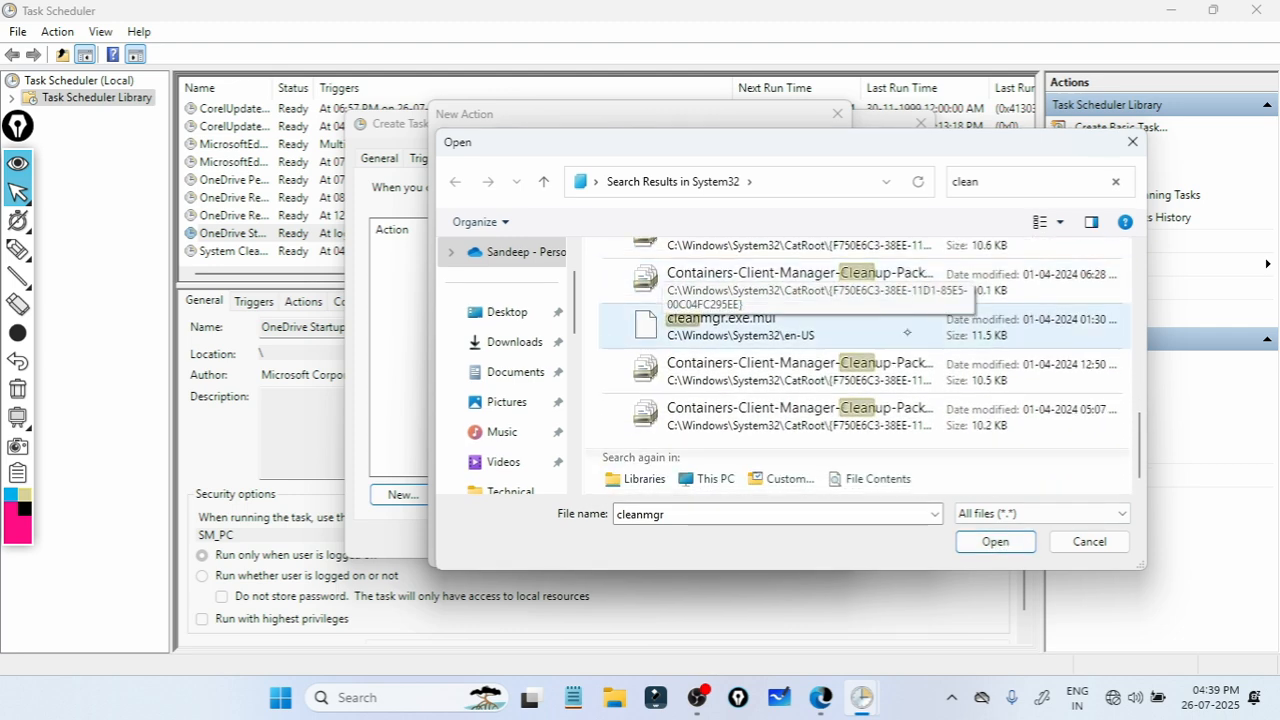
pyautogui.scroll(3, 877, 462)
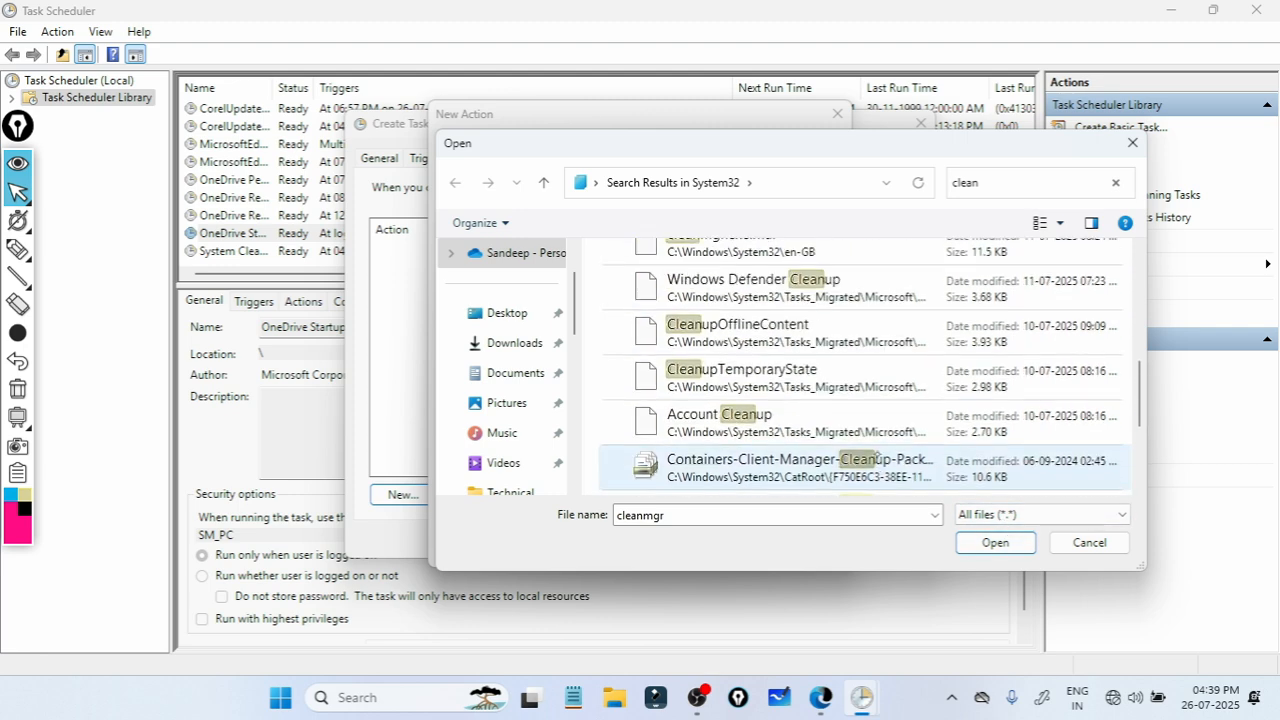
pyautogui.scroll(2, 790, 333)
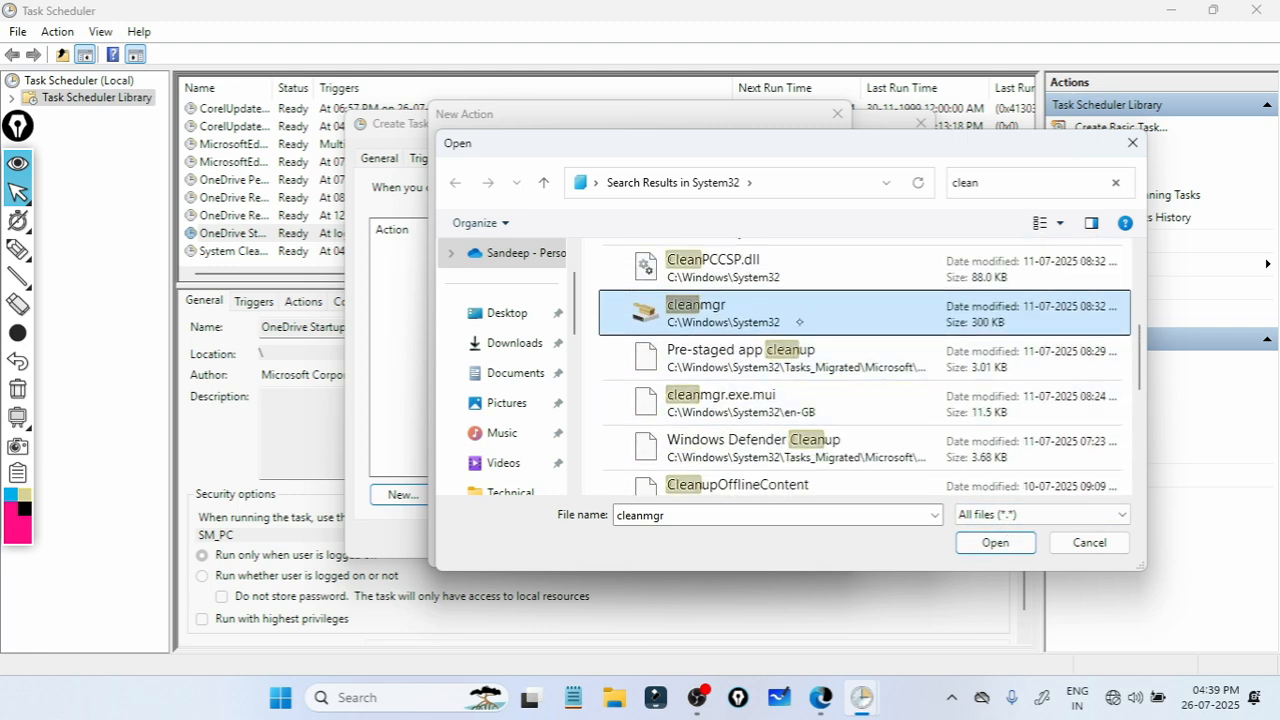
pyautogui.click(996, 544)
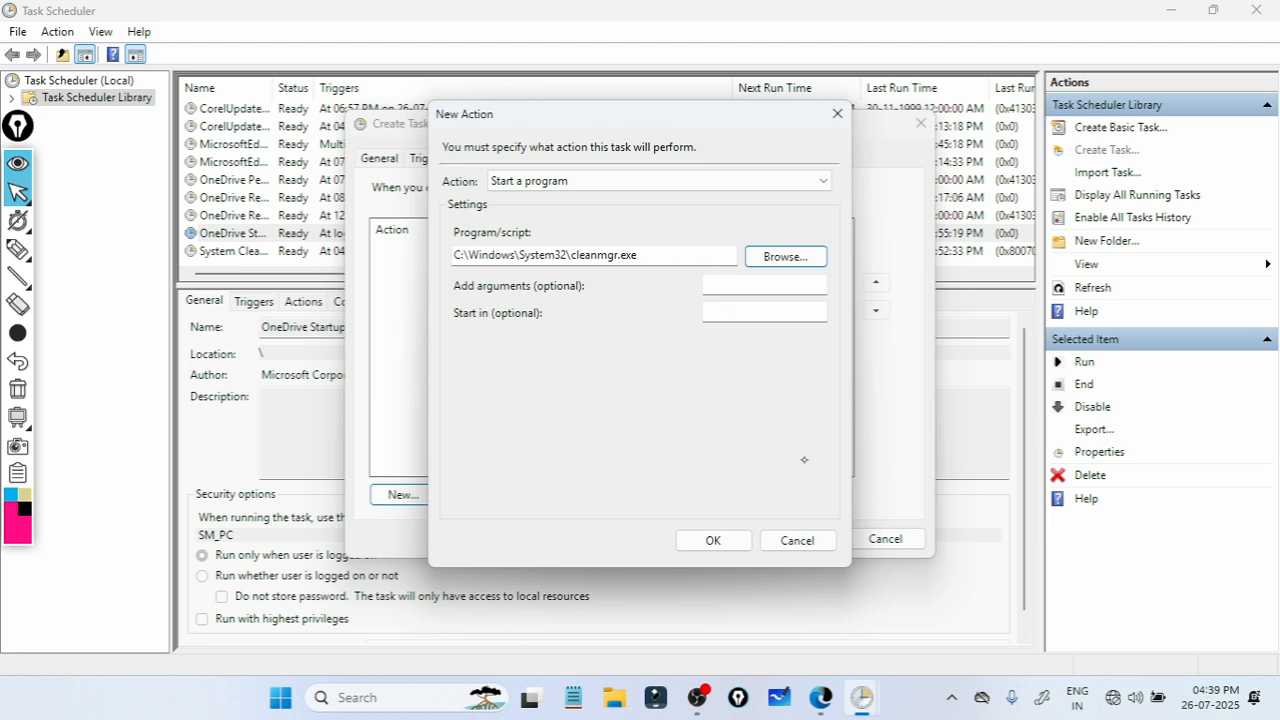
pyautogui.click(713, 540)
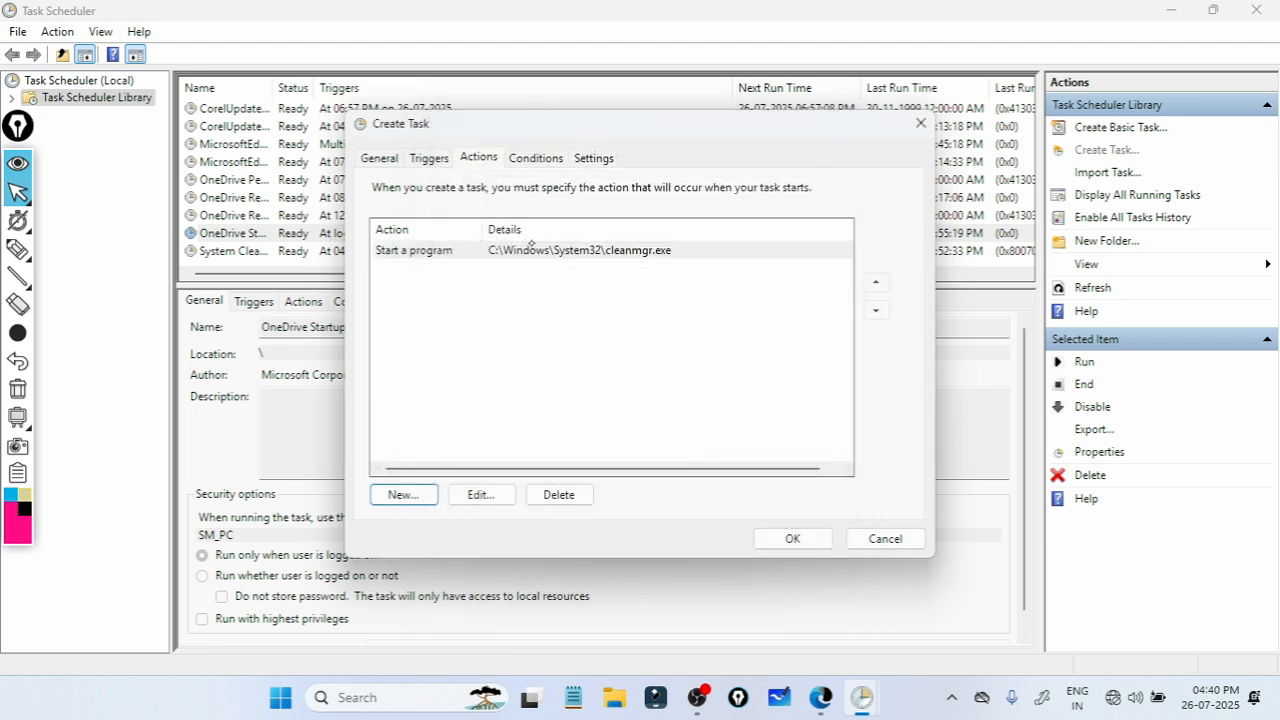
# Step: Review the new task's daily trigger and its Start a program action
pyautogui.click(429, 158)
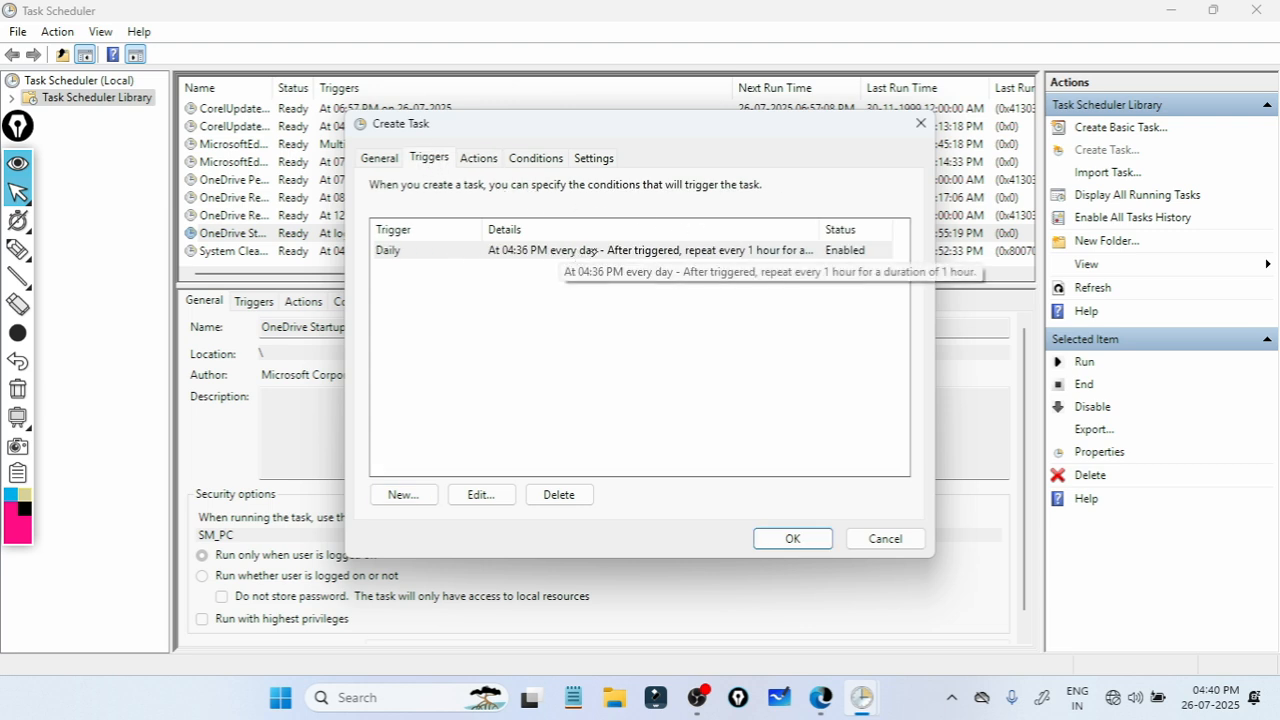
pyautogui.click(479, 160)
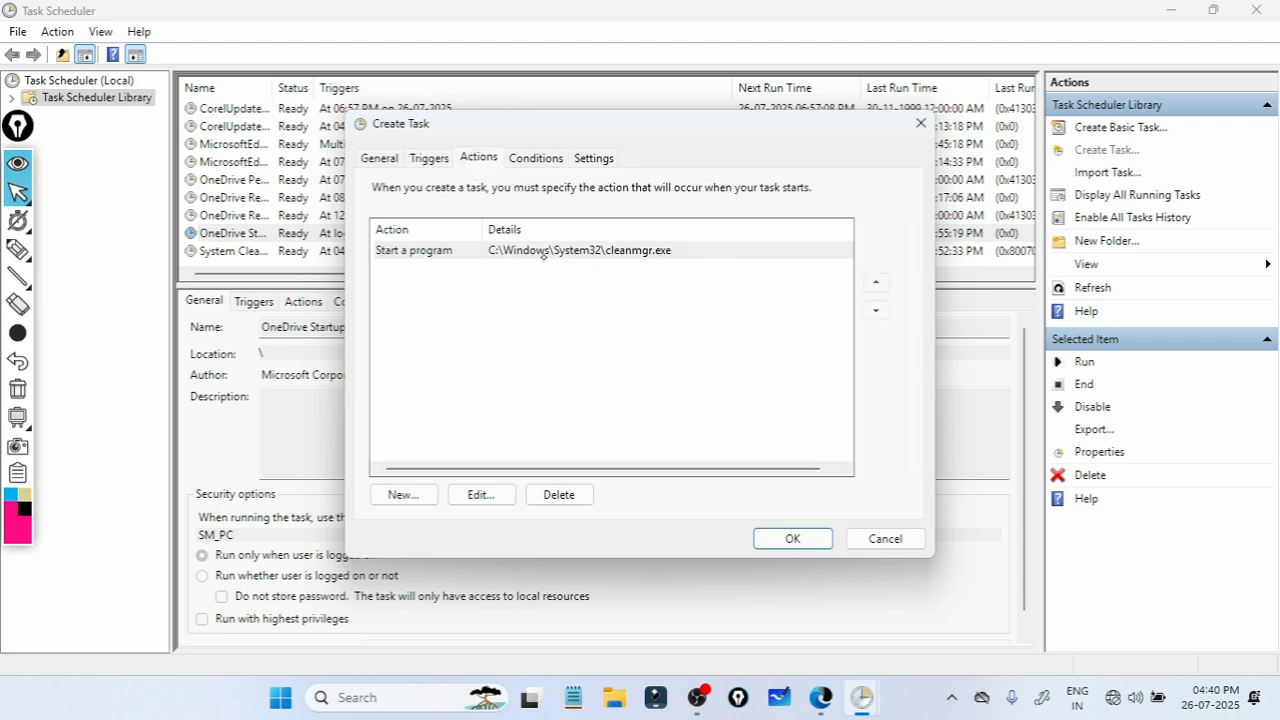
pyautogui.click(667, 275)
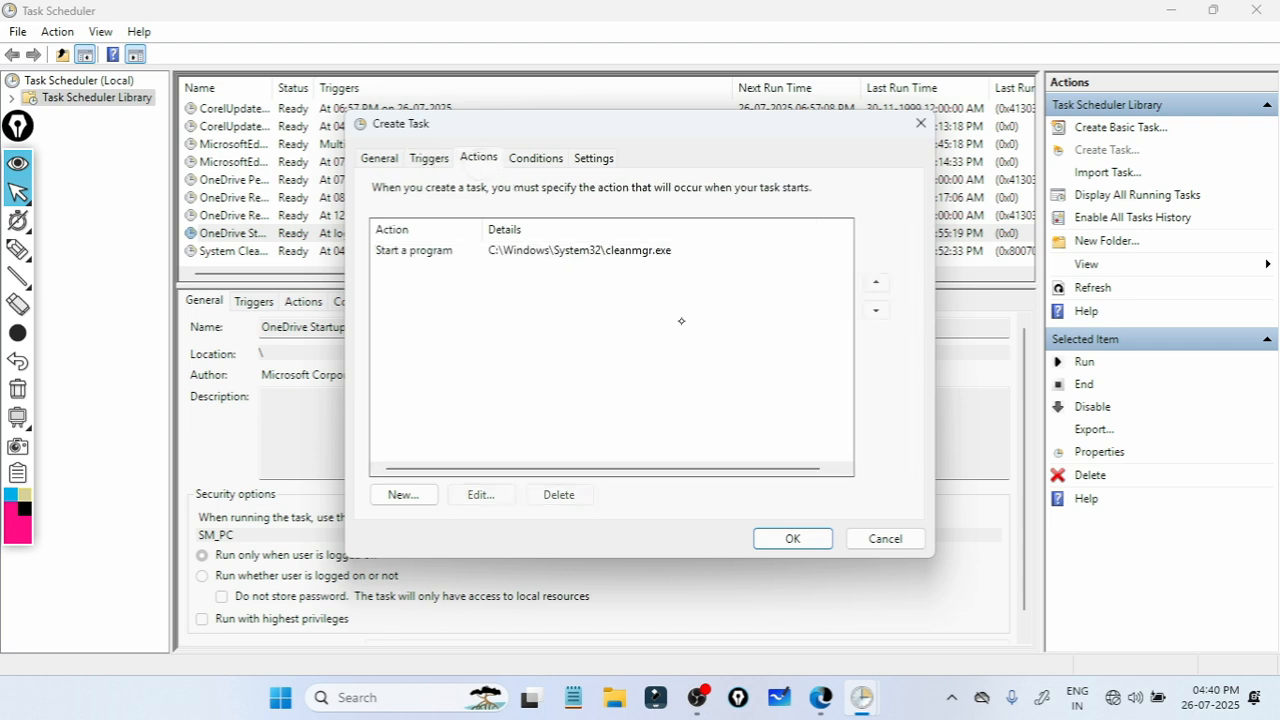
# Step: Add the condition that the task starts only if the computer is idle for 5 minutes
pyautogui.click(556, 159)
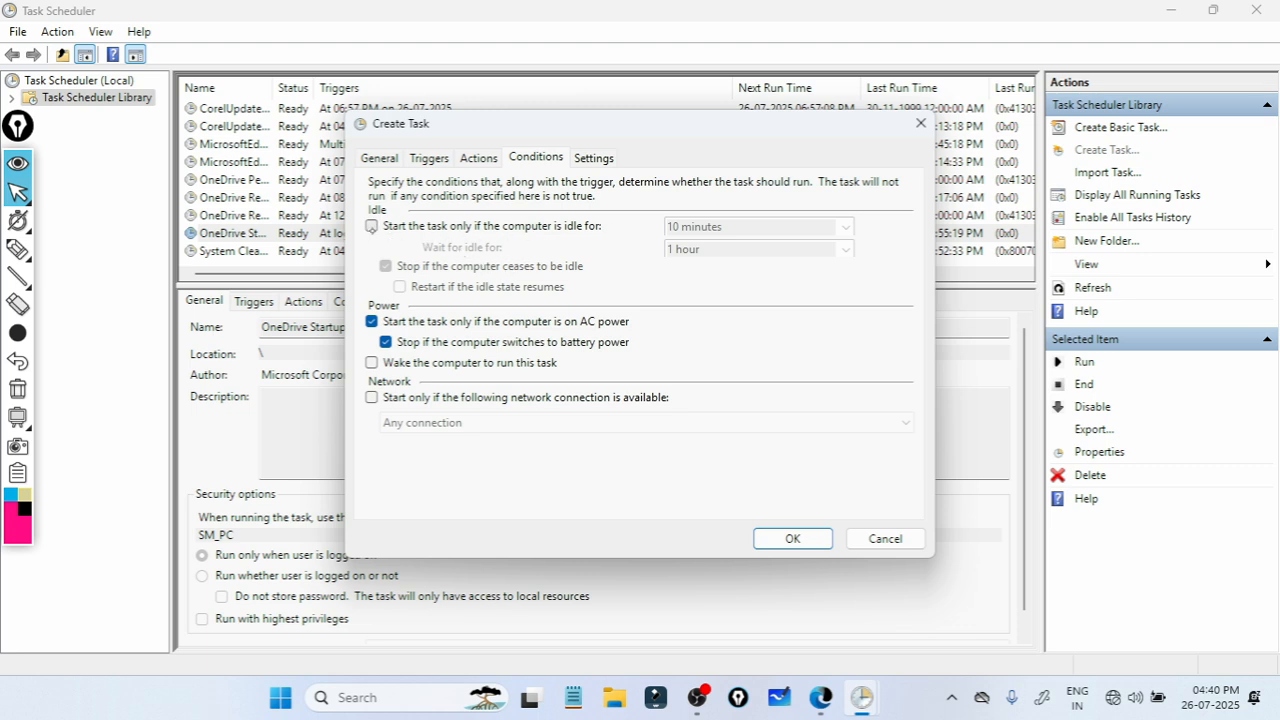
pyautogui.click(372, 226)
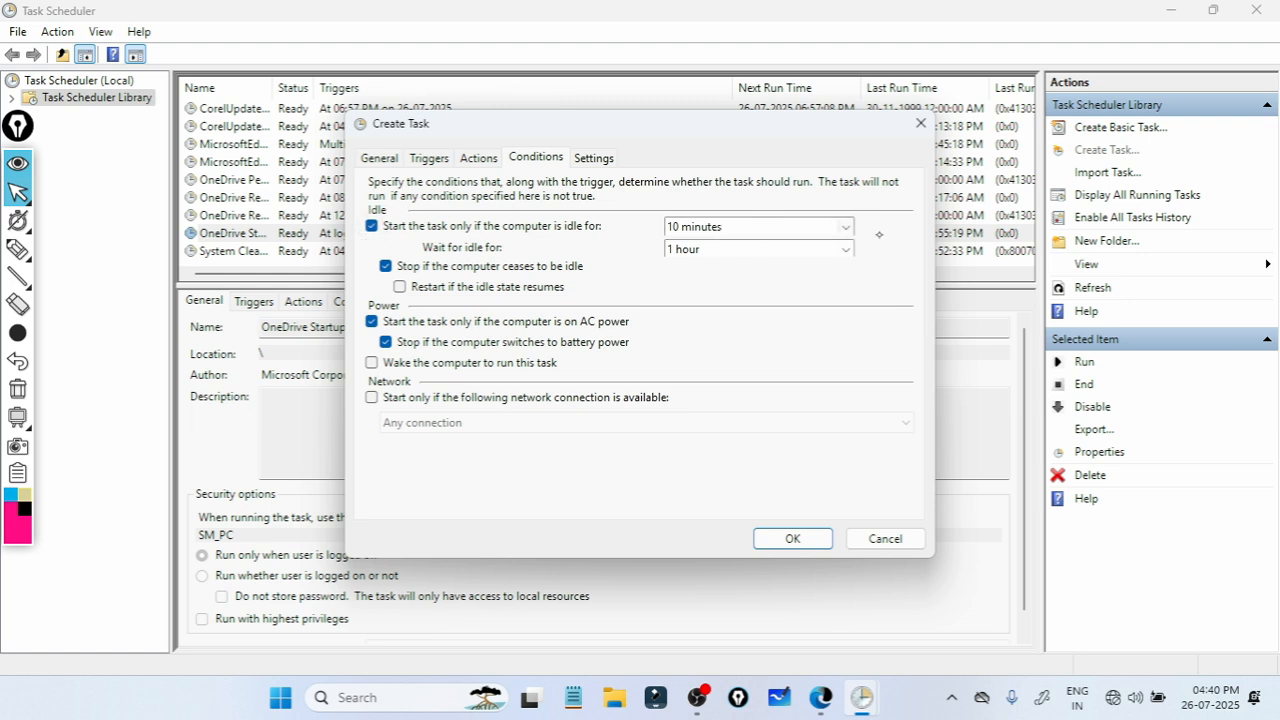
pyautogui.click(846, 228)
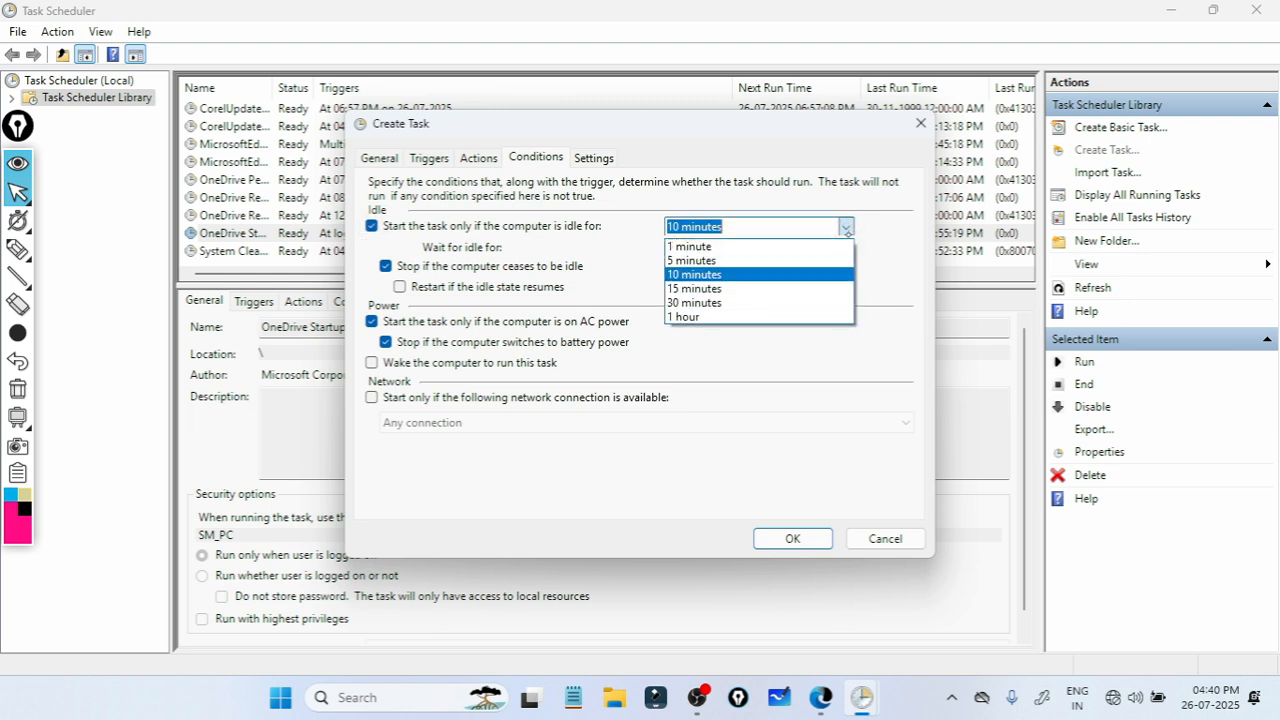
pyautogui.click(765, 250)
pyautogui.click(846, 227)
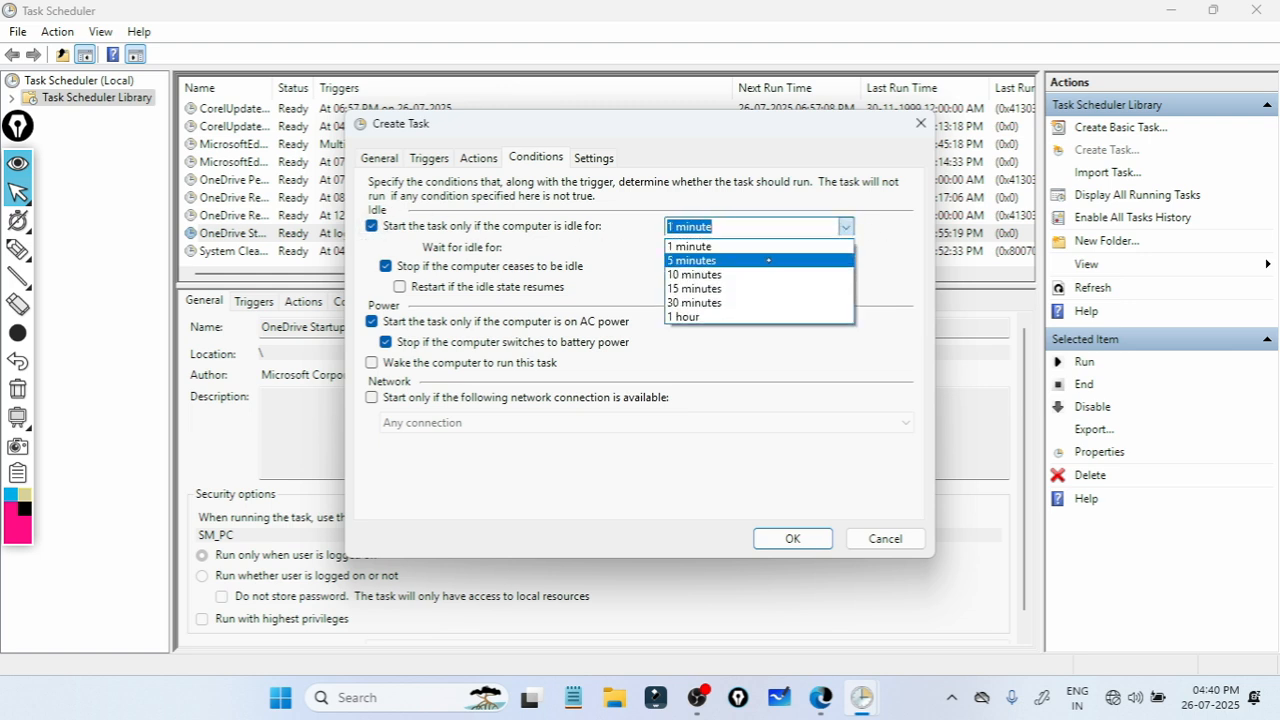
pyautogui.click(769, 261)
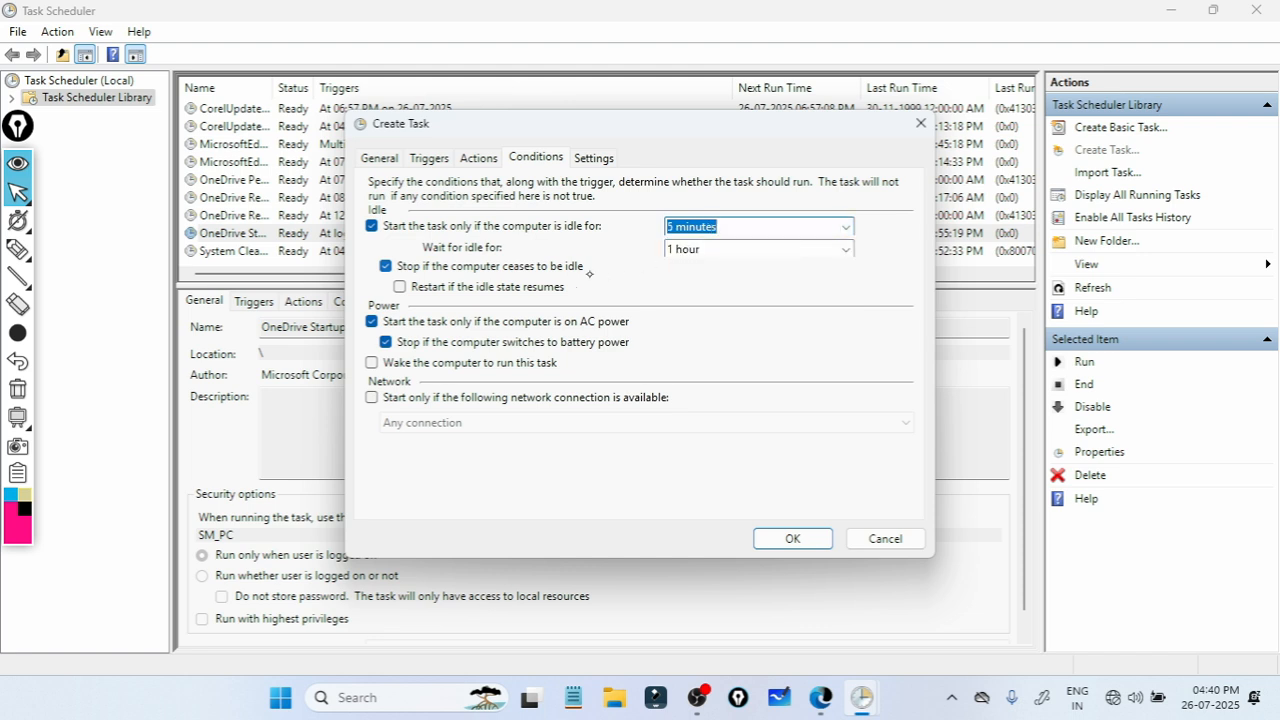
# Step: Set the wait for idle to Do not wait, enable restarting if the idle state resumes, and save the task
pyautogui.click(846, 249)
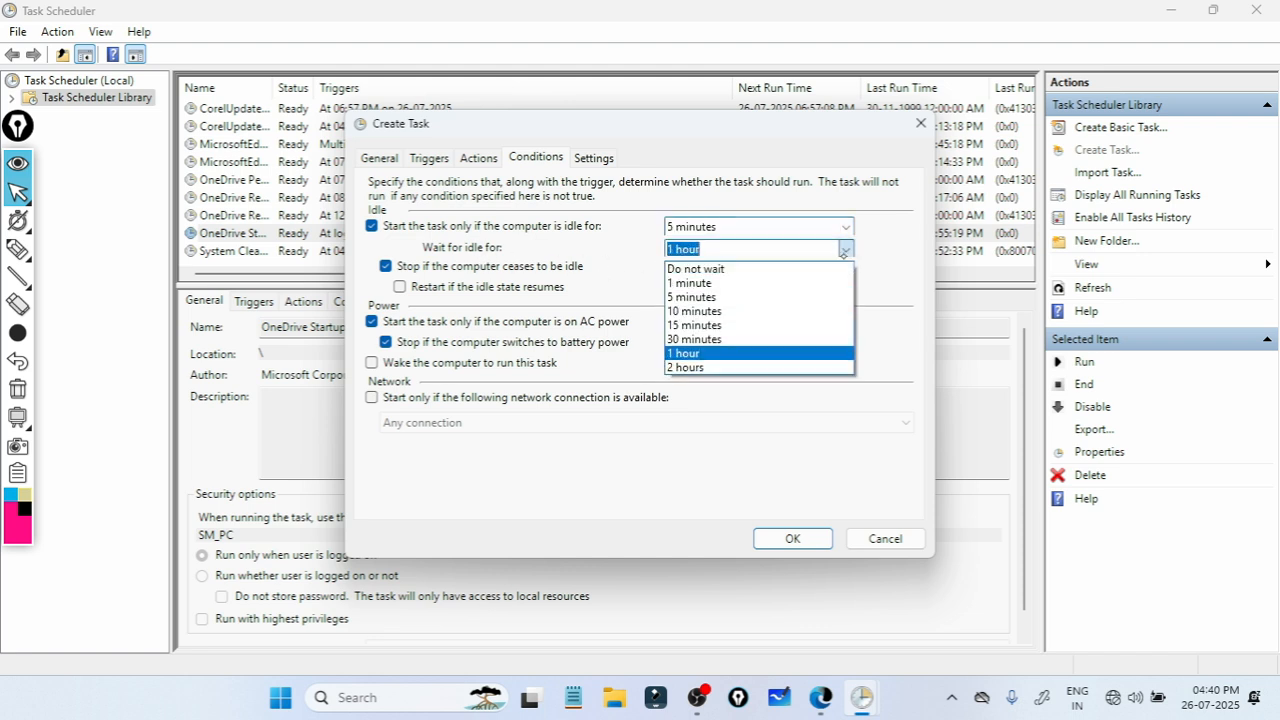
pyautogui.click(726, 270)
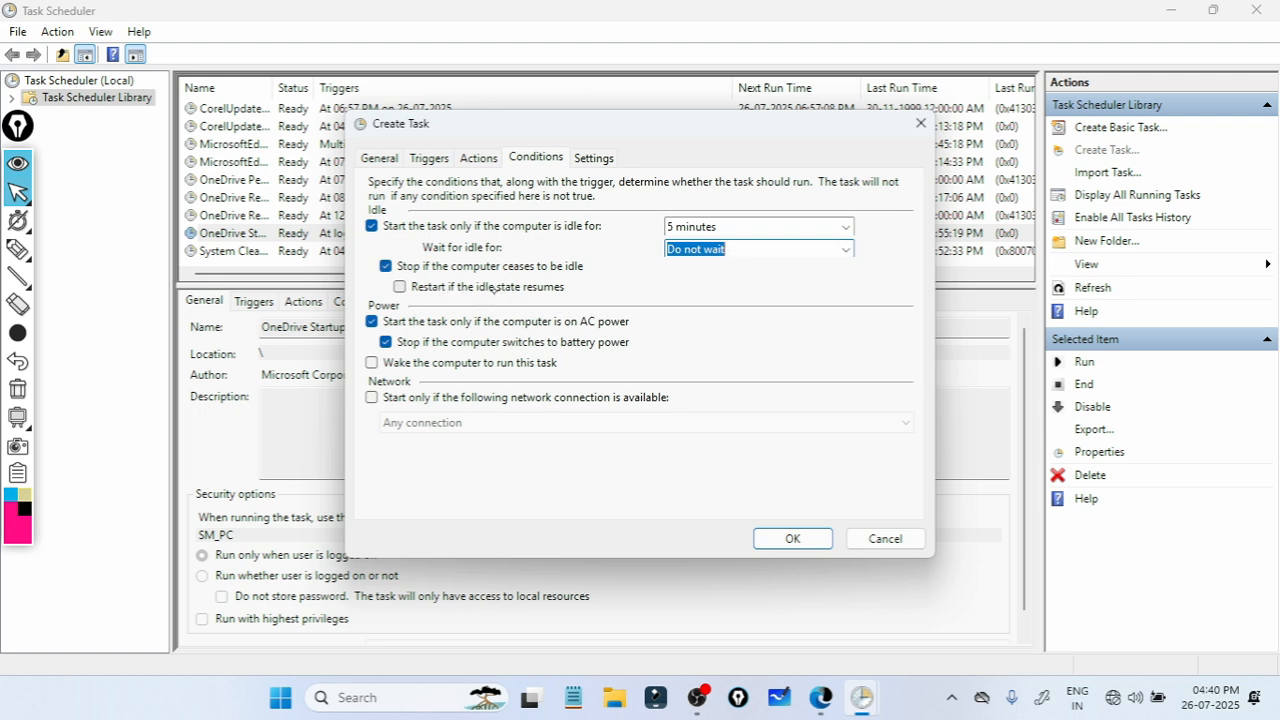
pyautogui.click(492, 289)
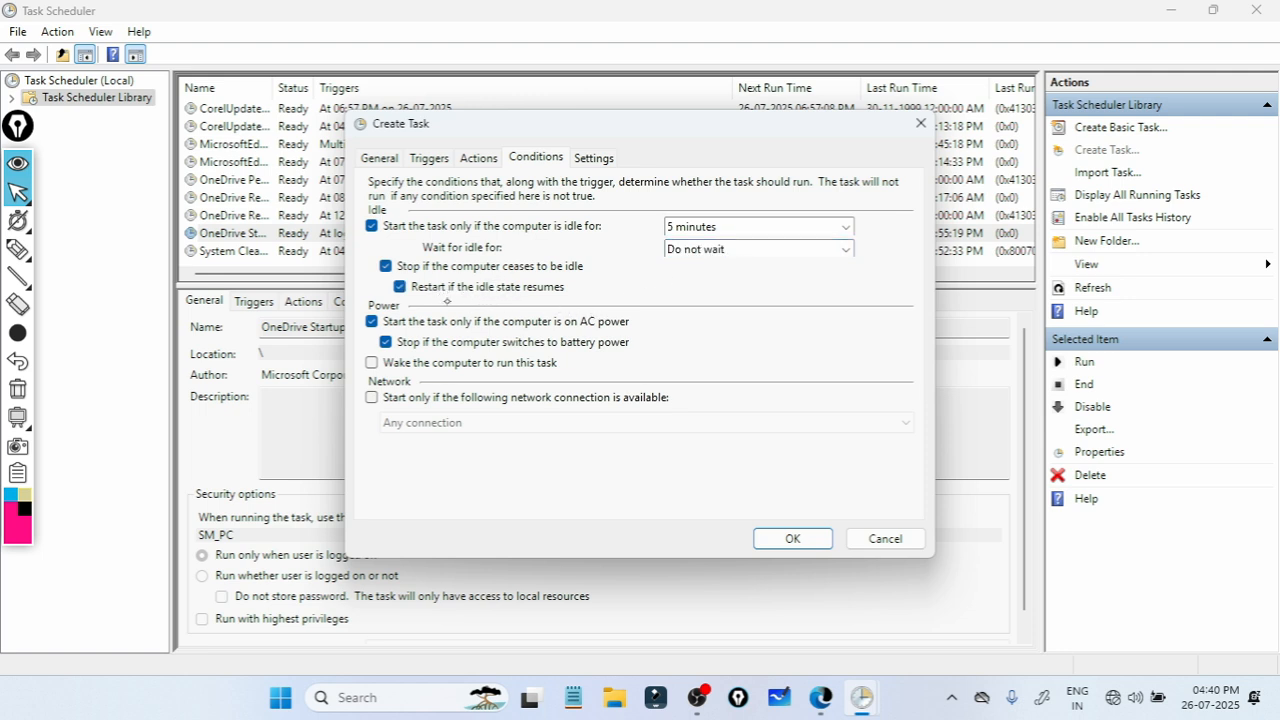
pyautogui.click(792, 540)
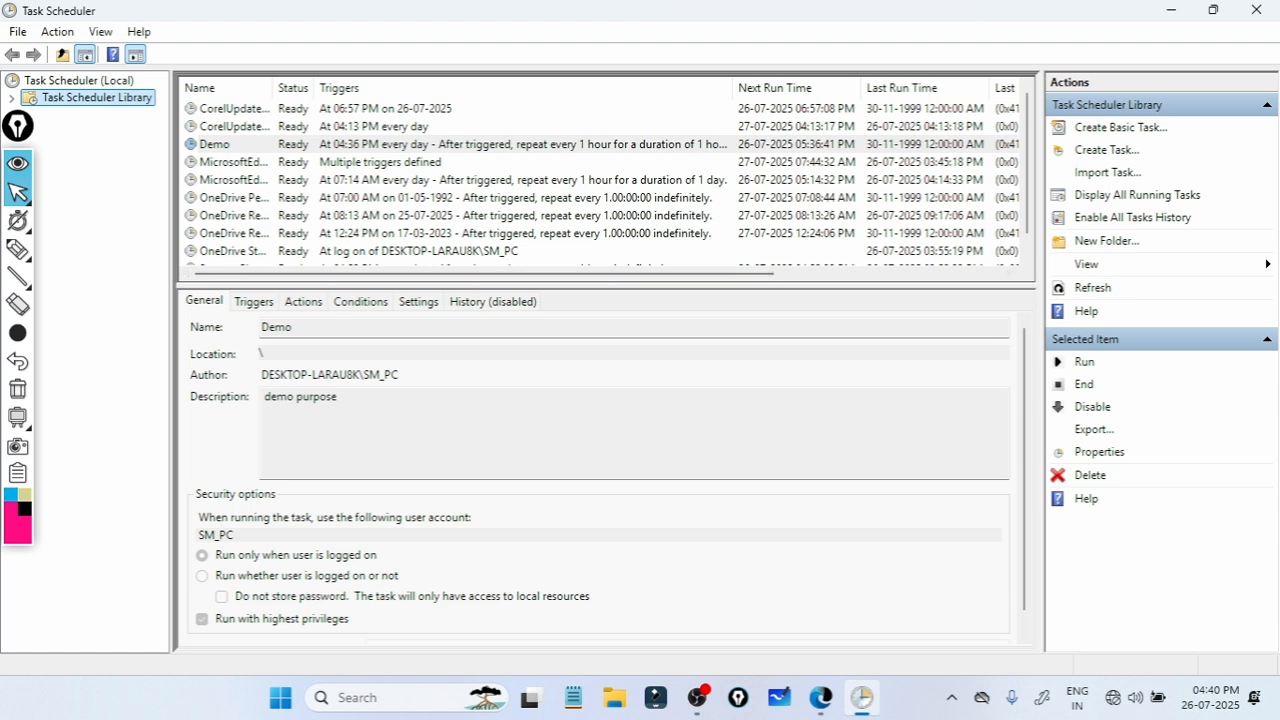
# Step: Move the floating annotation toolbar to the far edge of the screen, over the Actions pane
pyautogui.click(17, 167)
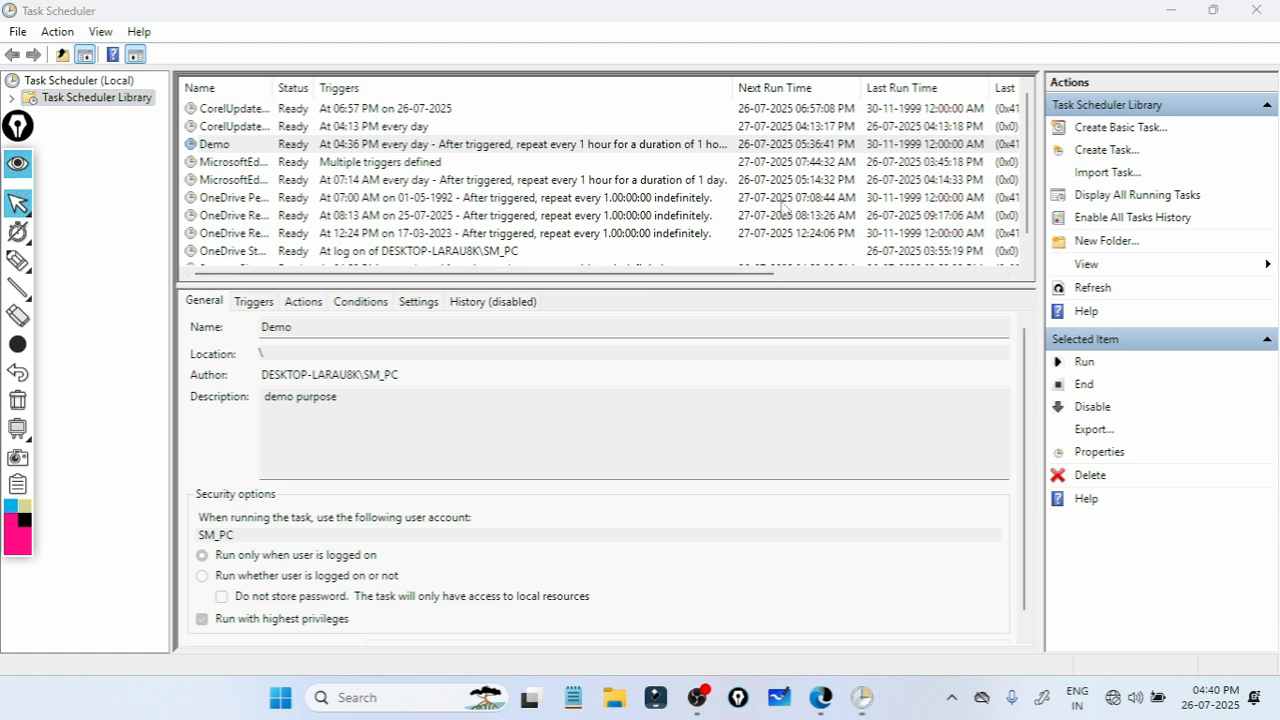
pyautogui.moveTo(17, 126)
pyautogui.mouseDown()
pyautogui.moveTo(69, 156)
pyautogui.moveTo(1000, 174)
pyautogui.moveTo(1210, 145)
pyautogui.moveTo(1250, 126)
pyautogui.mouseUp()
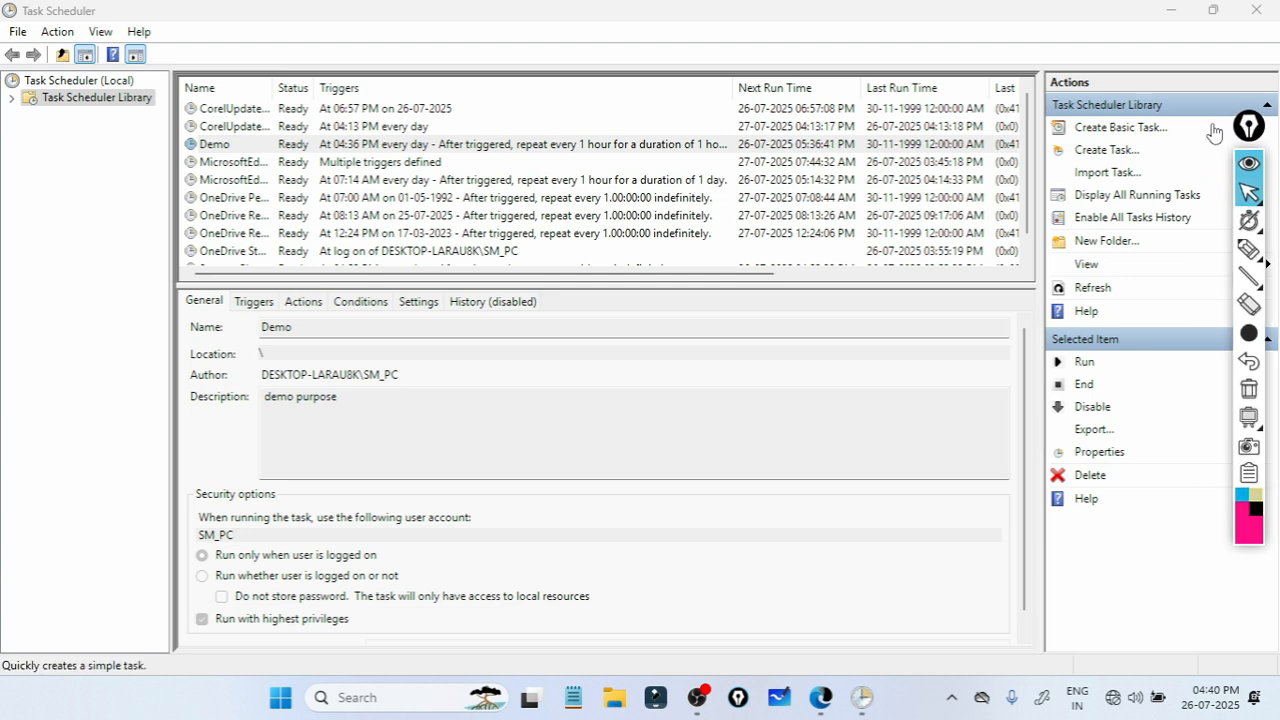